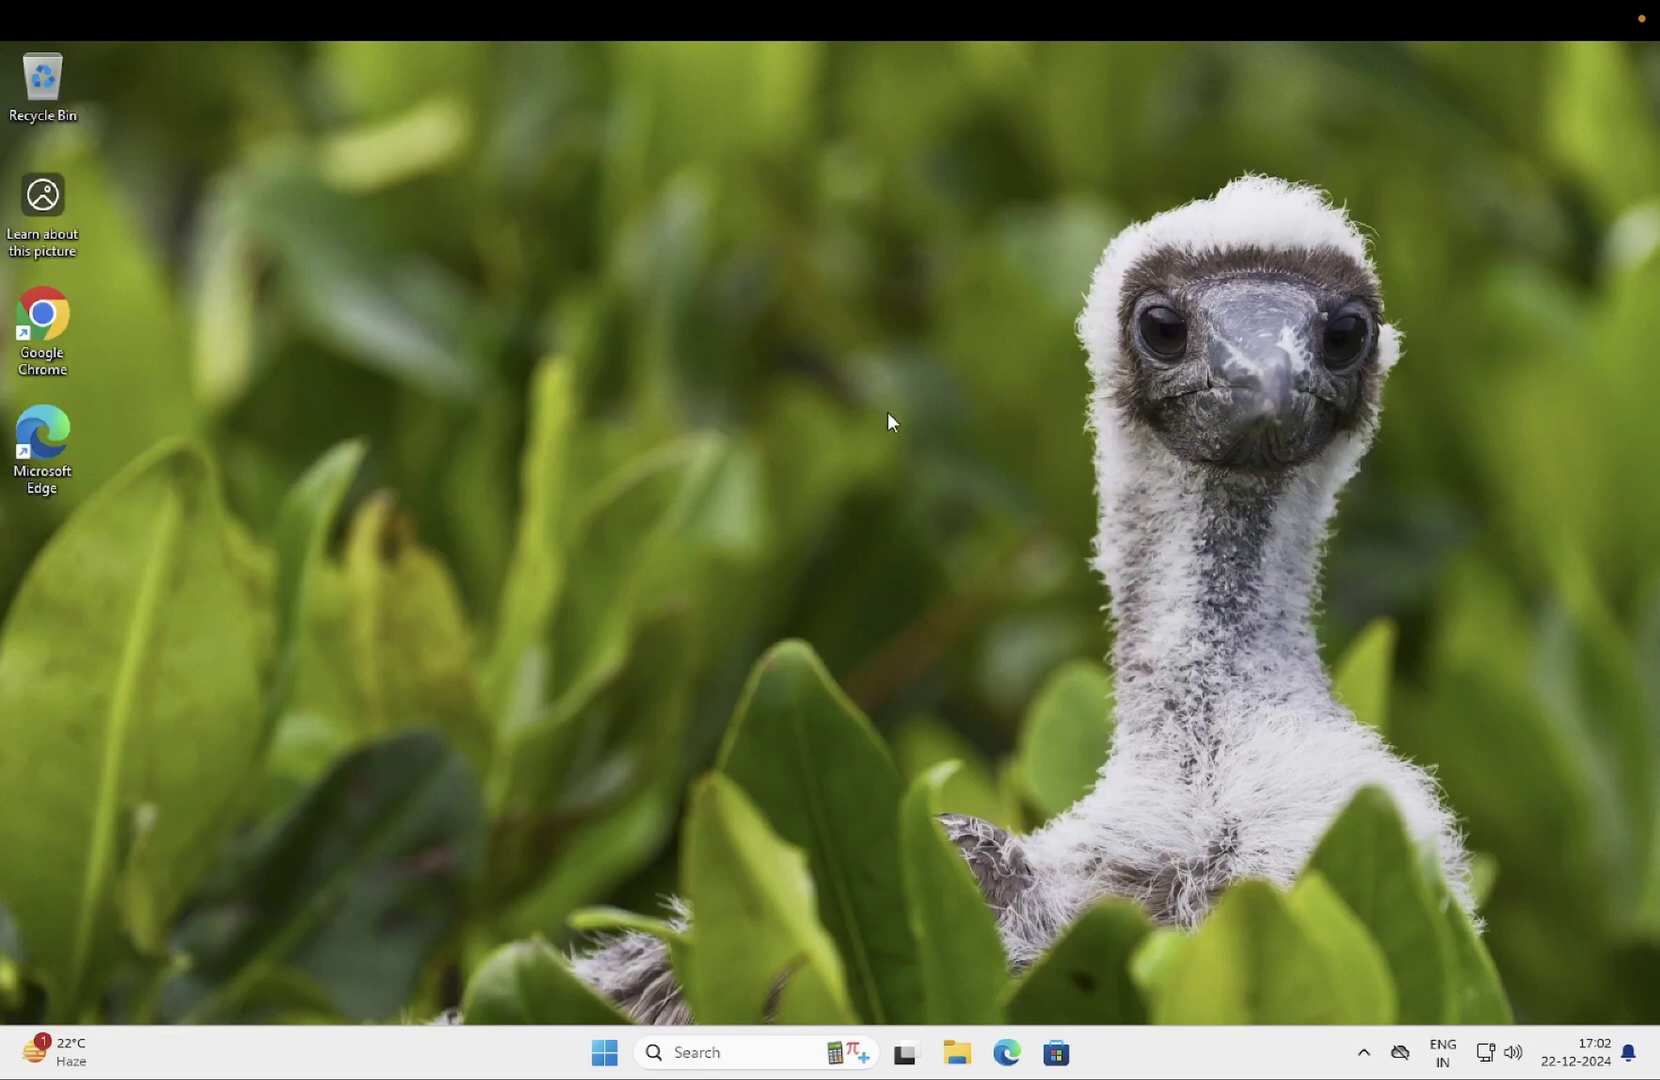
Check Fingerprint recognition under Settings > Accounts > Sign-in options, which reports no compatible scanner
{"action": "left_click", "coordinate": [600, 1054]}
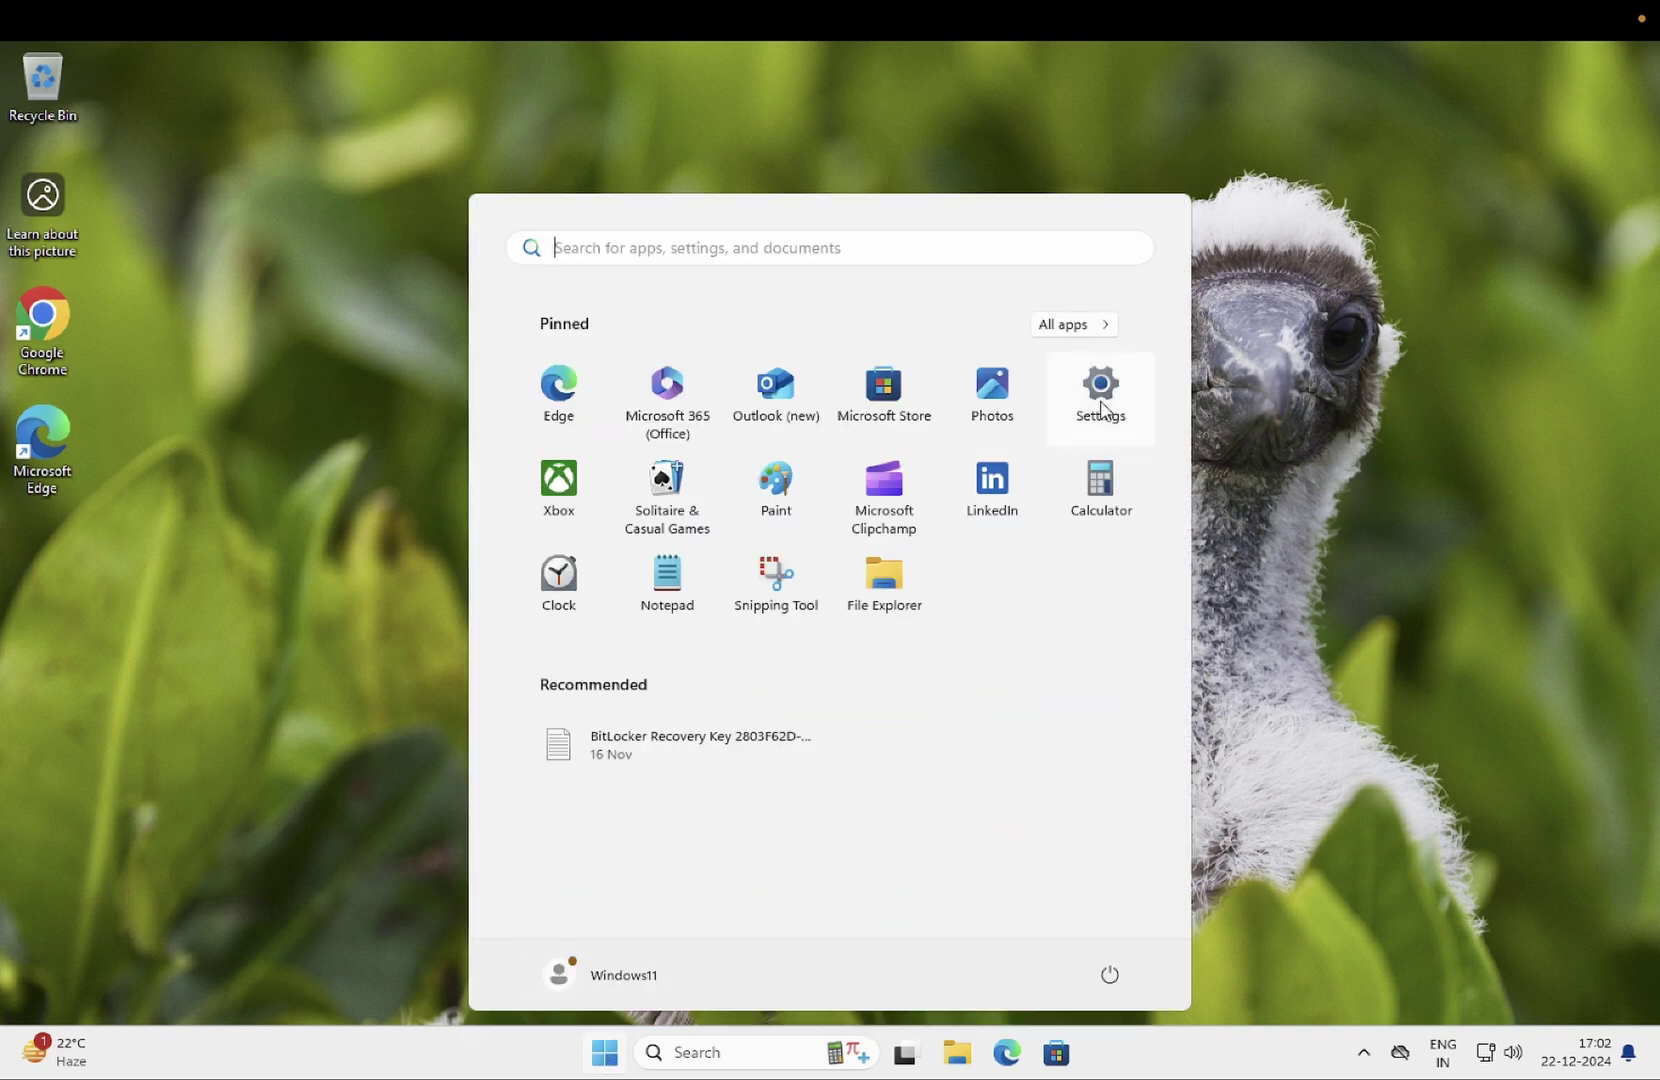
{"action": "left_click", "coordinate": [1100, 411]}
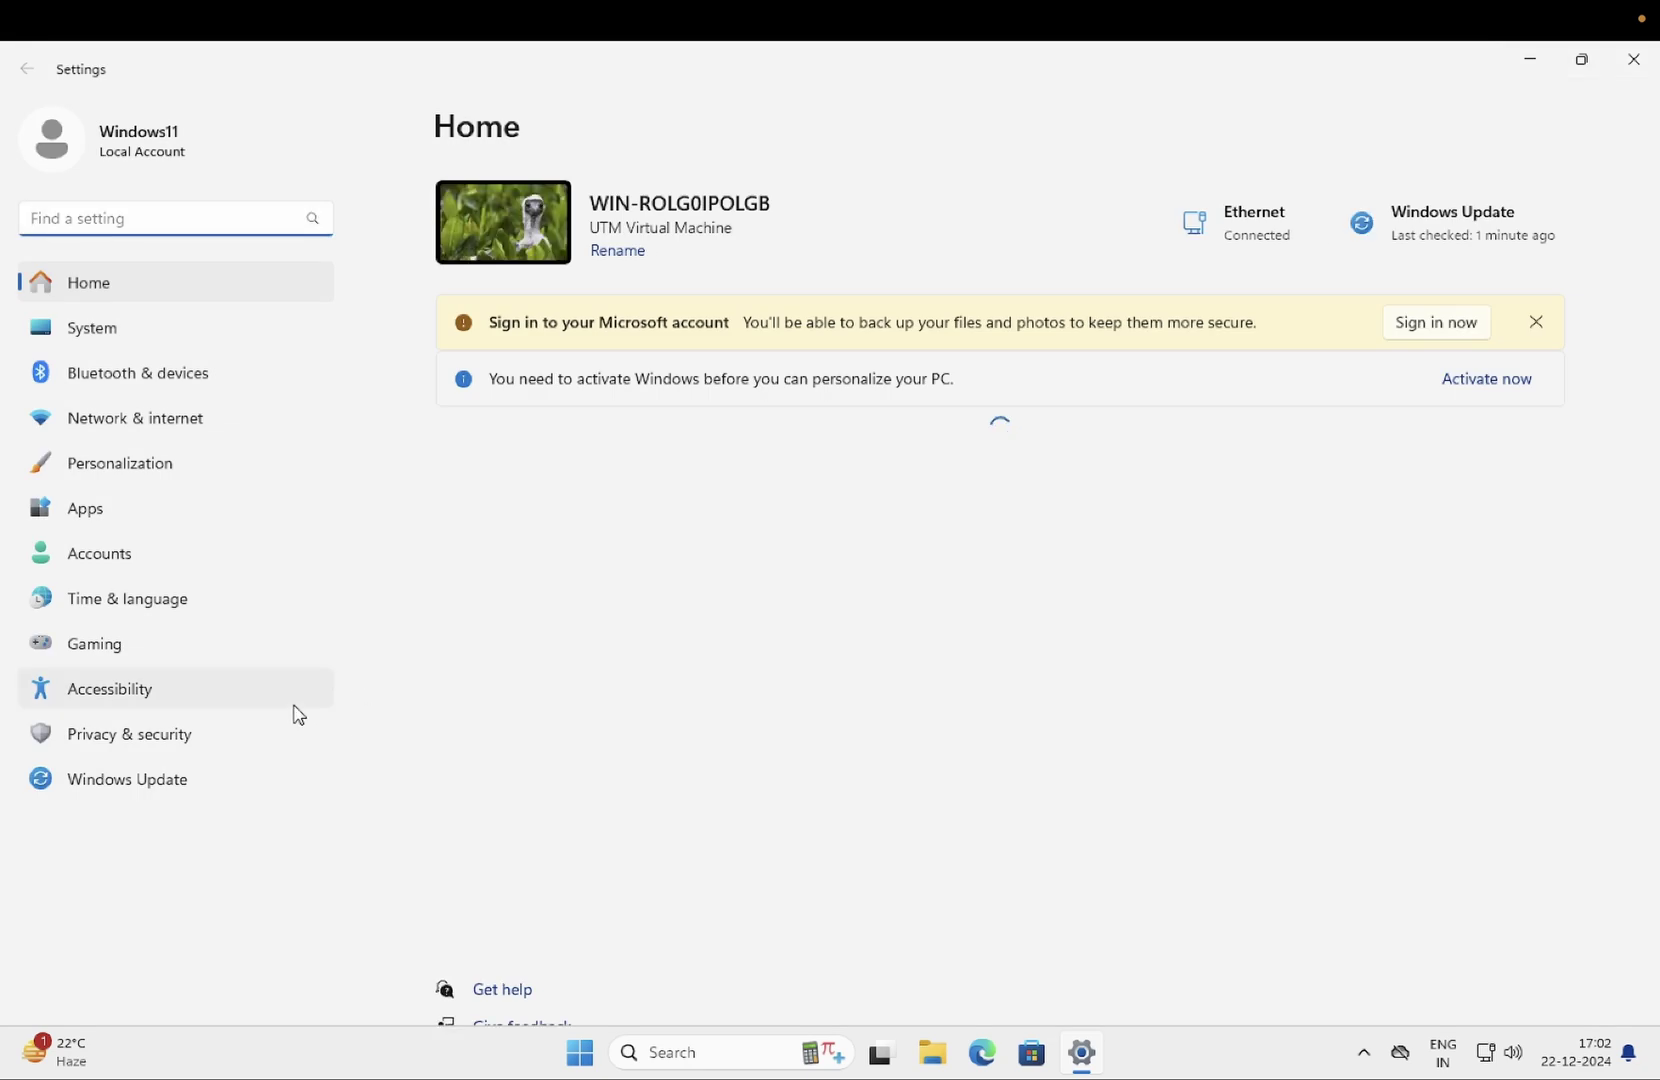
{"action": "left_click", "coordinate": [195, 566]}
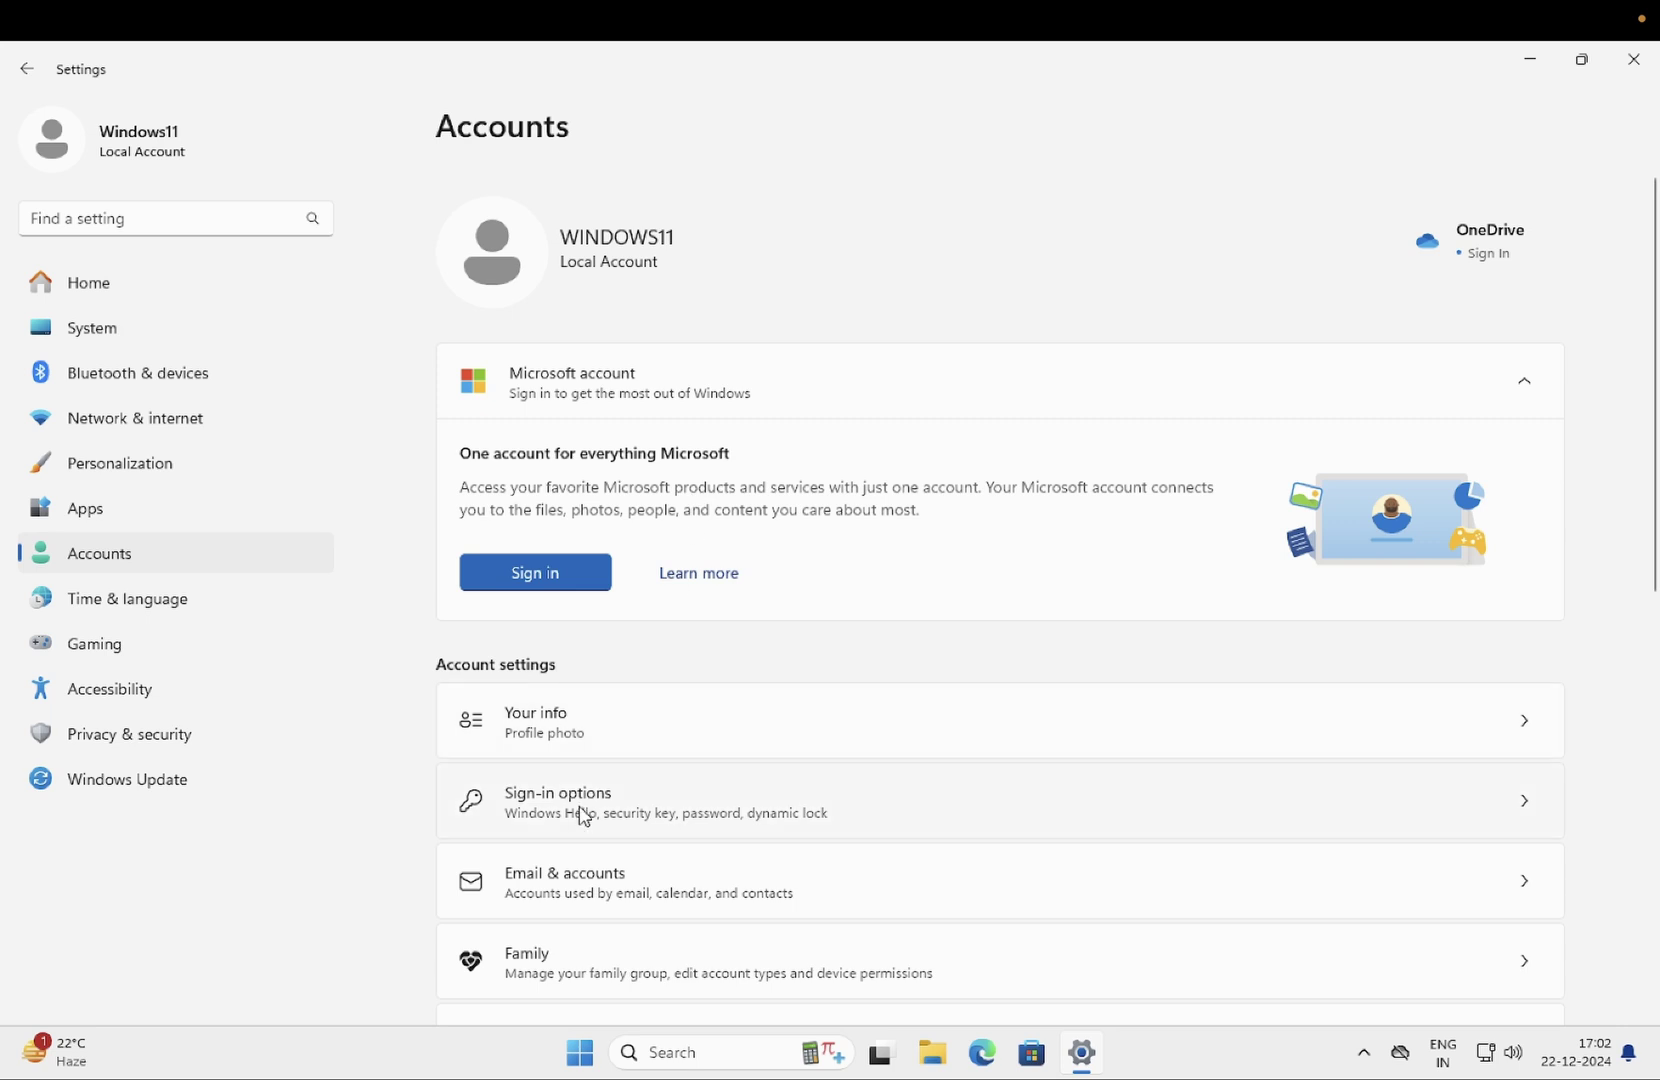
{"action": "left_click", "coordinate": [607, 797]}
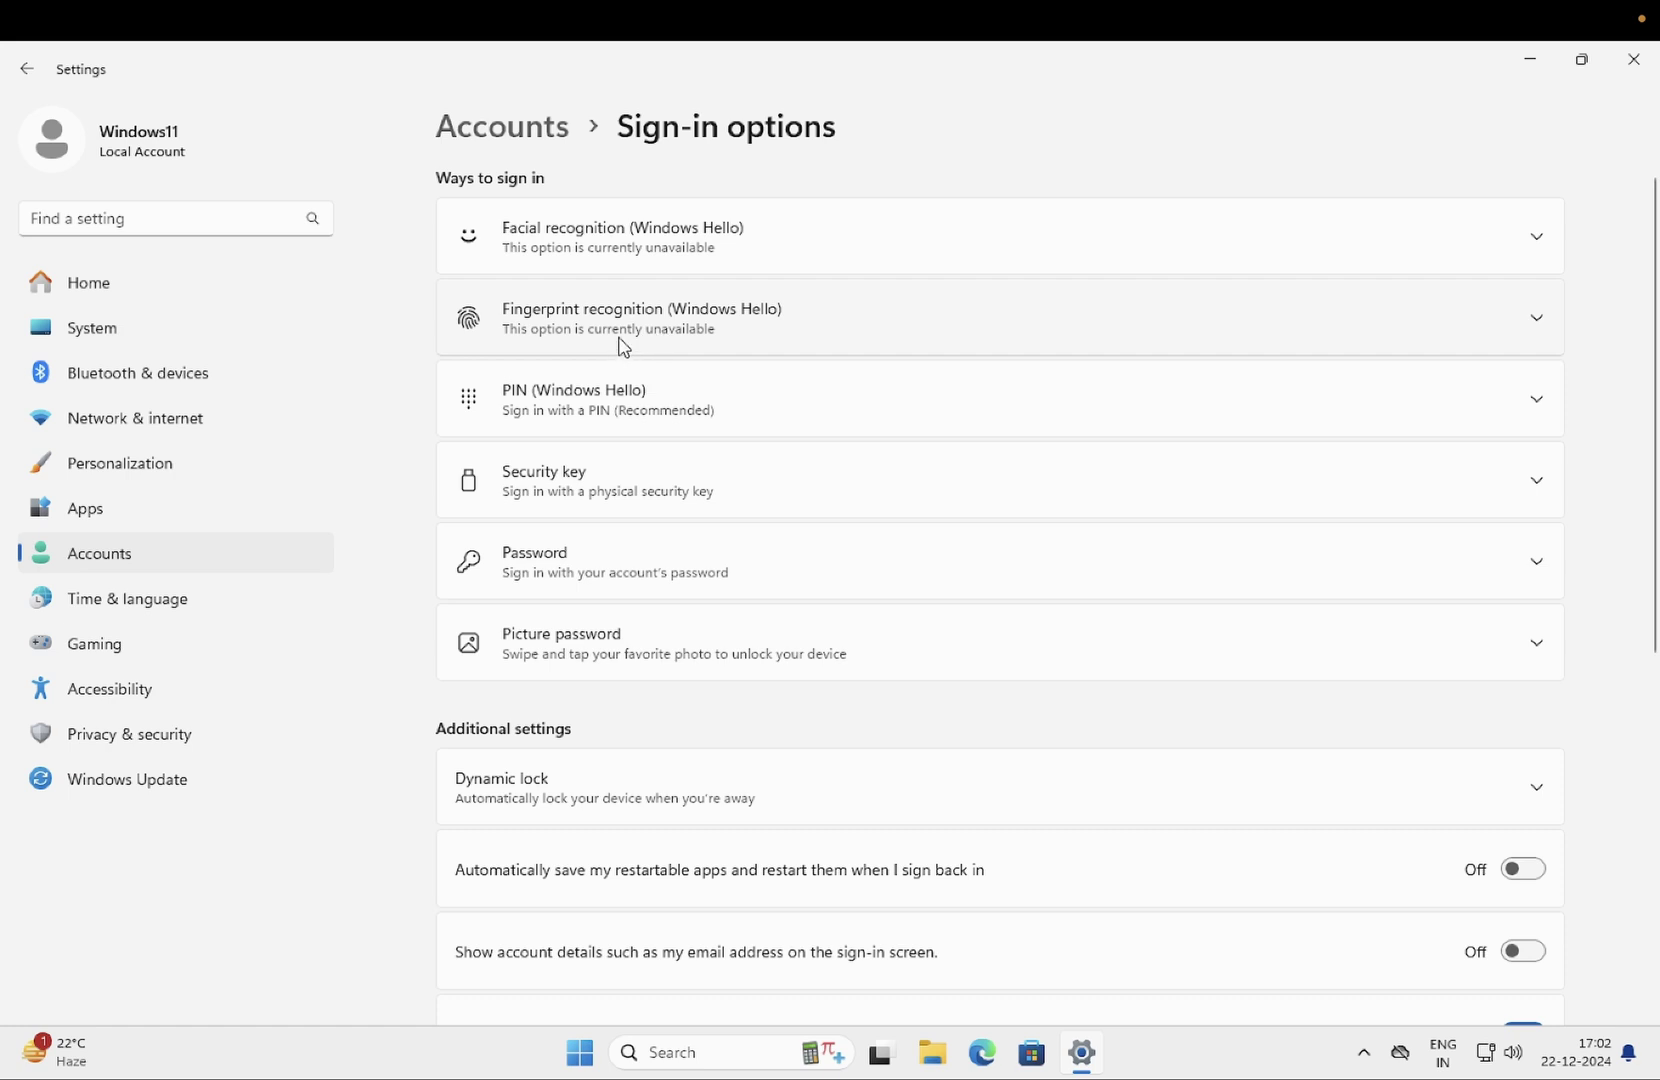
{"action": "left_click", "coordinate": [726, 339]}
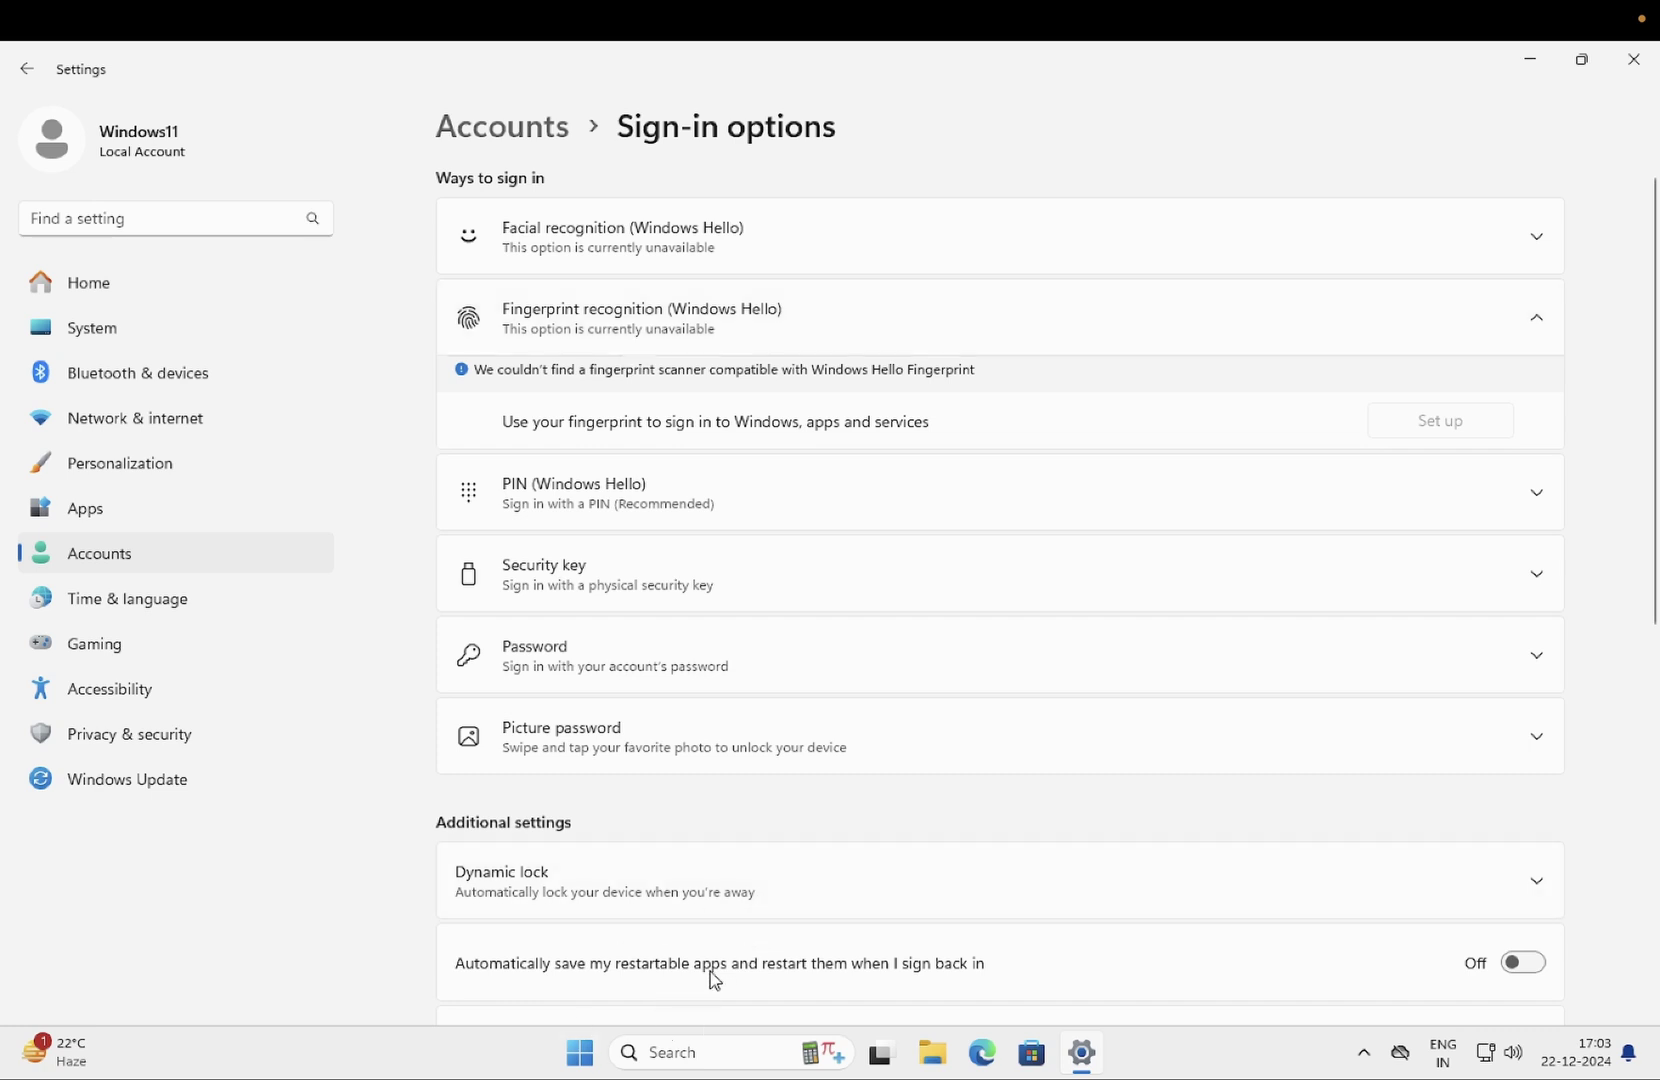
Launch the Services console from a Windows search for 'services'
{"action": "left_click", "coordinate": [687, 1051]}
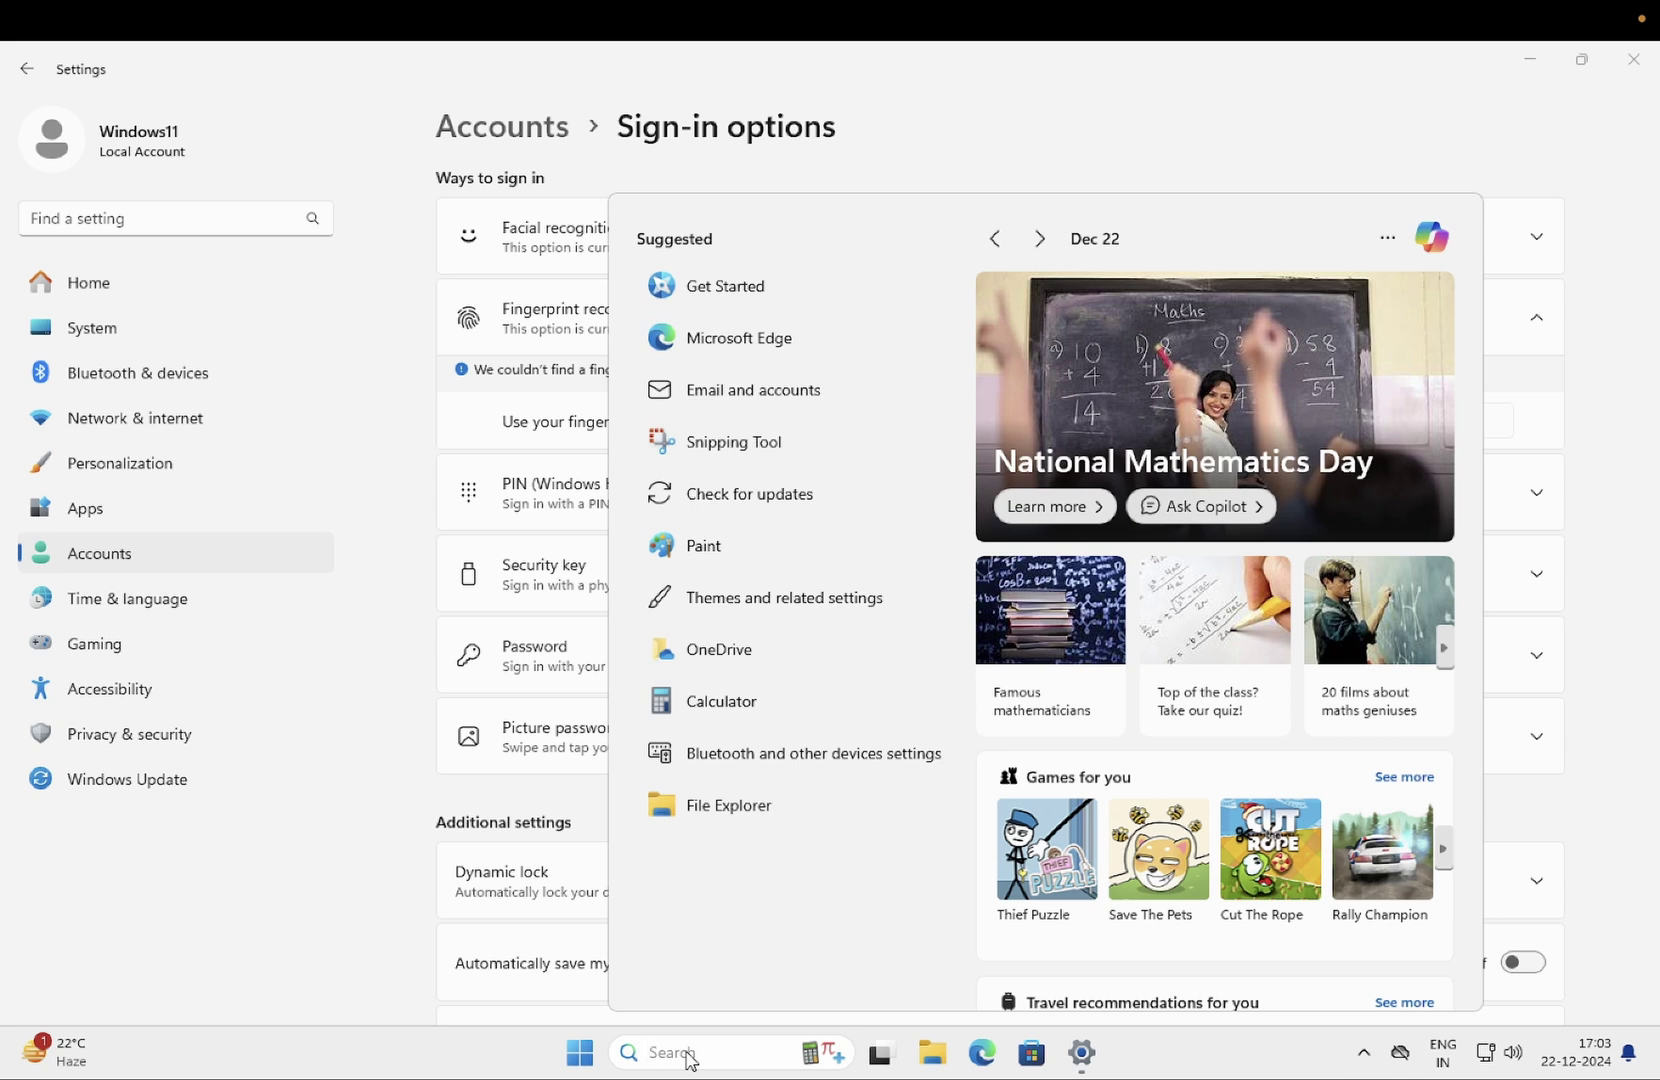
{"action": "type", "text": "services"}
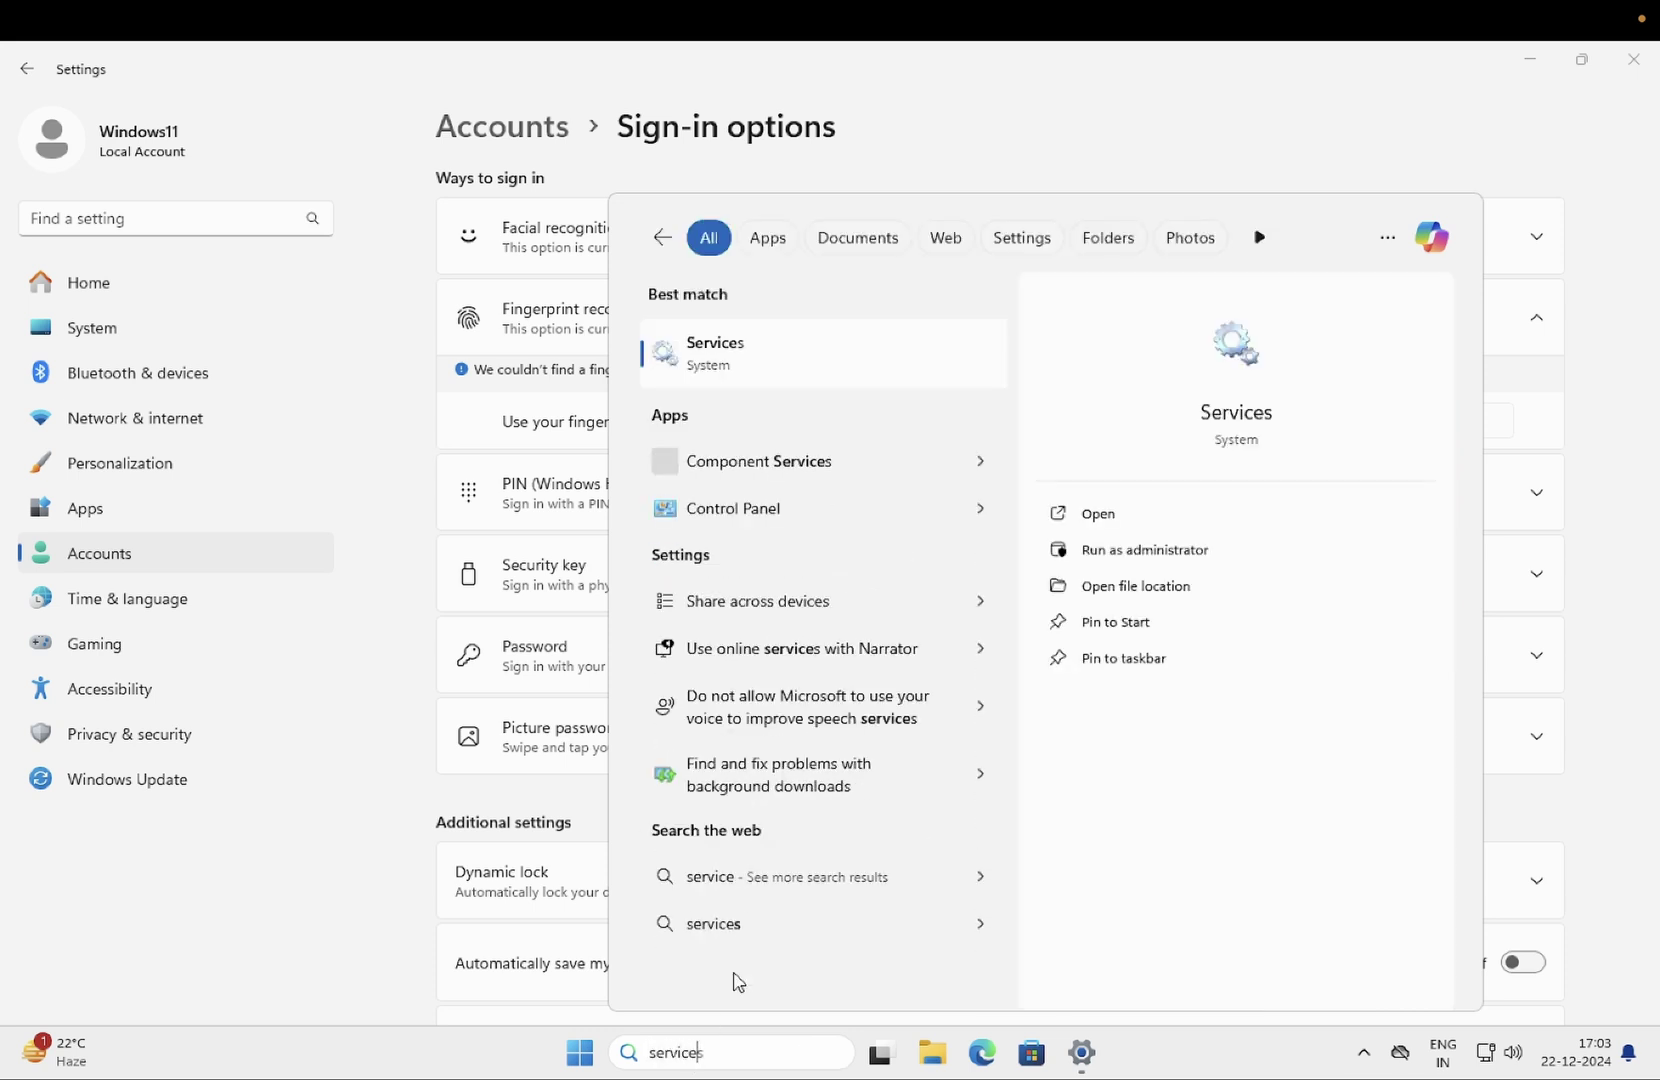
{"action": "left_click", "coordinate": [1180, 550]}
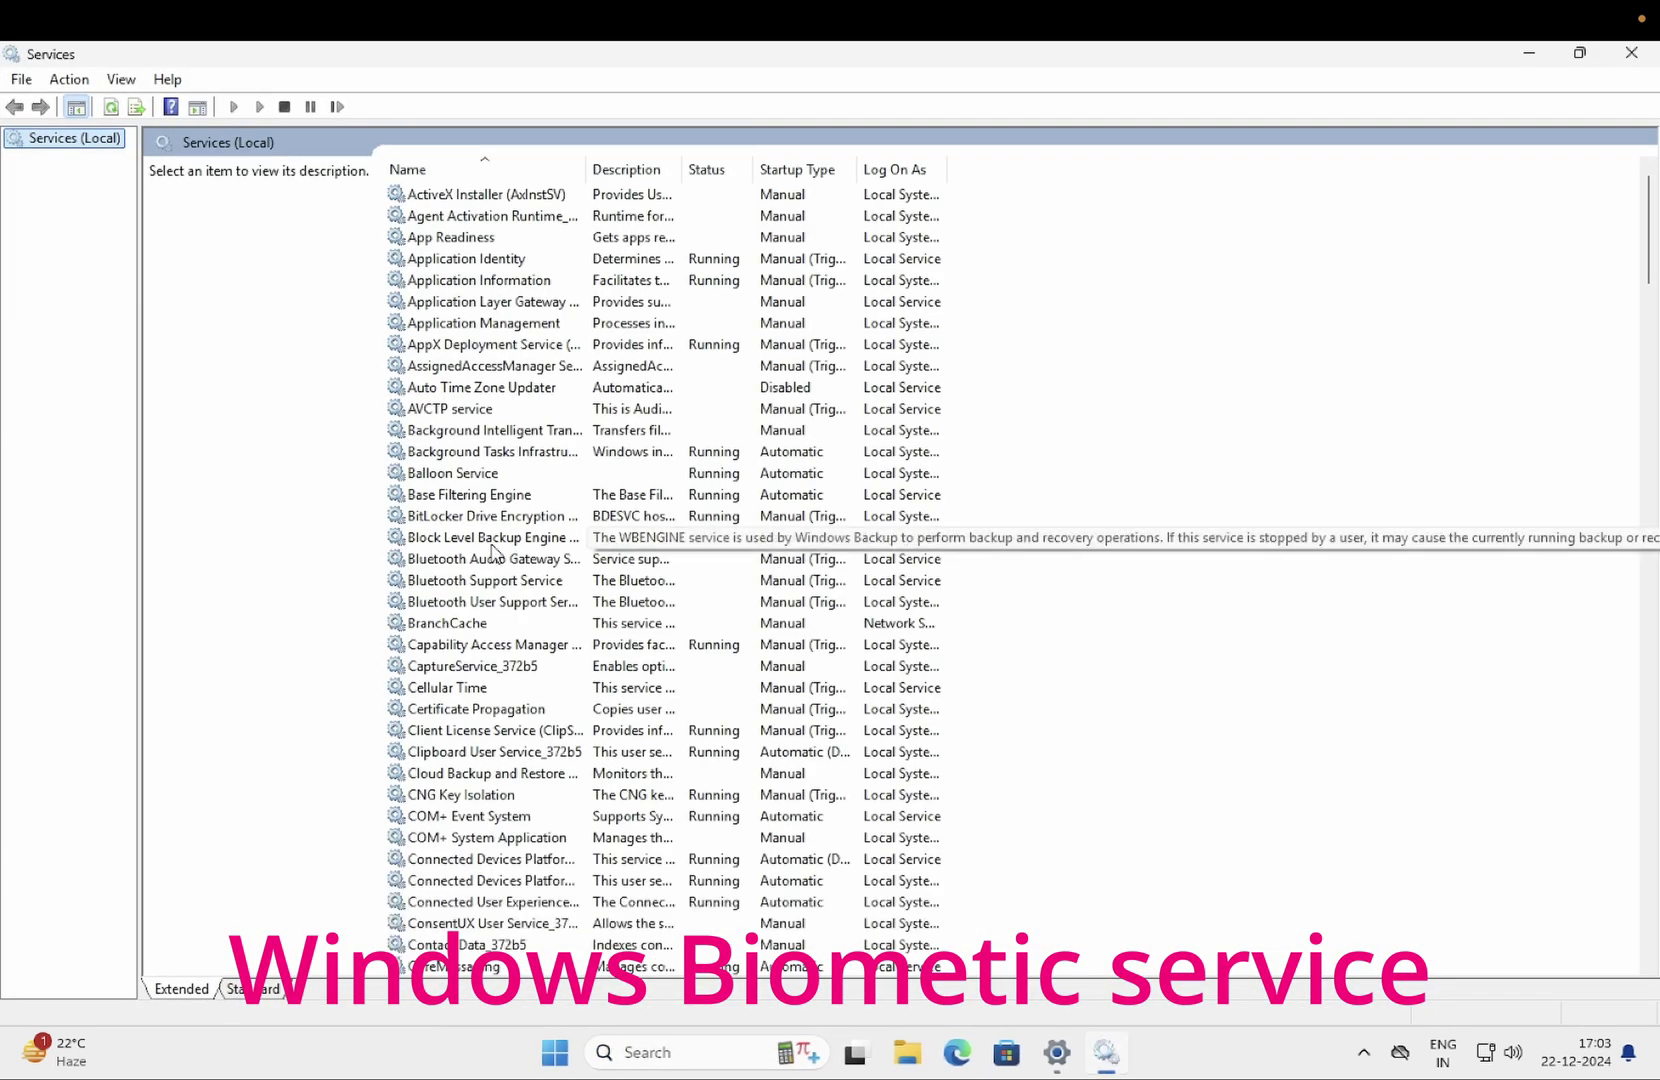
Select Windows Biometric Service in the services list and widen the Name column
{"action": "left_click", "coordinate": [493, 540]}
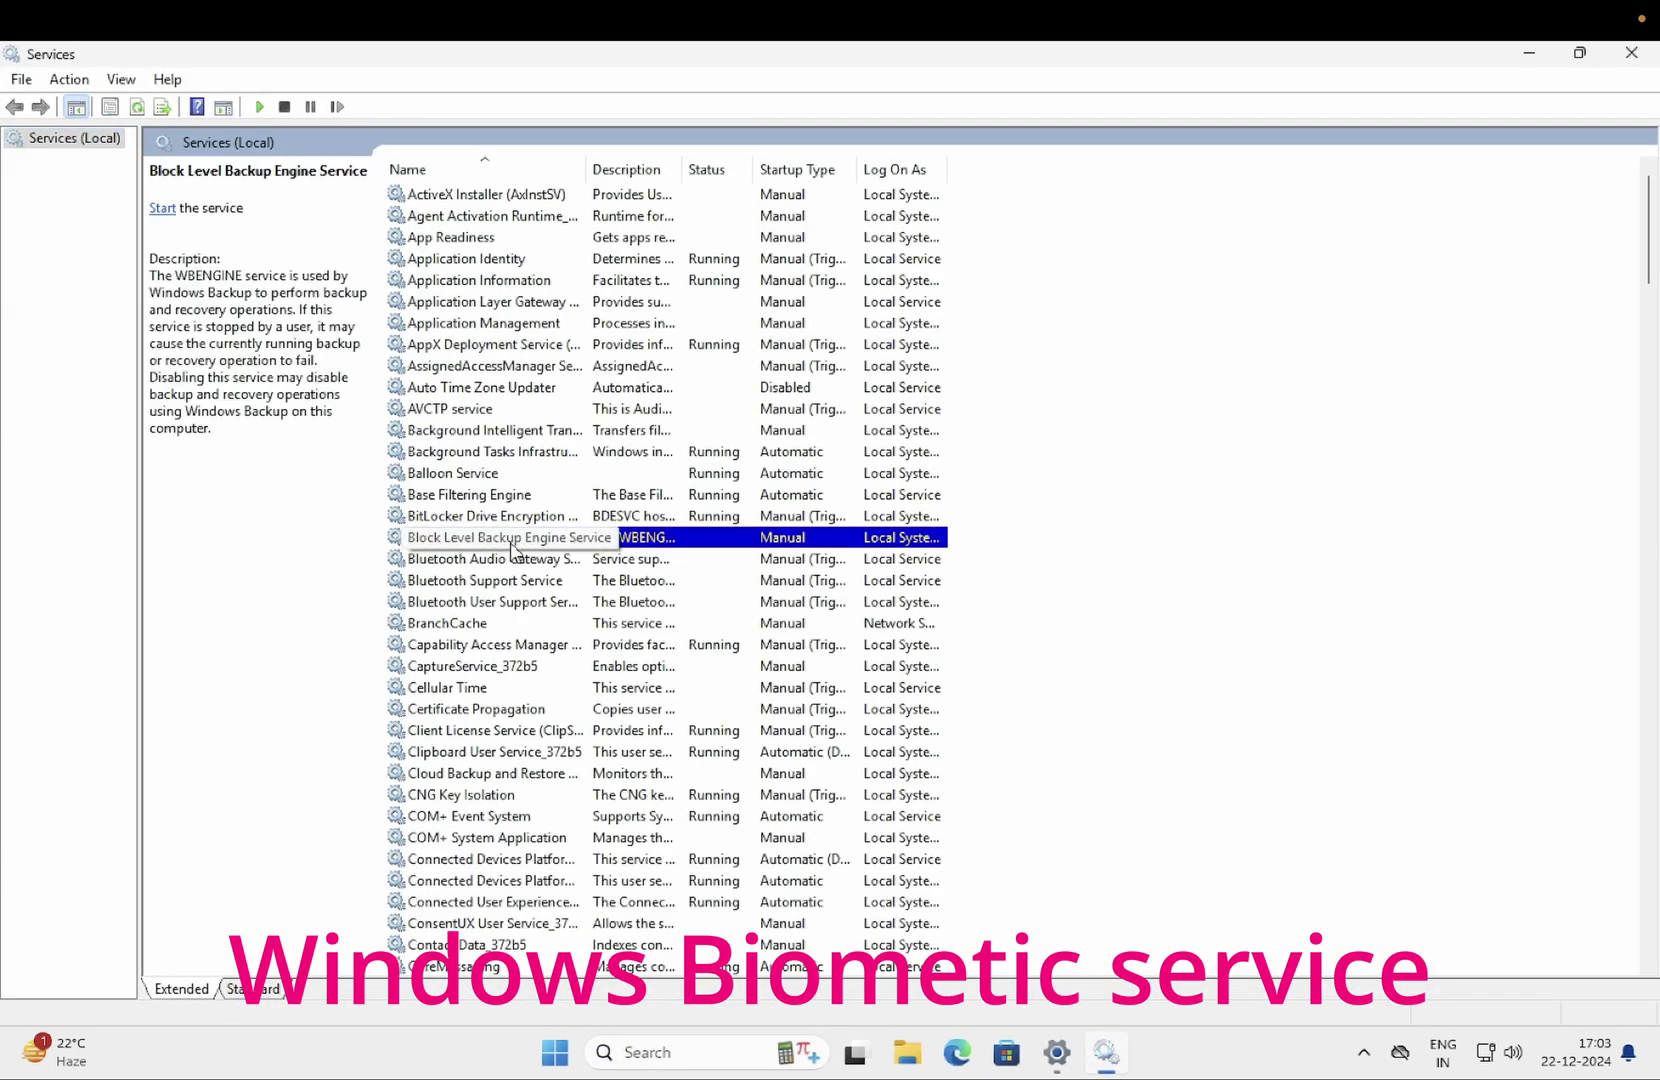
{"action": "key", "text": "w"}
{"action": "key", "text": "Down"}
{"action": "key", "text": "Down"}
{"action": "key", "text": "Down"}
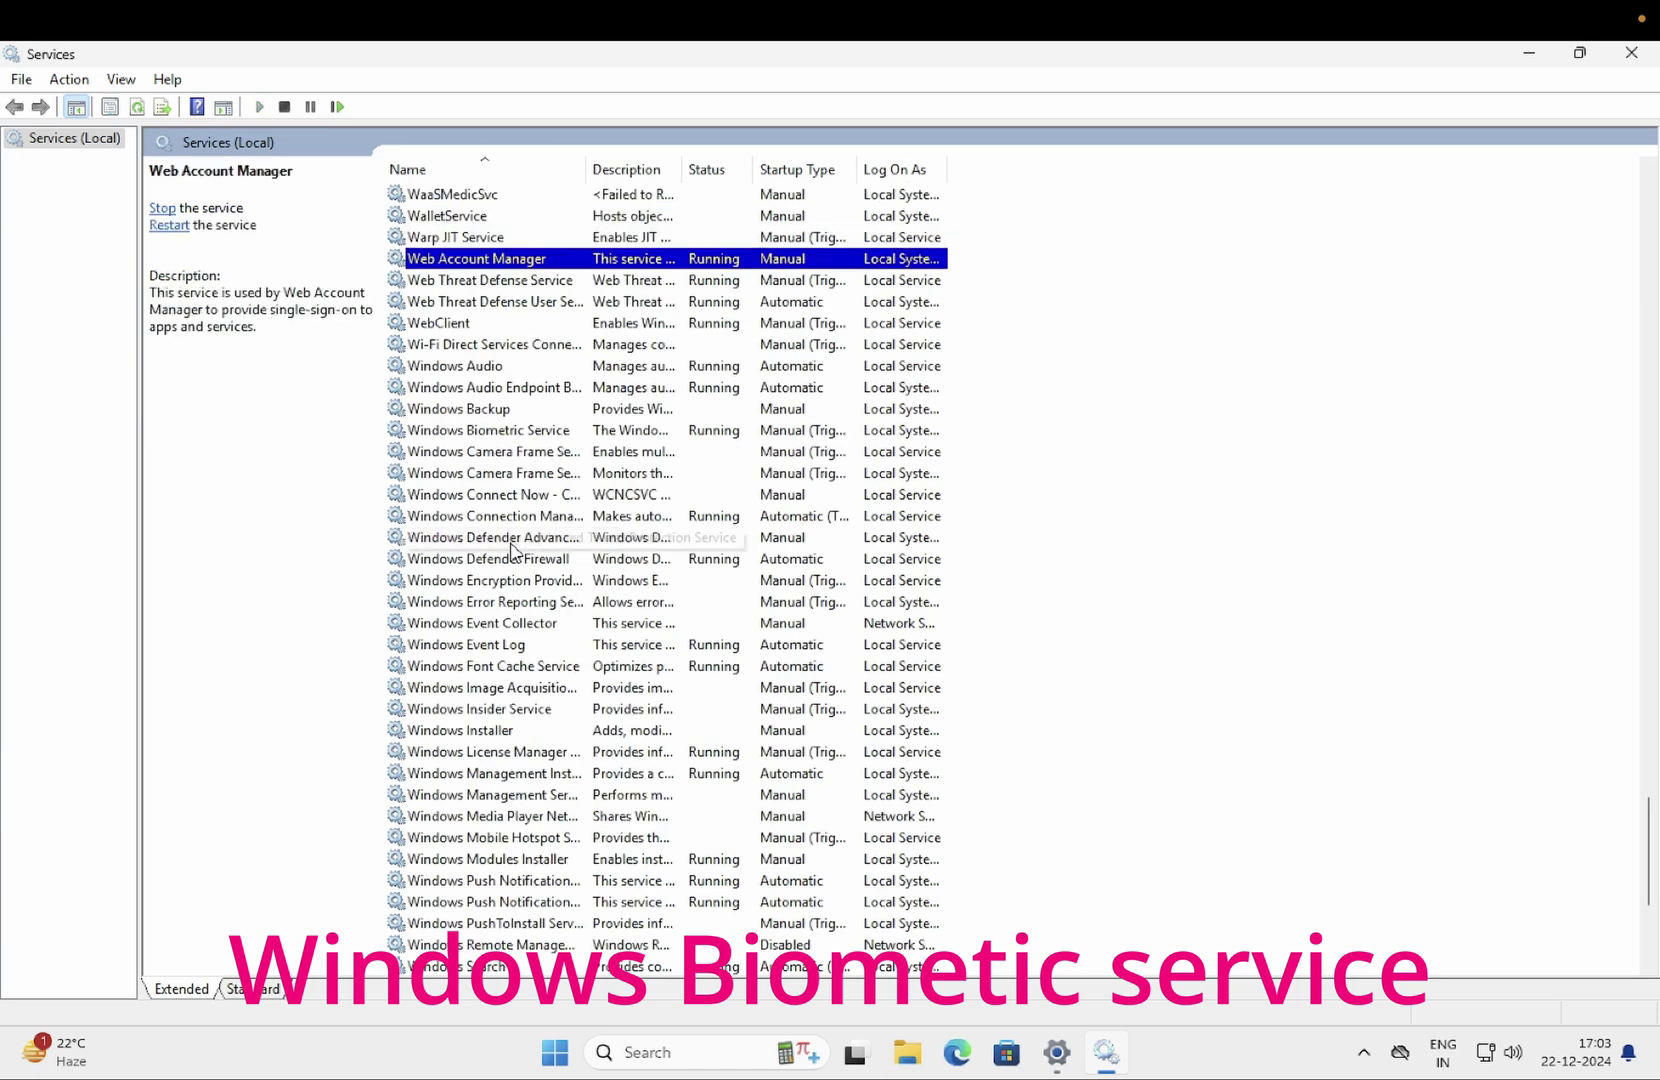
{"action": "left_click", "coordinate": [545, 432]}
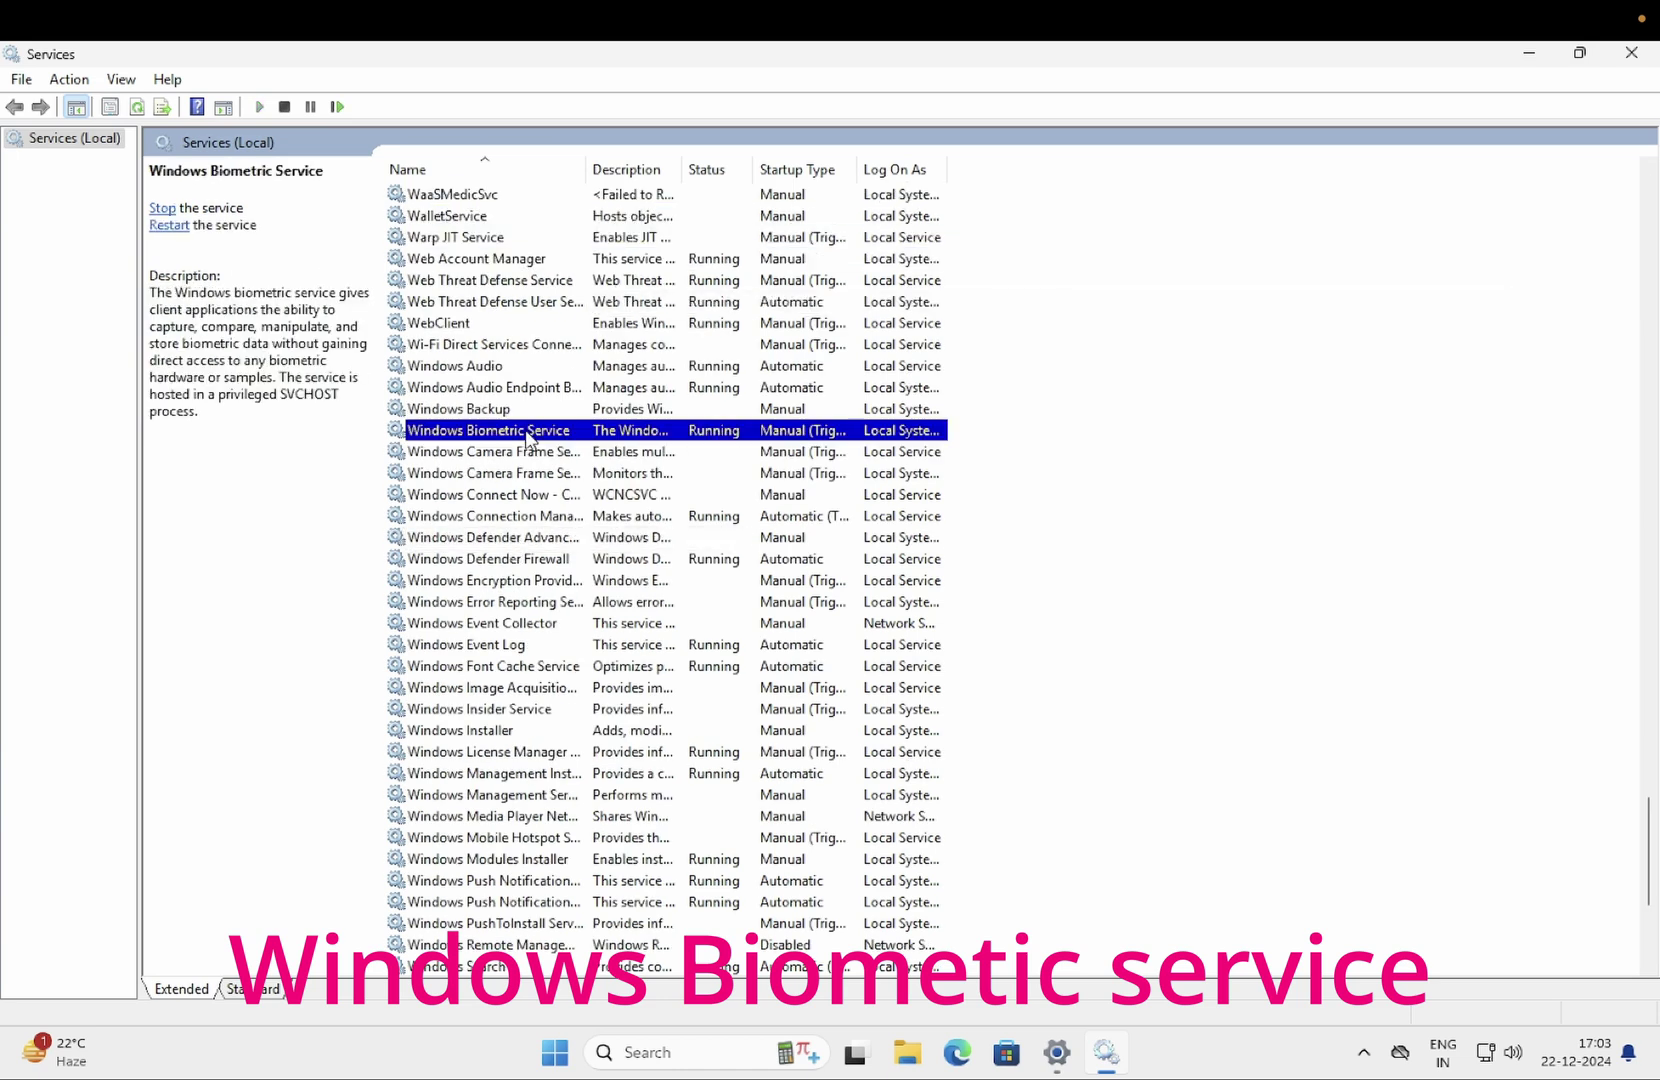
{"action": "left_click_drag", "start_coordinate": [584, 169], "coordinate": [729, 175]}
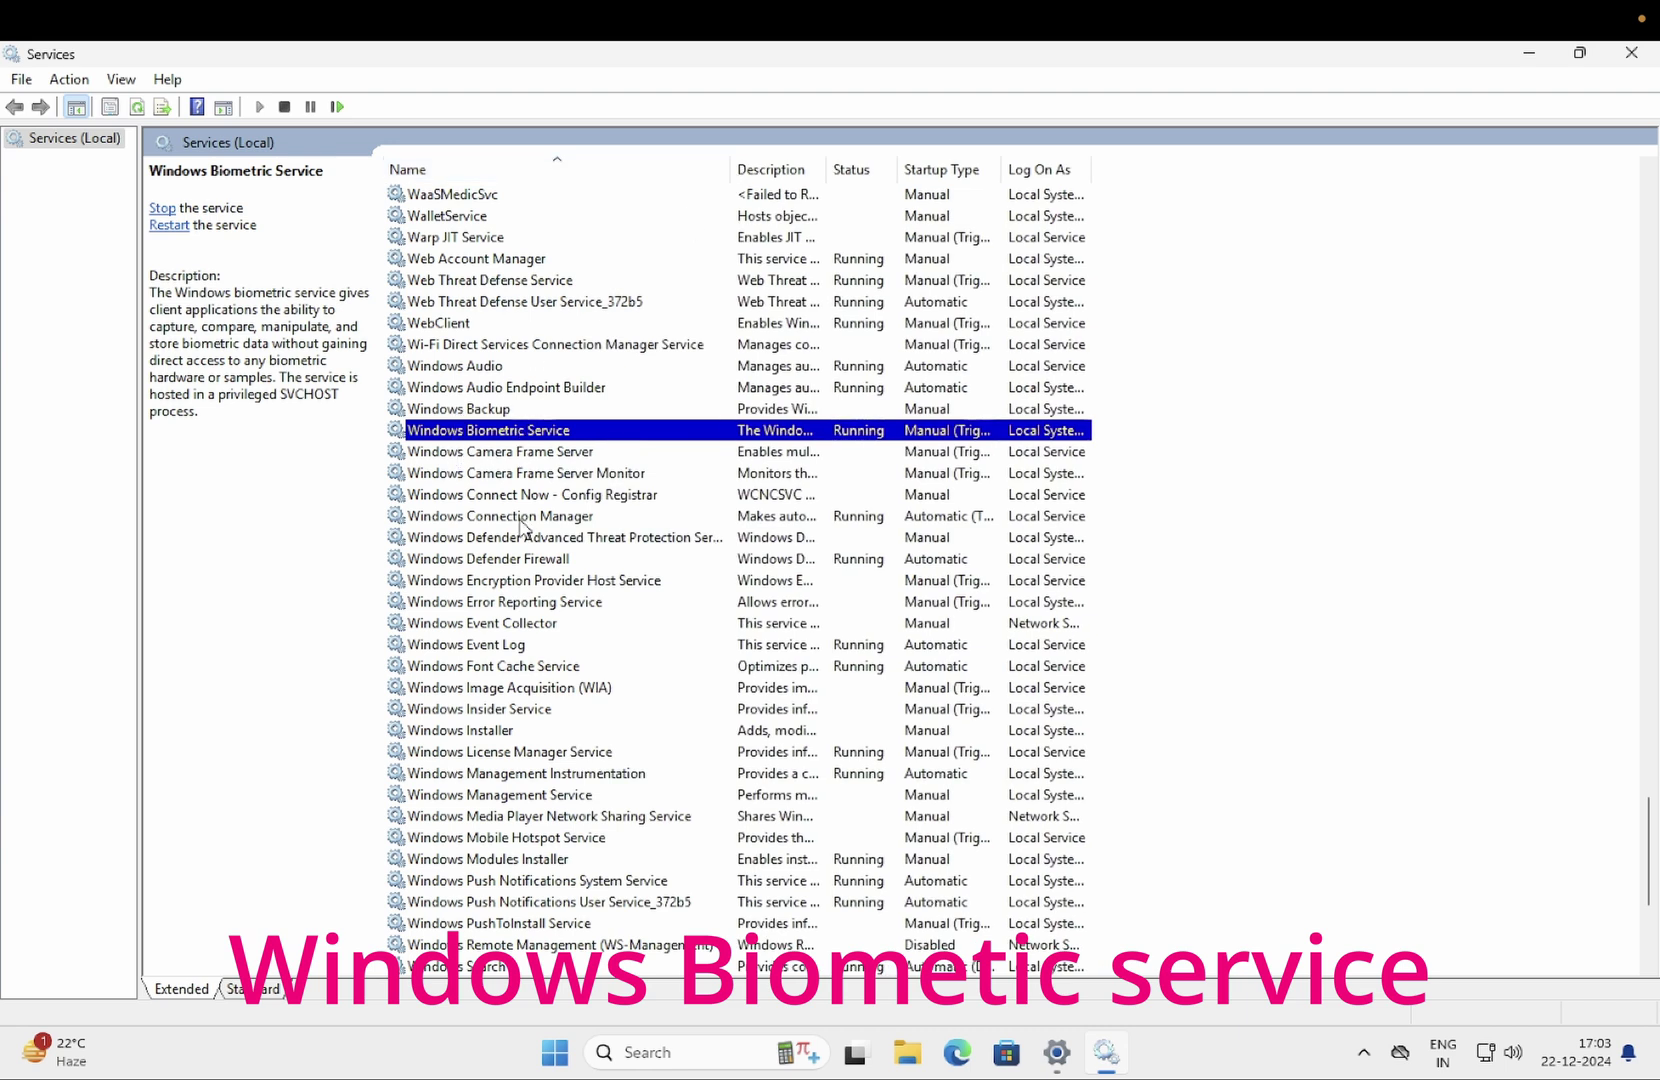
Set the Windows Biometric Service startup type to Automatic and apply it
{"action": "double_click", "coordinate": [524, 431]}
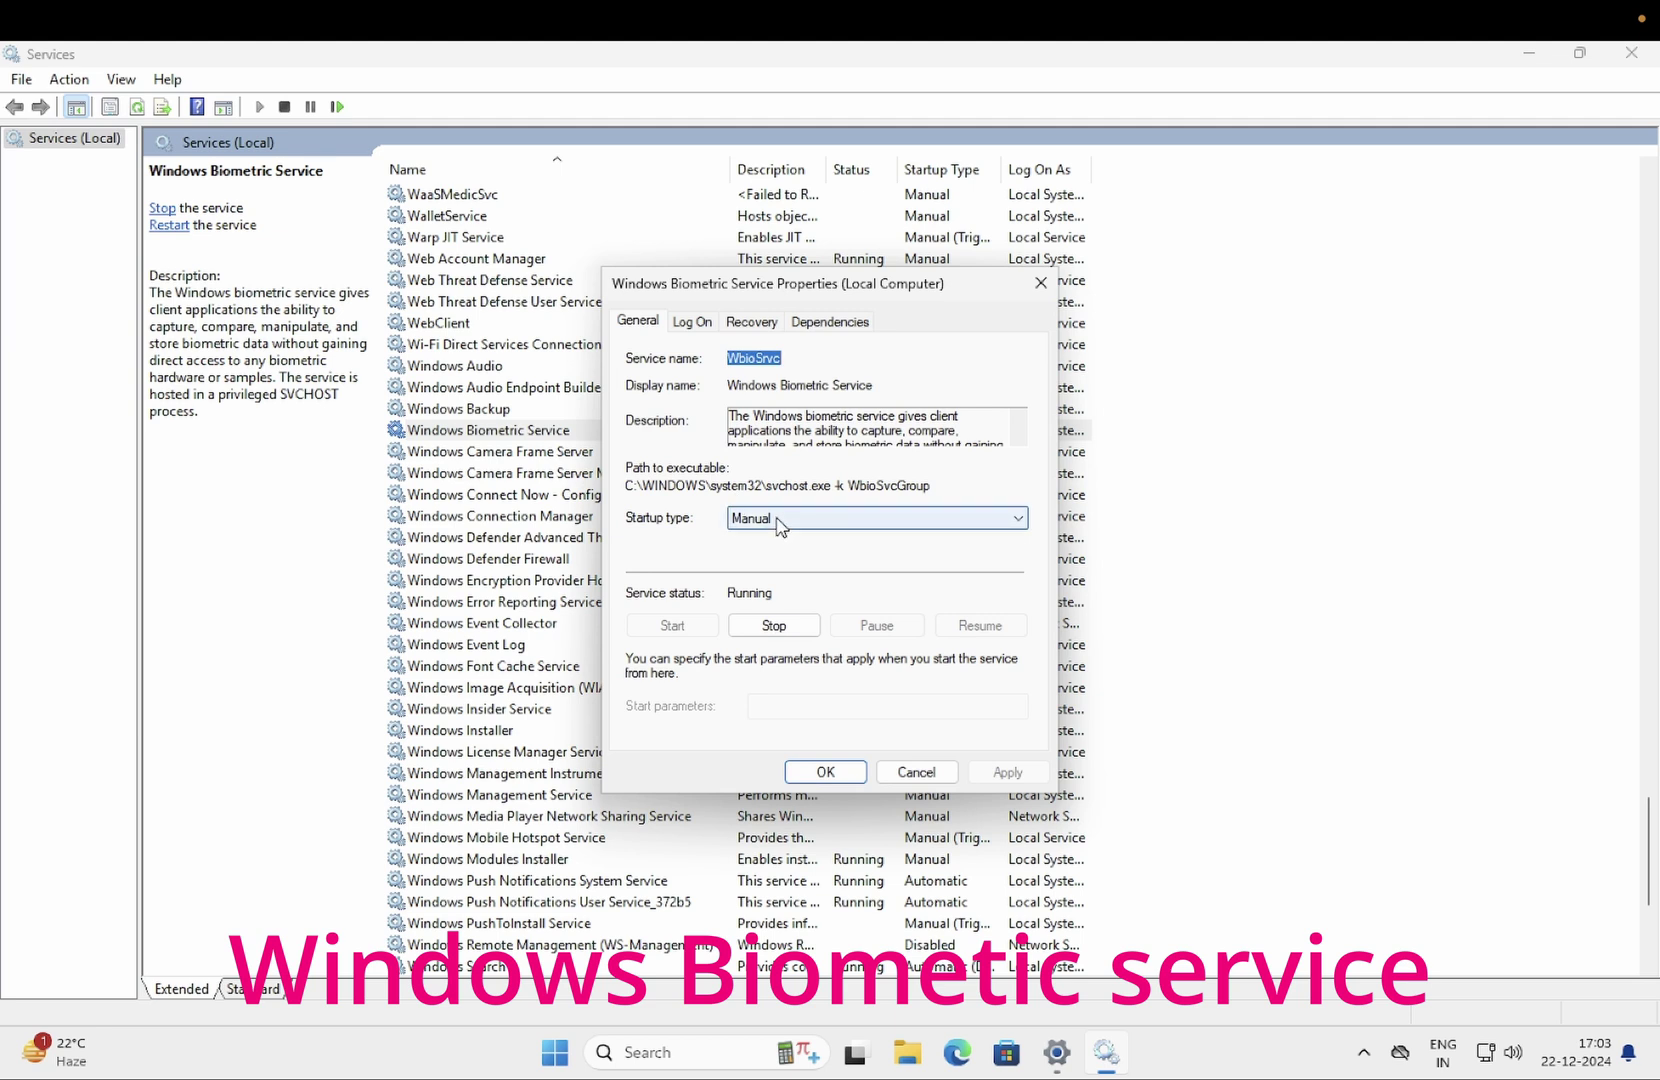
{"action": "left_click", "coordinate": [778, 521]}
{"action": "left_click", "coordinate": [770, 556]}
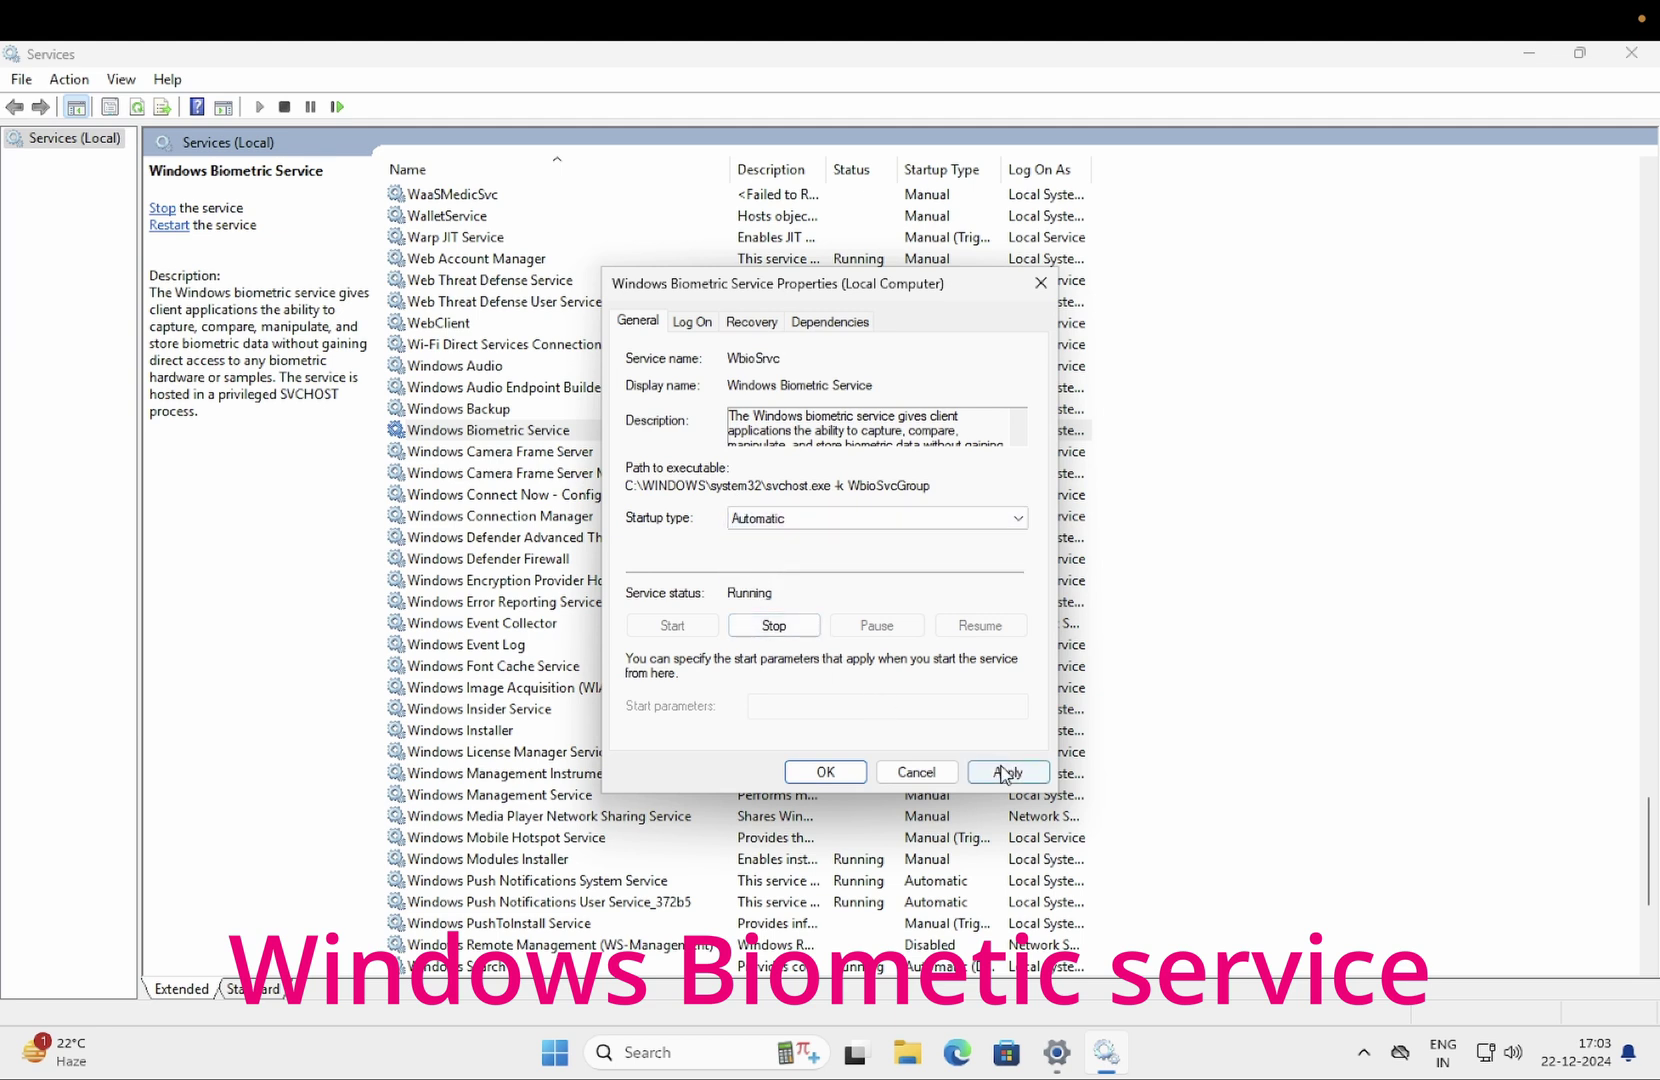
{"action": "left_click", "coordinate": [1004, 771]}
Stop and start the Windows Biometric Service, confirm, then restart it
{"action": "left_click", "coordinate": [773, 624]}
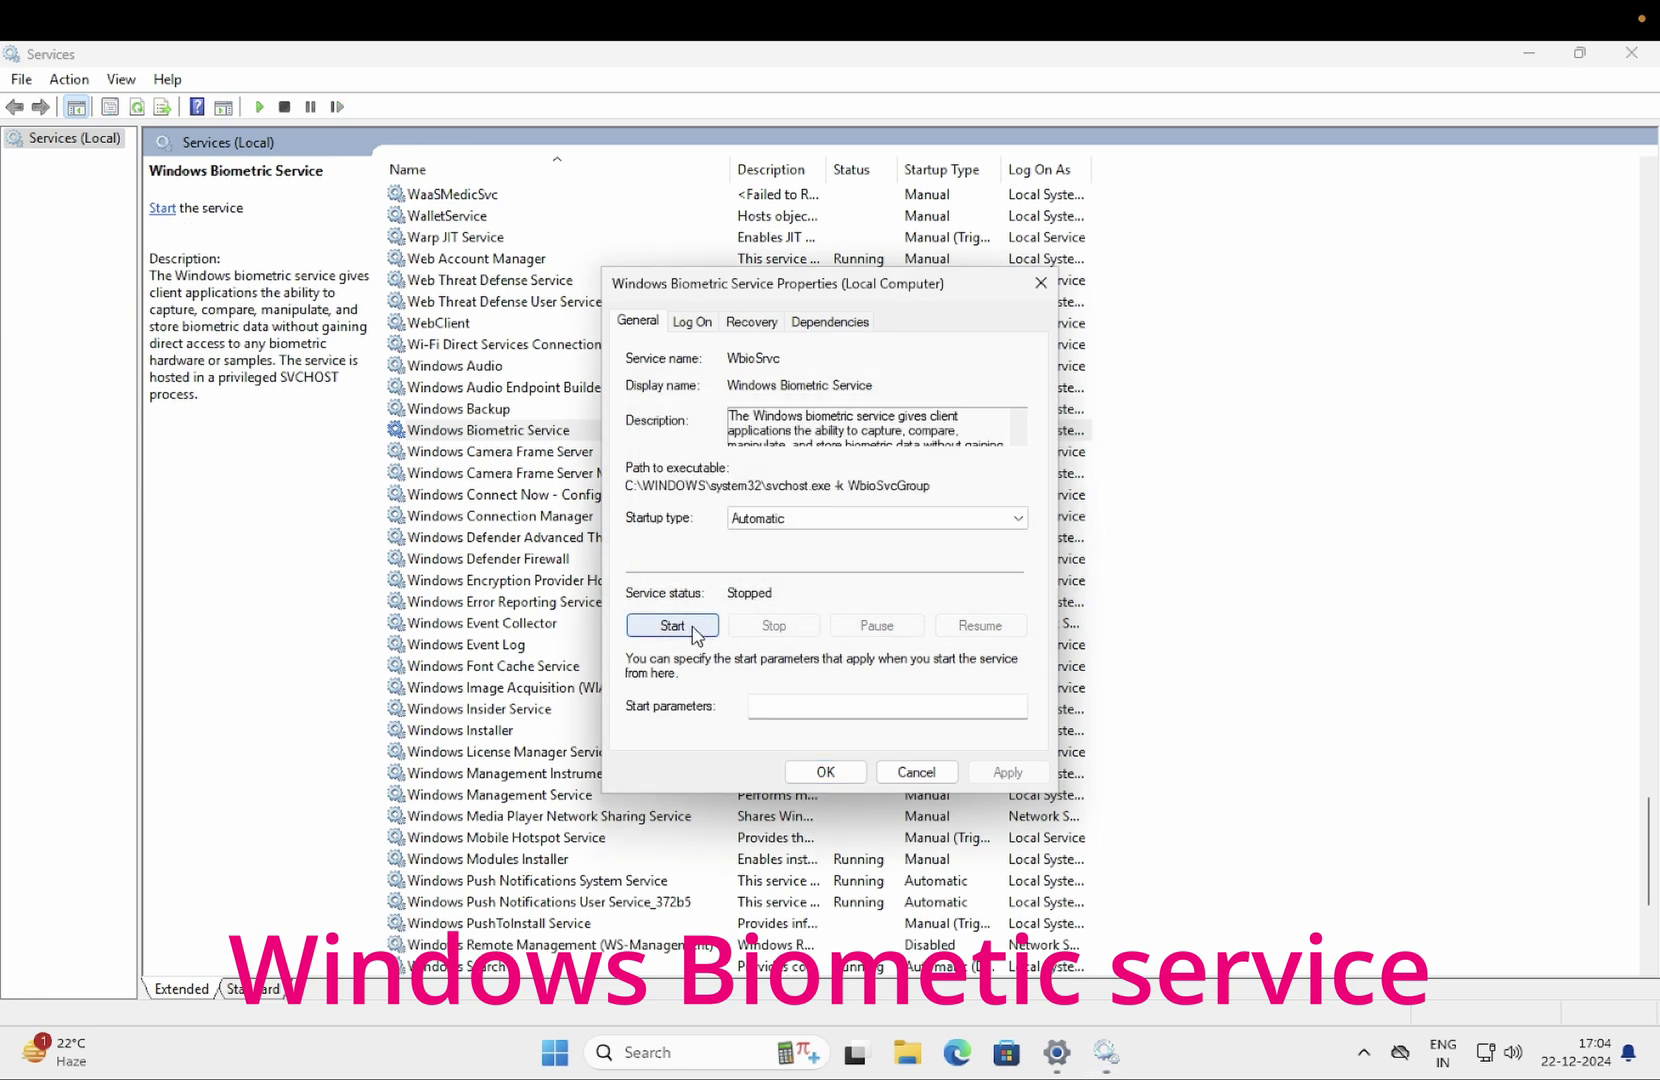
{"action": "left_click", "coordinate": [672, 626]}
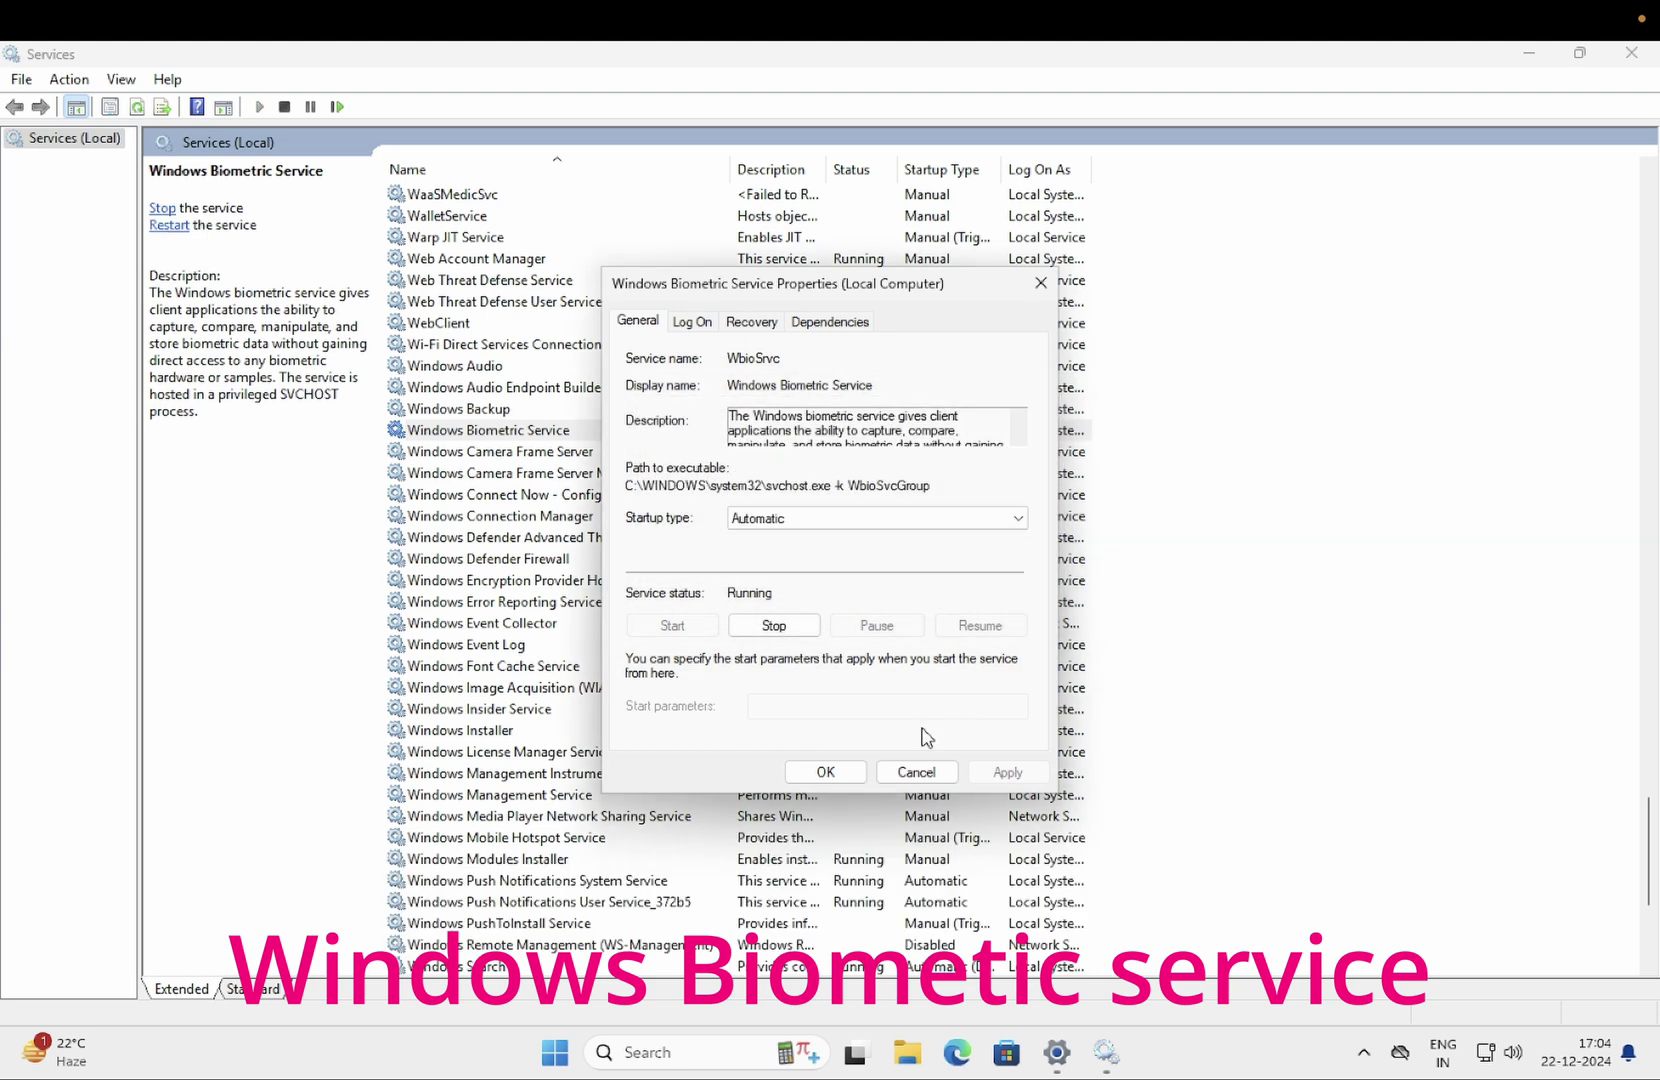
{"action": "left_click", "coordinate": [825, 771]}
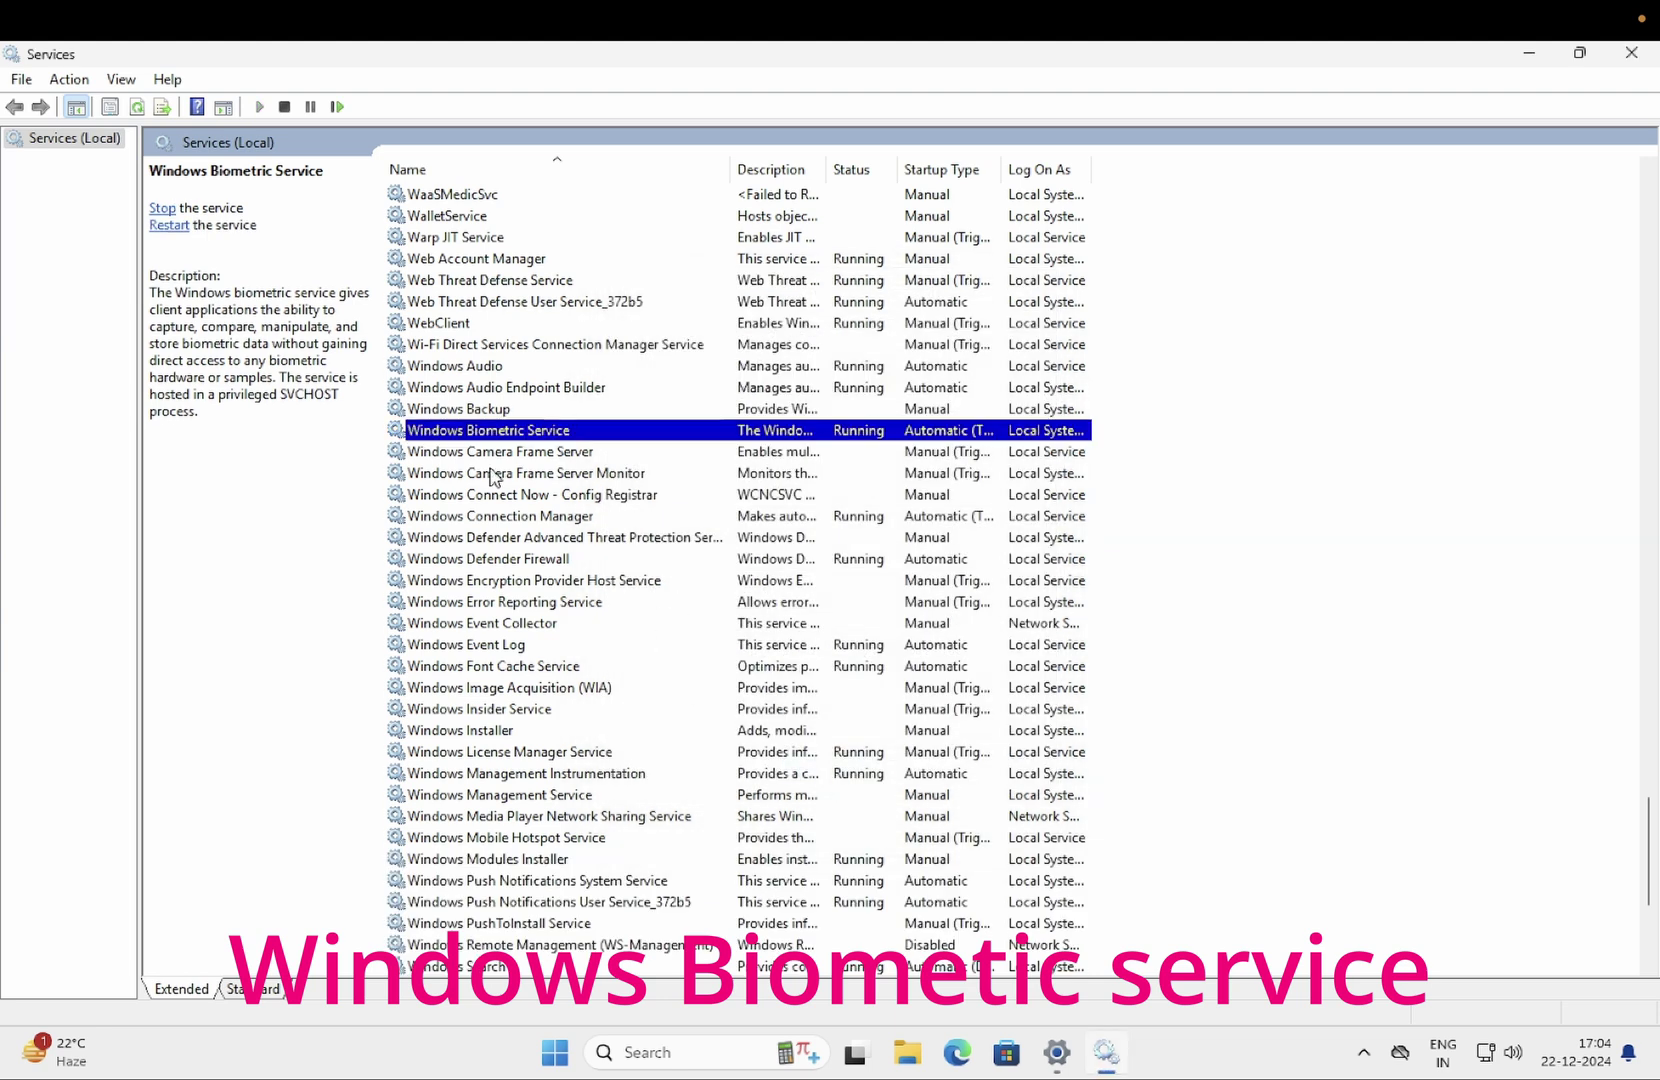
{"action": "left_click", "coordinate": [167, 226]}
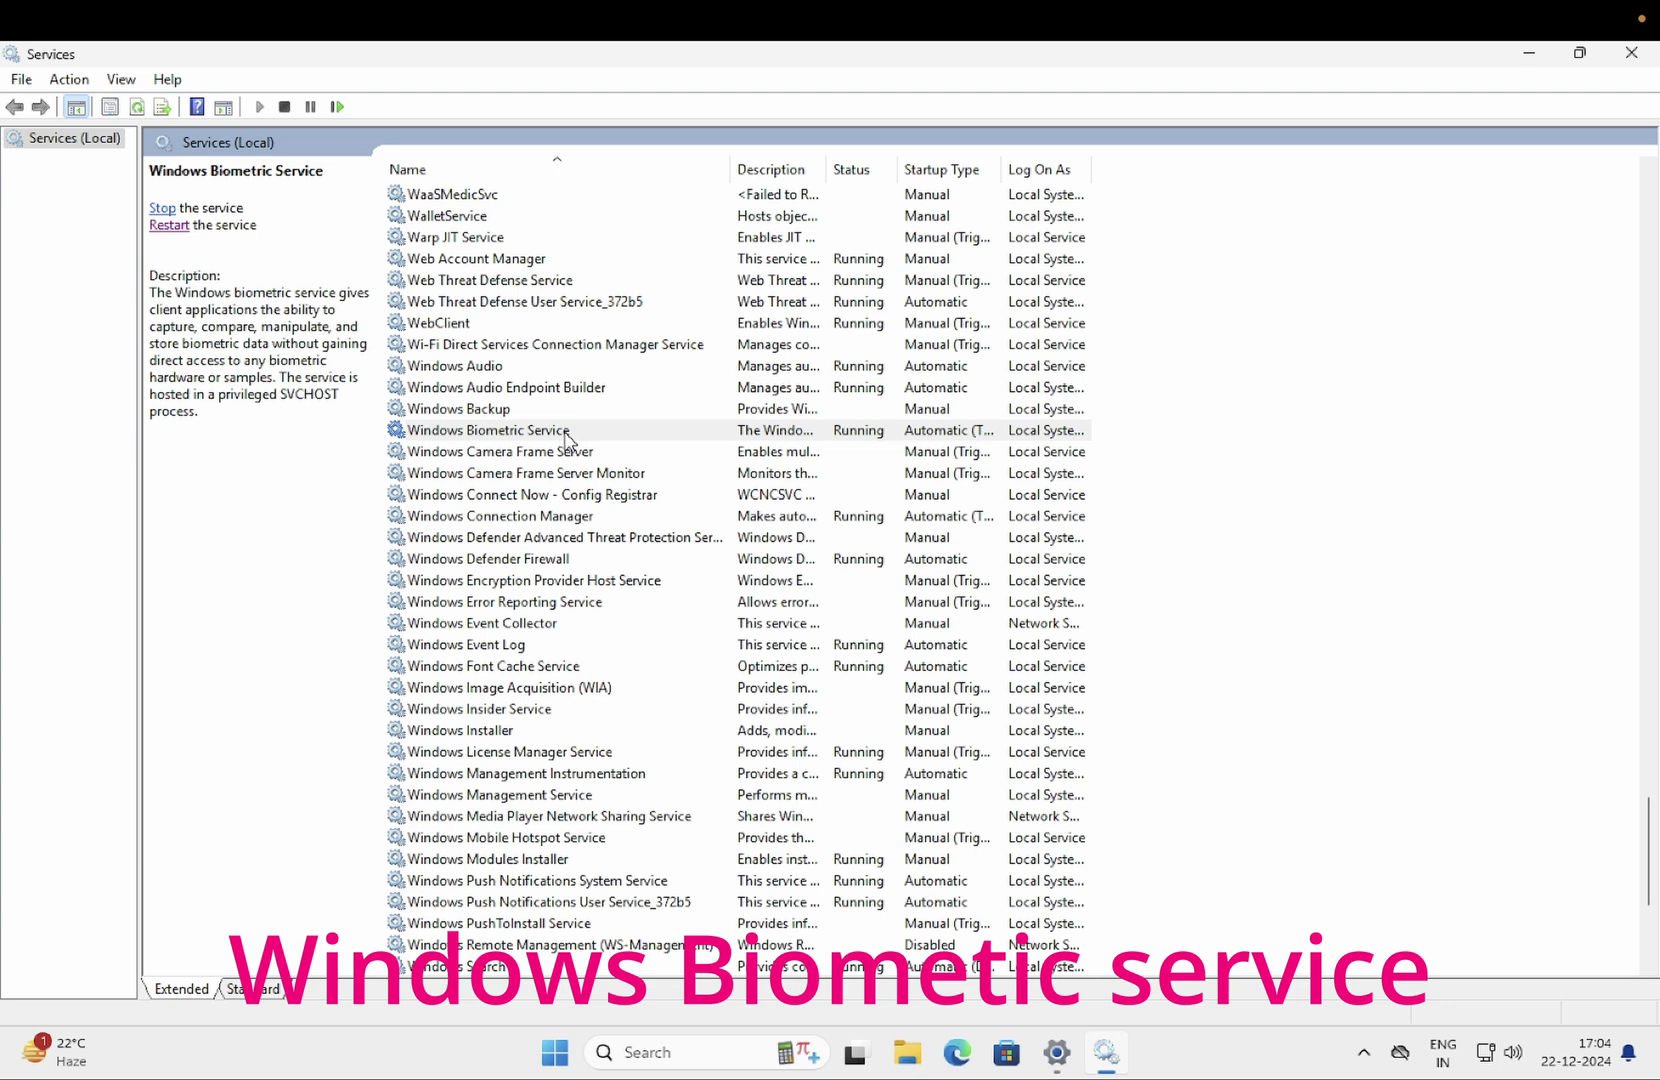
{"action": "left_click", "coordinate": [564, 439]}
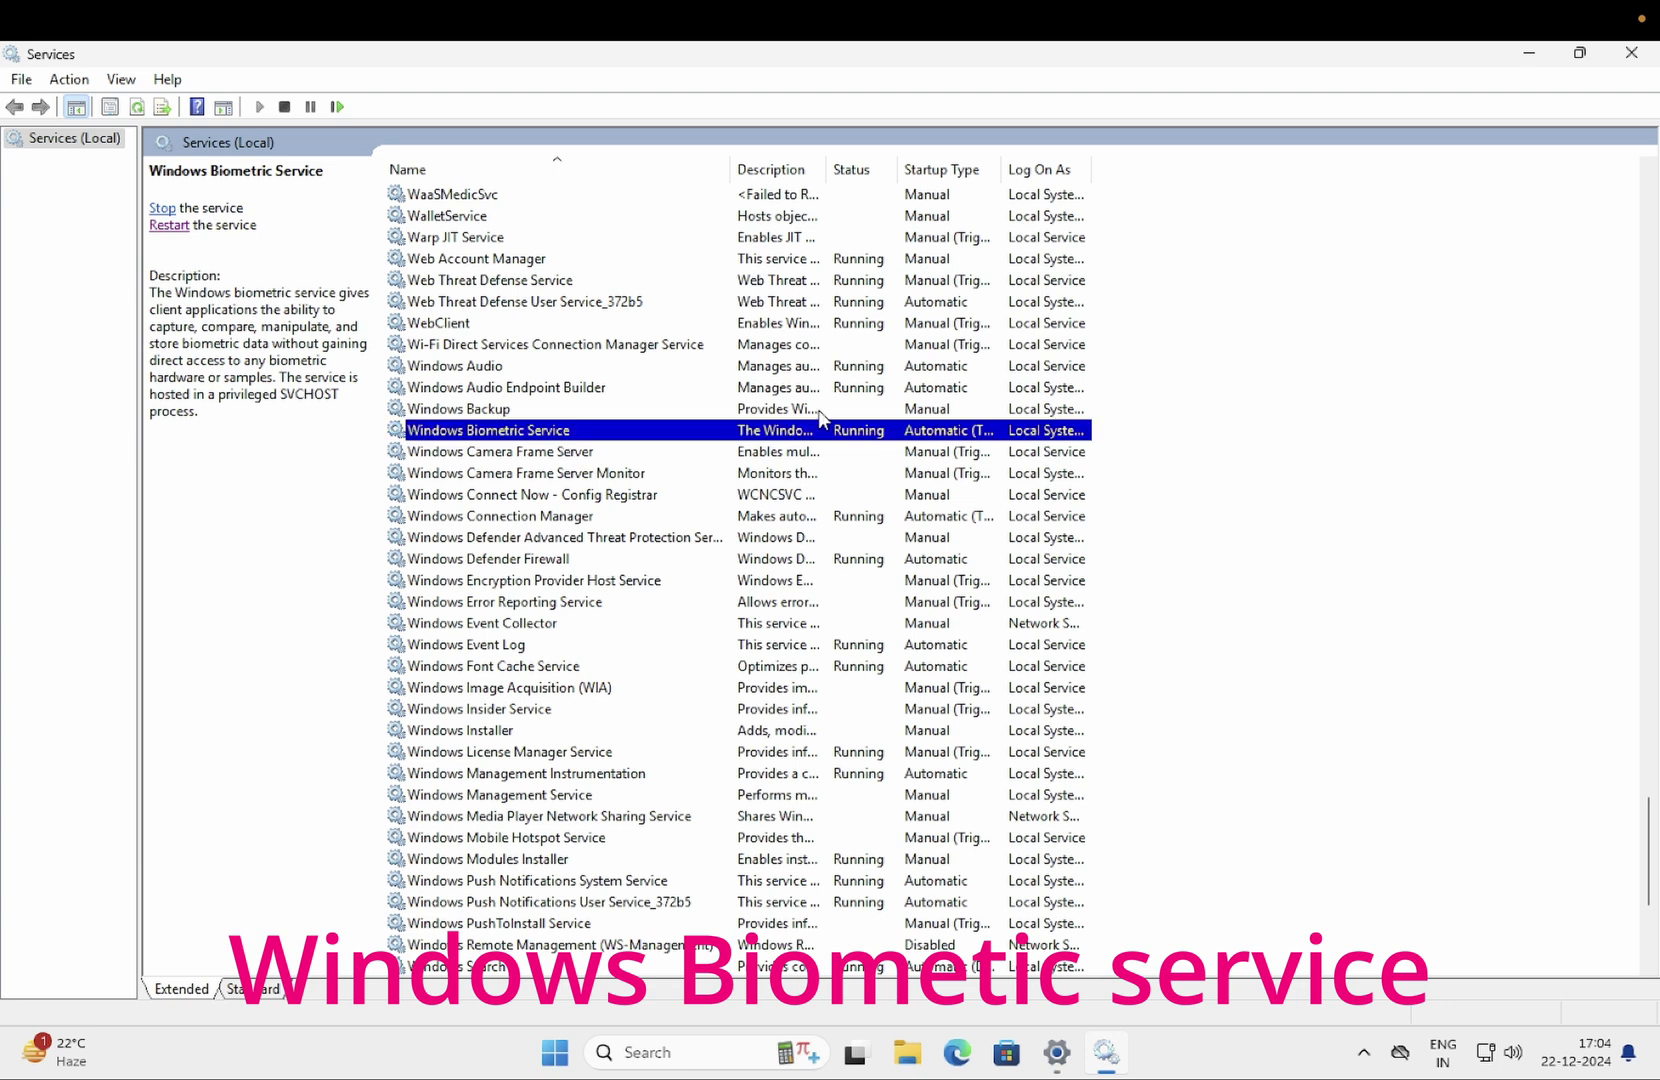
Close Services and launch Device Manager from a Windows search for 'device'
{"action": "left_click", "coordinate": [1629, 55]}
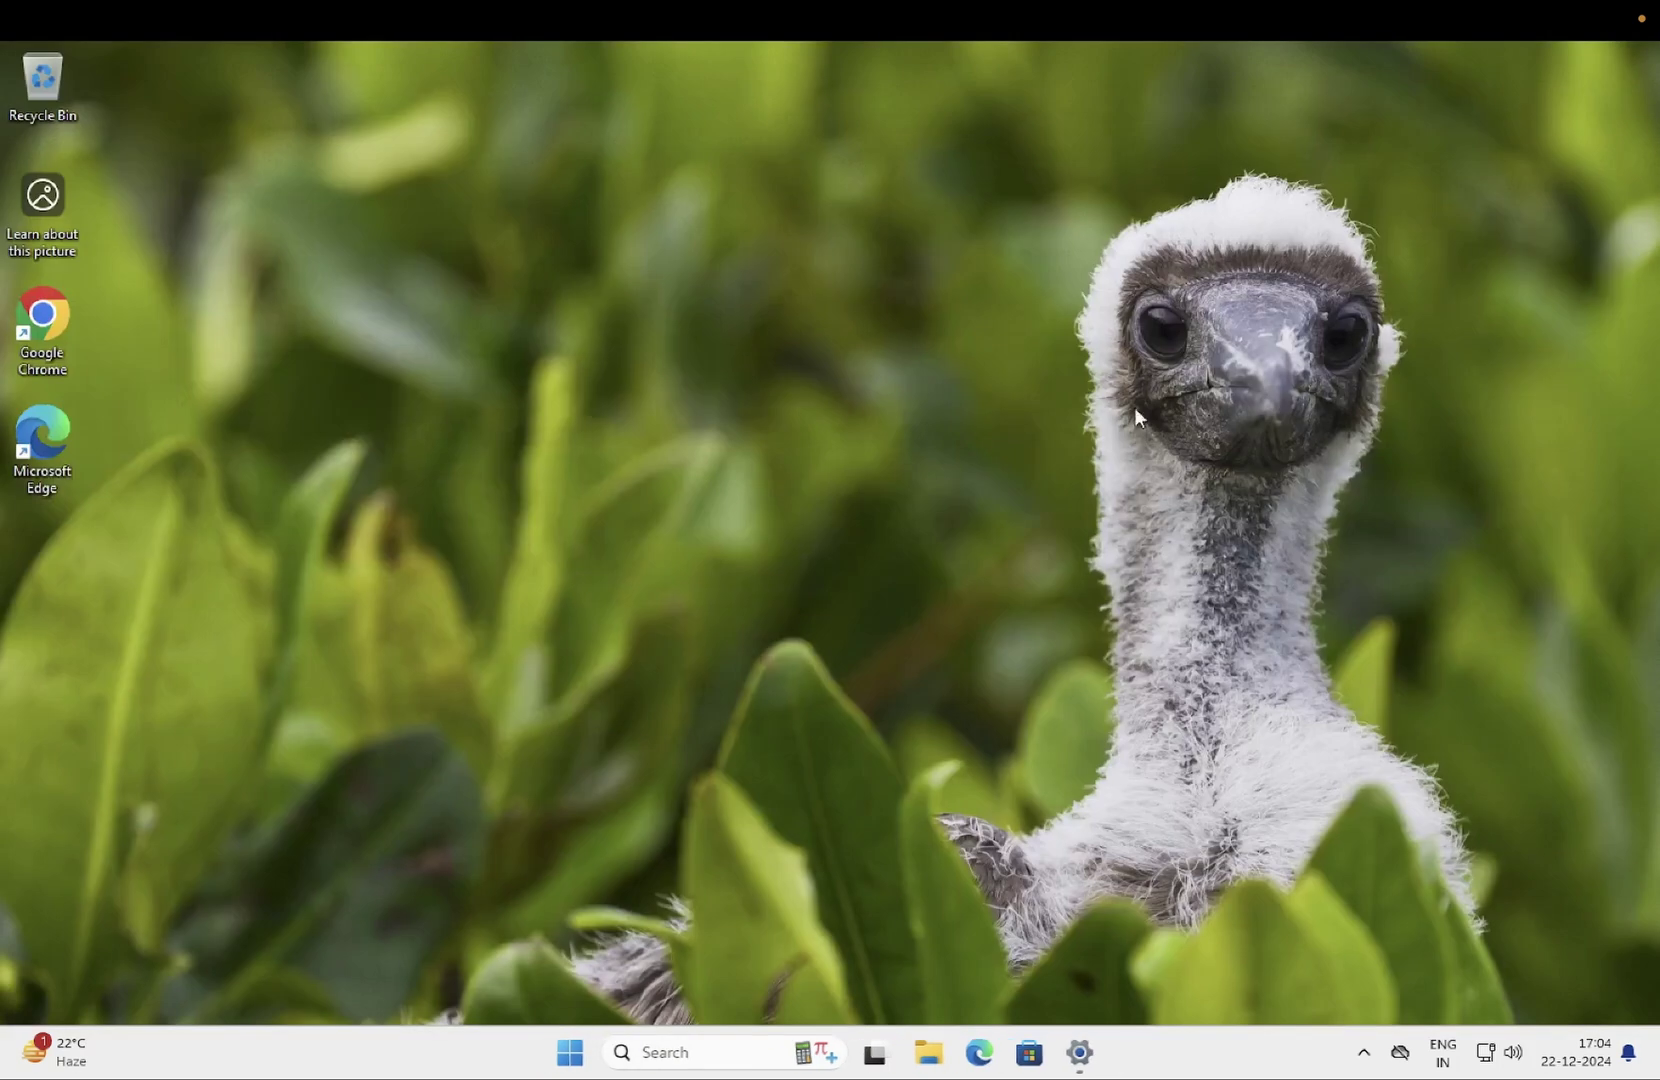
{"action": "left_click", "coordinate": [670, 1049]}
{"action": "type", "text": "de"}
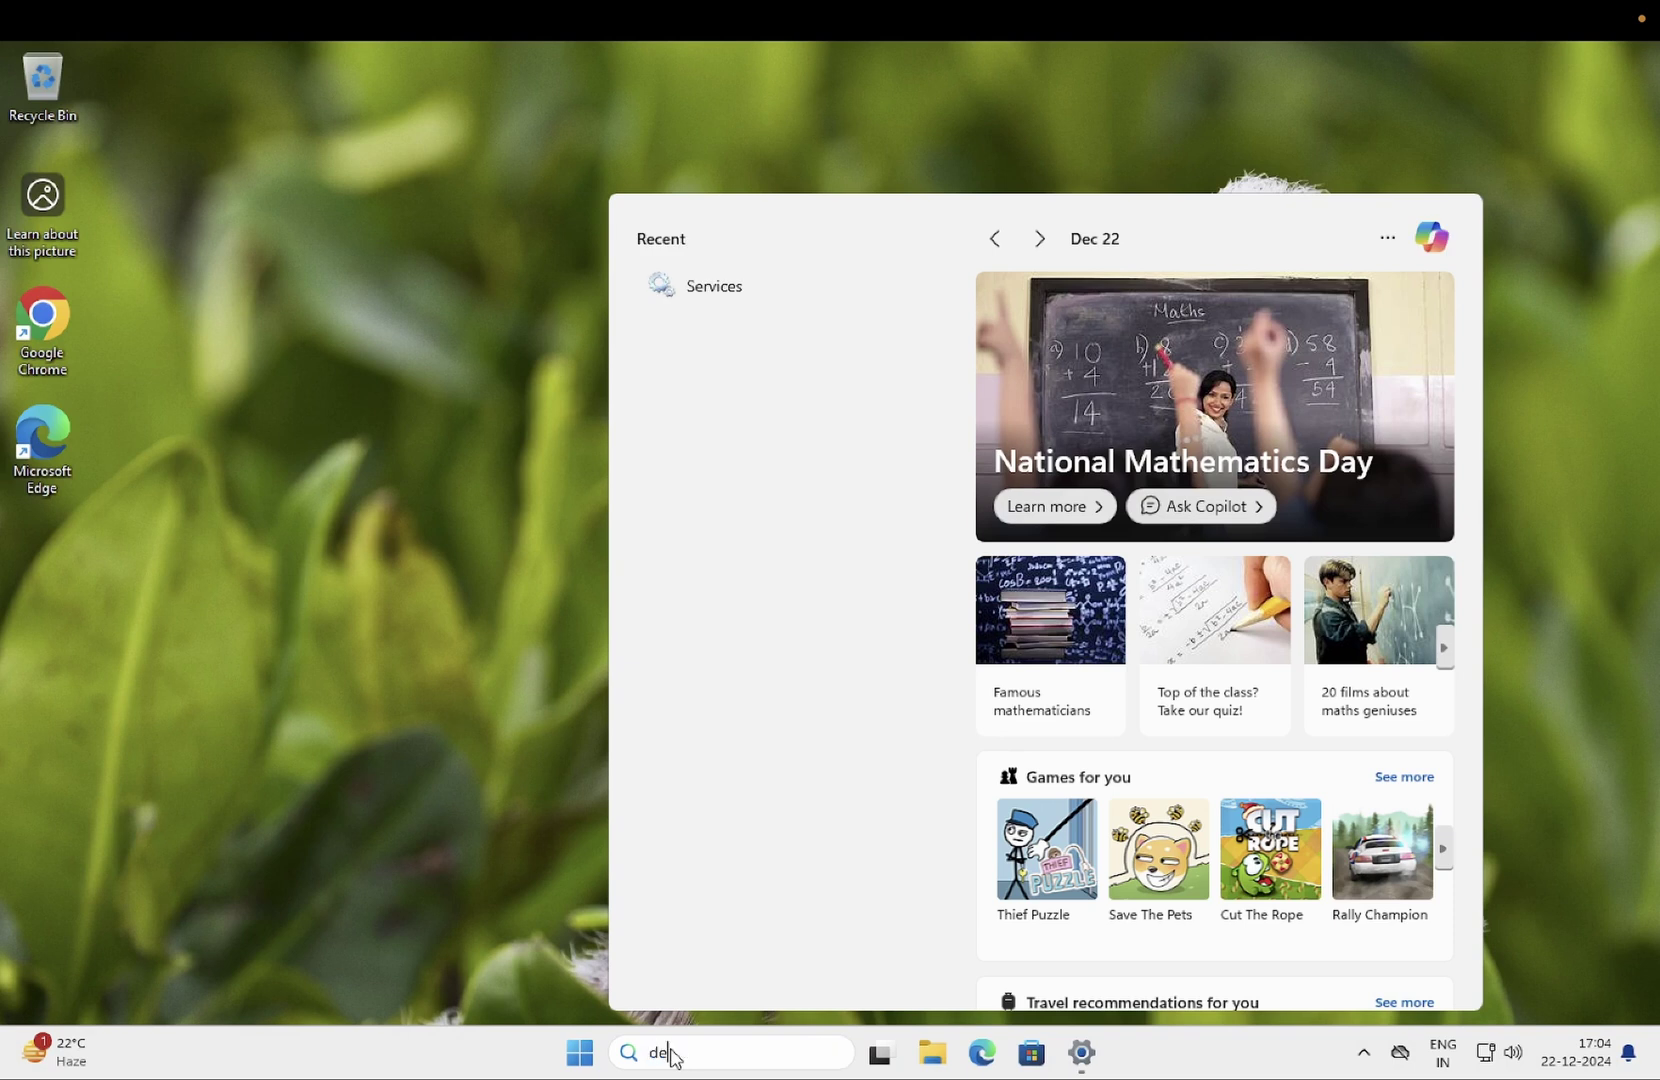
{"action": "type", "text": "vice"}
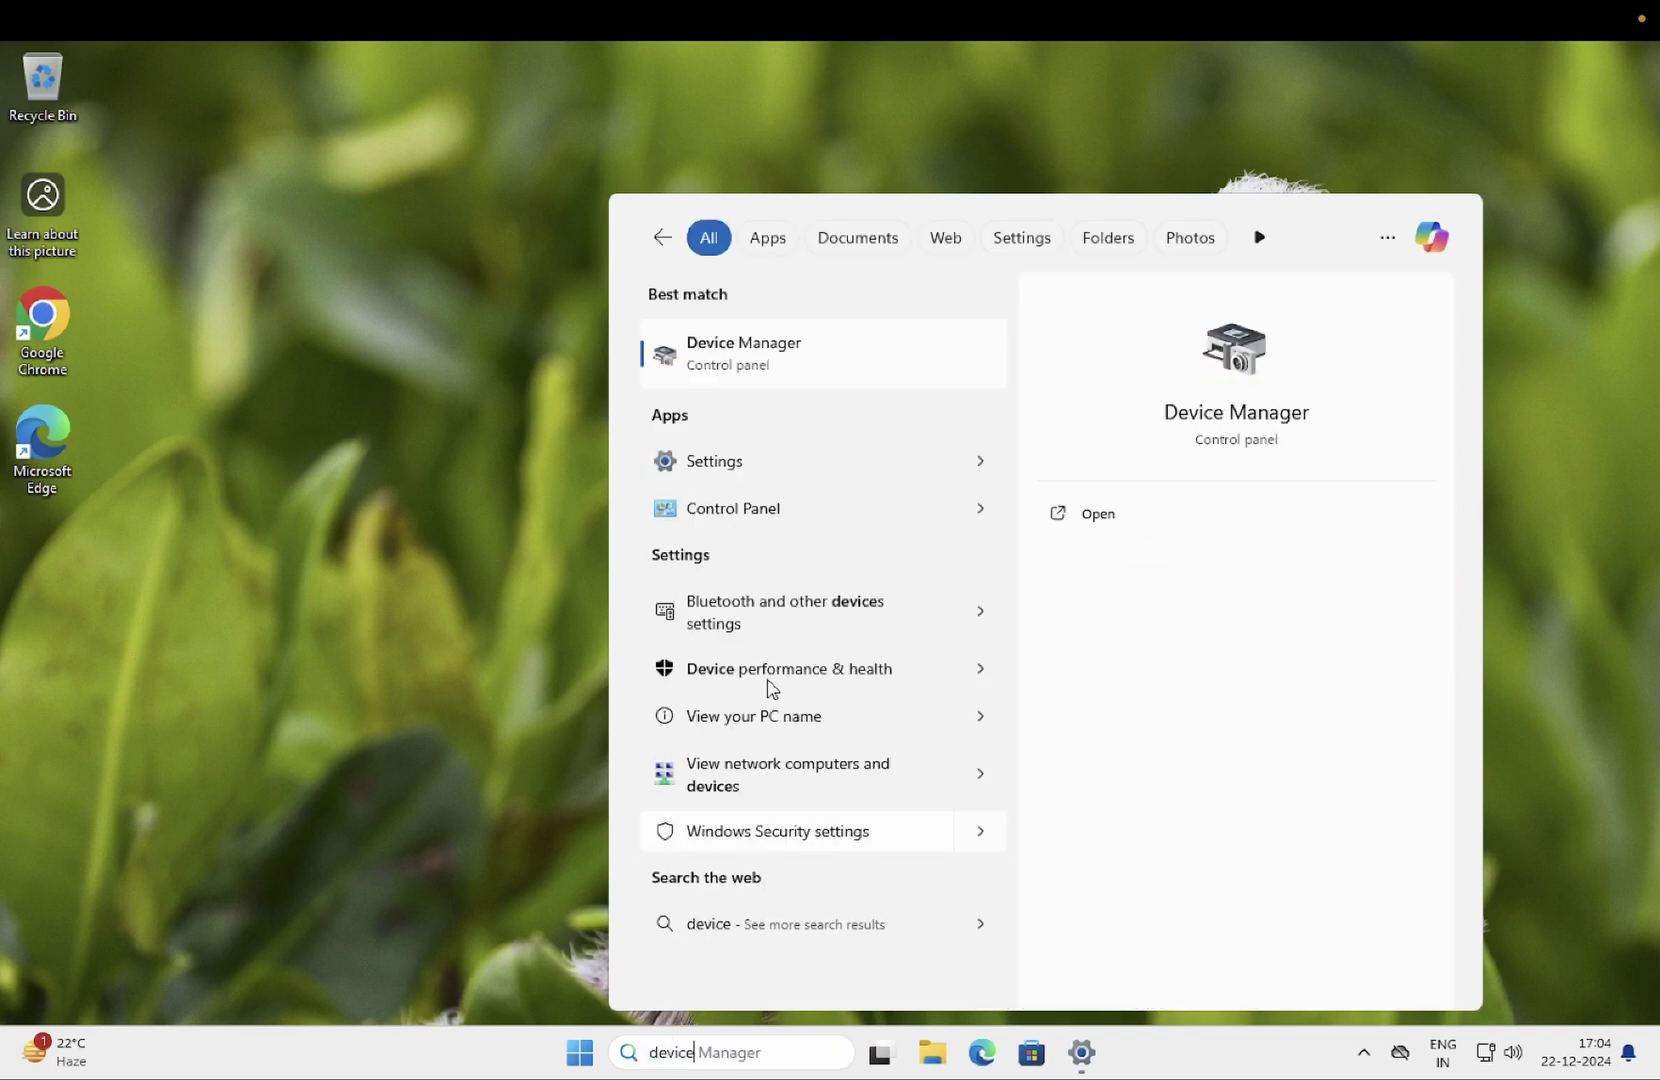
{"action": "left_click", "coordinate": [817, 360]}
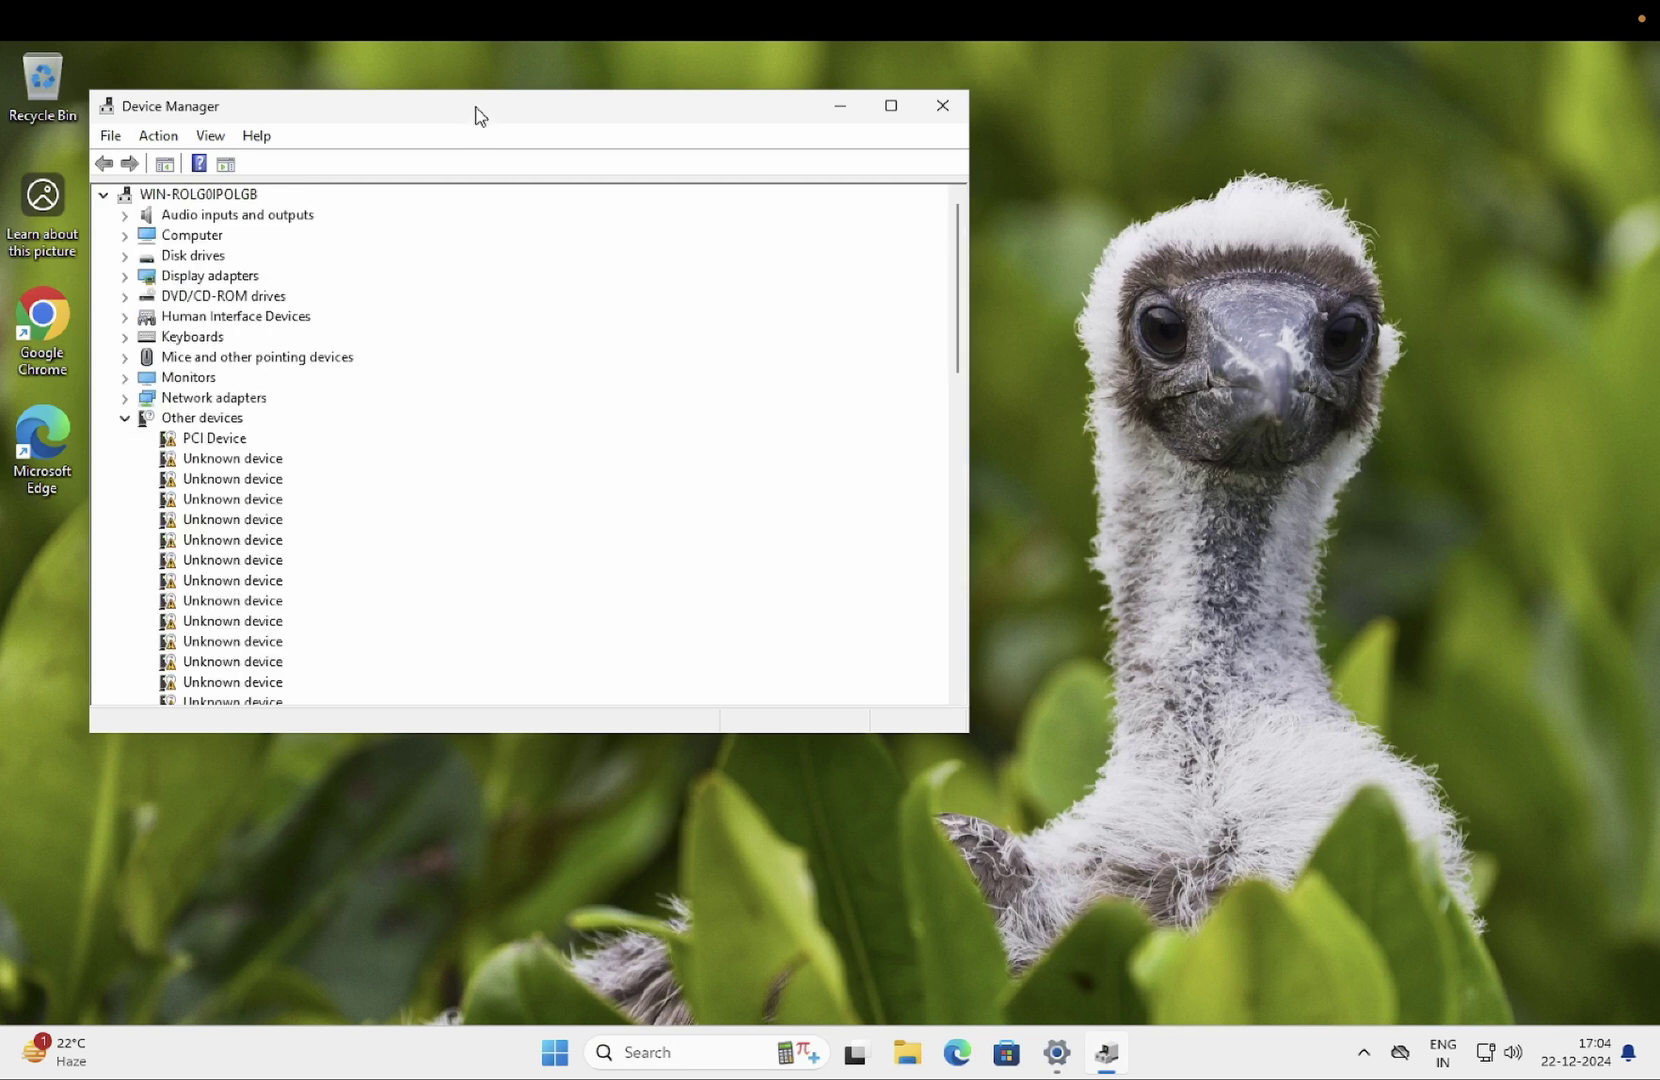
Collapse Other devices and System devices, then select ACPI ARM64-based PC under Computer
{"action": "left_click", "coordinate": [124, 418]}
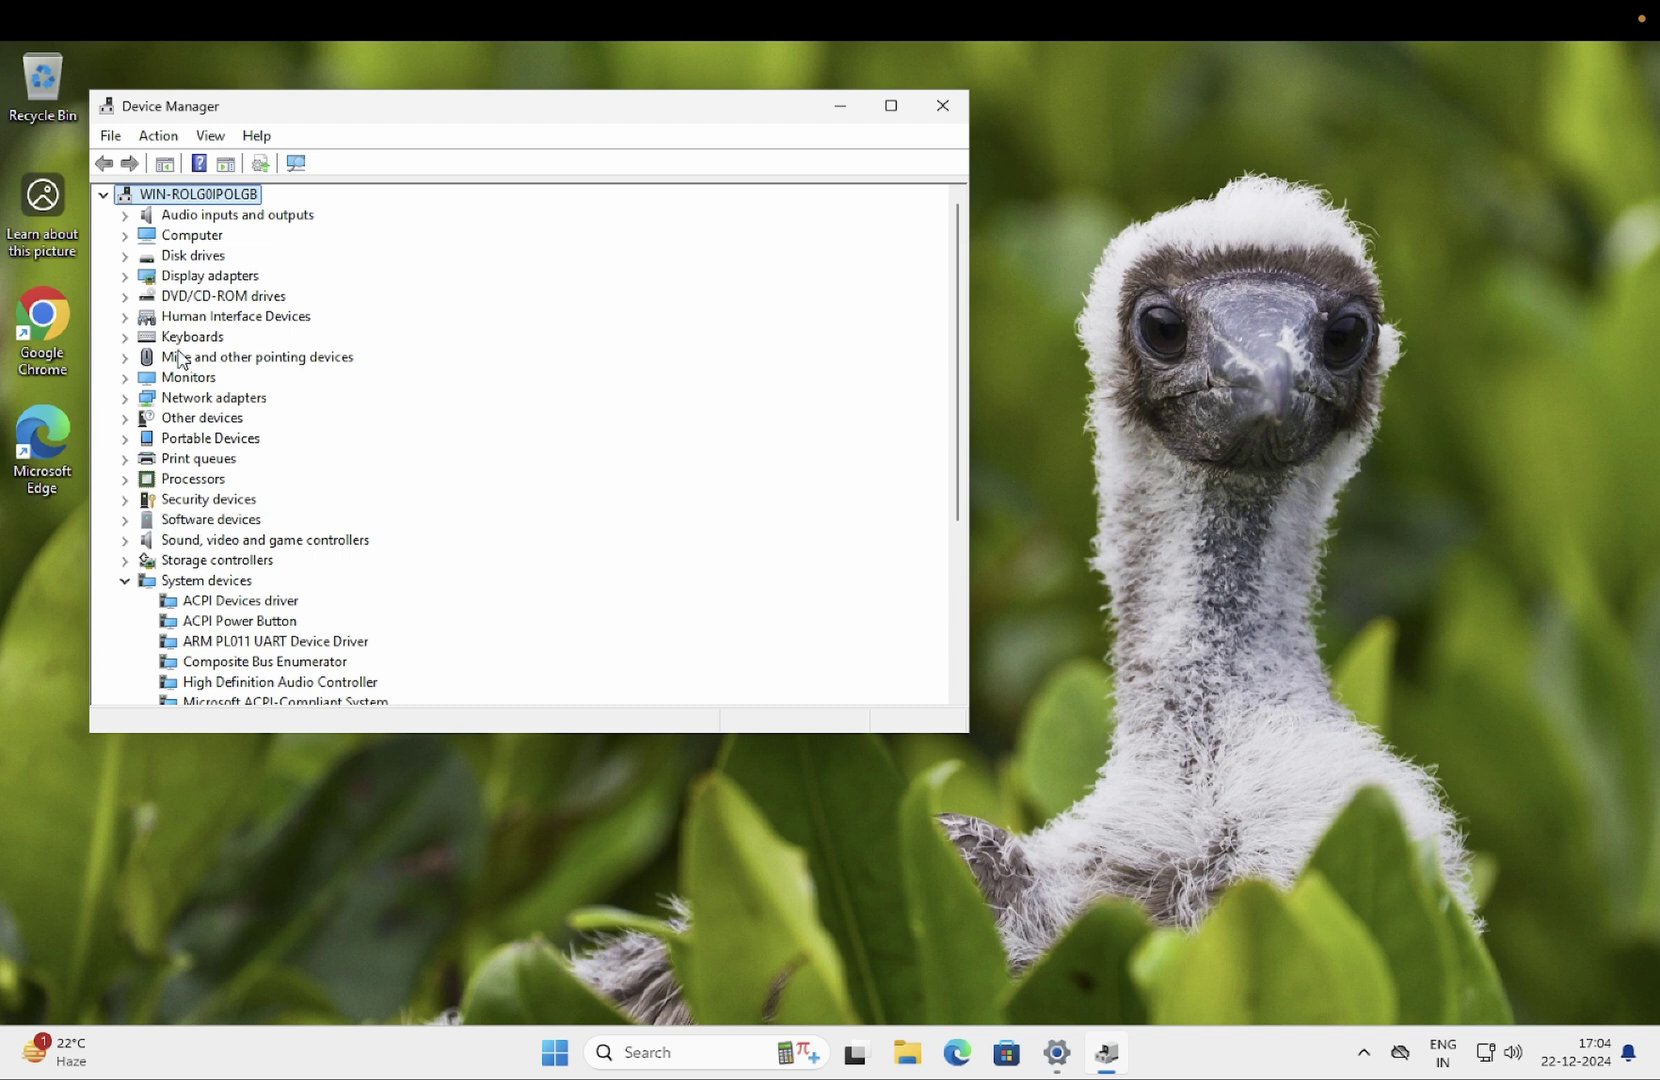
{"action": "left_click", "coordinate": [124, 582]}
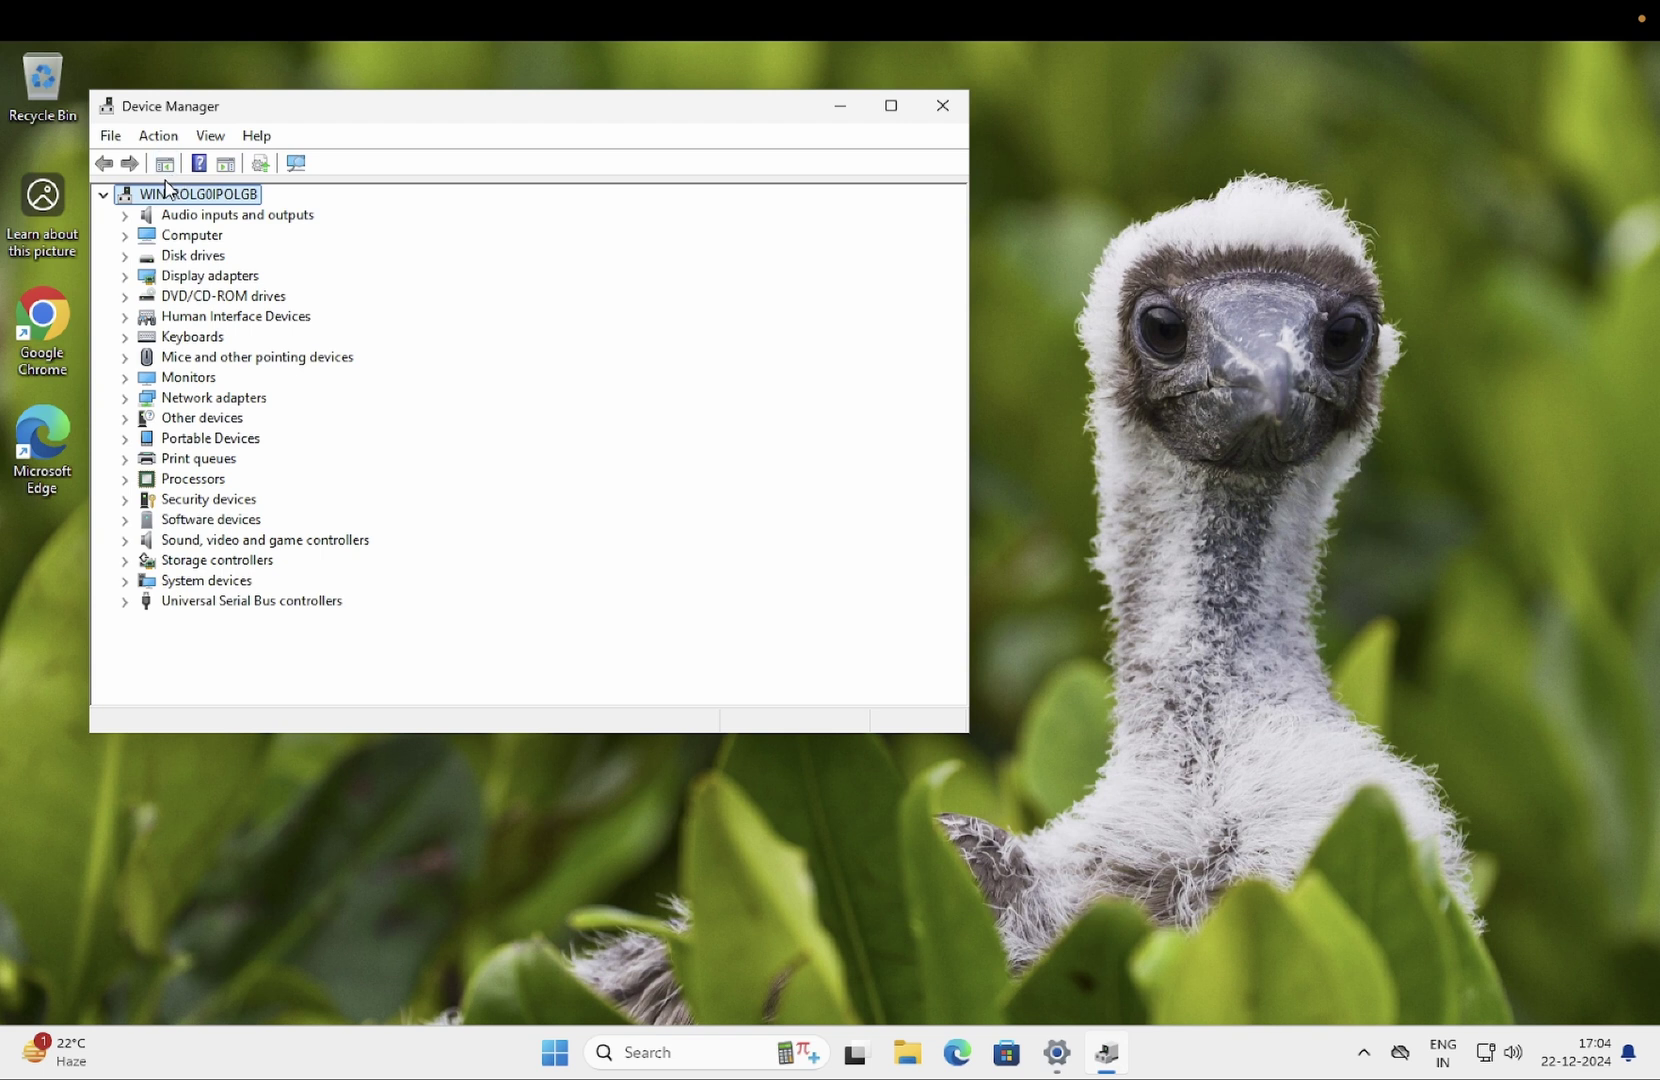
{"action": "left_click", "coordinate": [126, 236]}
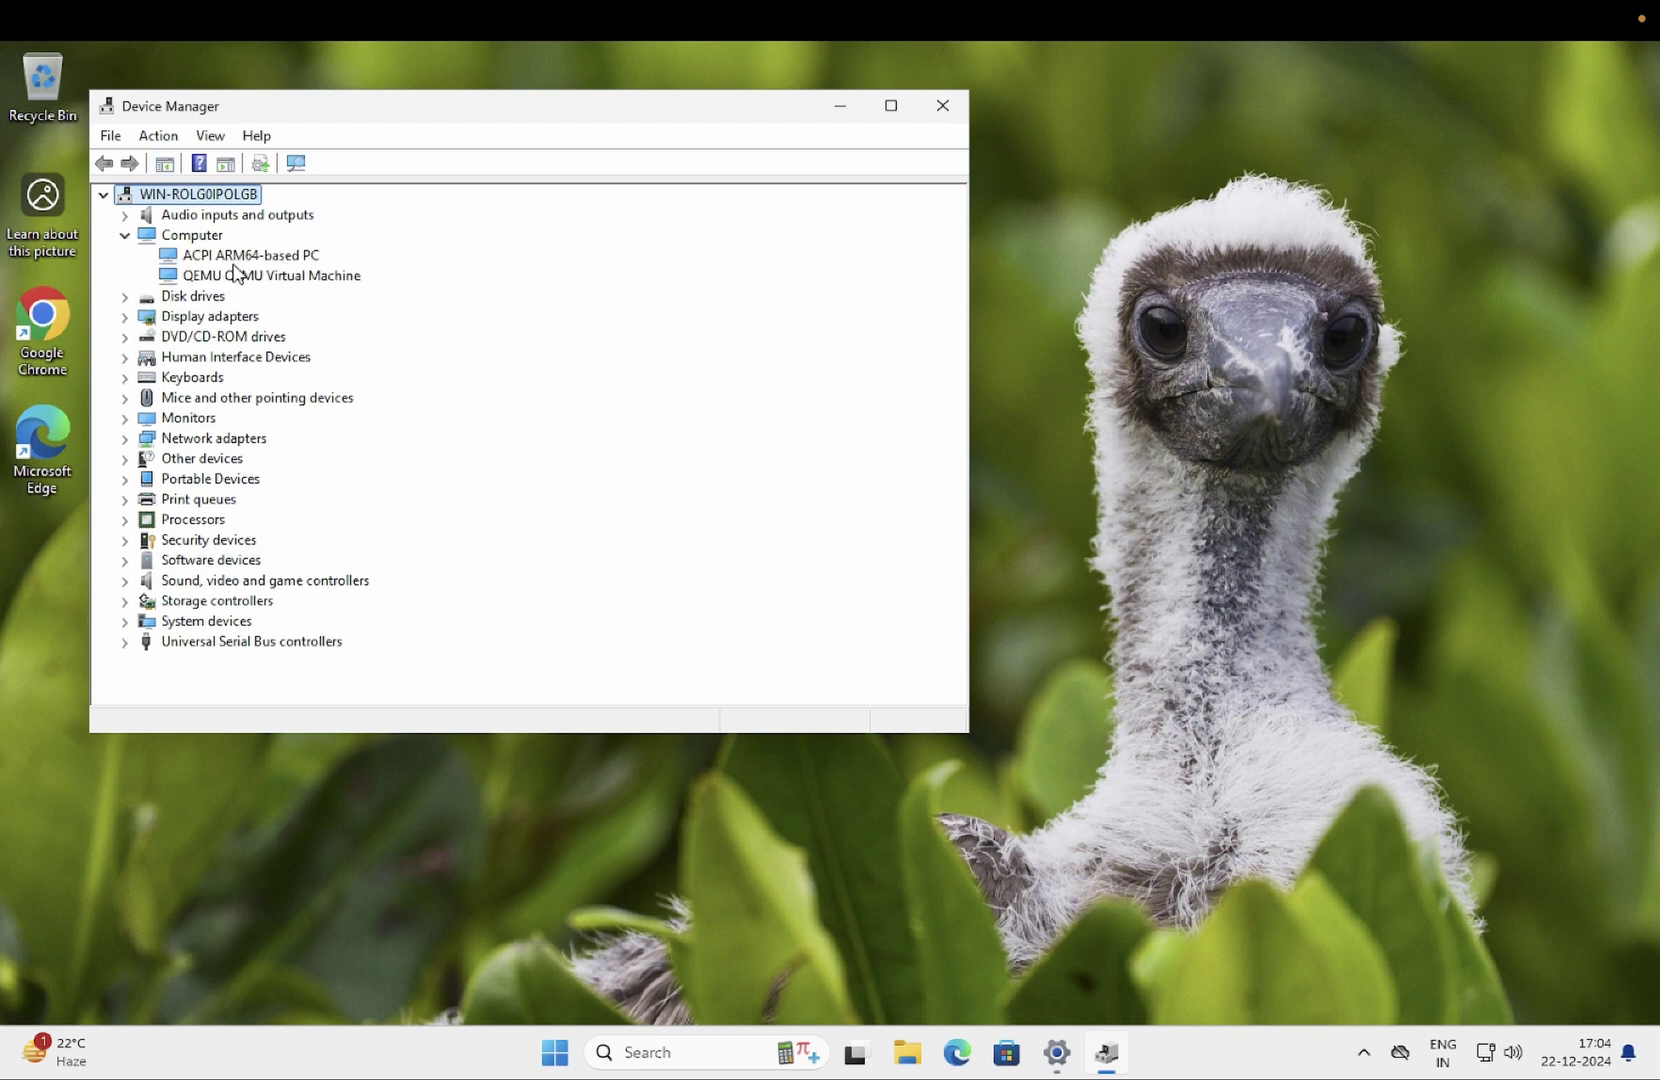
{"action": "left_click", "coordinate": [231, 256]}
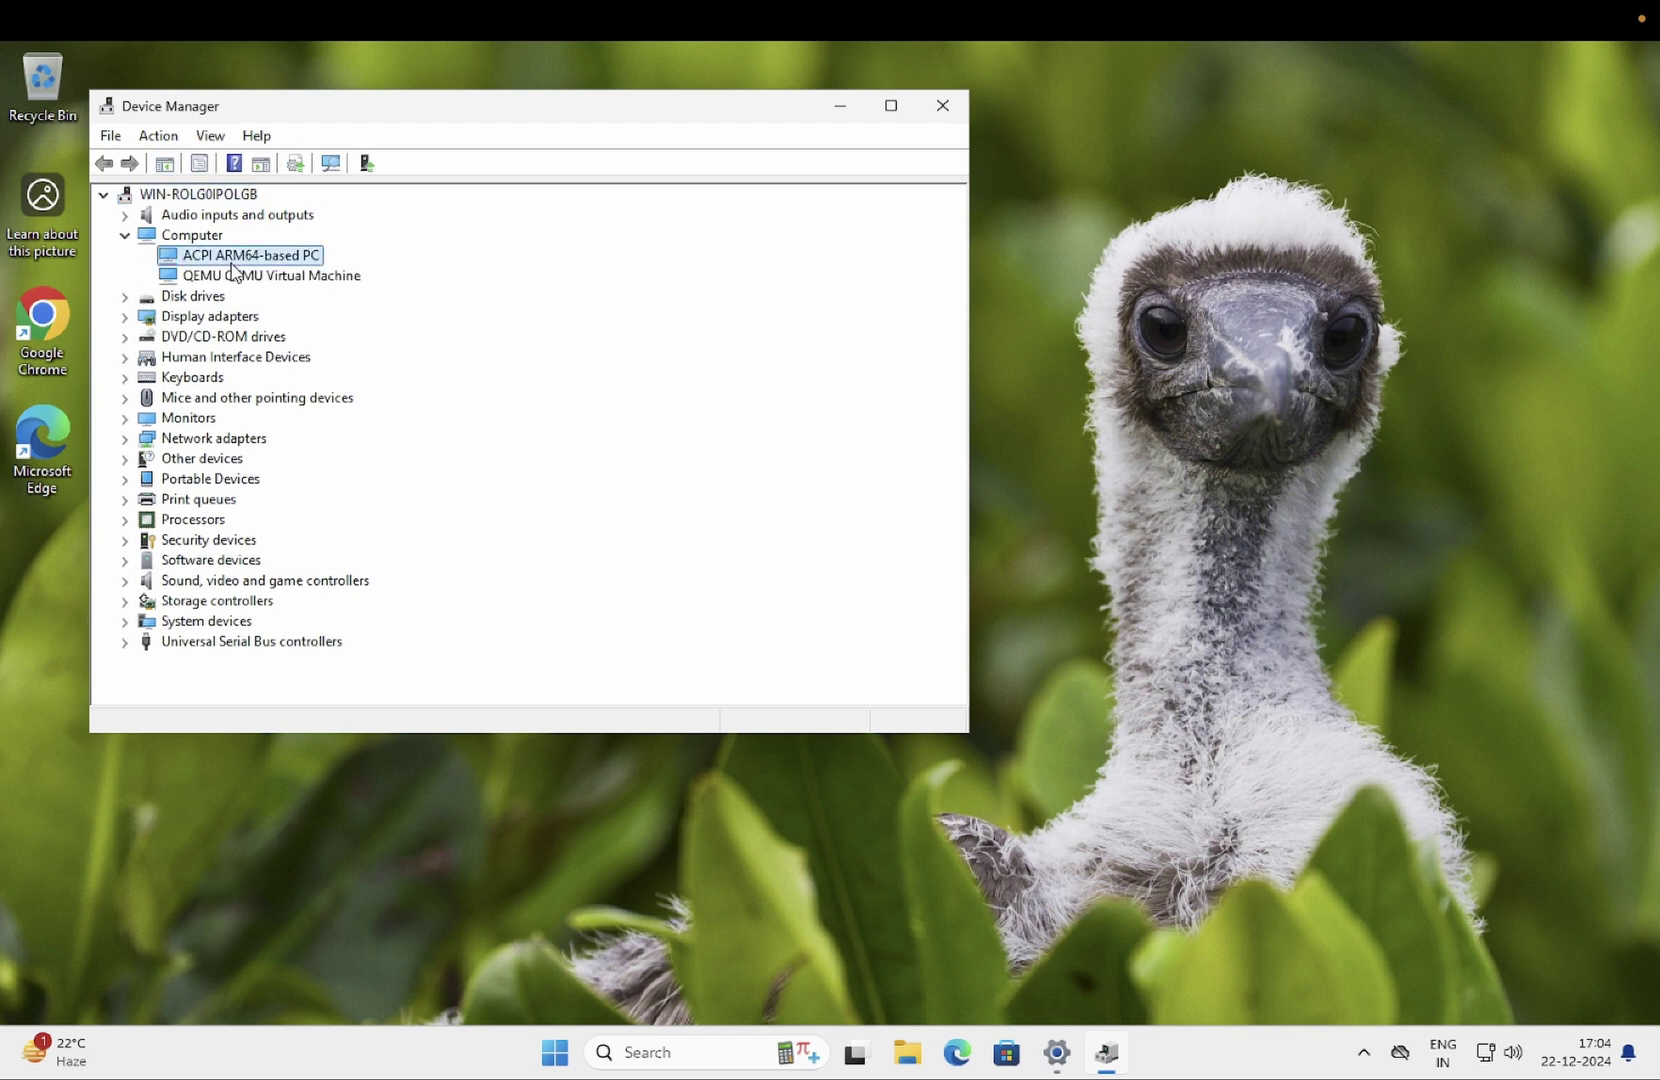
Search automatically for an updated ACPI ARM64-based PC driver; the best is already installed
{"action": "right_click", "coordinate": [235, 260]}
{"action": "left_click", "coordinate": [319, 273]}
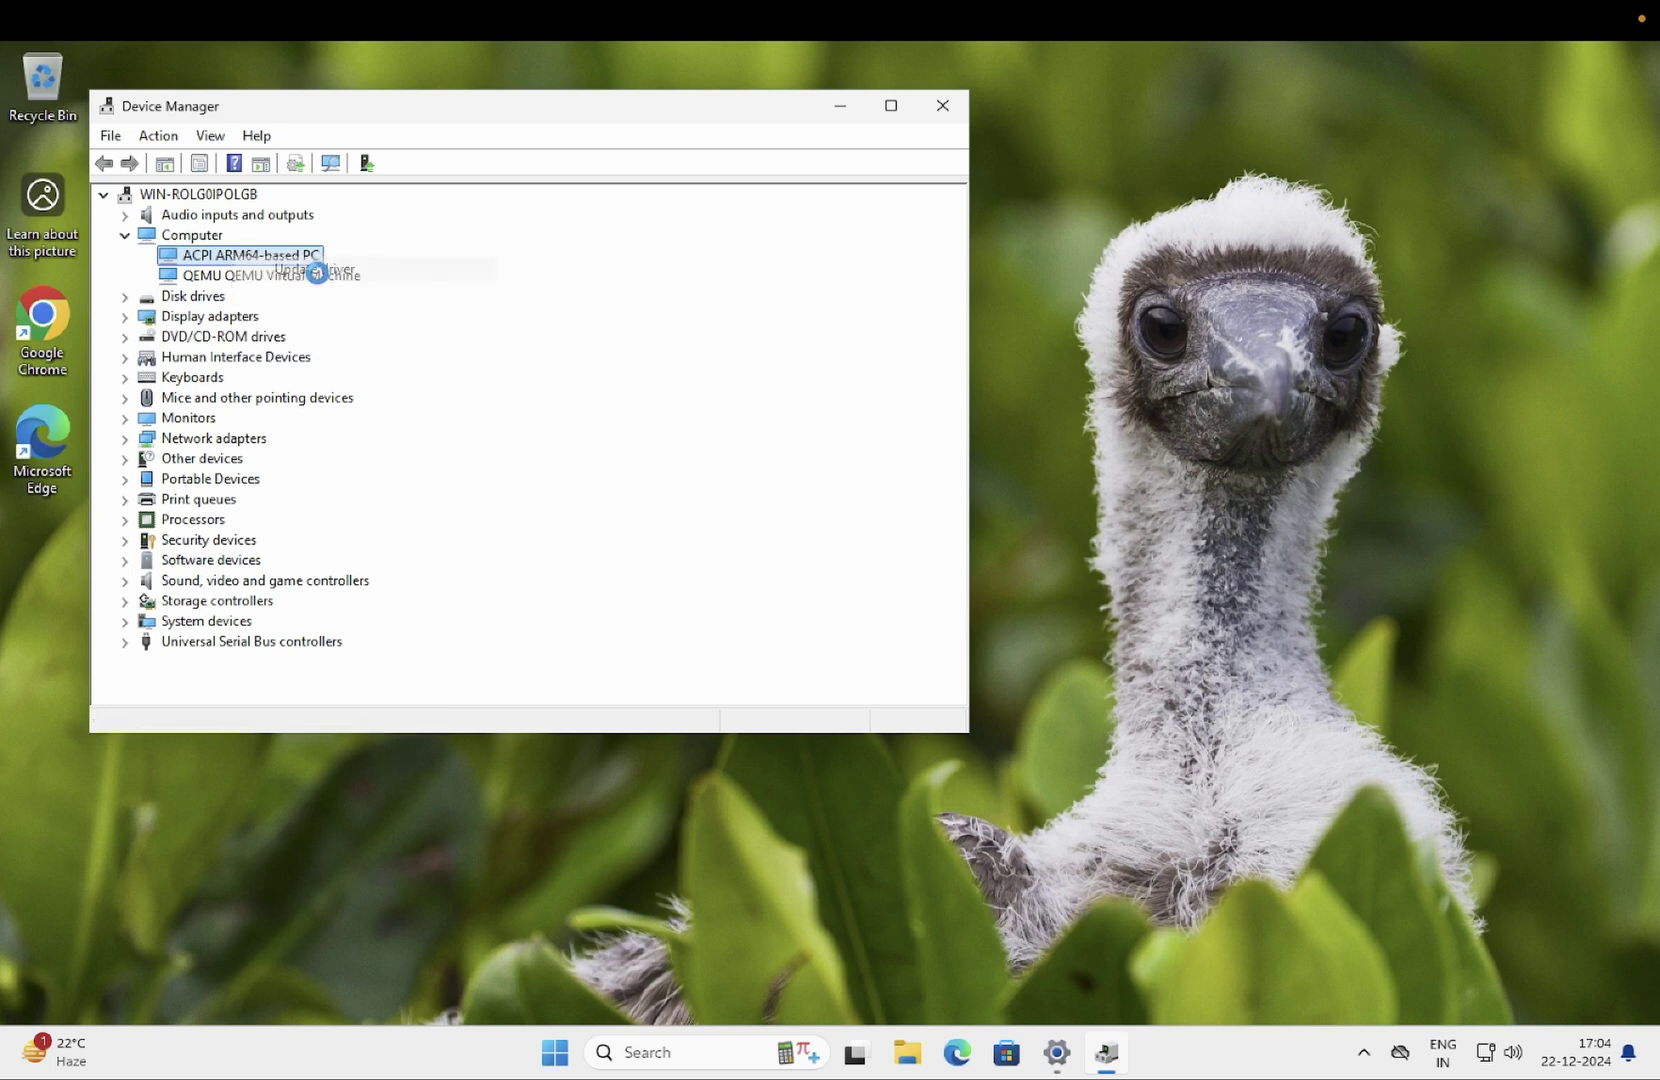
{"action": "left_click", "coordinate": [410, 350]}
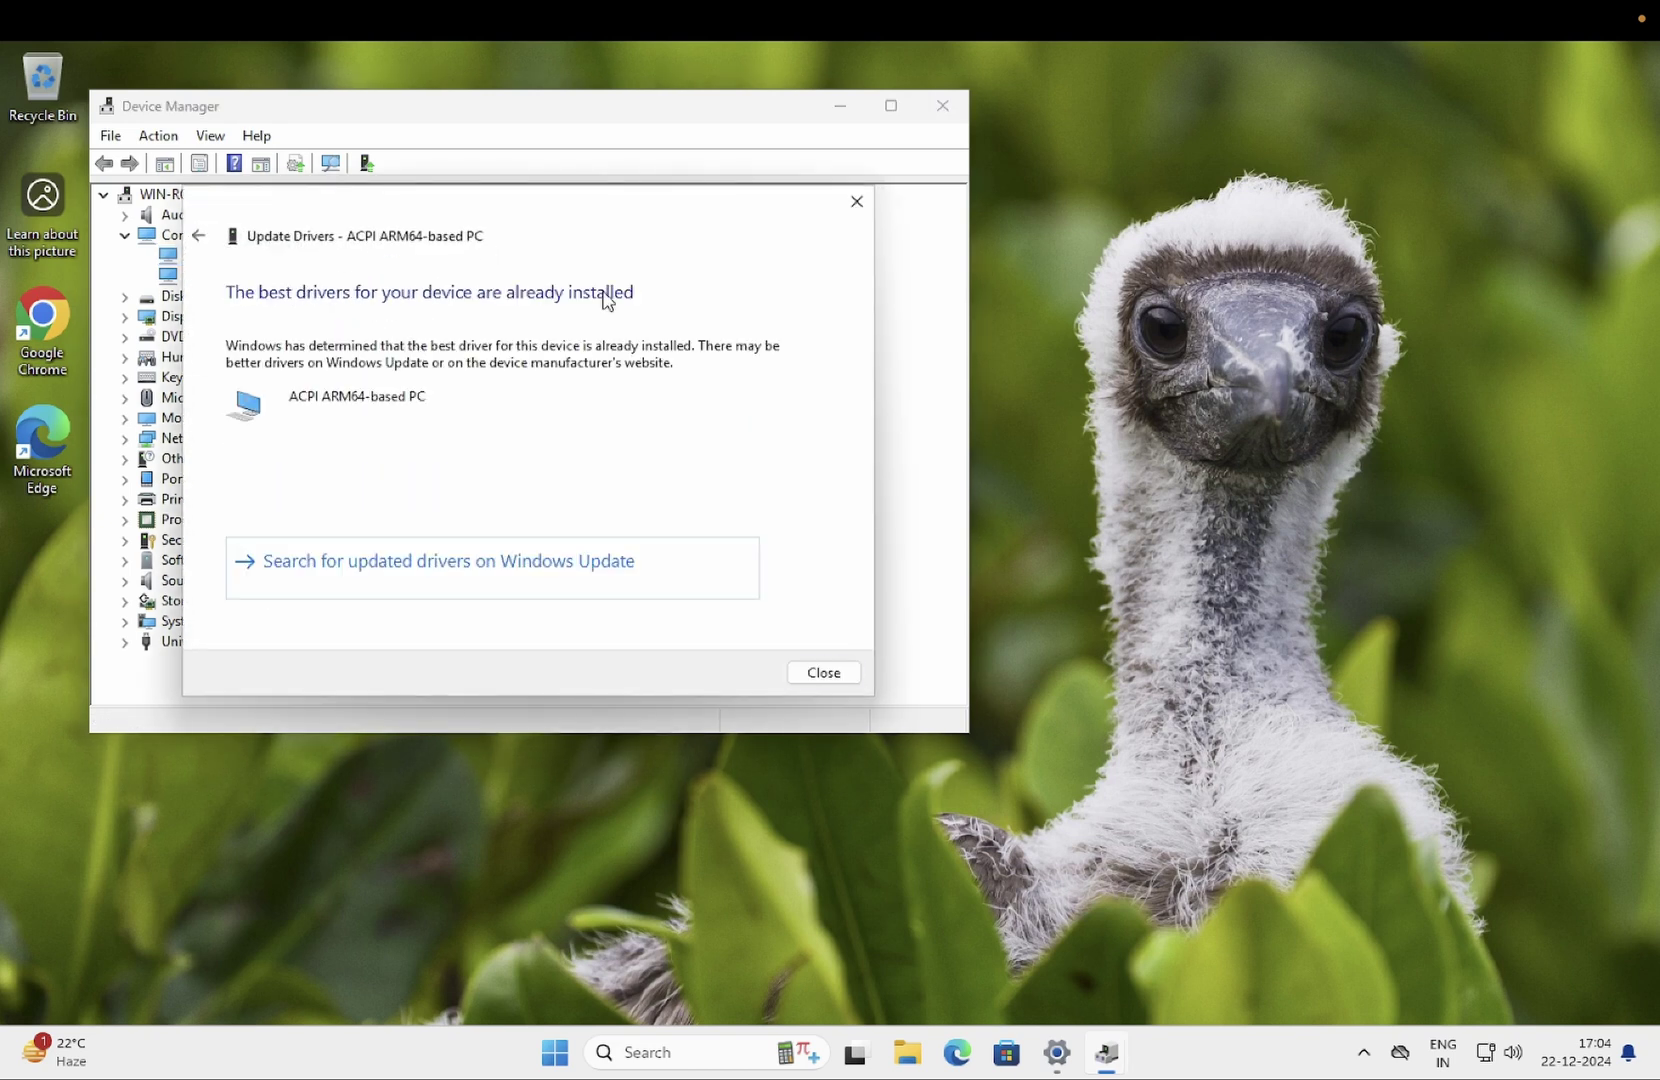
{"action": "left_click", "coordinate": [856, 201]}
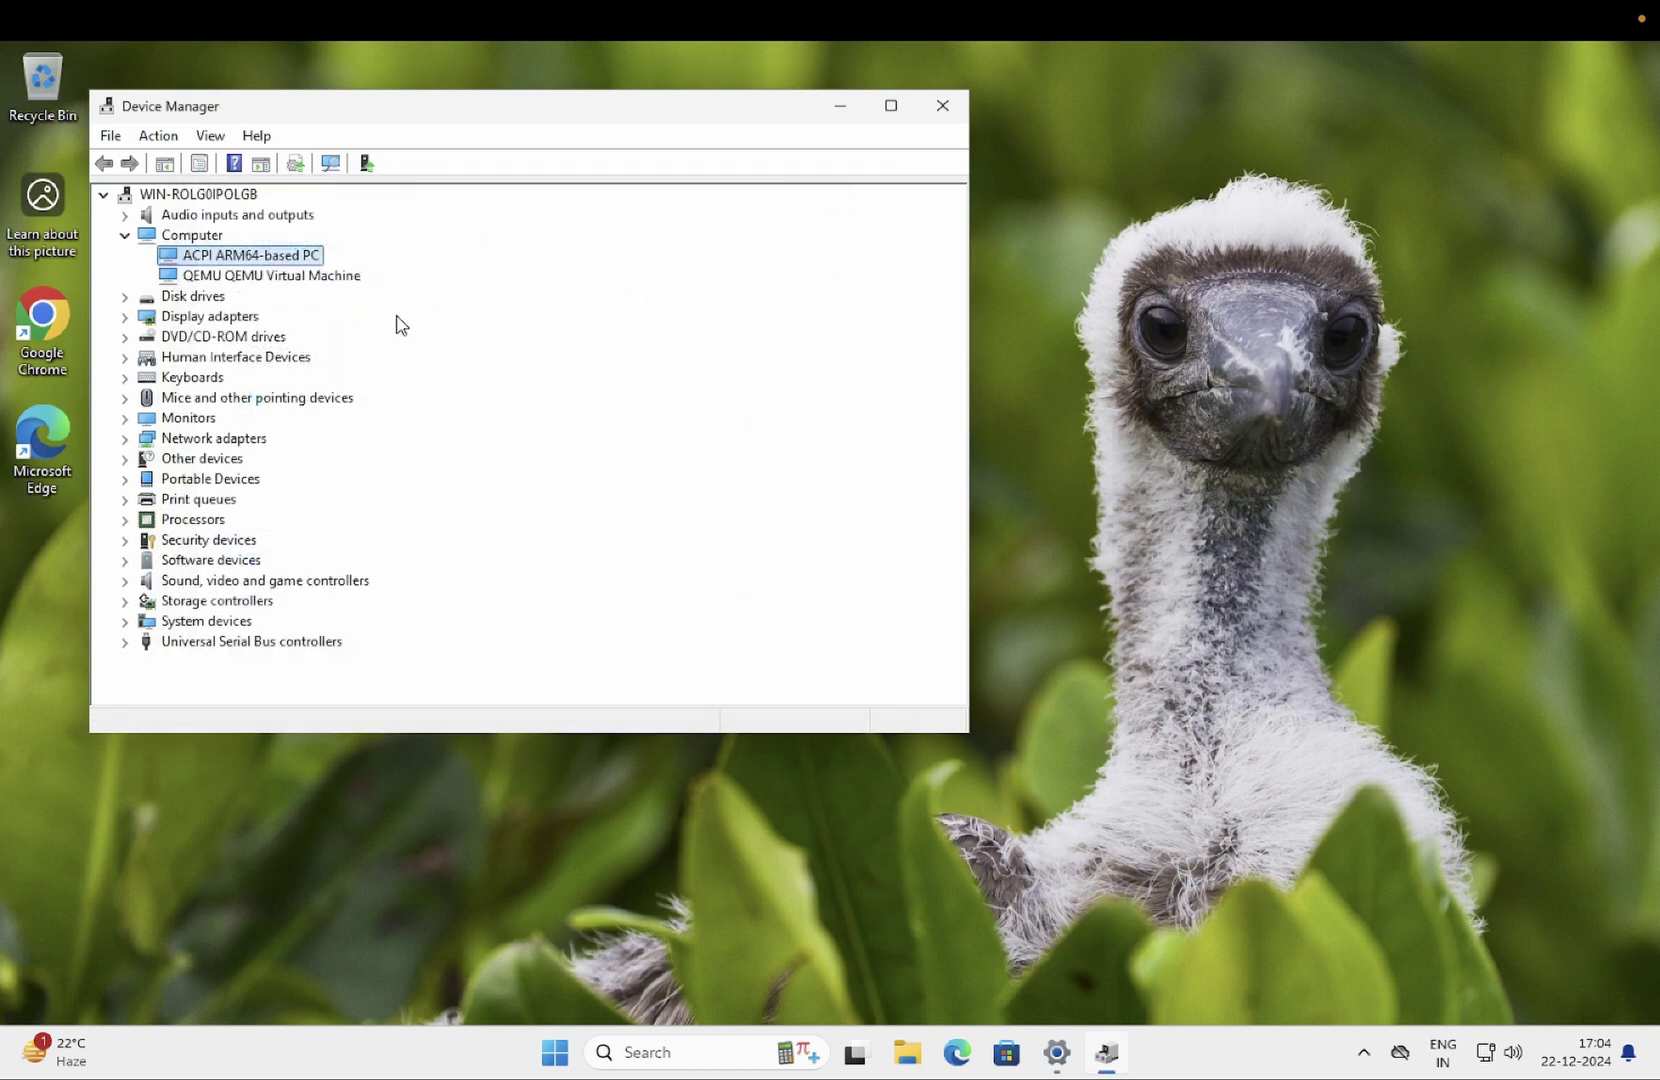
{"action": "left_click", "coordinate": [126, 236]}
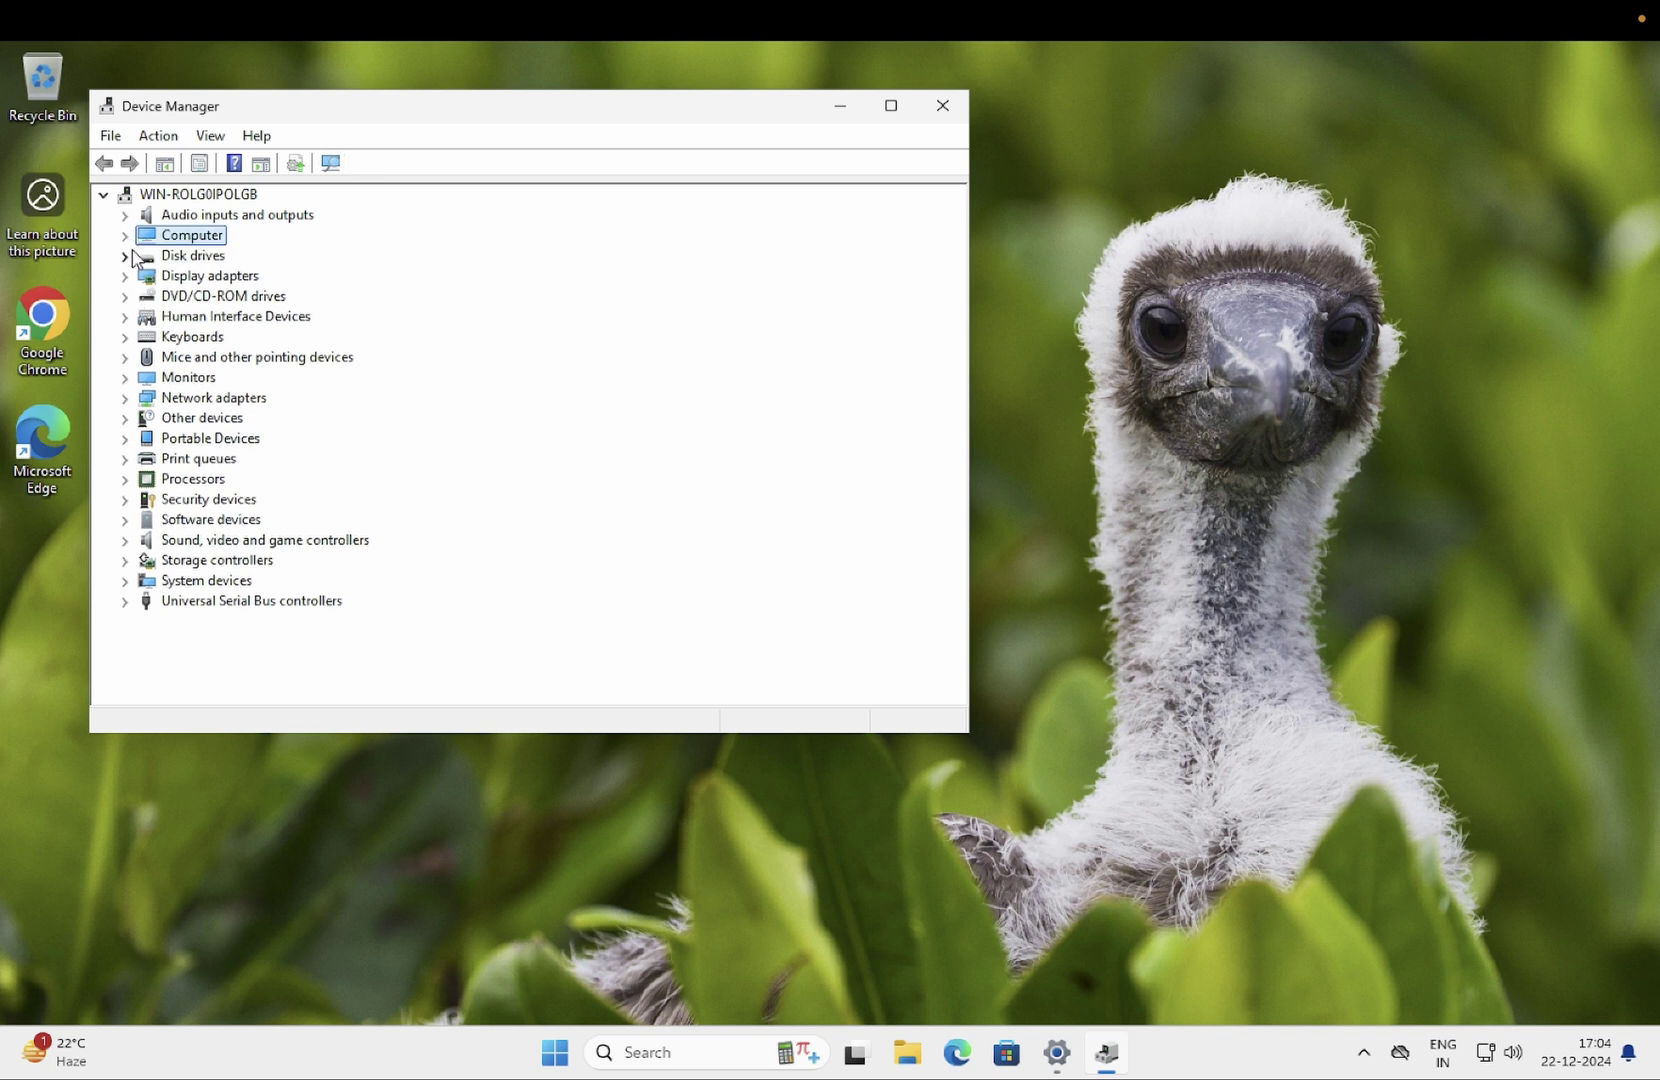
Scan the computer for hardware changes from the root node
{"action": "left_click", "coordinate": [197, 197]}
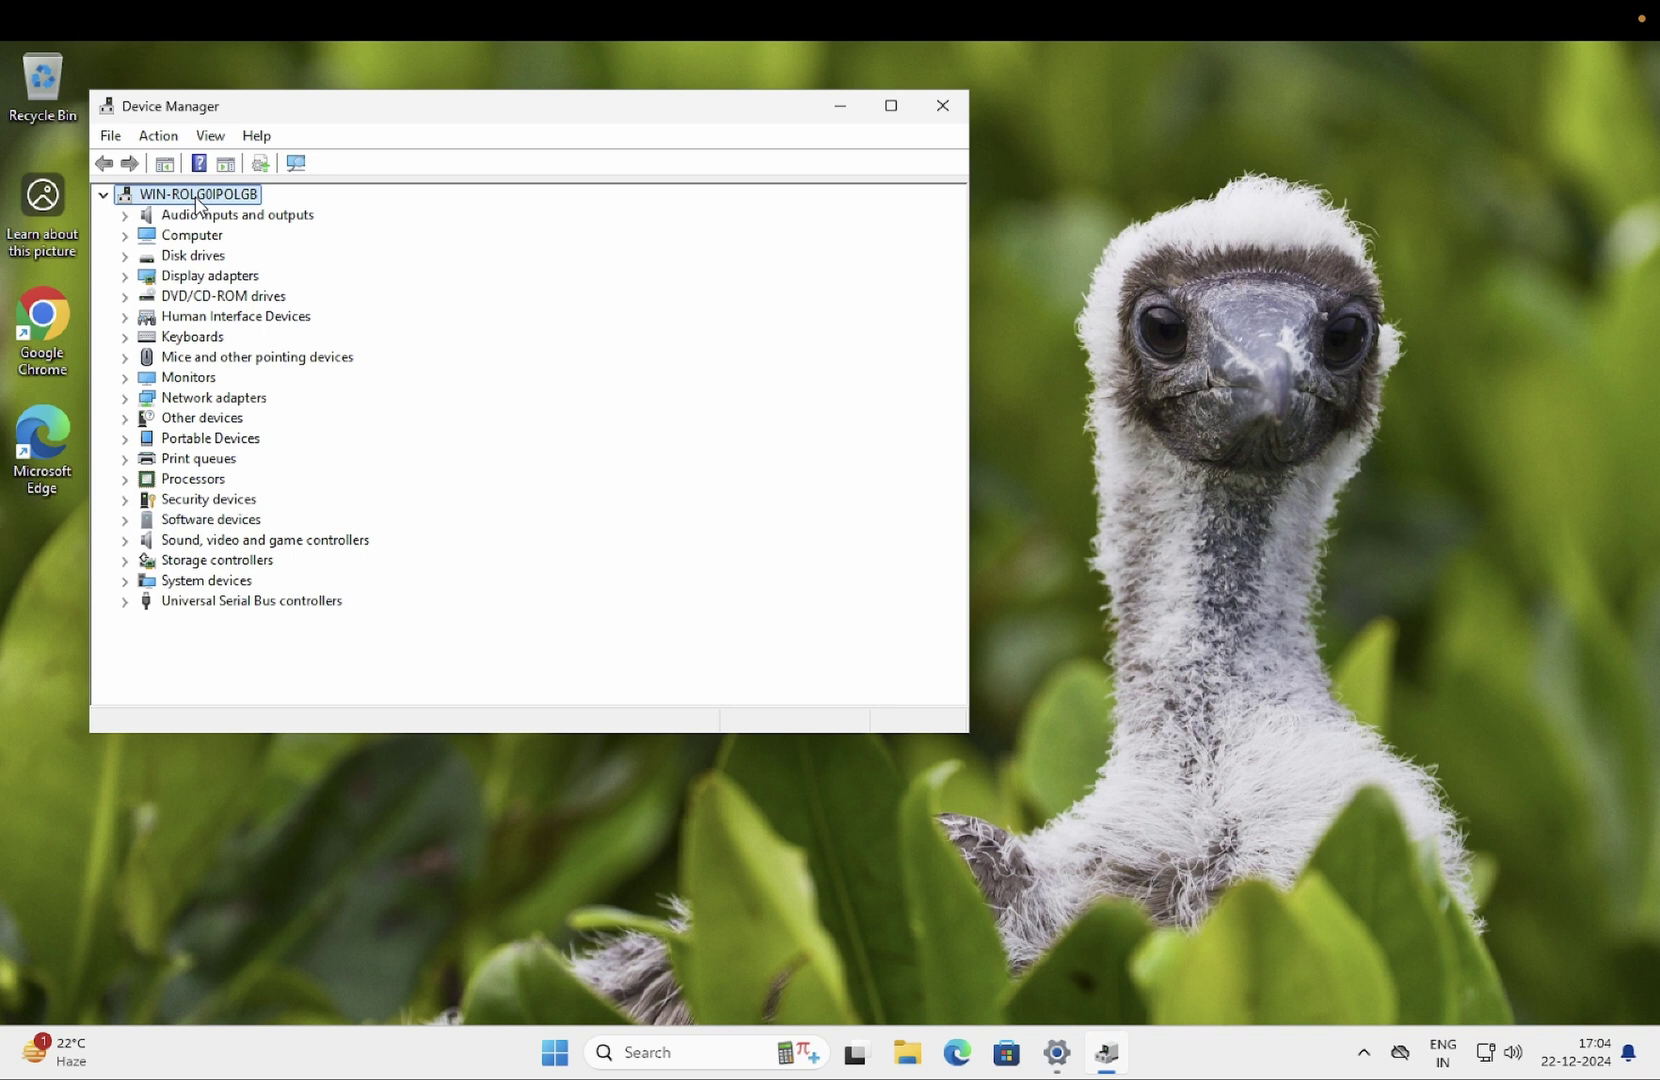
{"action": "left_click", "coordinate": [158, 138]}
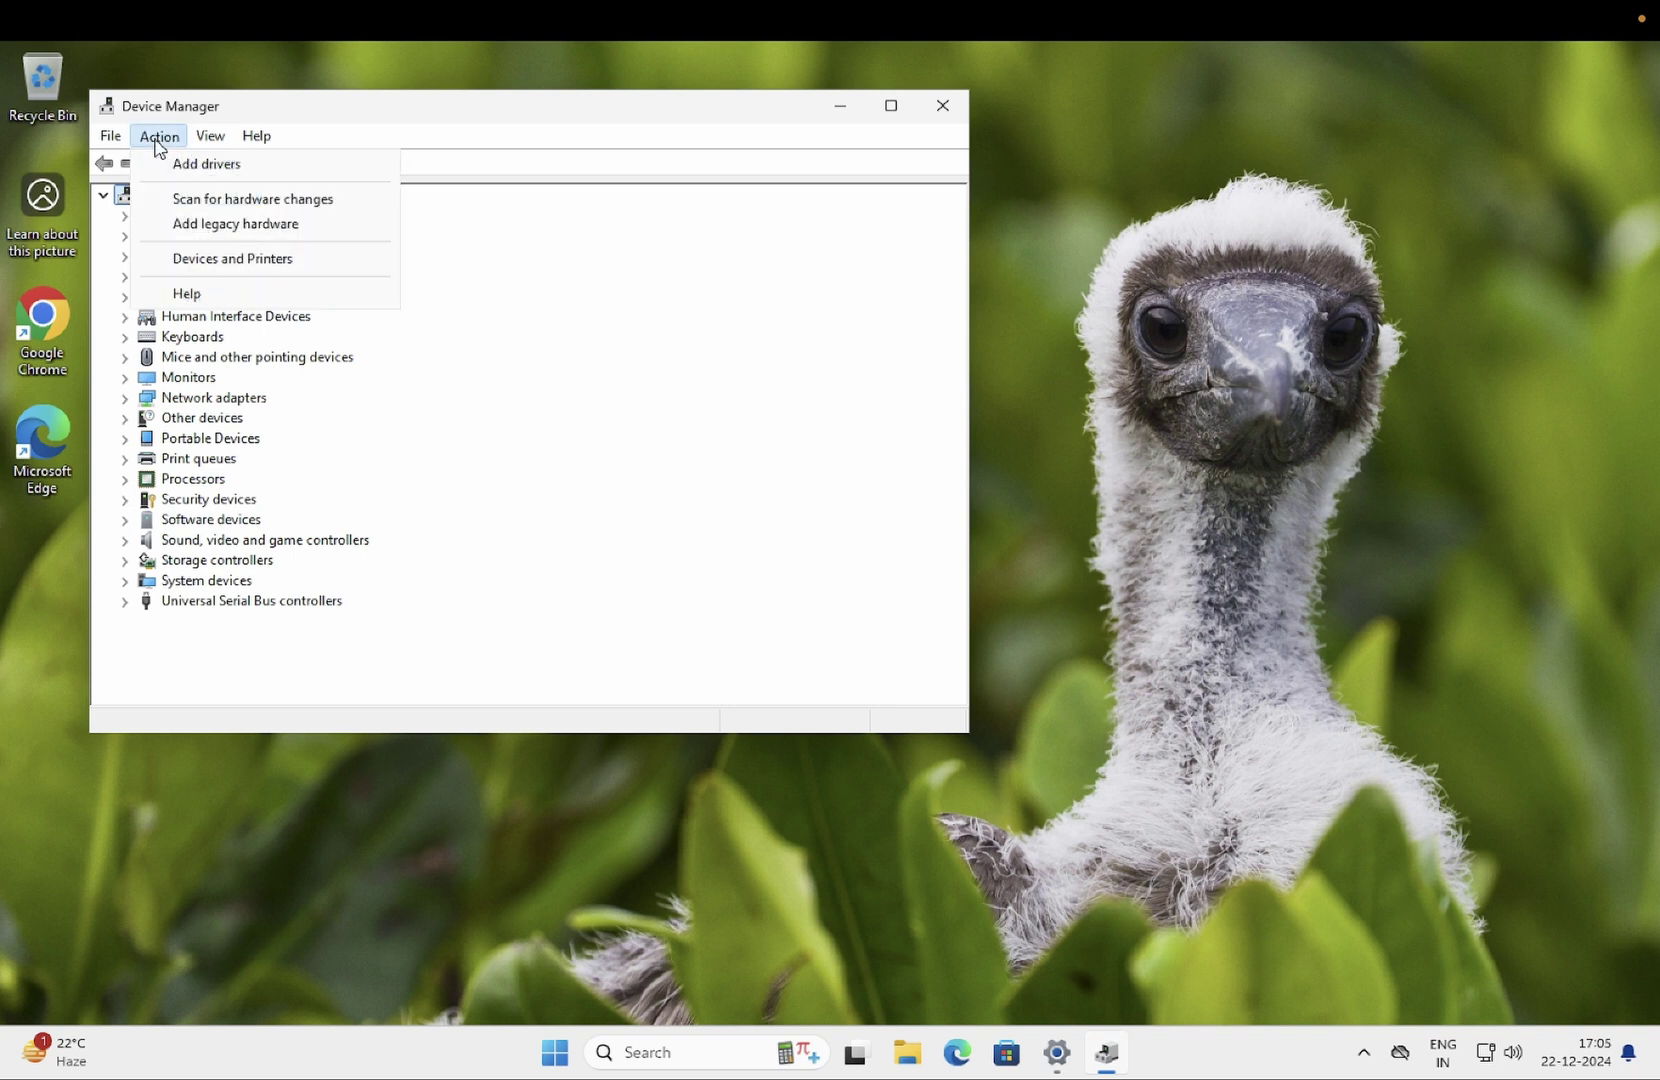
{"action": "left_click", "coordinate": [255, 202]}
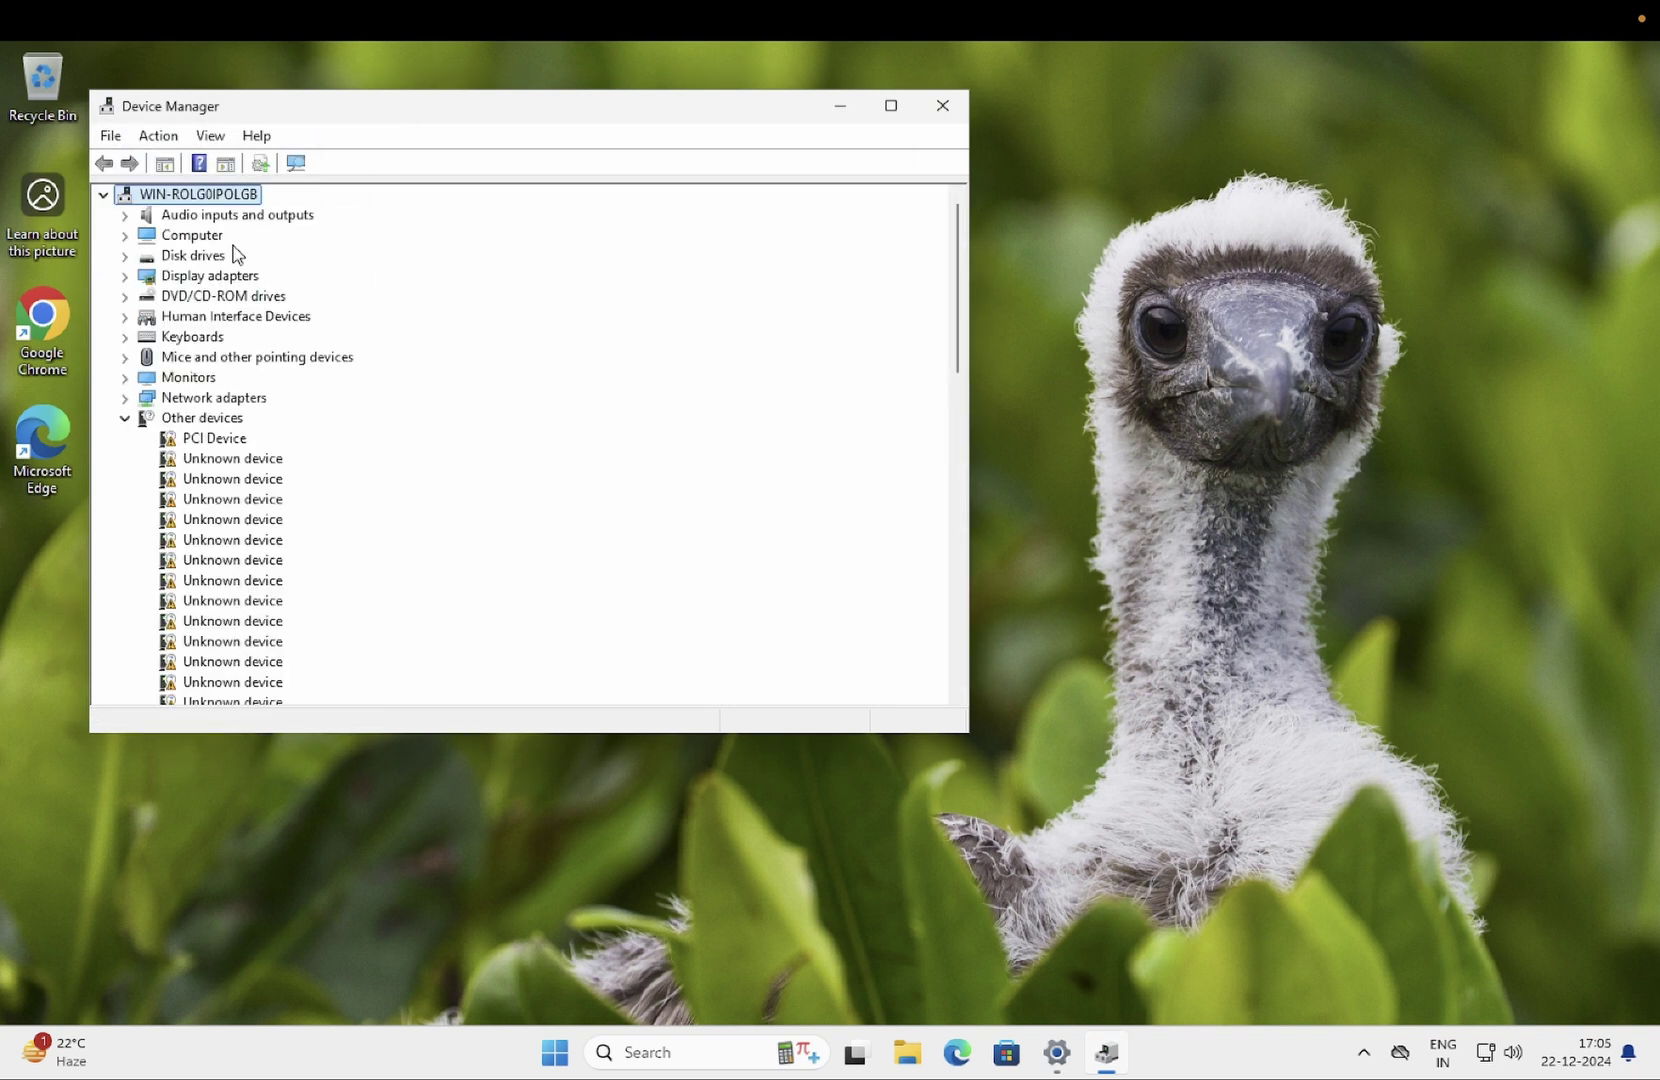
Collapse Other devices and show hidden devices, revealing Storage volumes
{"action": "left_click", "coordinate": [126, 418]}
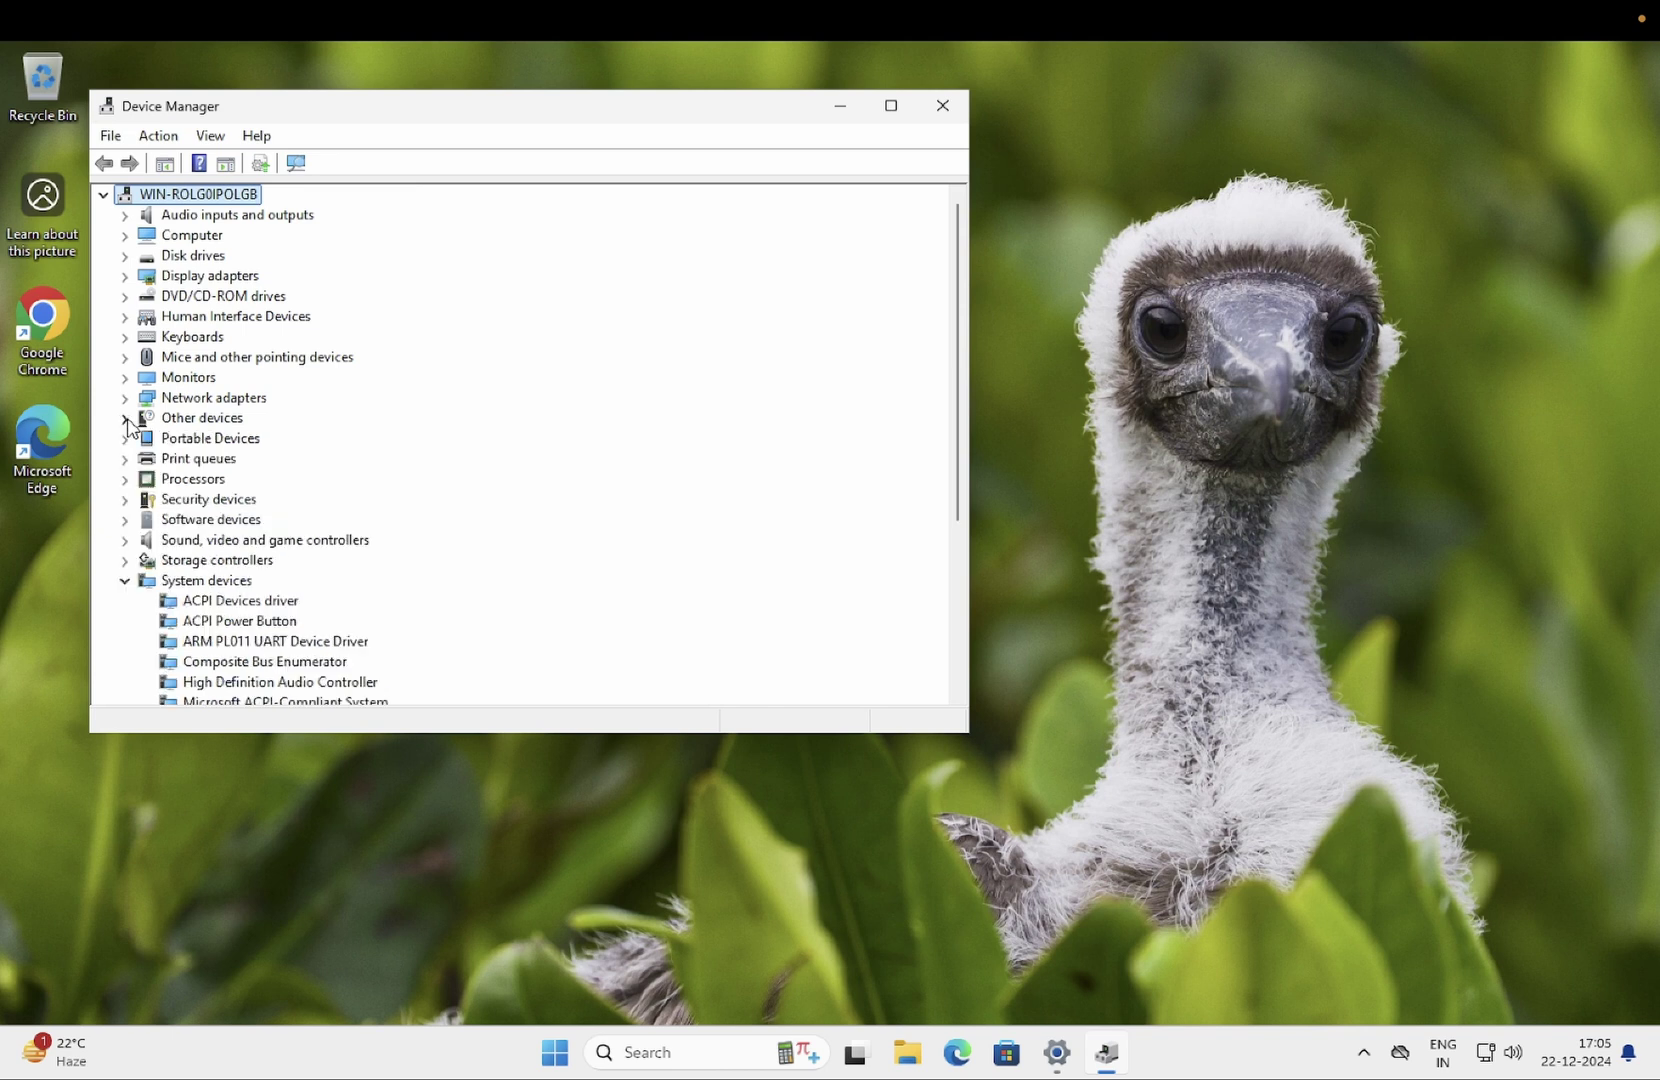
{"action": "left_click", "coordinate": [210, 135]}
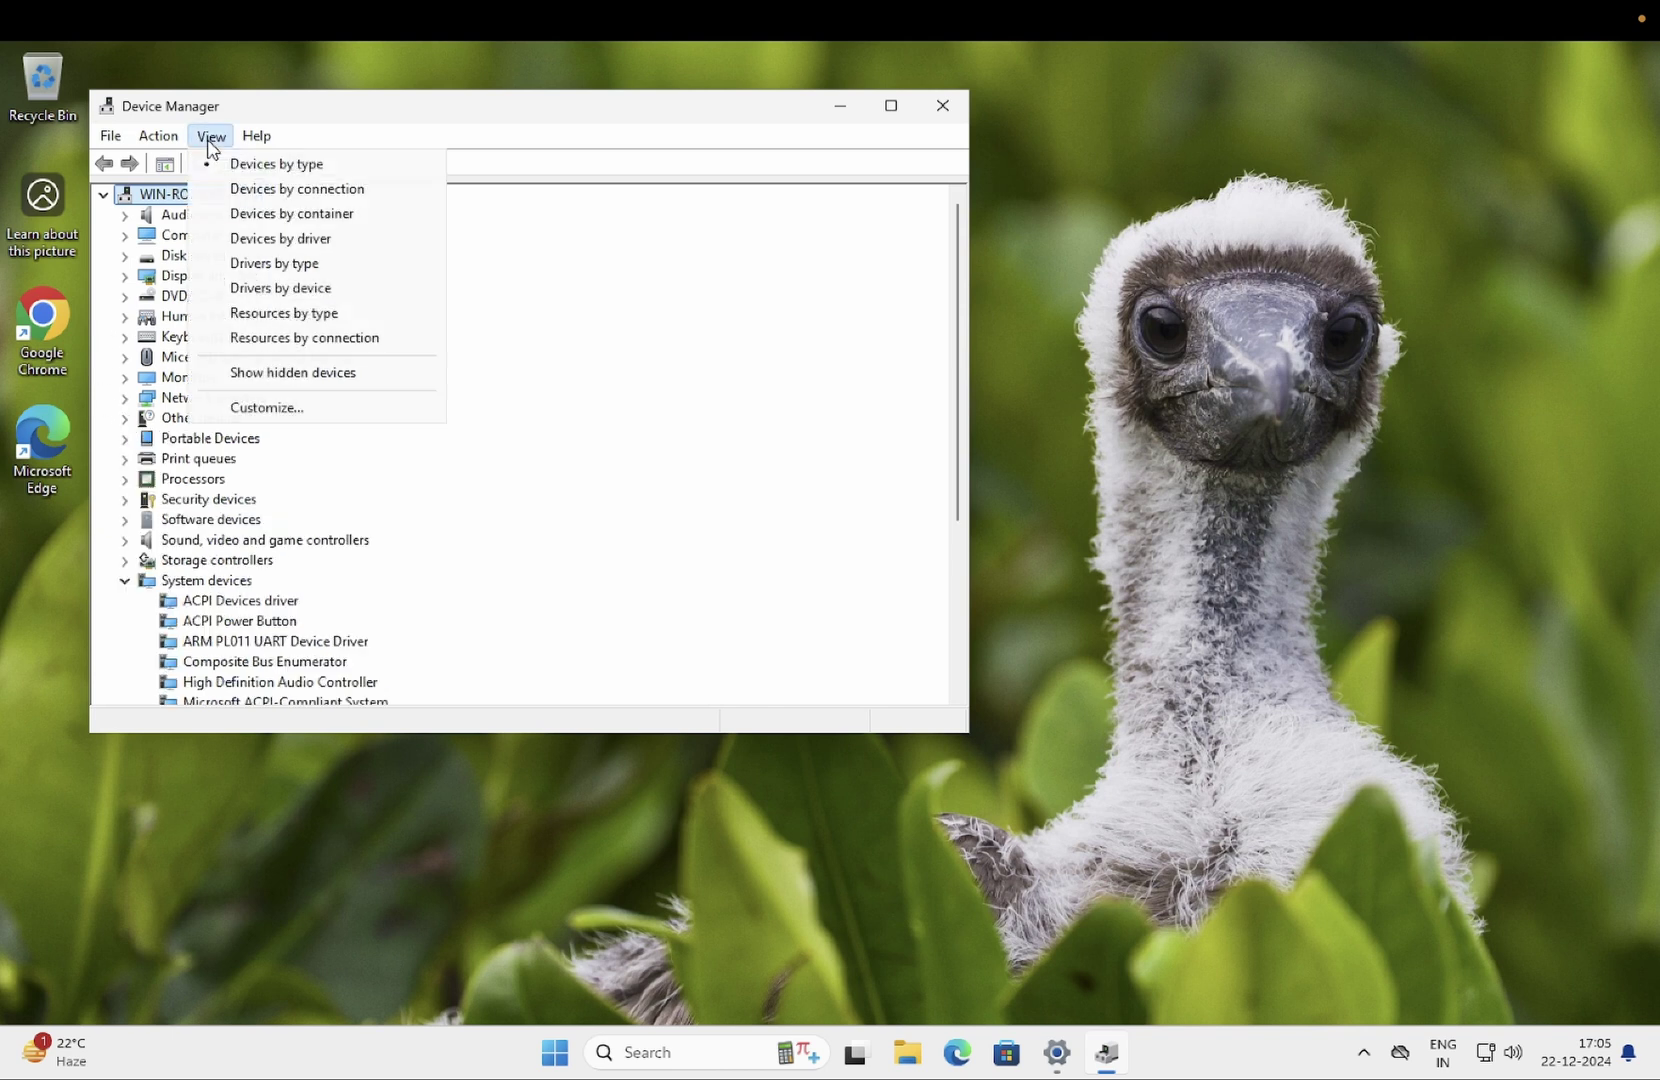
{"action": "left_click", "coordinate": [298, 373]}
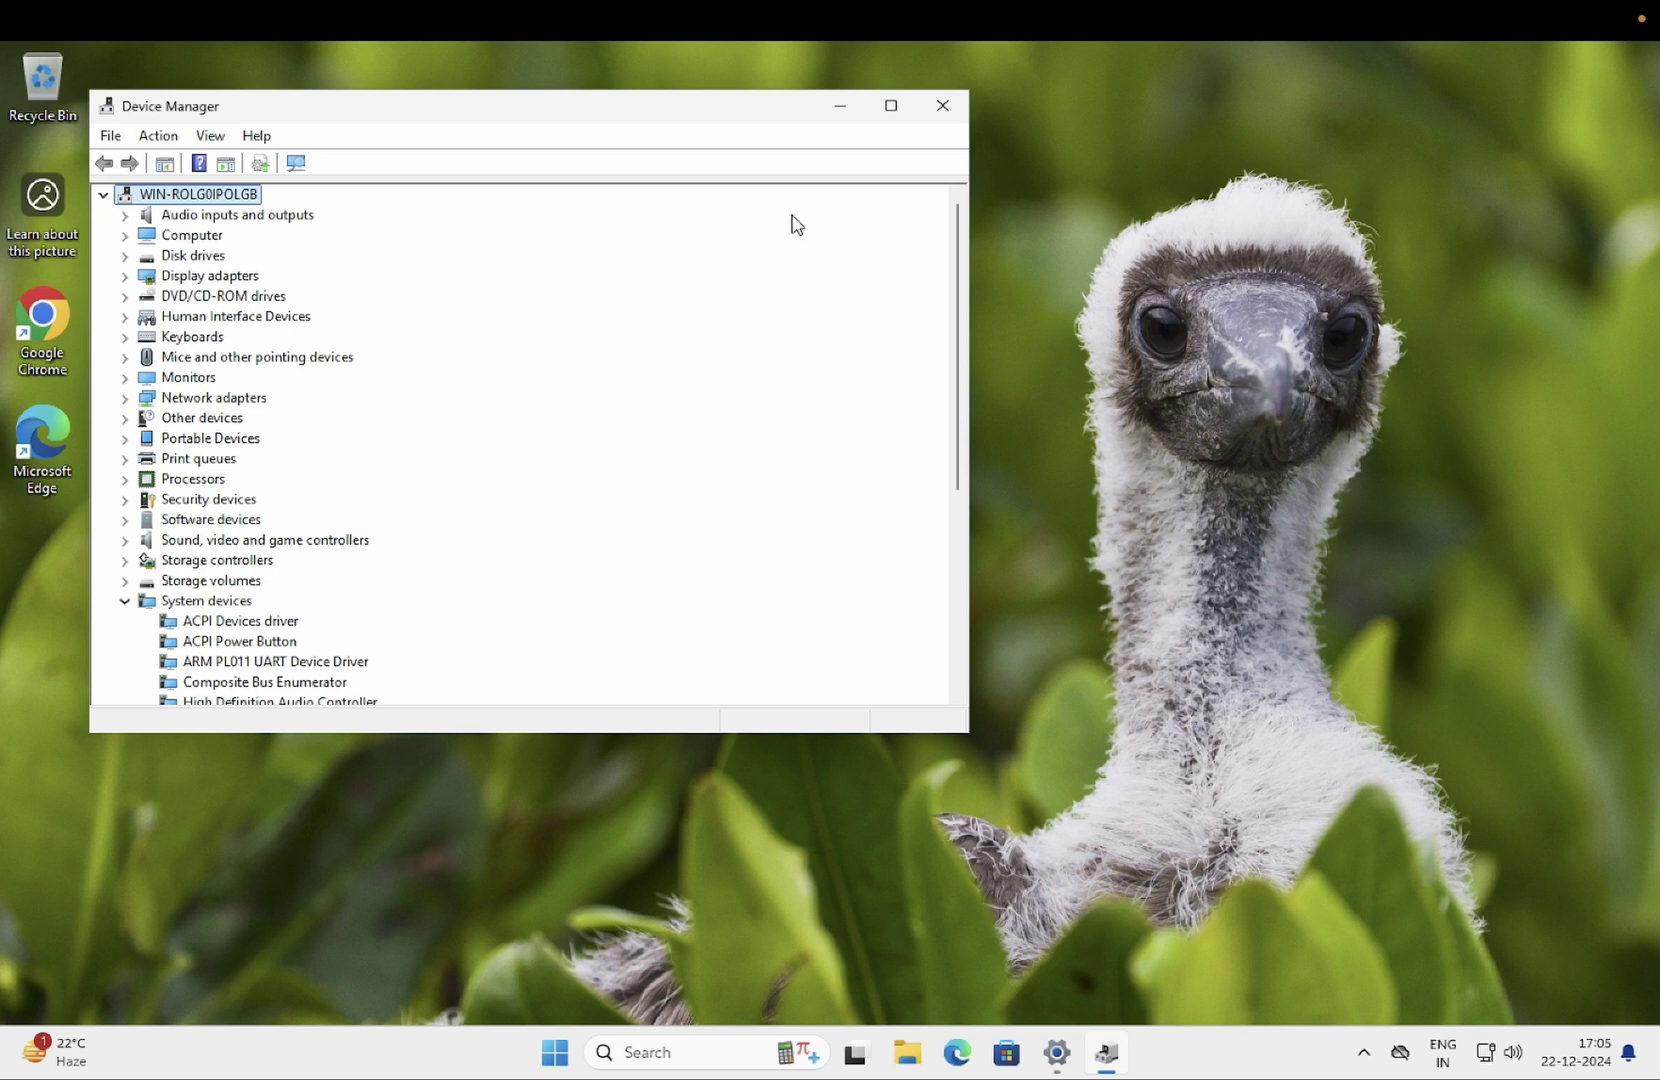
Close Device Manager, refresh the desktop, and launch Edit group policy from a 'group' search
{"action": "left_click", "coordinate": [940, 117]}
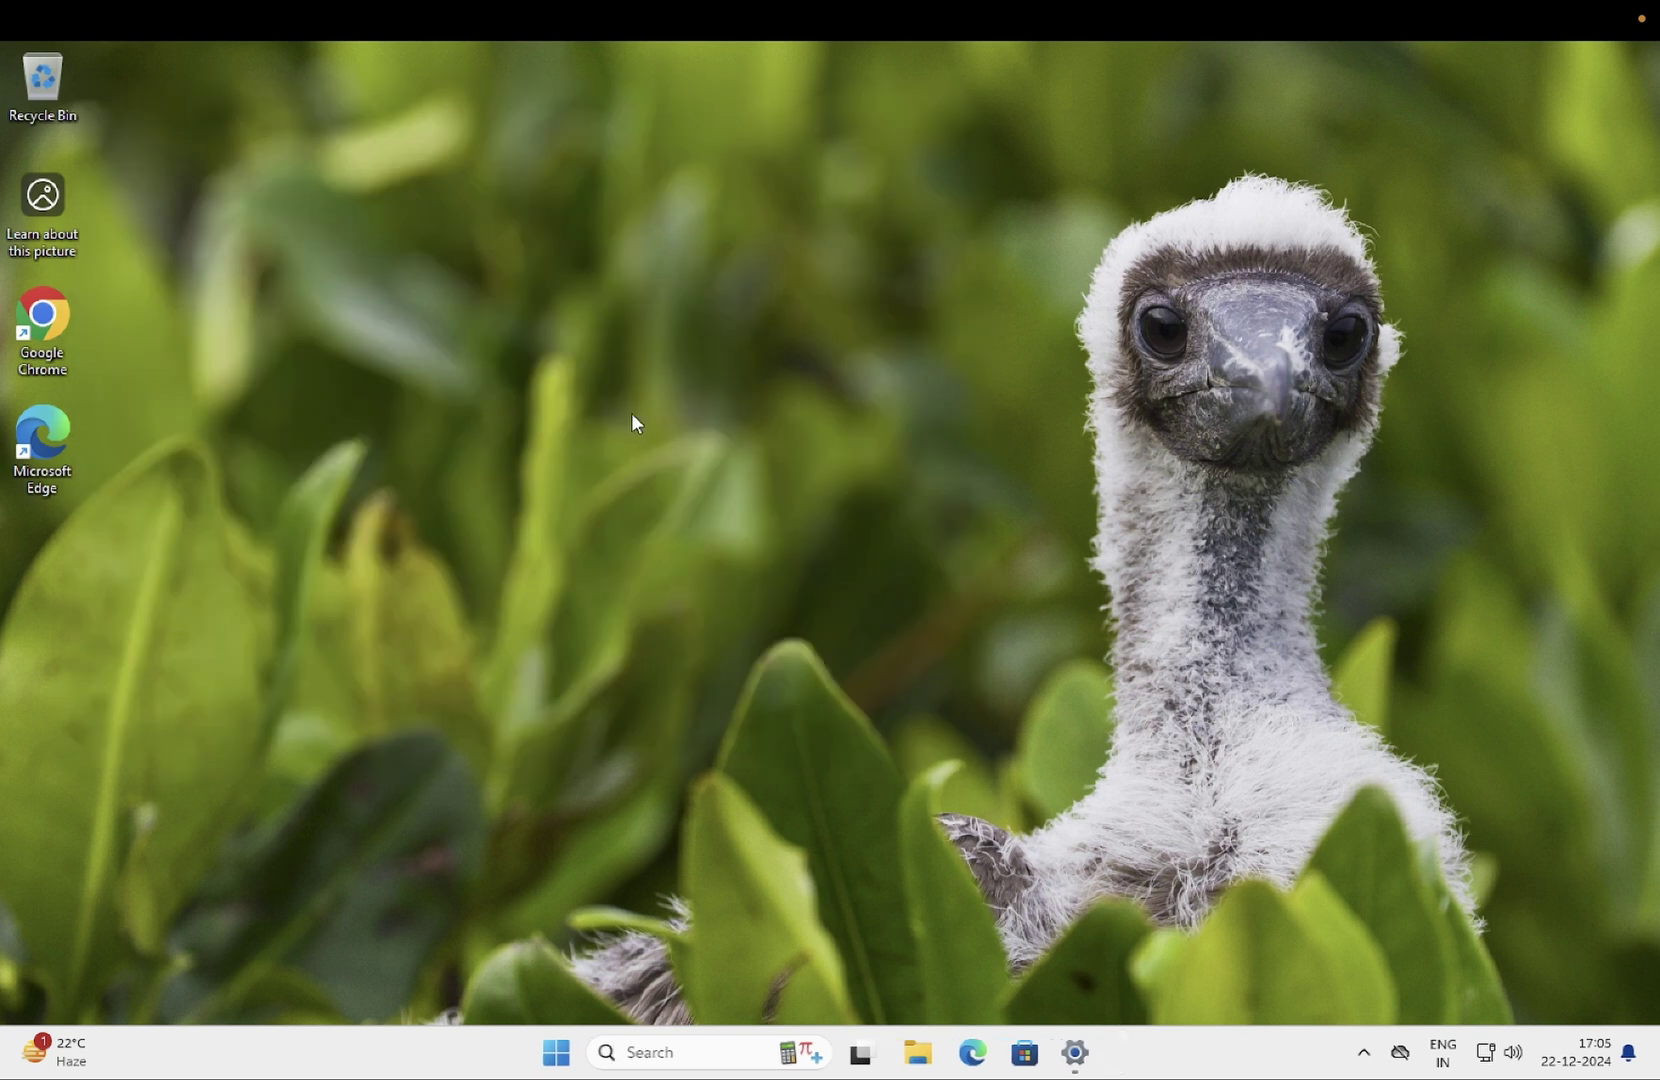
{"action": "right_click", "coordinate": [645, 405]}
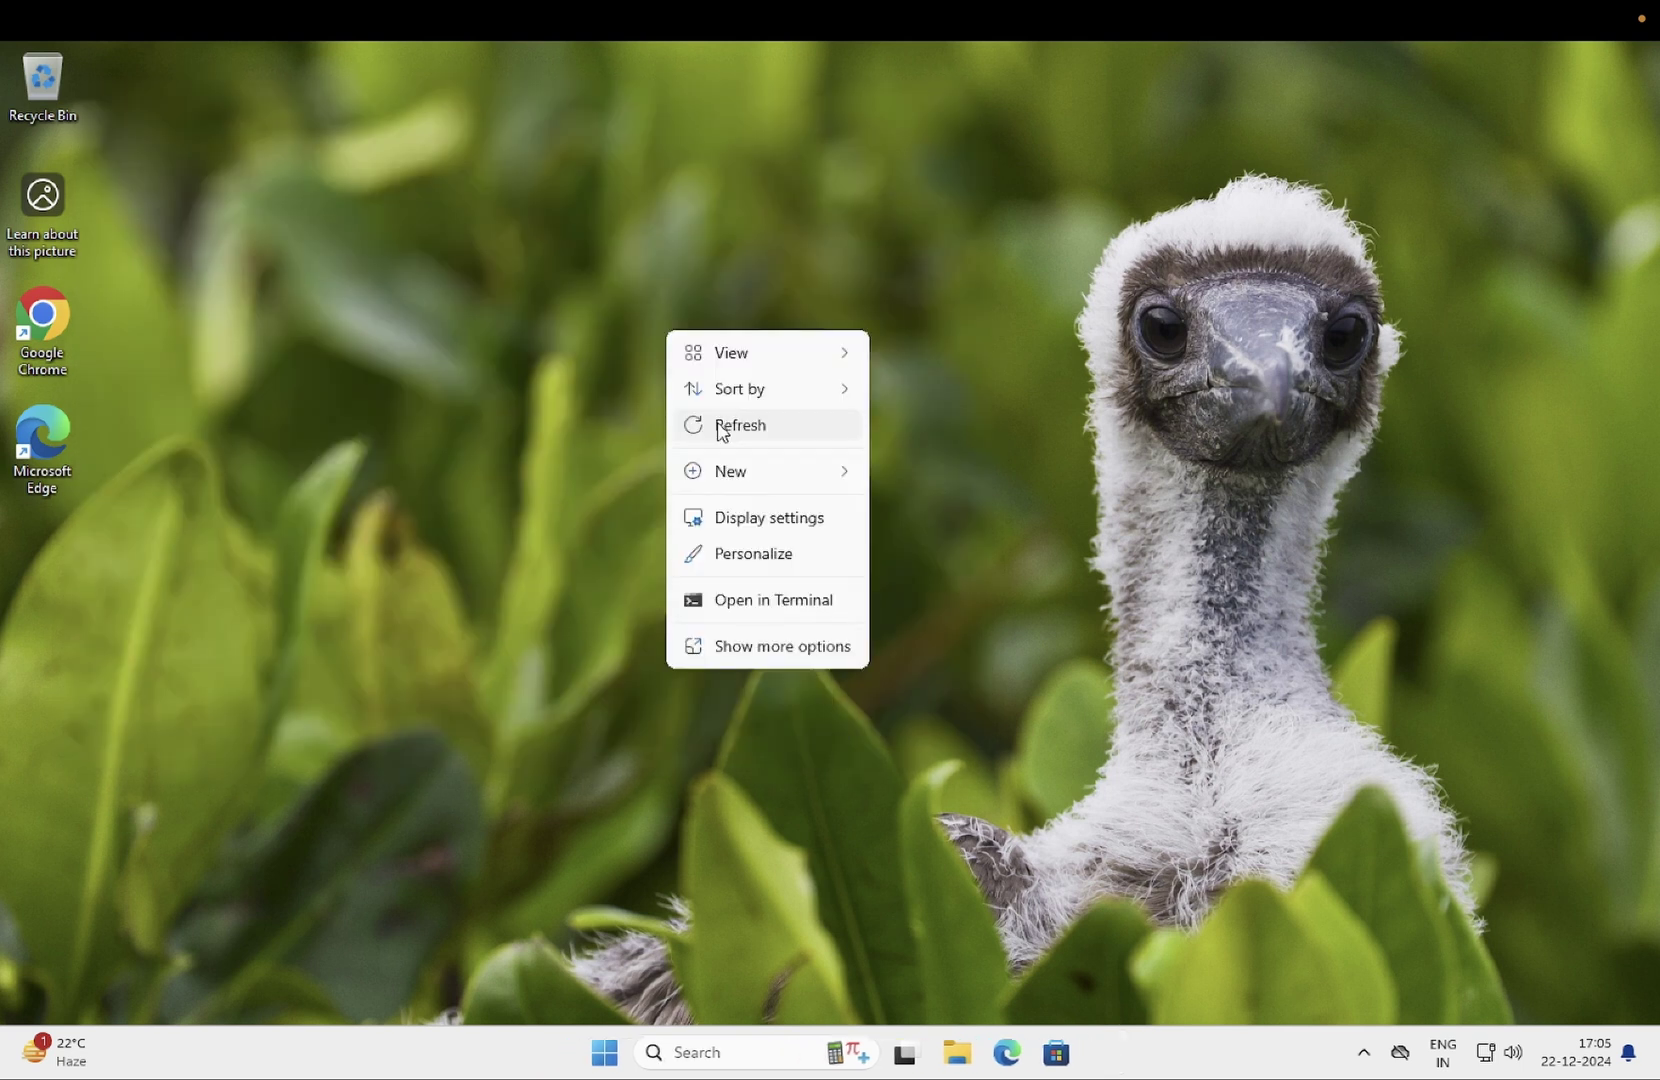
{"action": "left_click", "coordinate": [709, 502]}
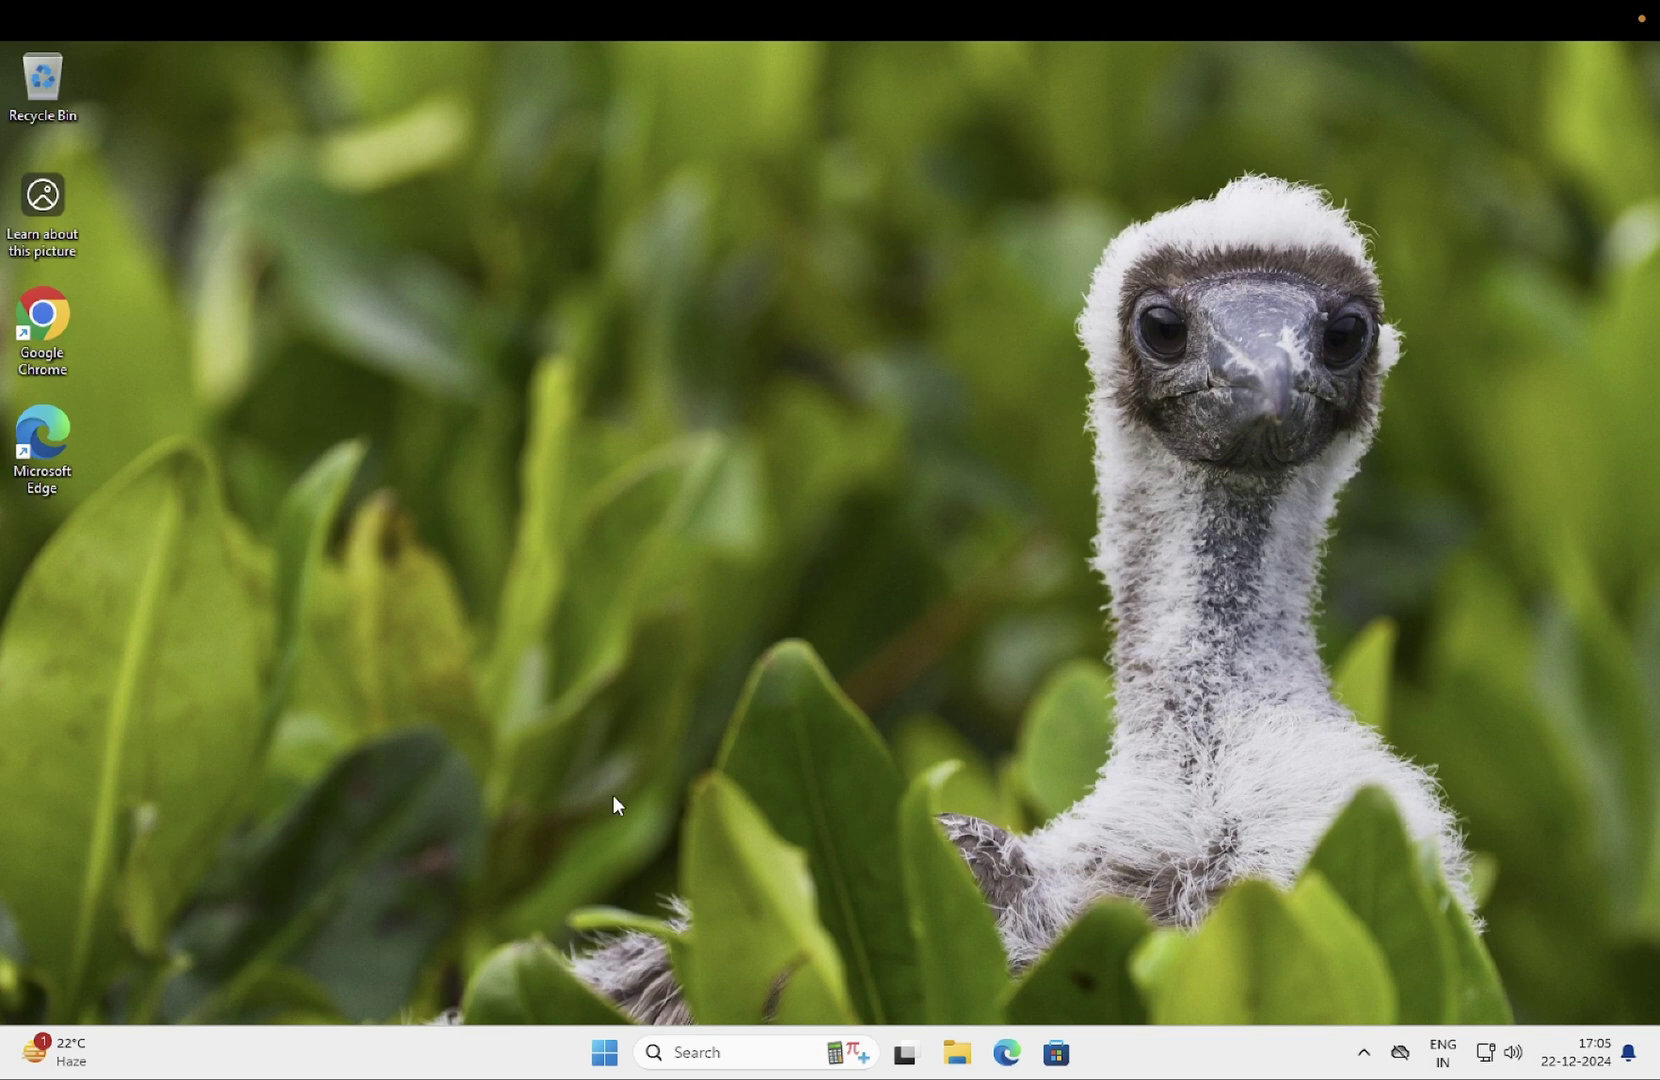
{"action": "left_click", "coordinate": [716, 1051]}
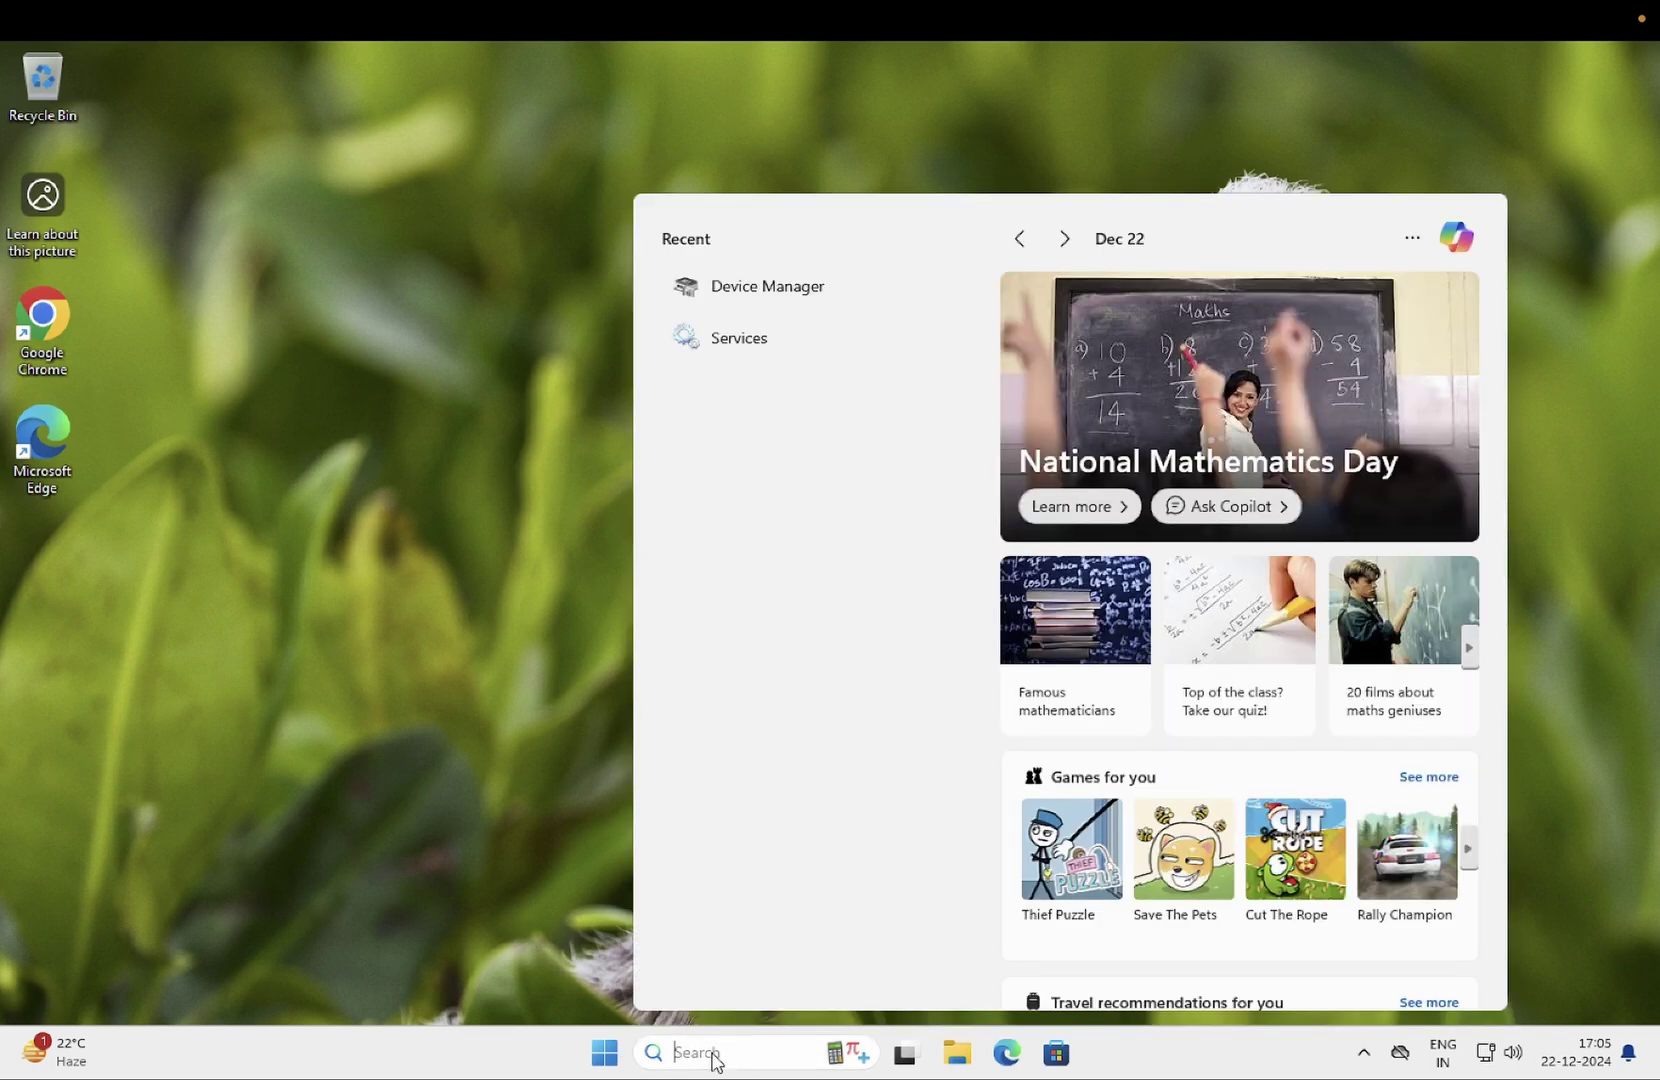
{"action": "type", "text": "grou"}
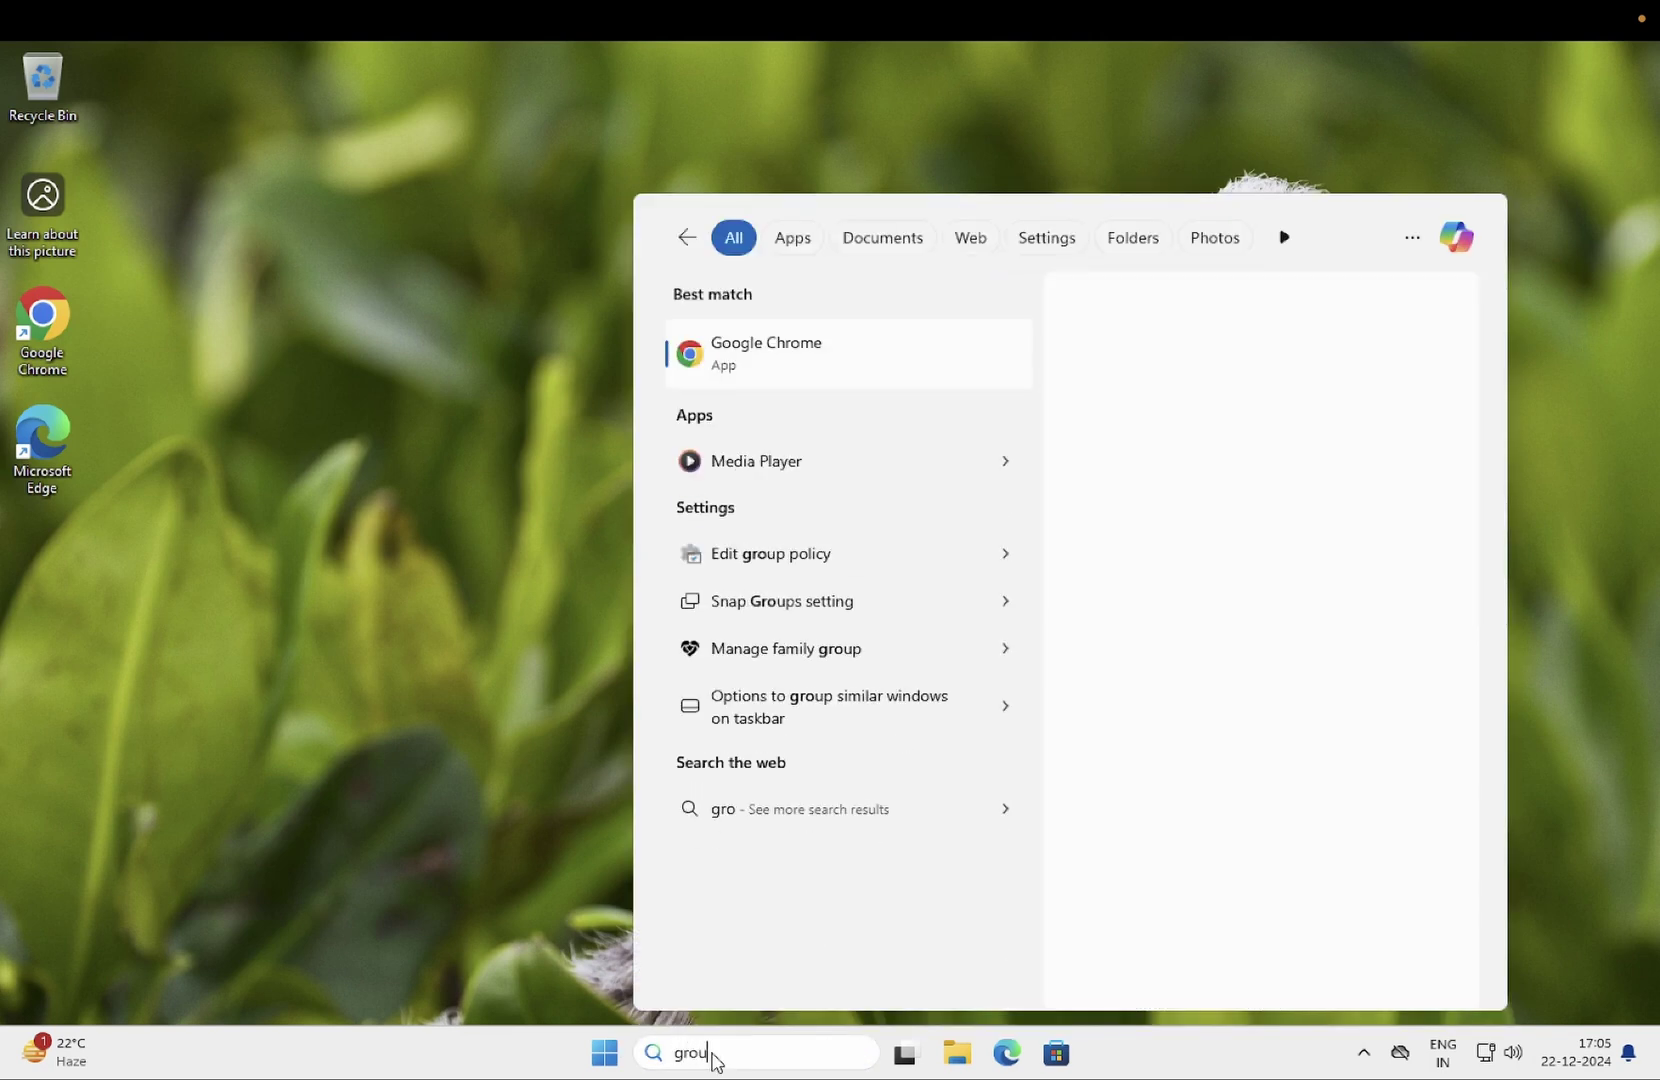
{"action": "type", "text": "p"}
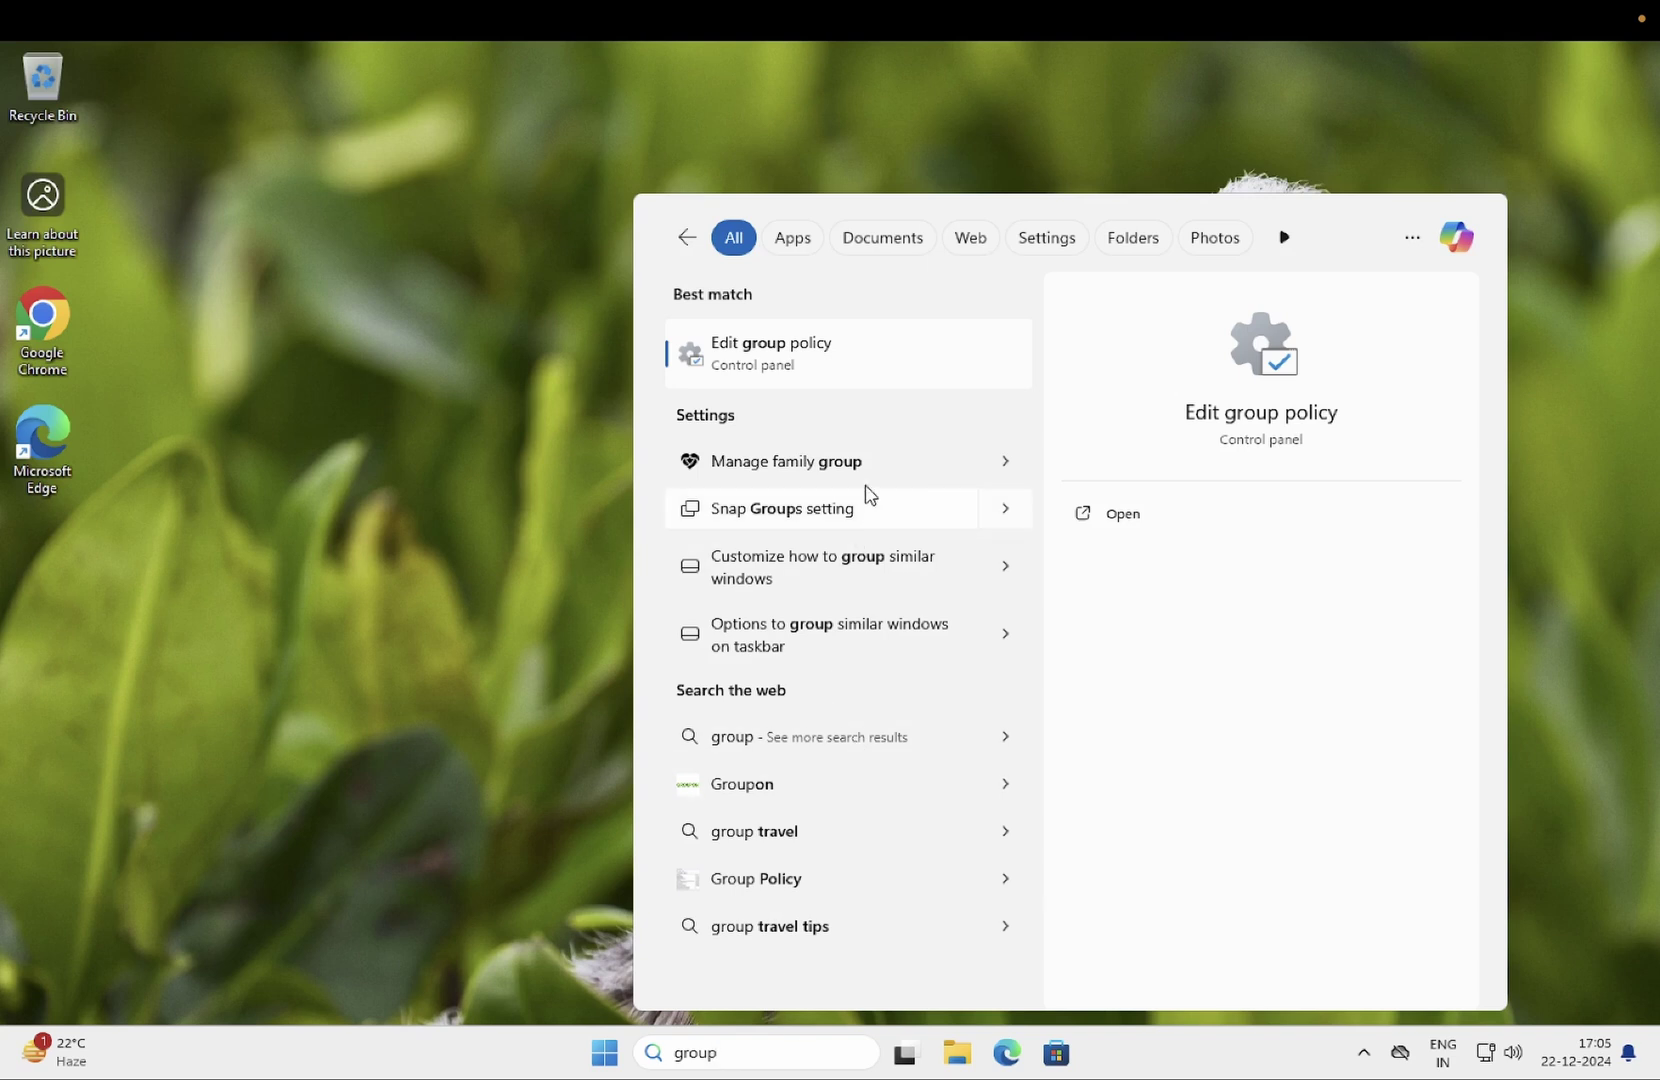
{"action": "left_click", "coordinate": [849, 347]}
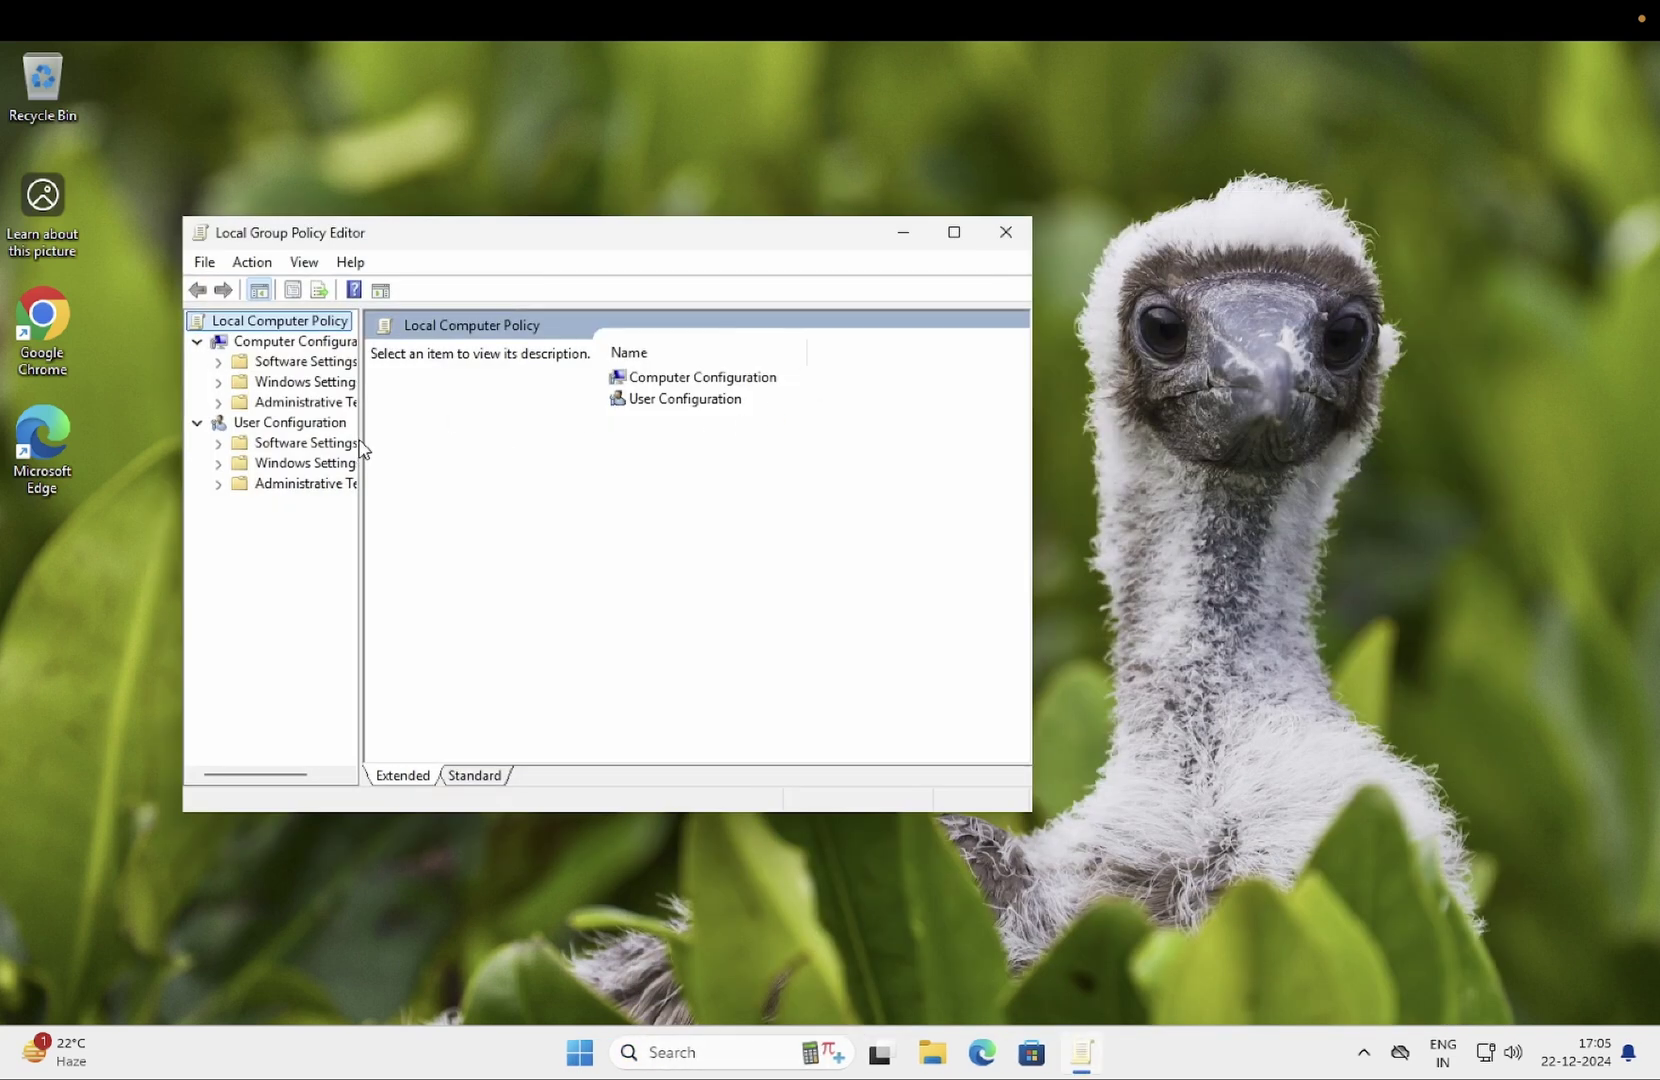
Widen the tree pane, maximize the editor, and expand Computer Configuration > Administrative Templates > Windows Components
{"action": "left_click_drag", "start_coordinate": [361, 437], "coordinate": [475, 432]}
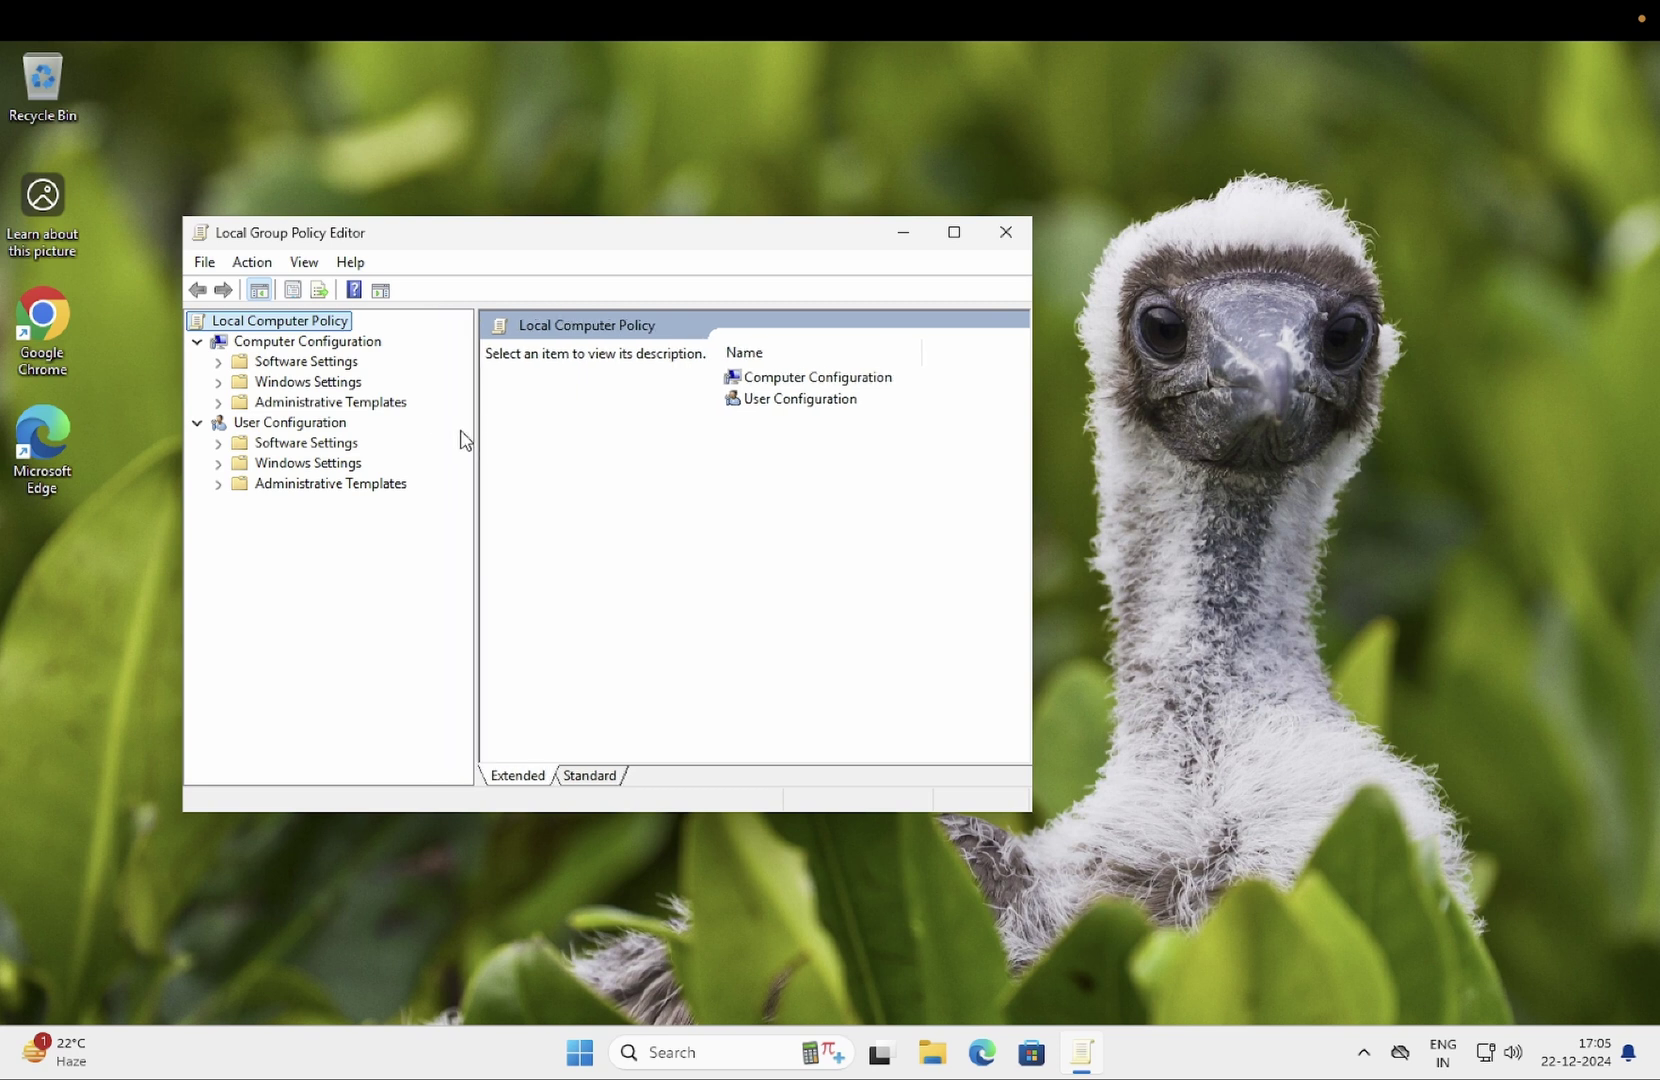
{"action": "left_click", "coordinate": [953, 231]}
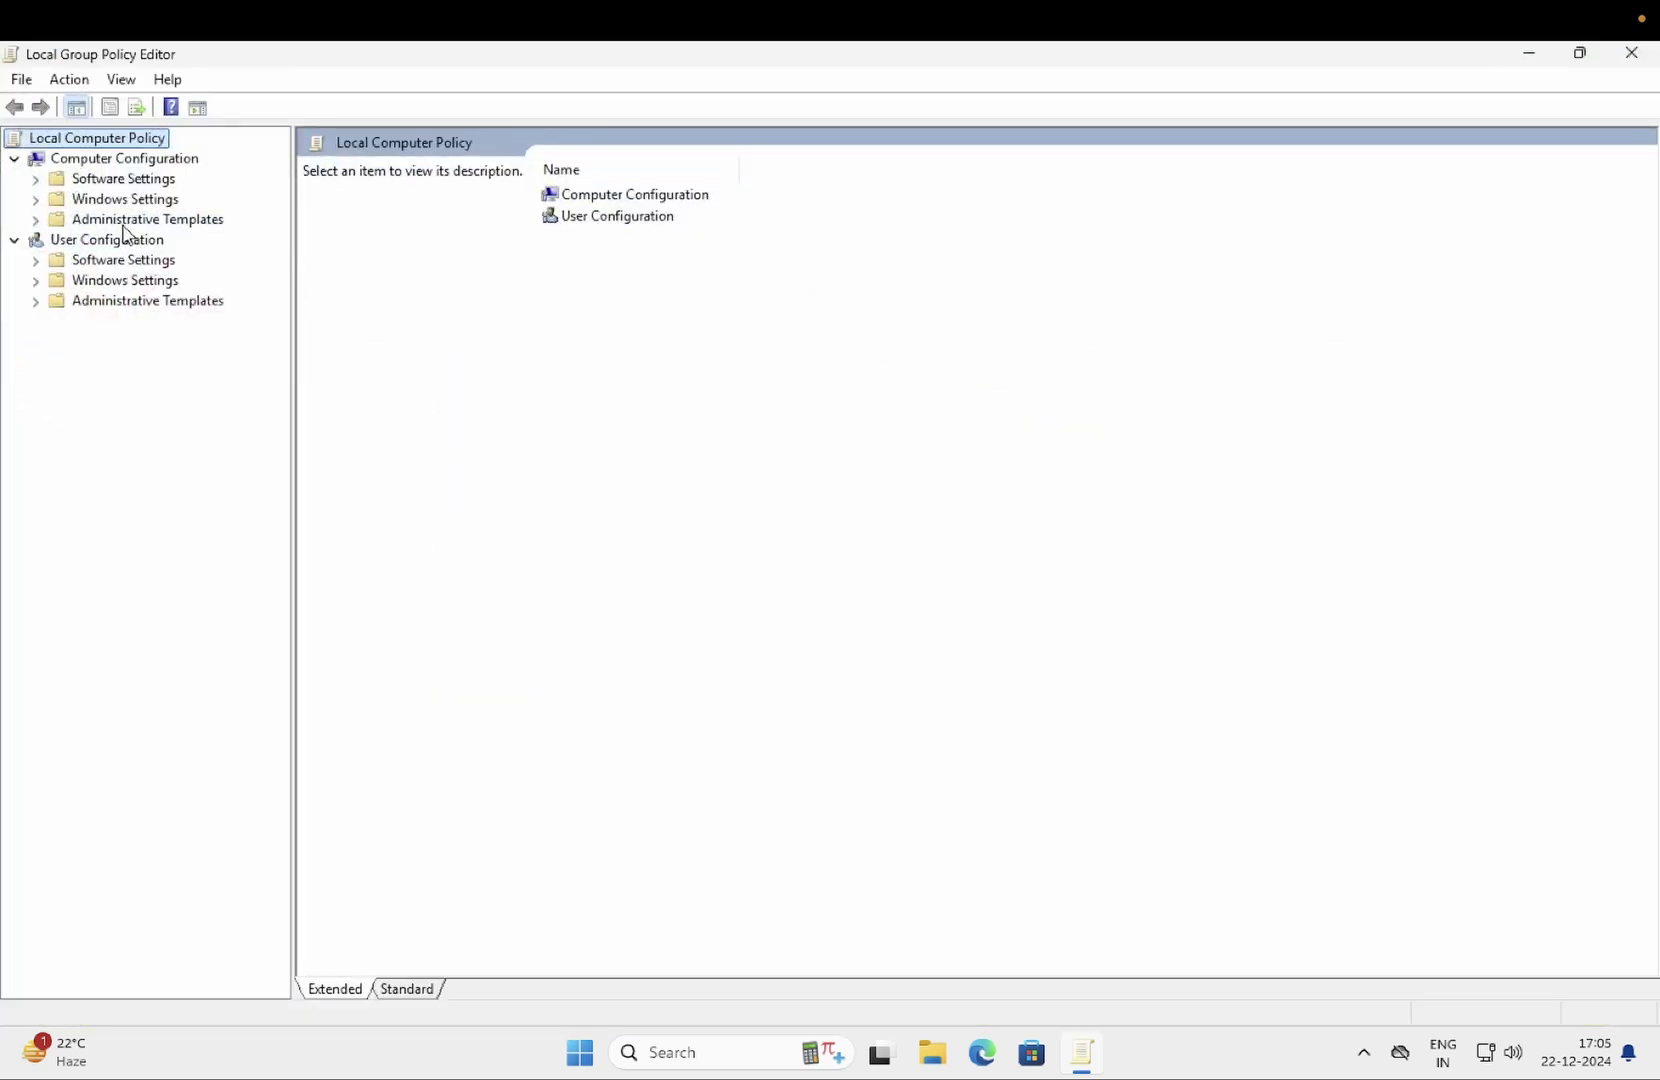
{"action": "left_click", "coordinate": [92, 158]}
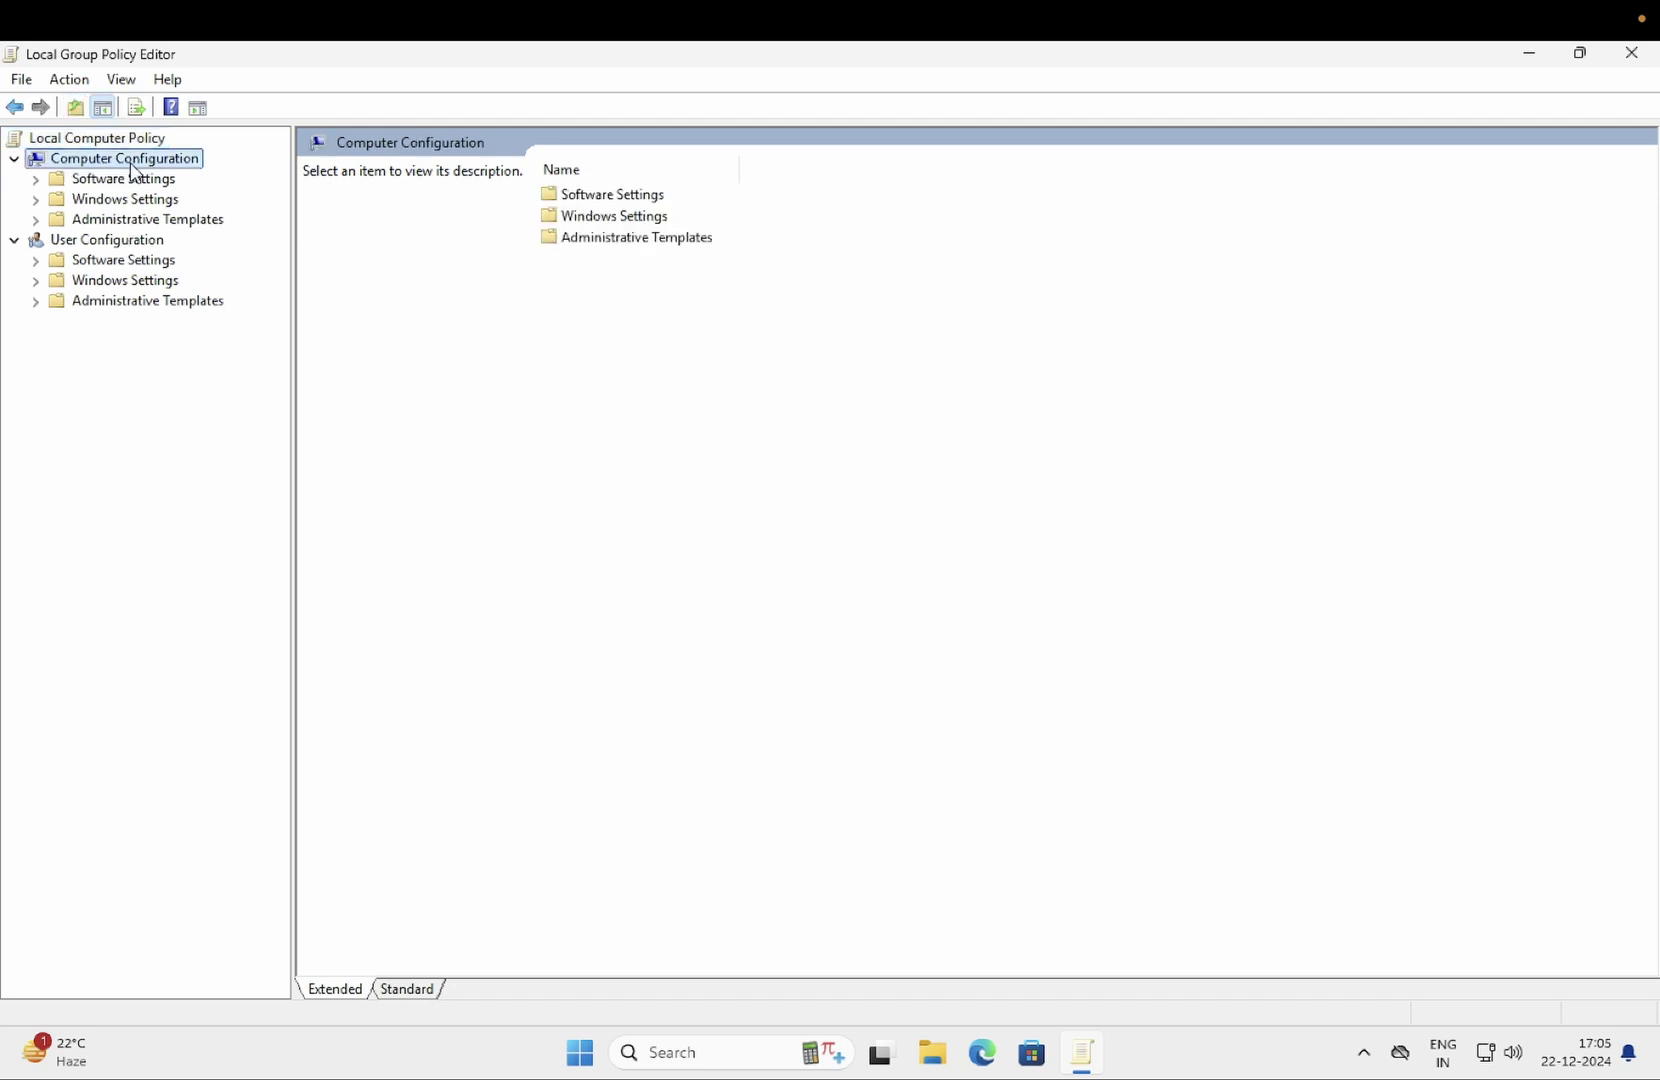
{"action": "double_click", "coordinate": [100, 223]}
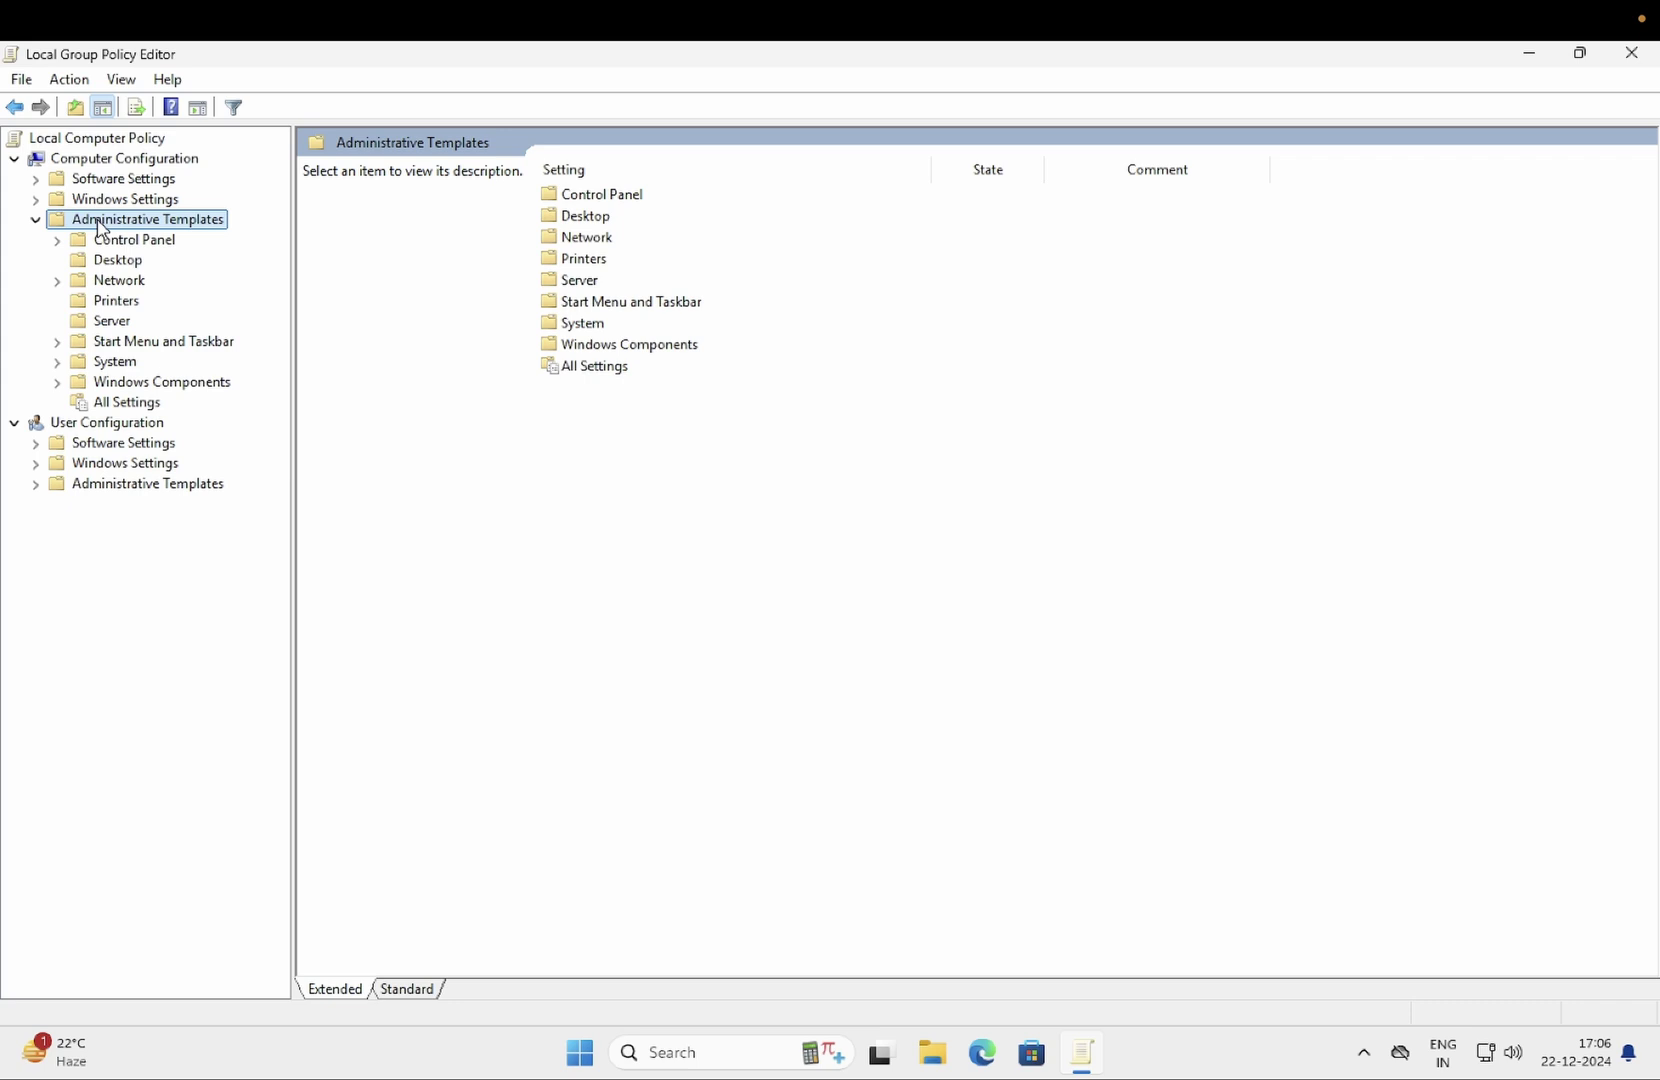
{"action": "double_click", "coordinate": [130, 383]}
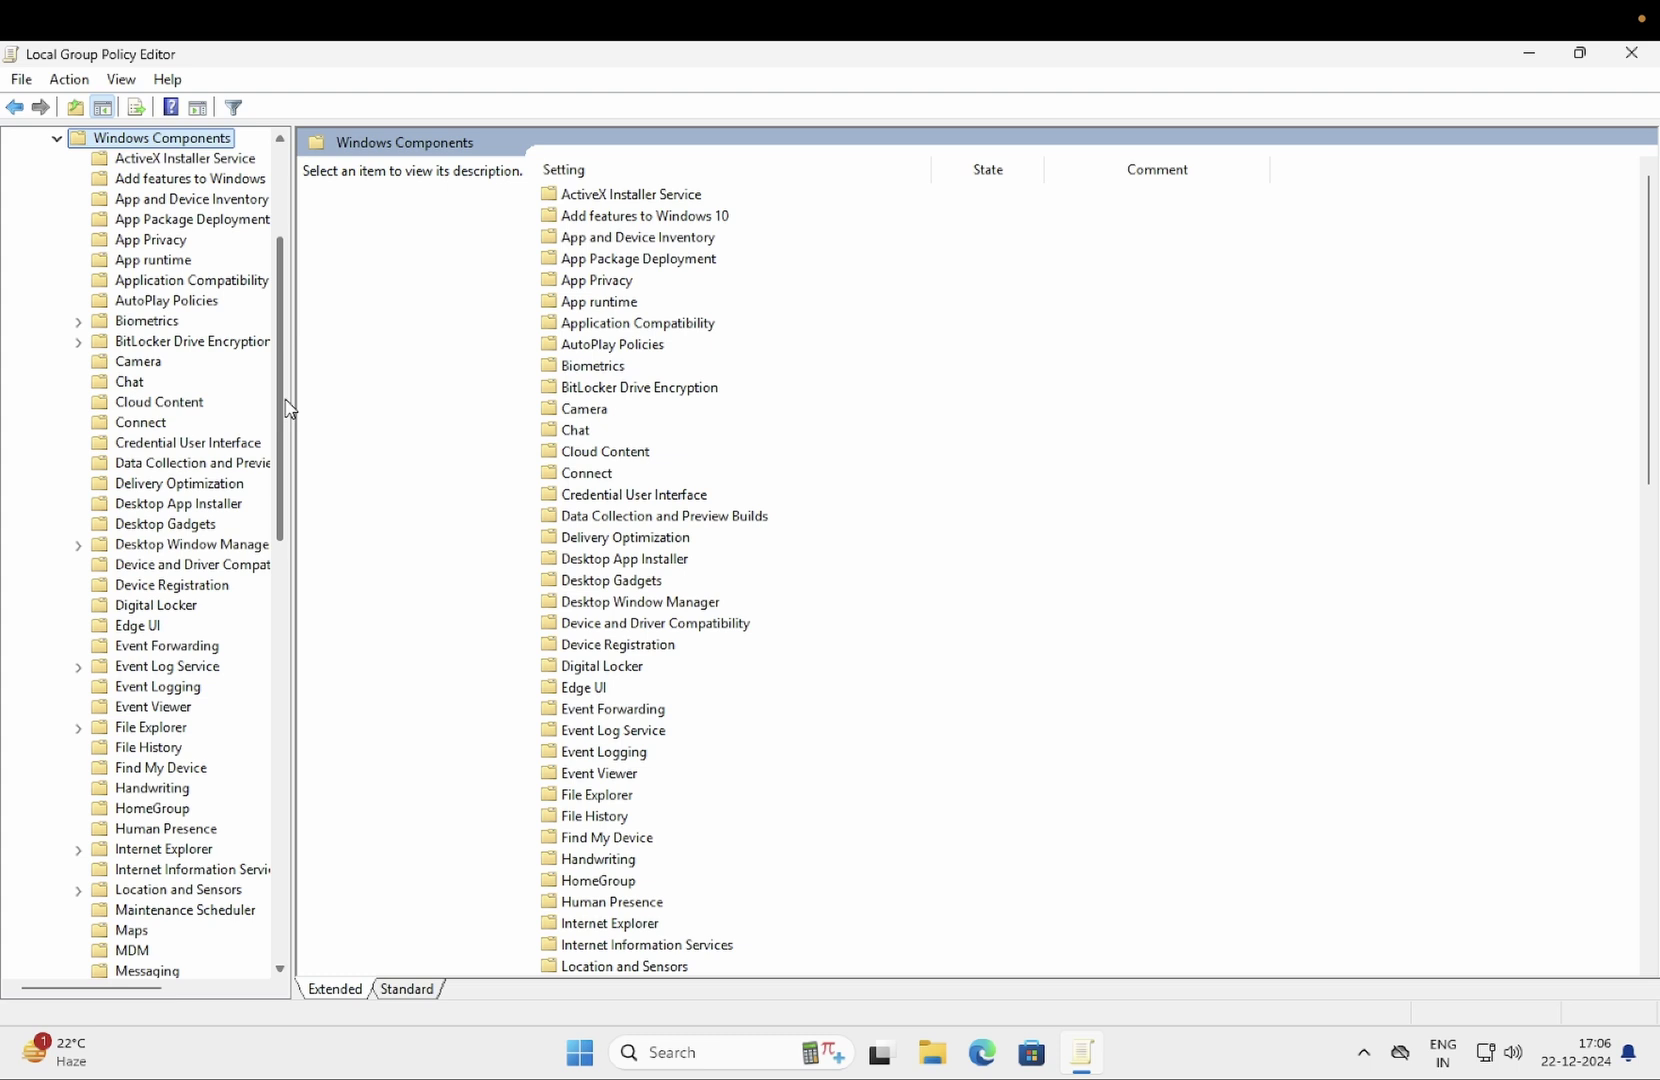
{"action": "left_click_drag", "start_coordinate": [287, 409], "coordinate": [284, 408]}
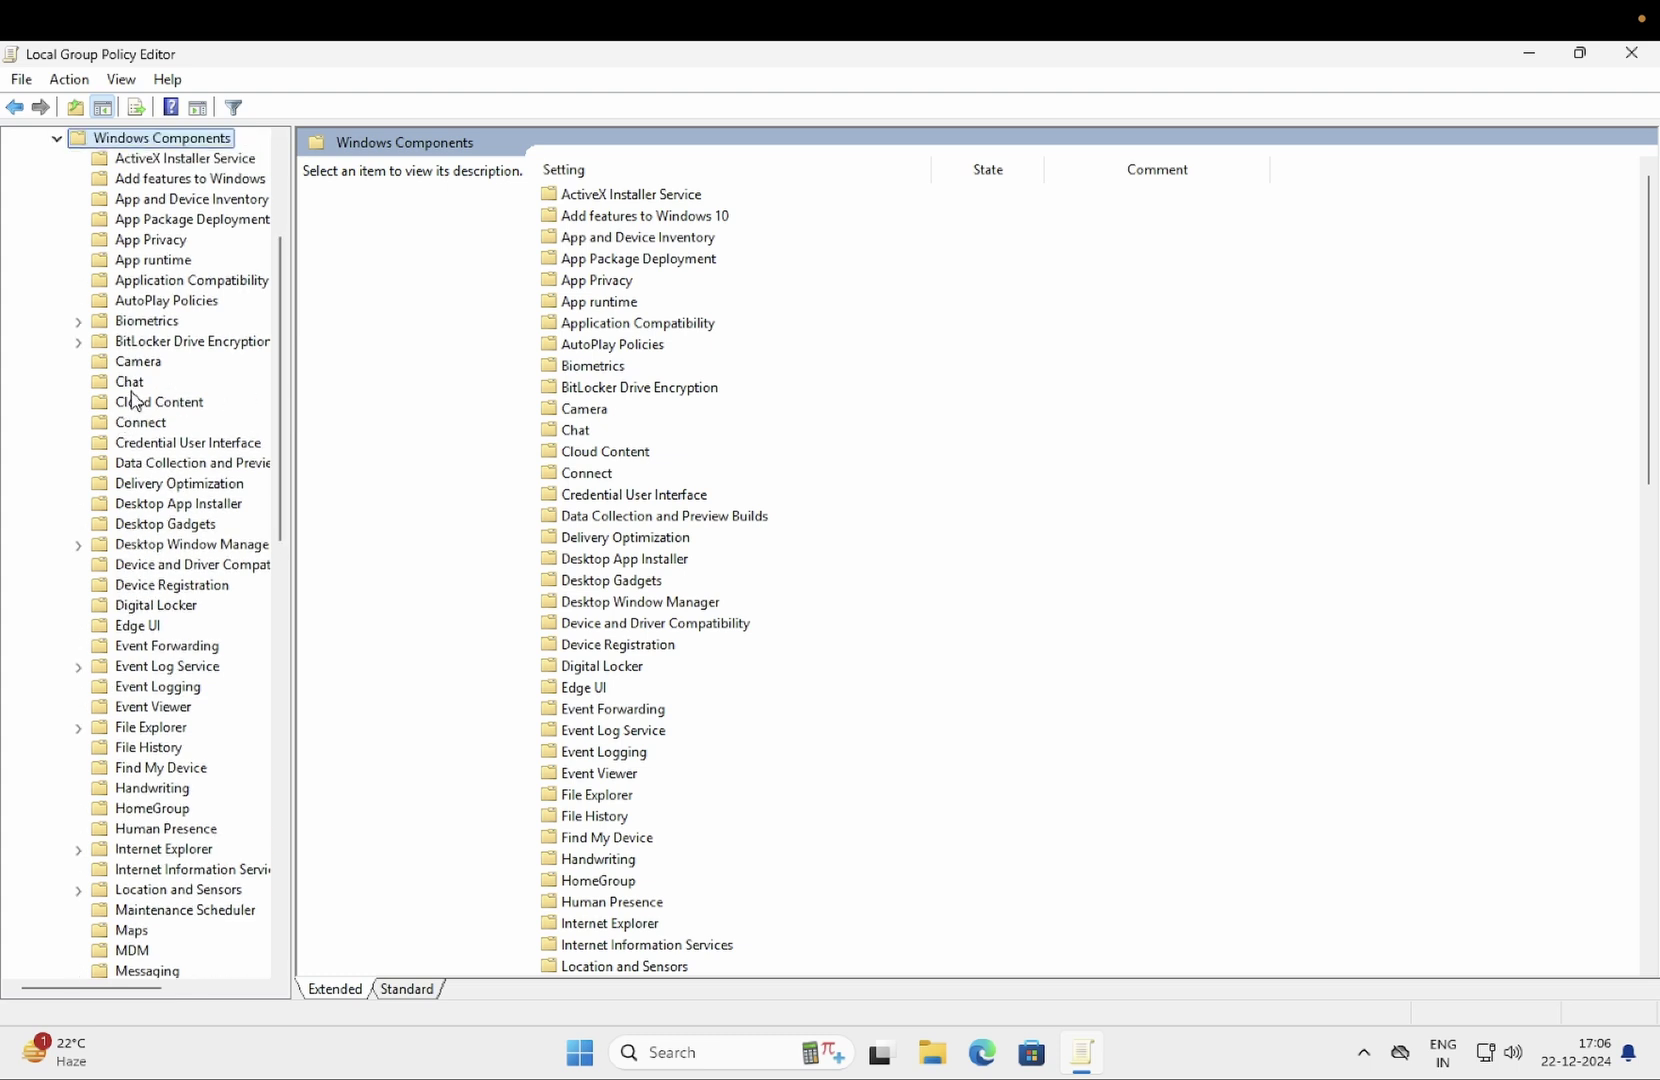
Browse the Biometrics and Facial Features policies, then select 'Allow the use of biometrics'
{"action": "left_click", "coordinate": [130, 322]}
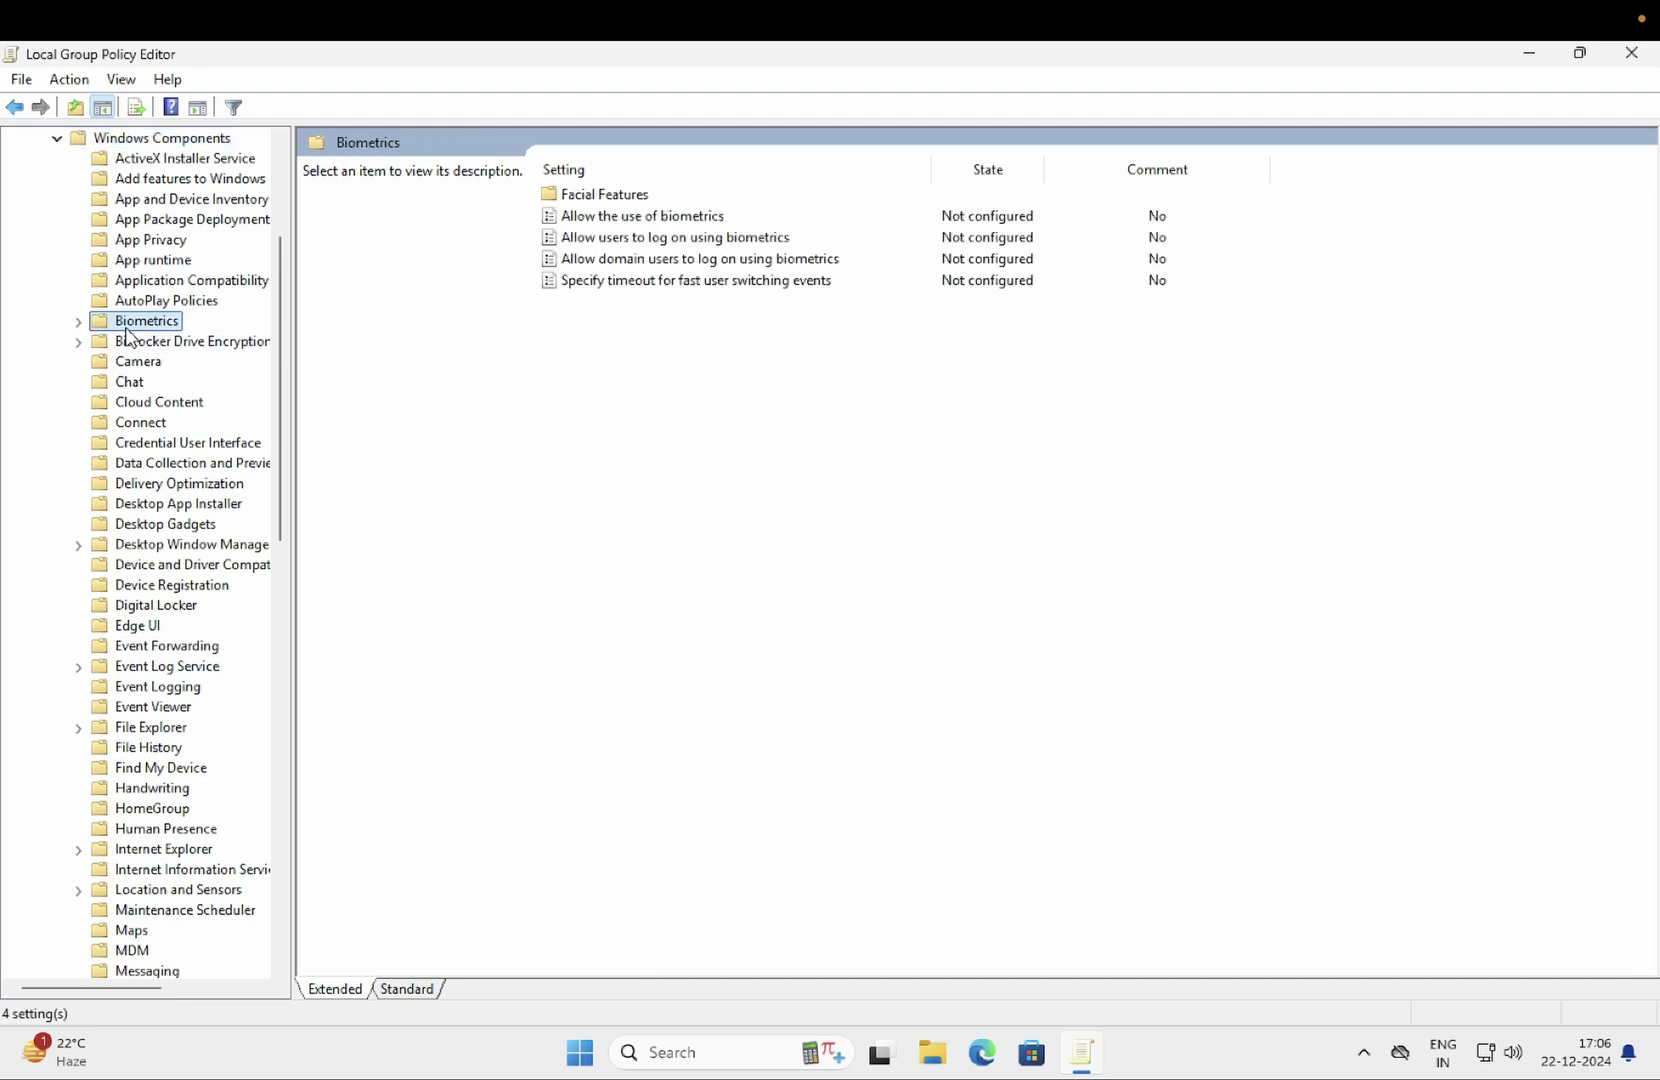
{"action": "left_click", "coordinate": [78, 321]}
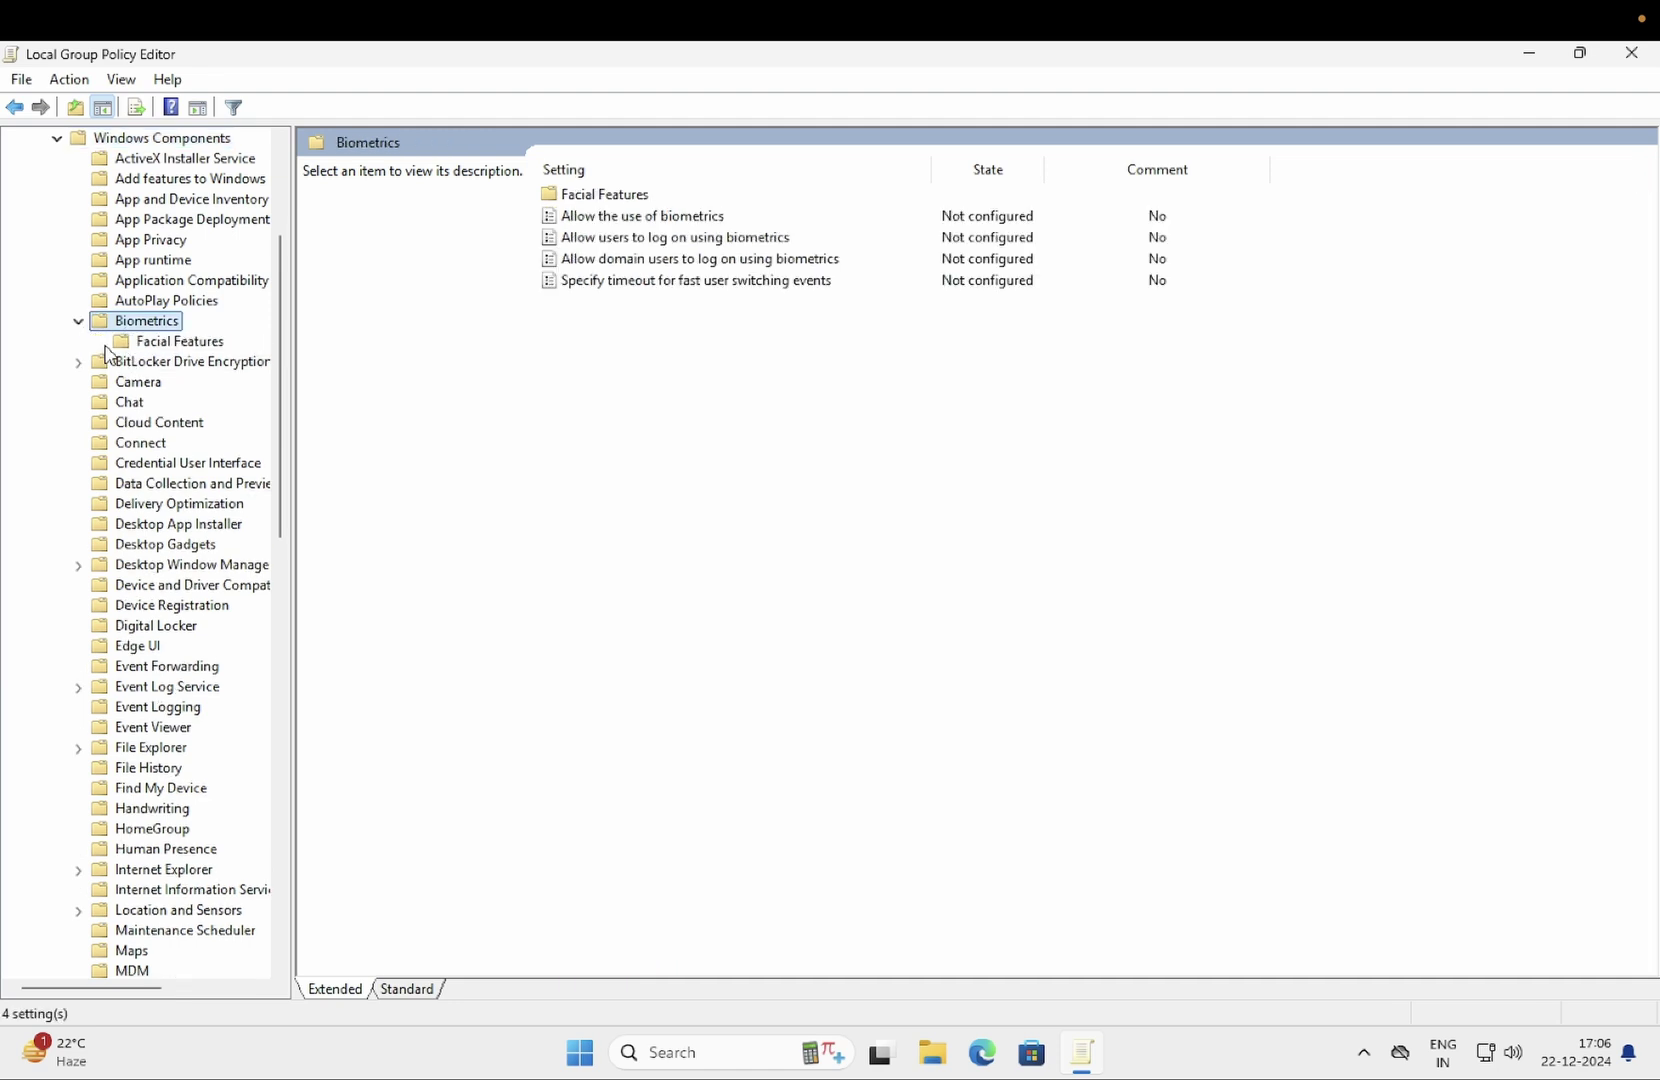
{"action": "left_click", "coordinate": [183, 345]}
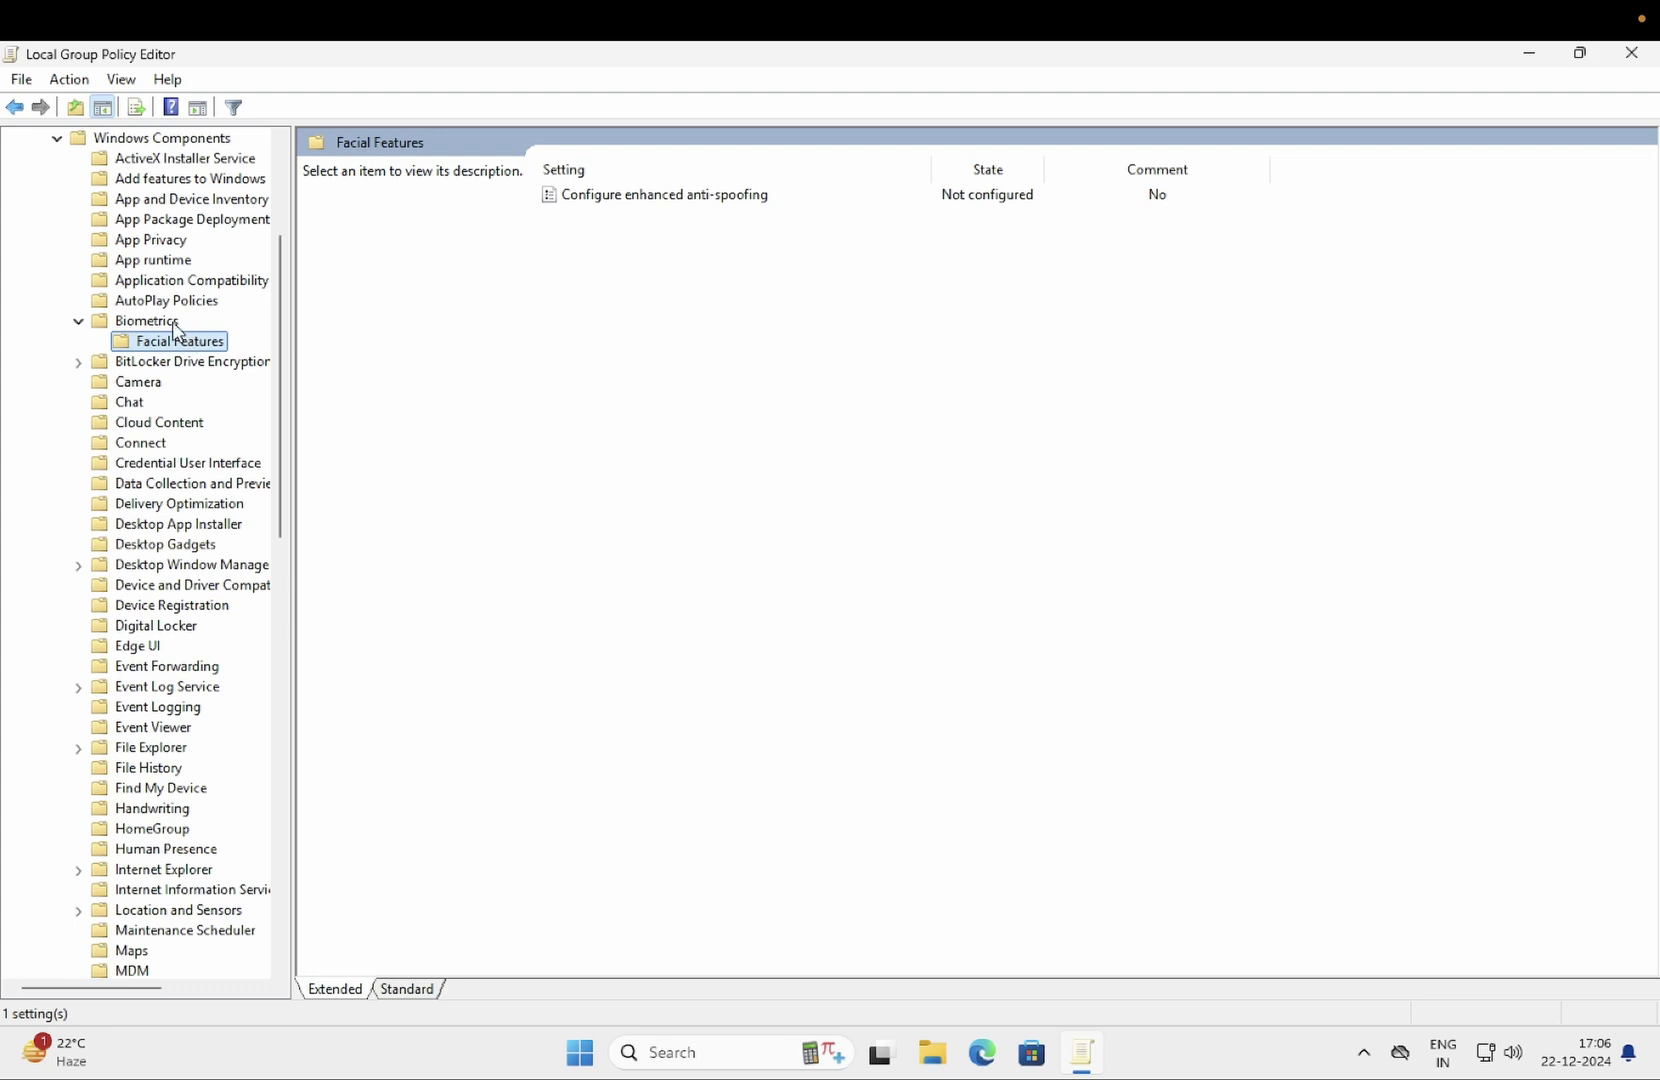
{"action": "left_click", "coordinate": [149, 323]}
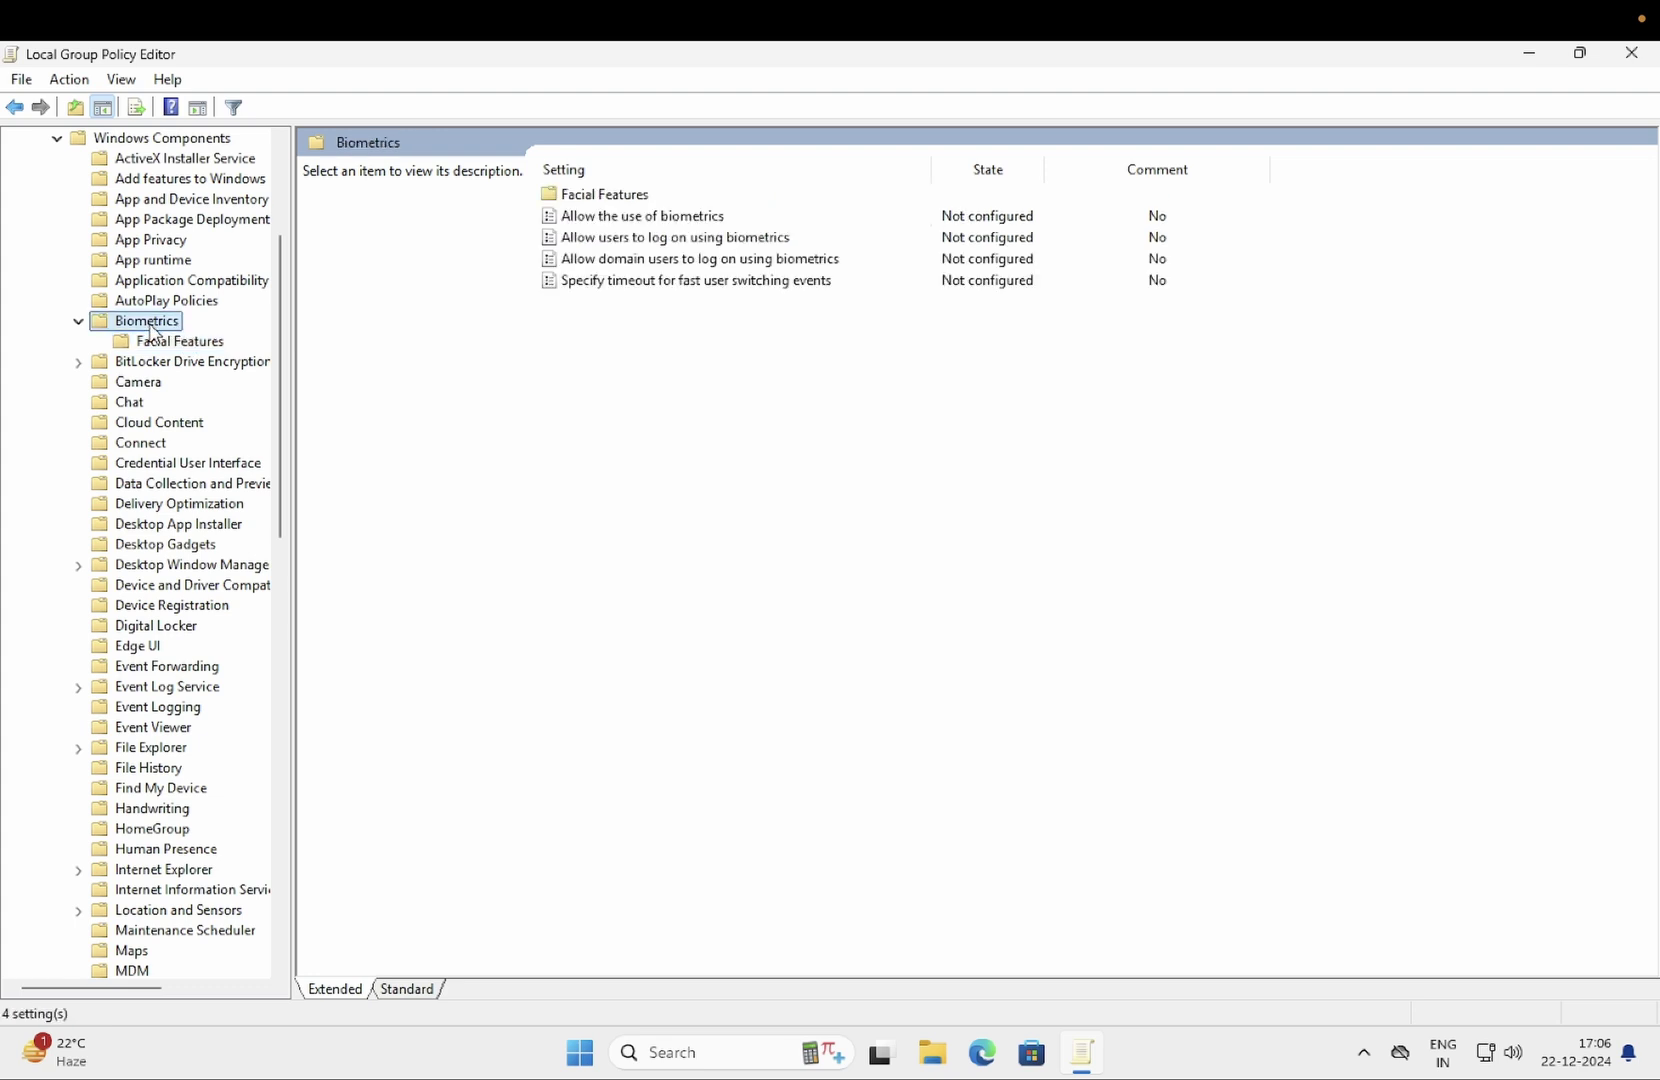
{"action": "left_click", "coordinate": [652, 221]}
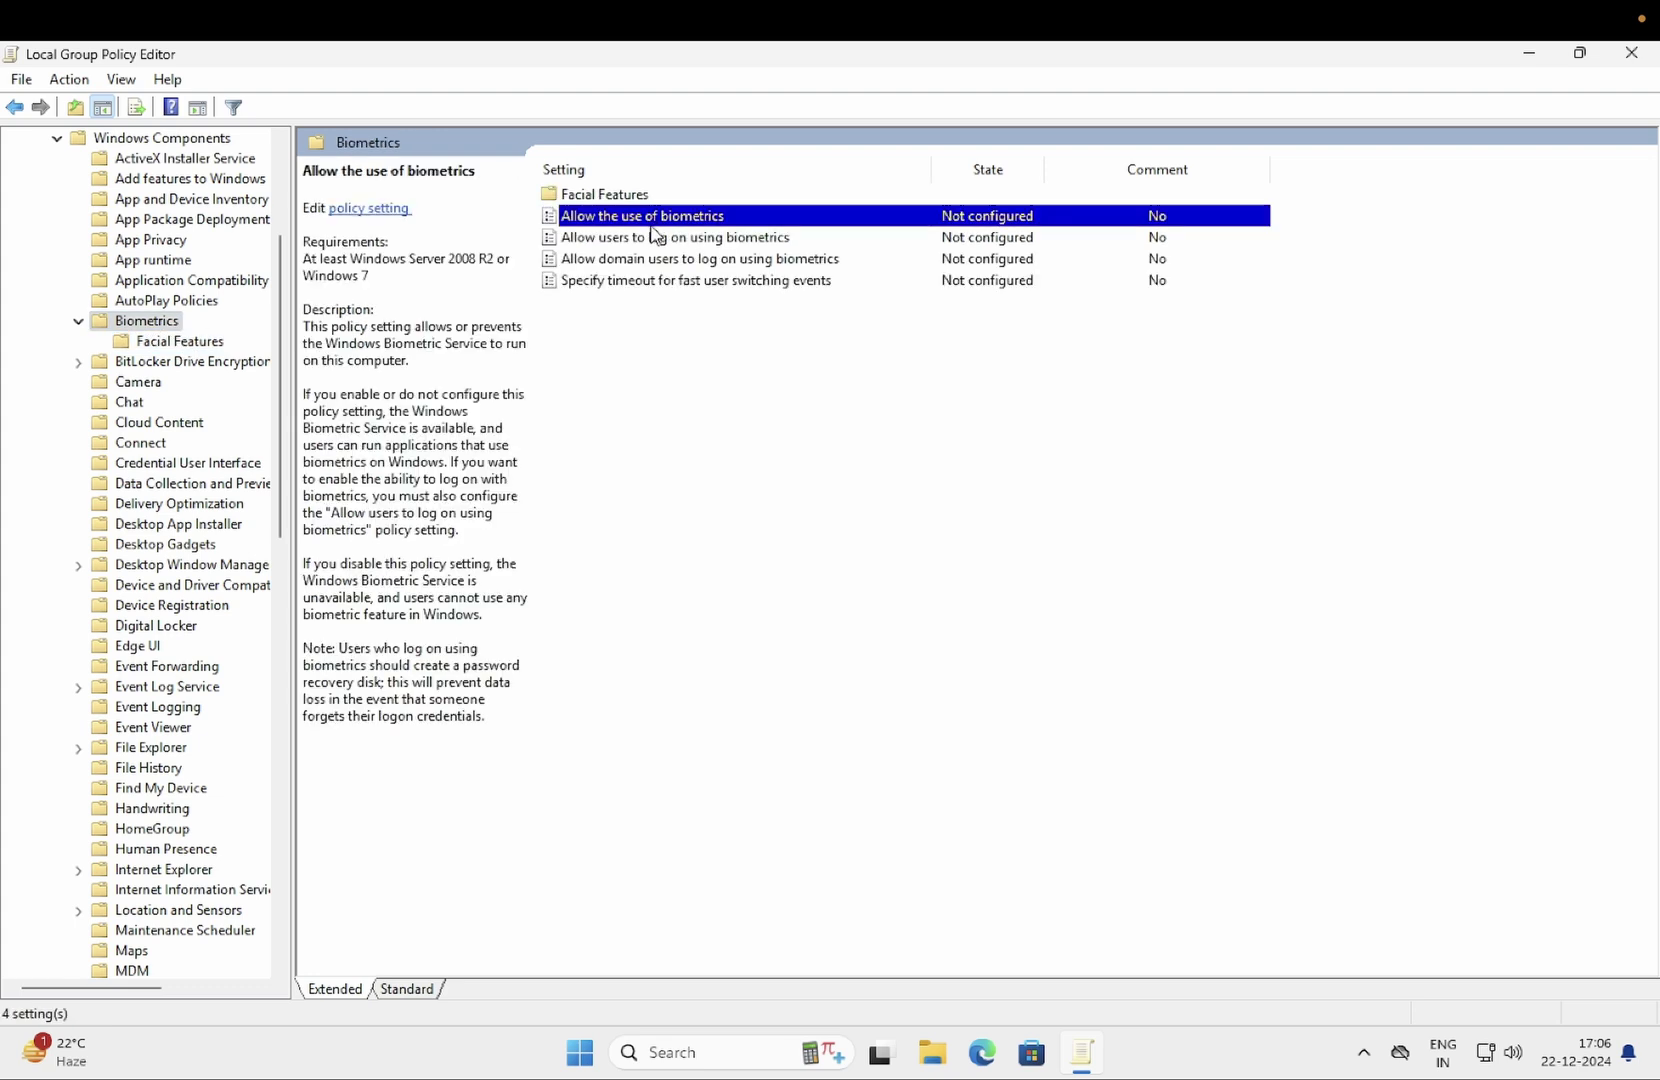
{"action": "left_click", "coordinate": [645, 239]}
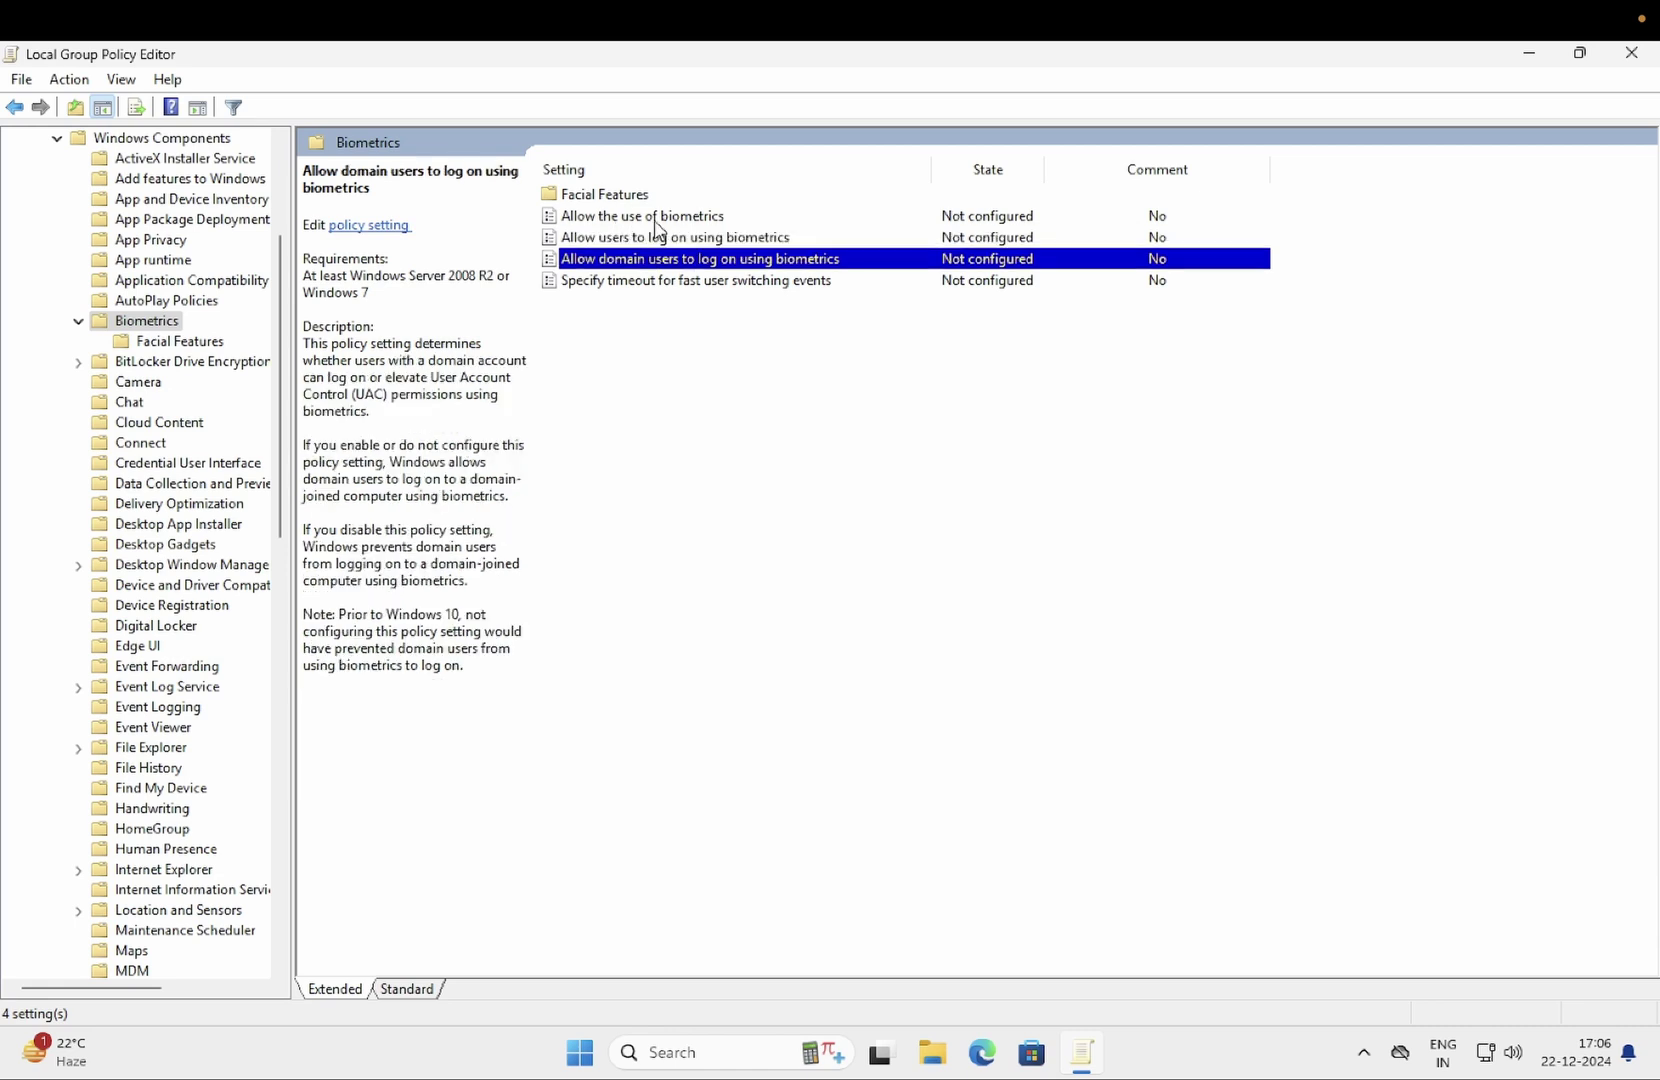
{"action": "left_click", "coordinate": [655, 221]}
Enable the 'Allow the use of biometrics' policy
{"action": "double_click", "coordinate": [683, 223]}
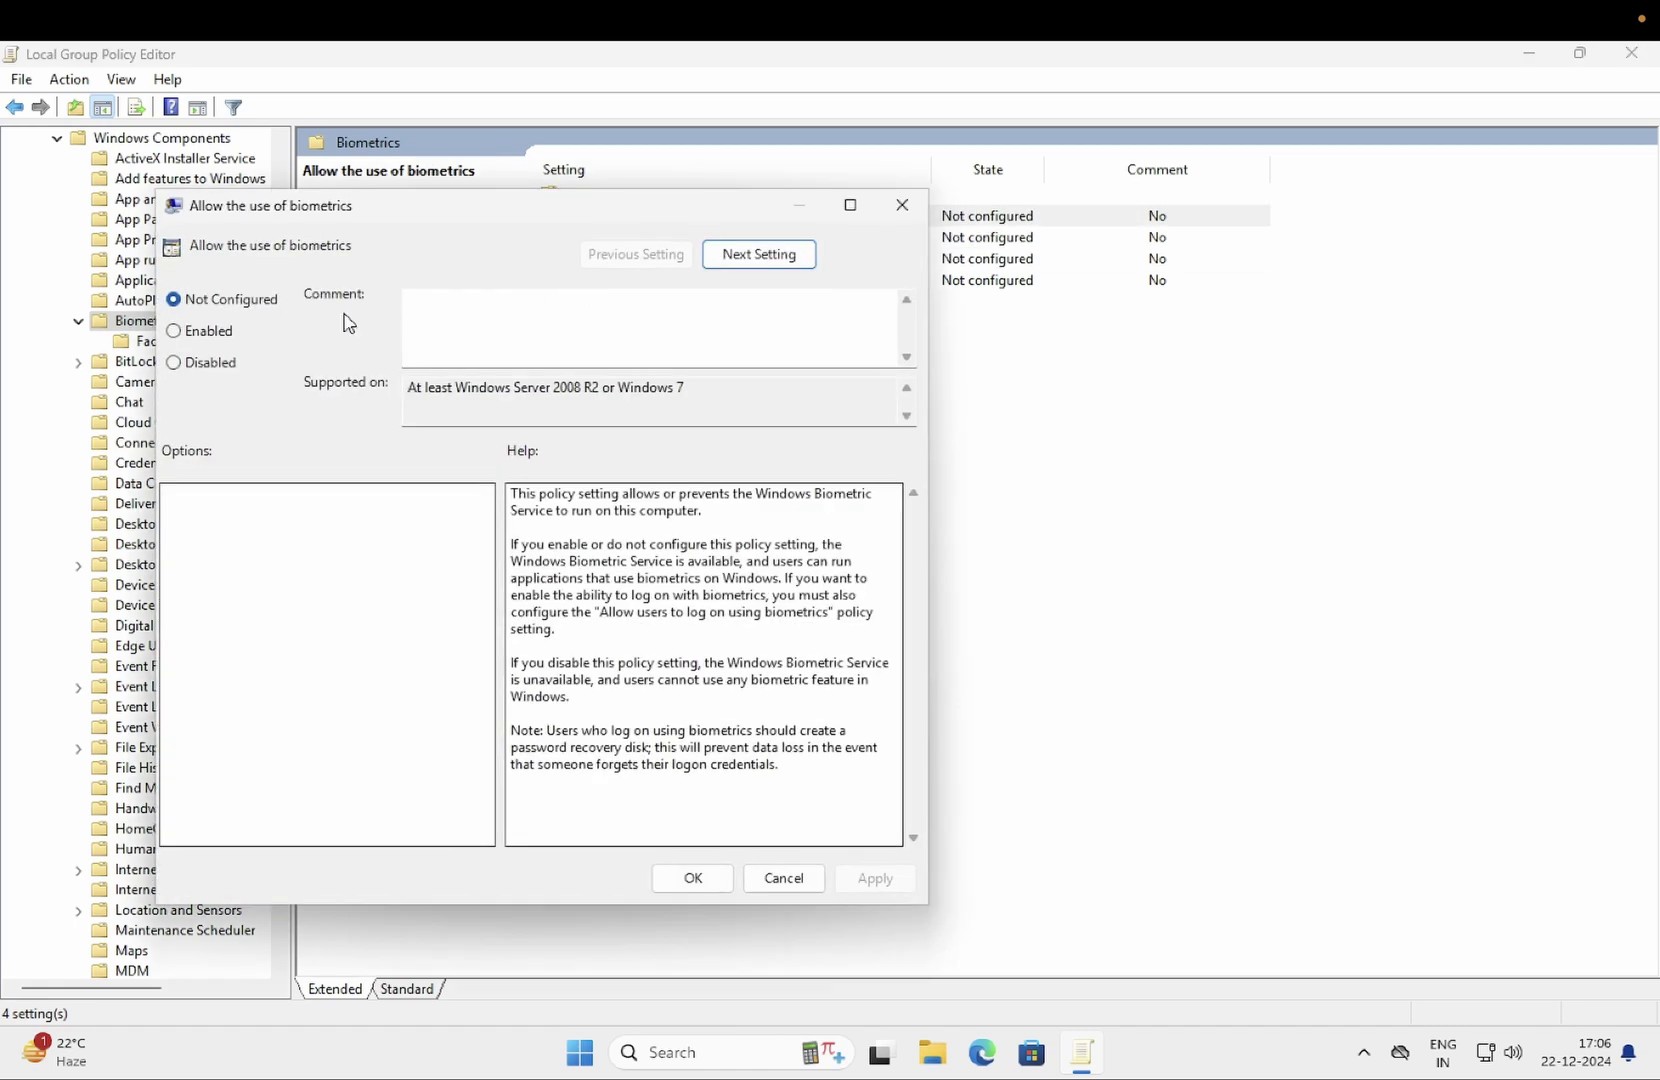
{"action": "left_click", "coordinate": [205, 340]}
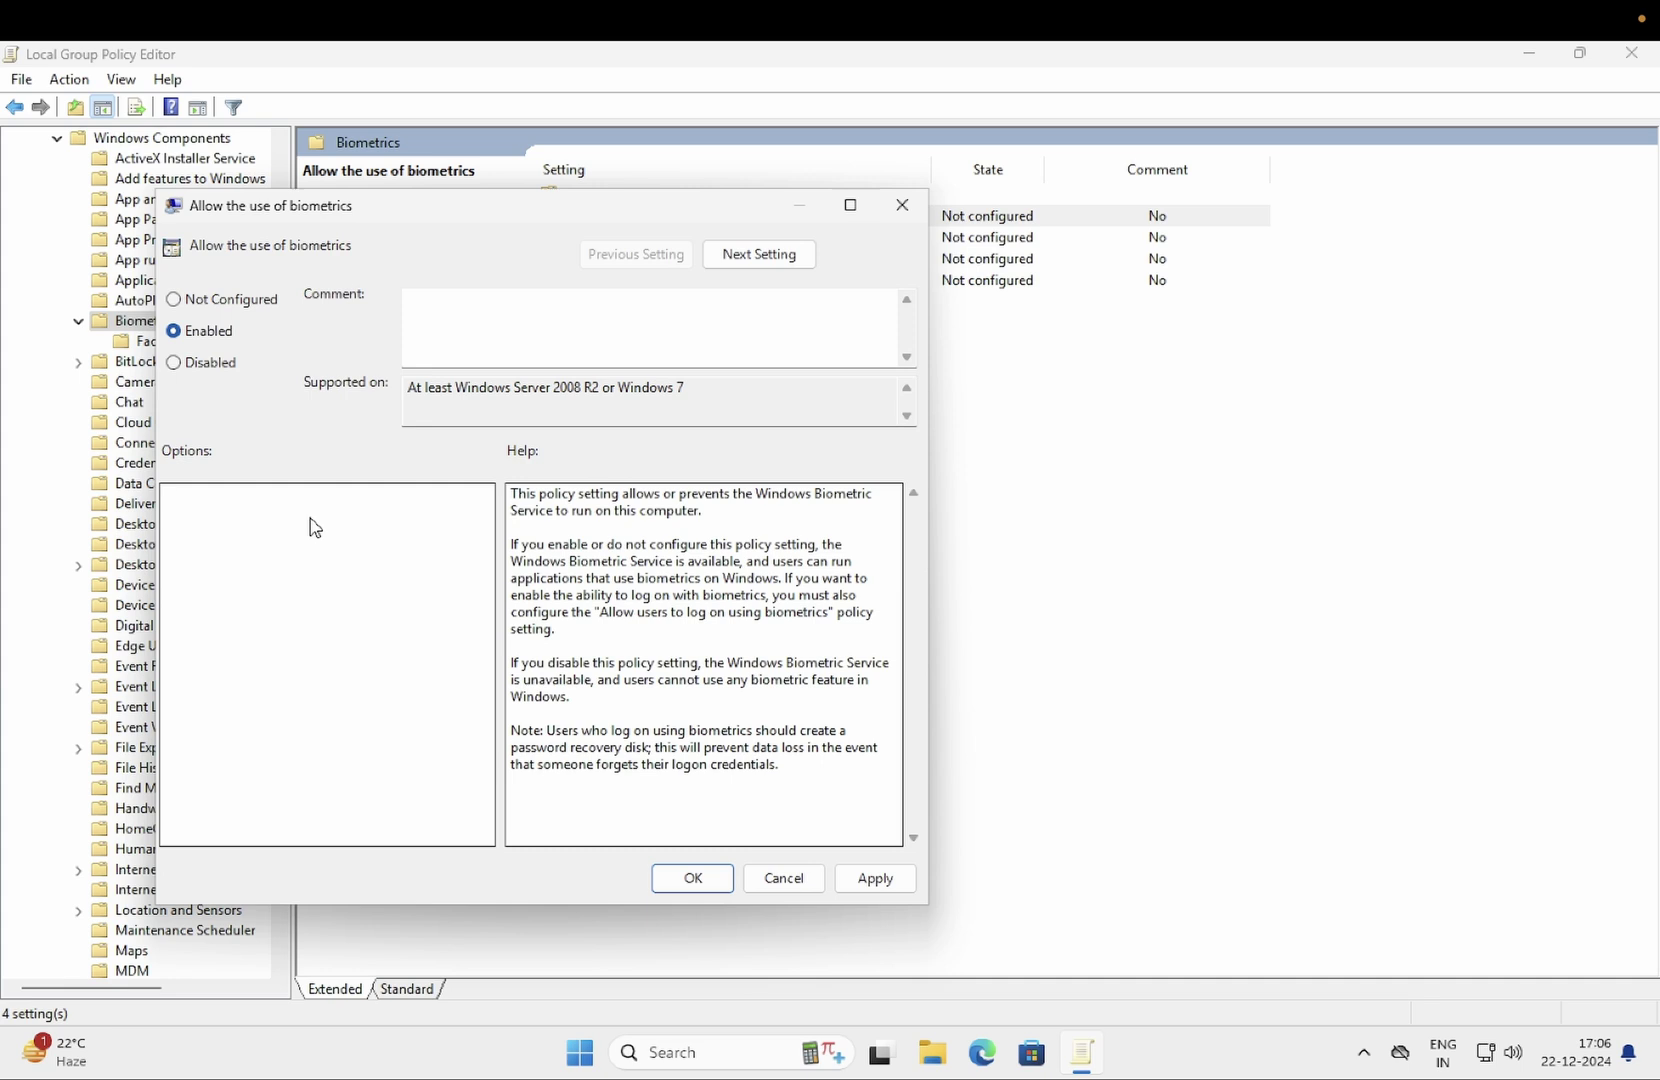
{"action": "left_click", "coordinate": [879, 883]}
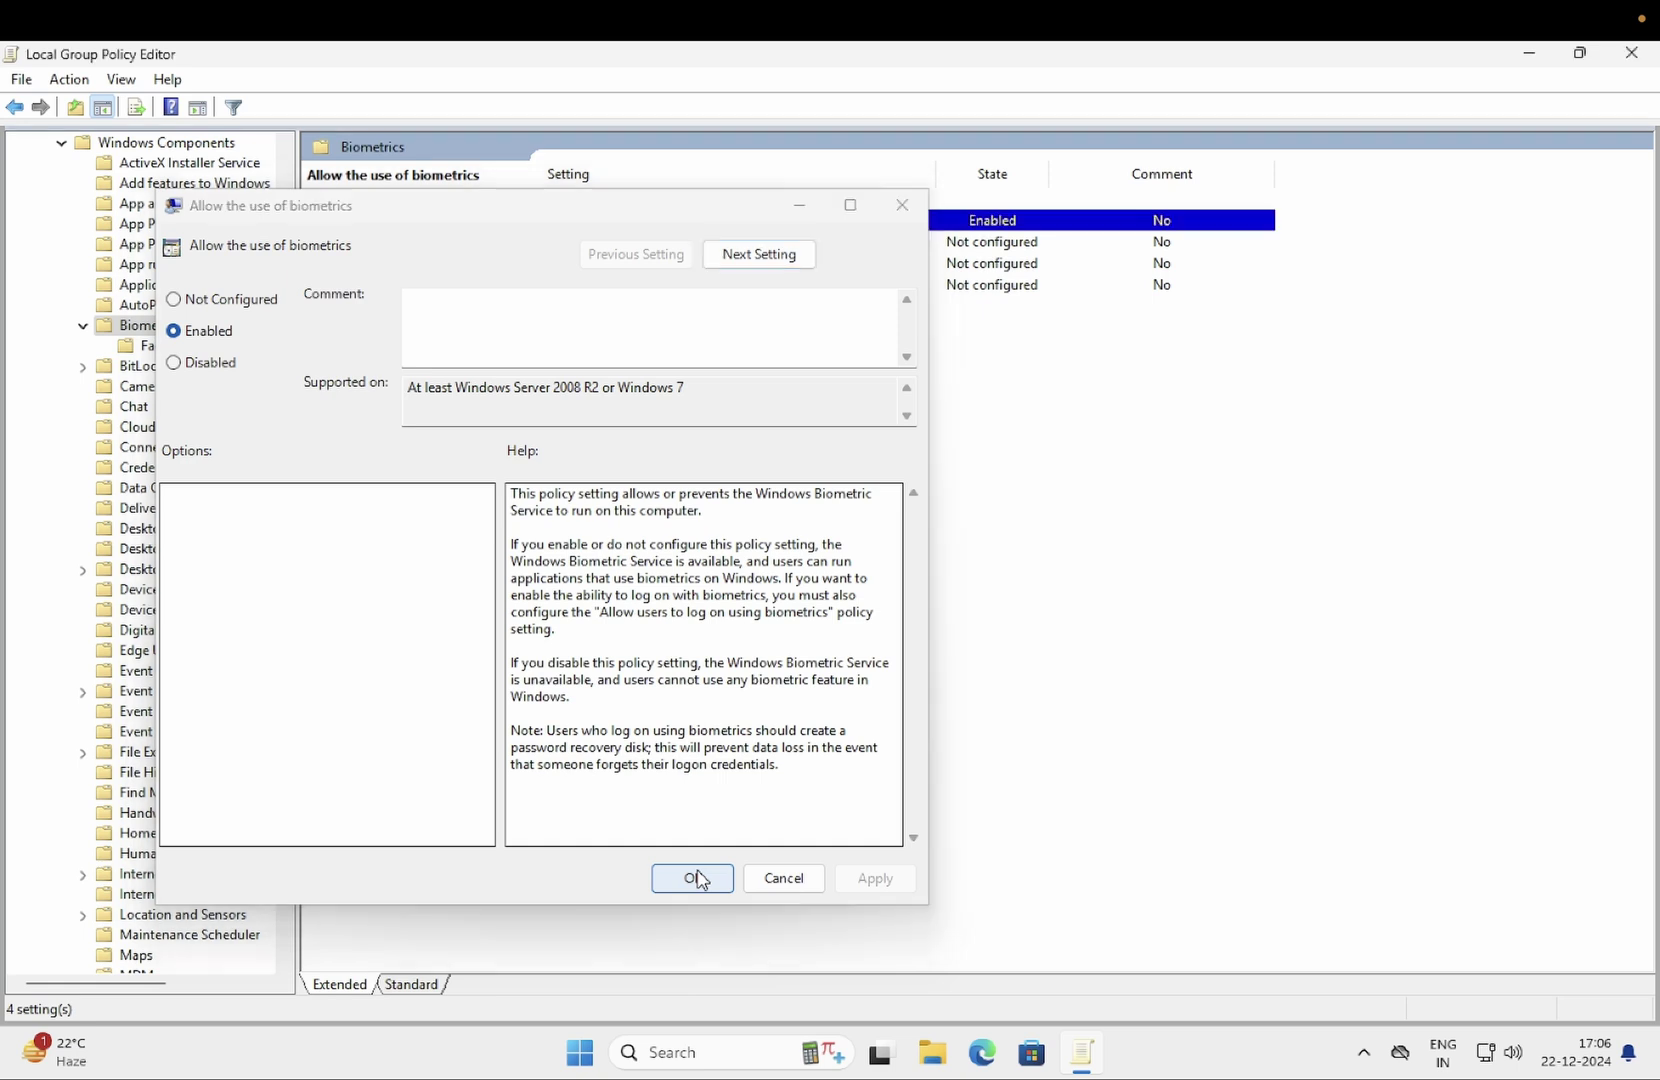
{"action": "left_click", "coordinate": [695, 879]}
Enable 'Allow users to log on using biometrics' and 'Allow domain users to log on using biometrics'
{"action": "double_click", "coordinate": [746, 244]}
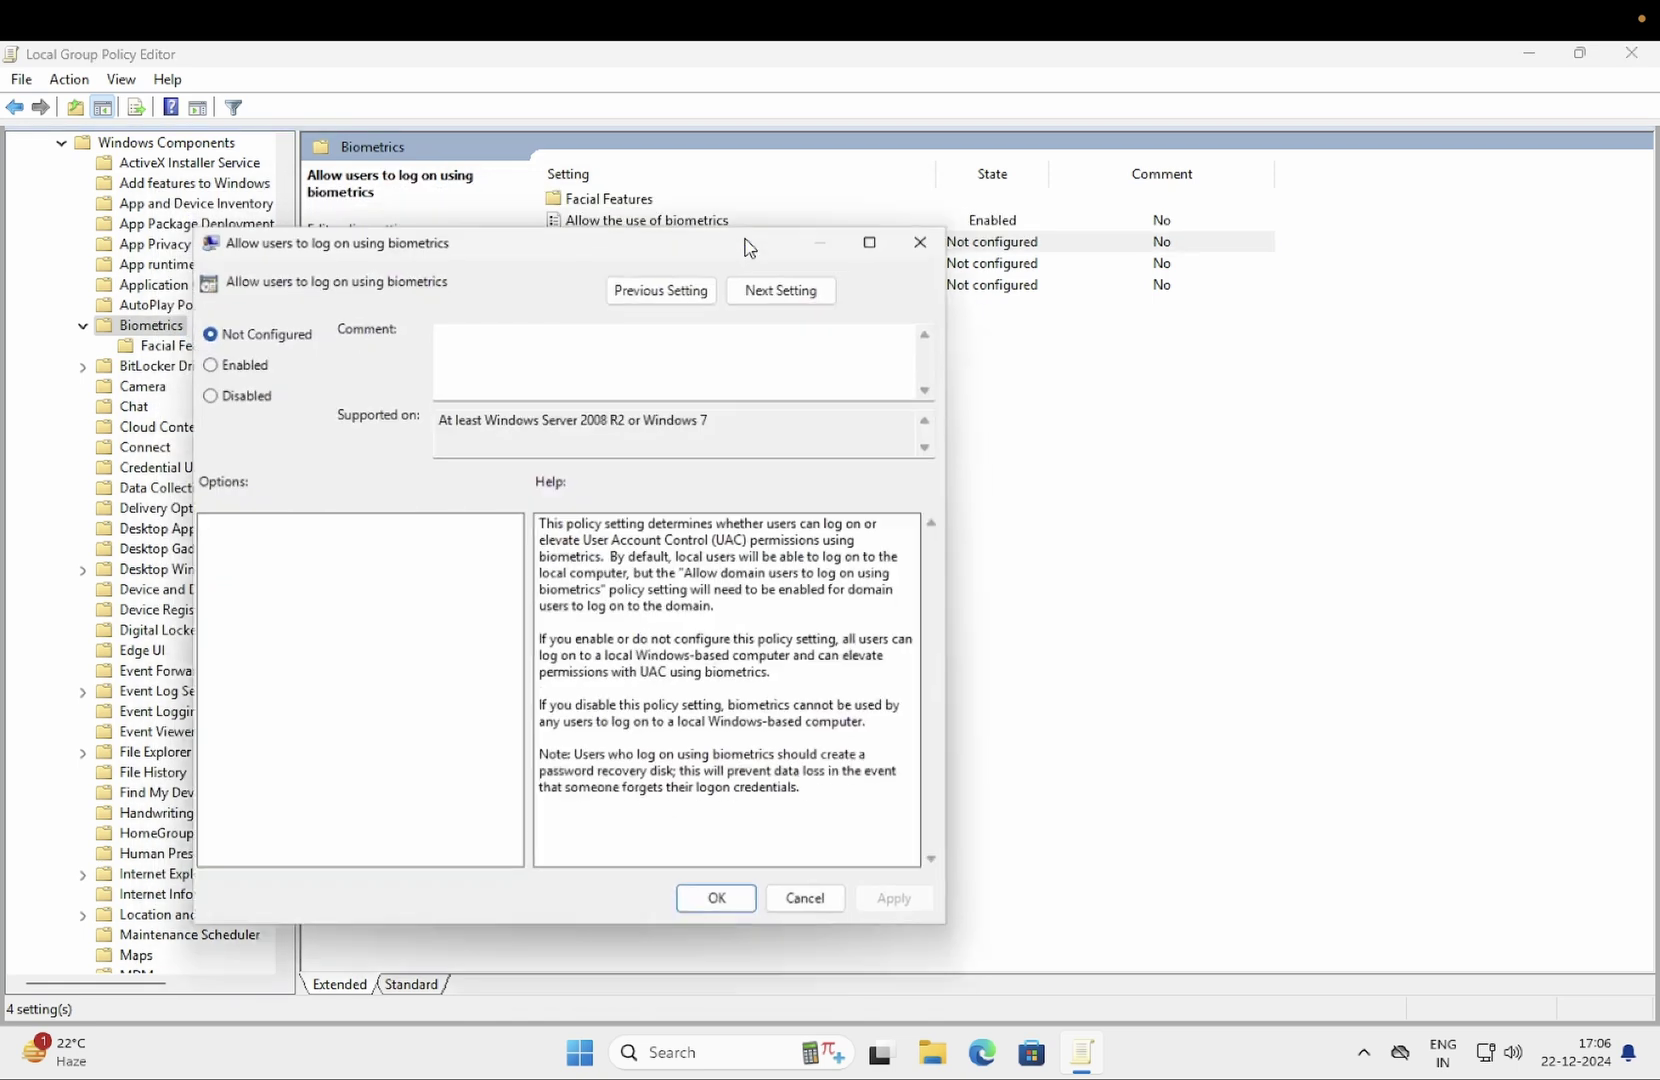
{"action": "left_click", "coordinate": [205, 360]}
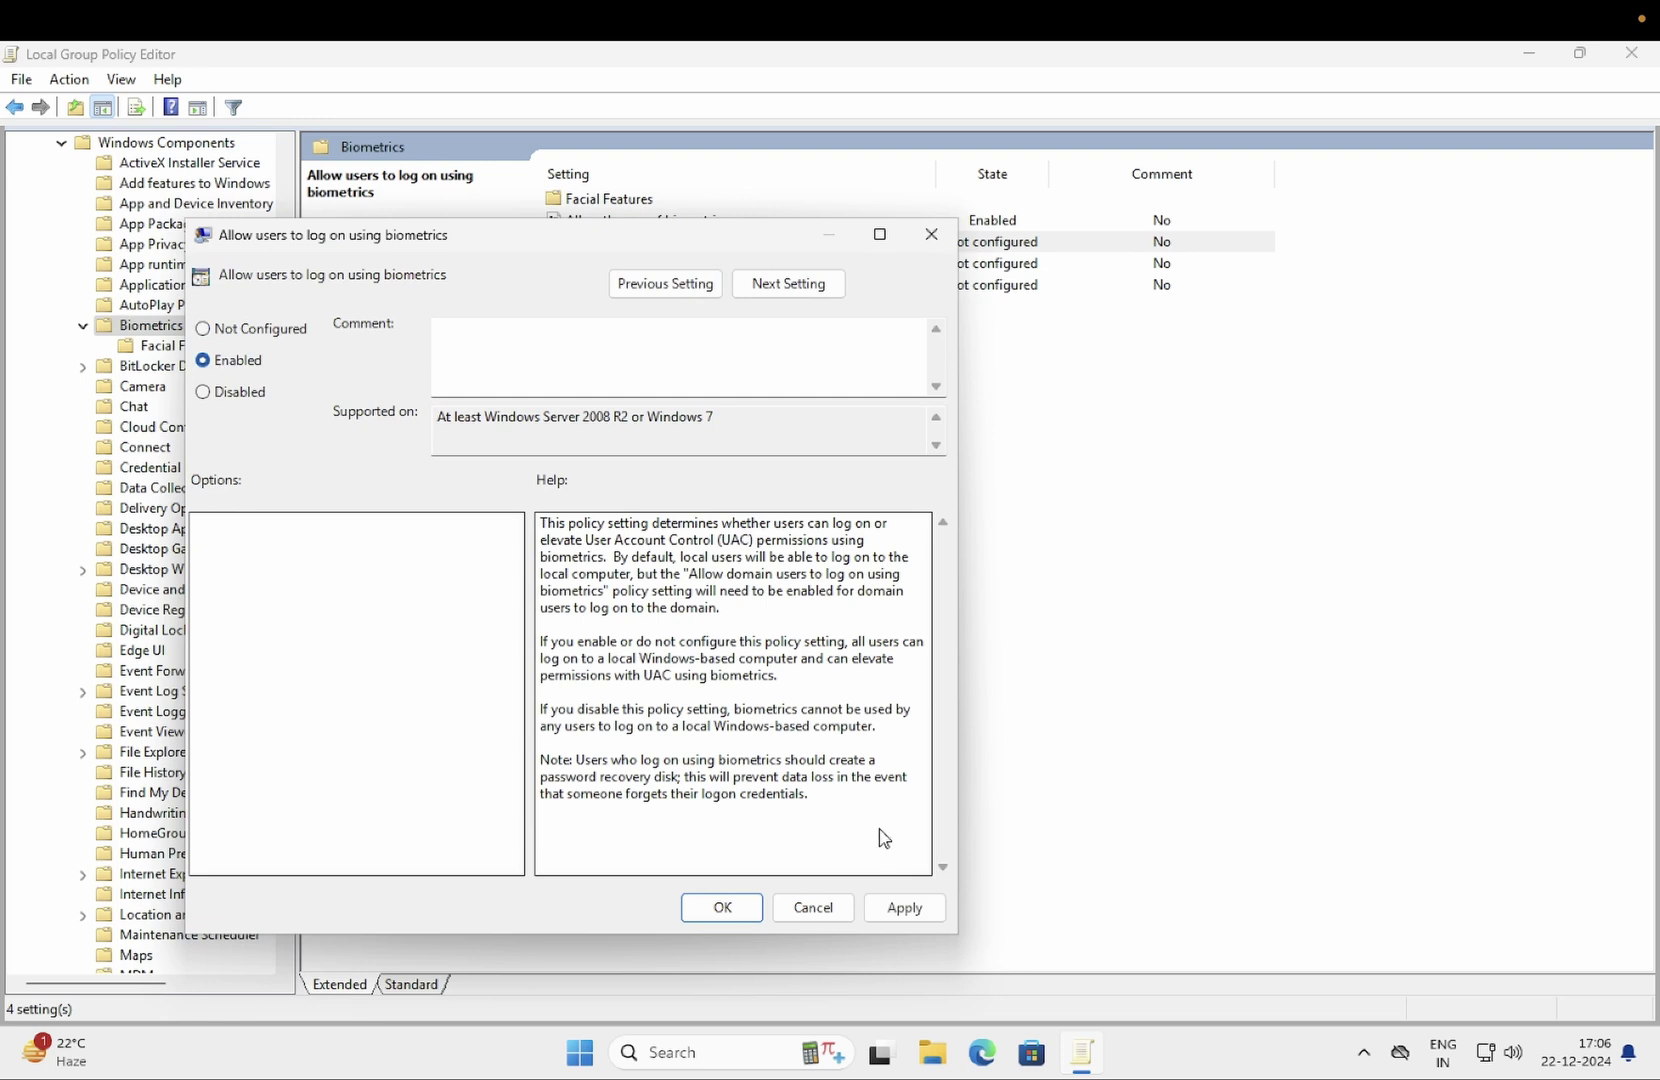
{"action": "left_click", "coordinate": [904, 907]}
{"action": "left_click", "coordinate": [737, 907]}
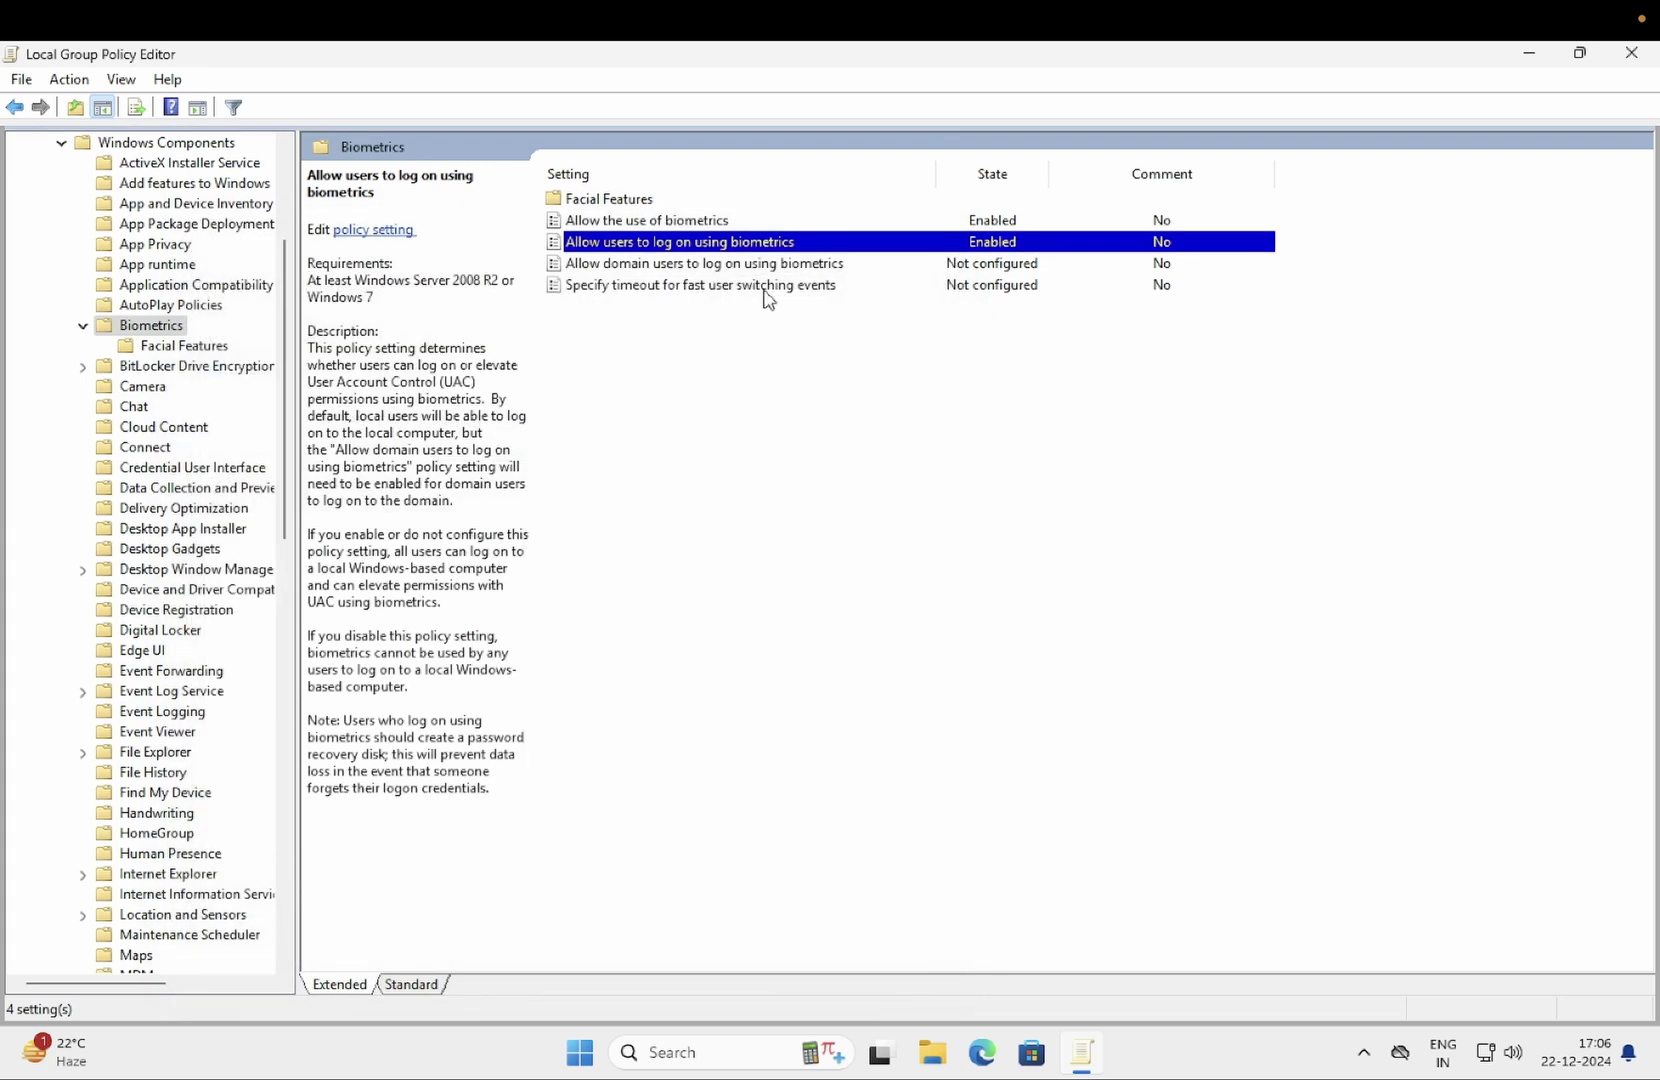
{"action": "double_click", "coordinate": [733, 265]}
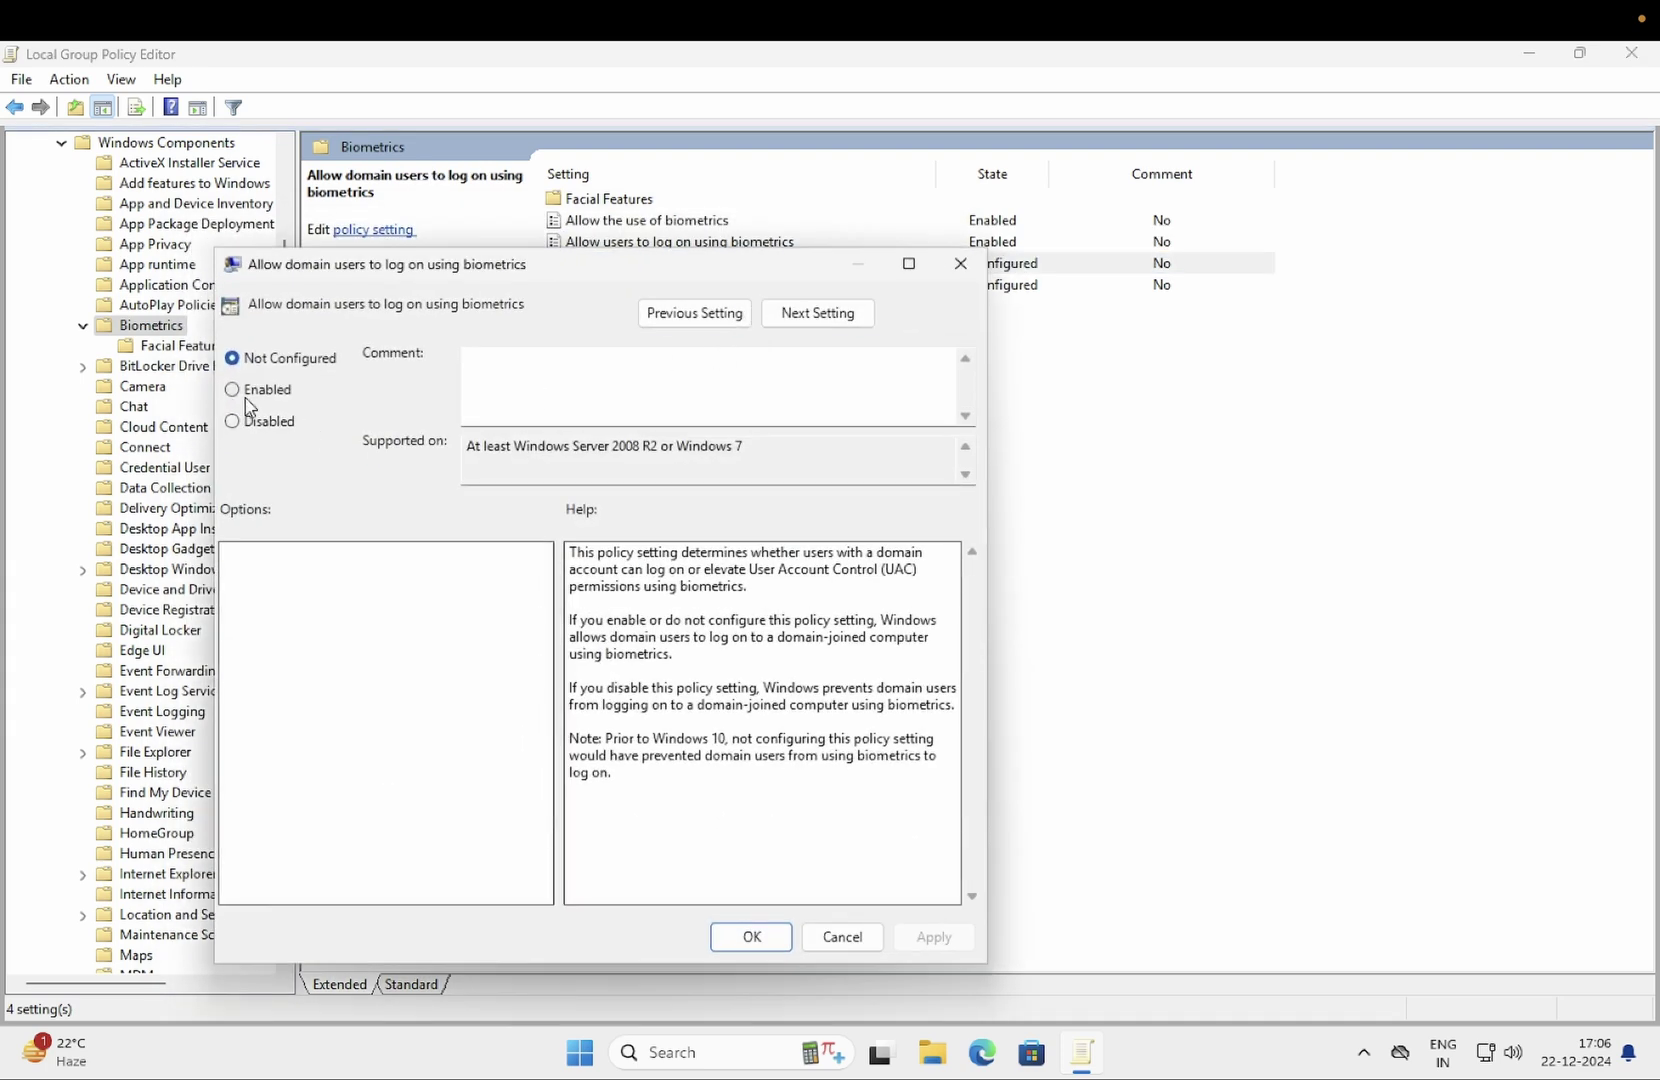
{"action": "left_click", "coordinate": [233, 389]}
{"action": "left_click", "coordinate": [940, 945]}
{"action": "left_click", "coordinate": [765, 937]}
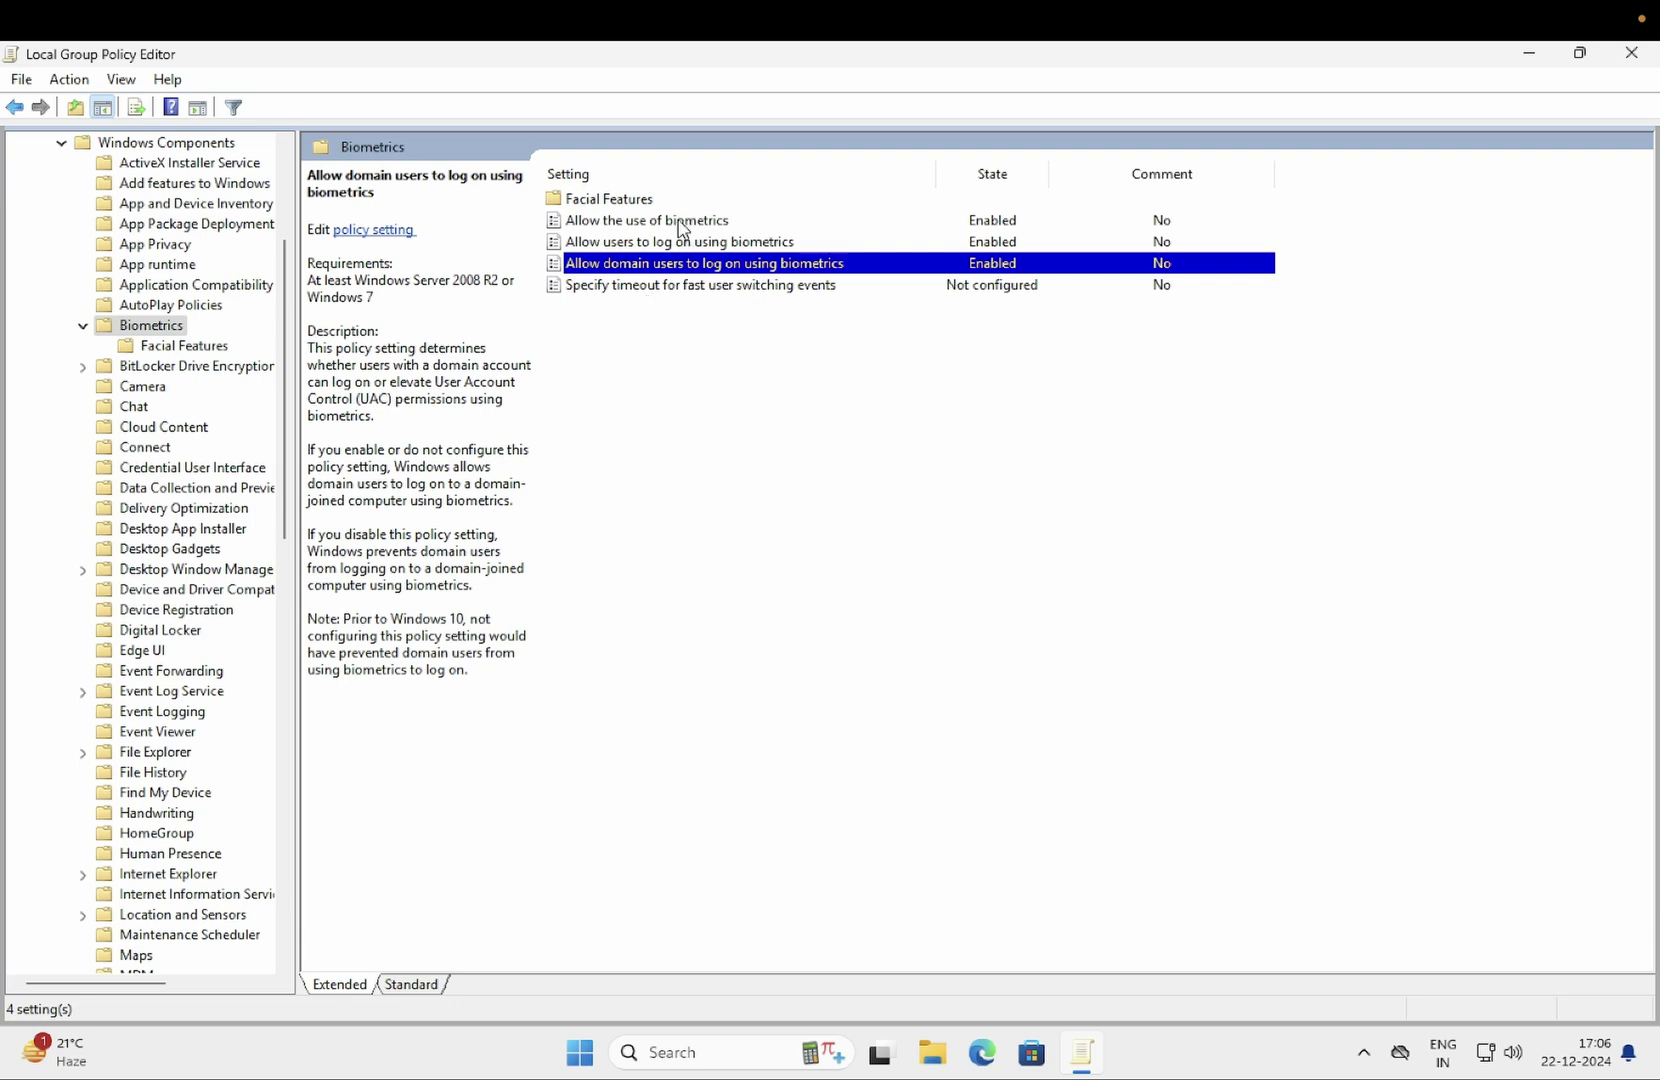
Review the three Enabled biometrics policy descriptions, then open the Facial Features folder
{"action": "left_click", "coordinate": [648, 221]}
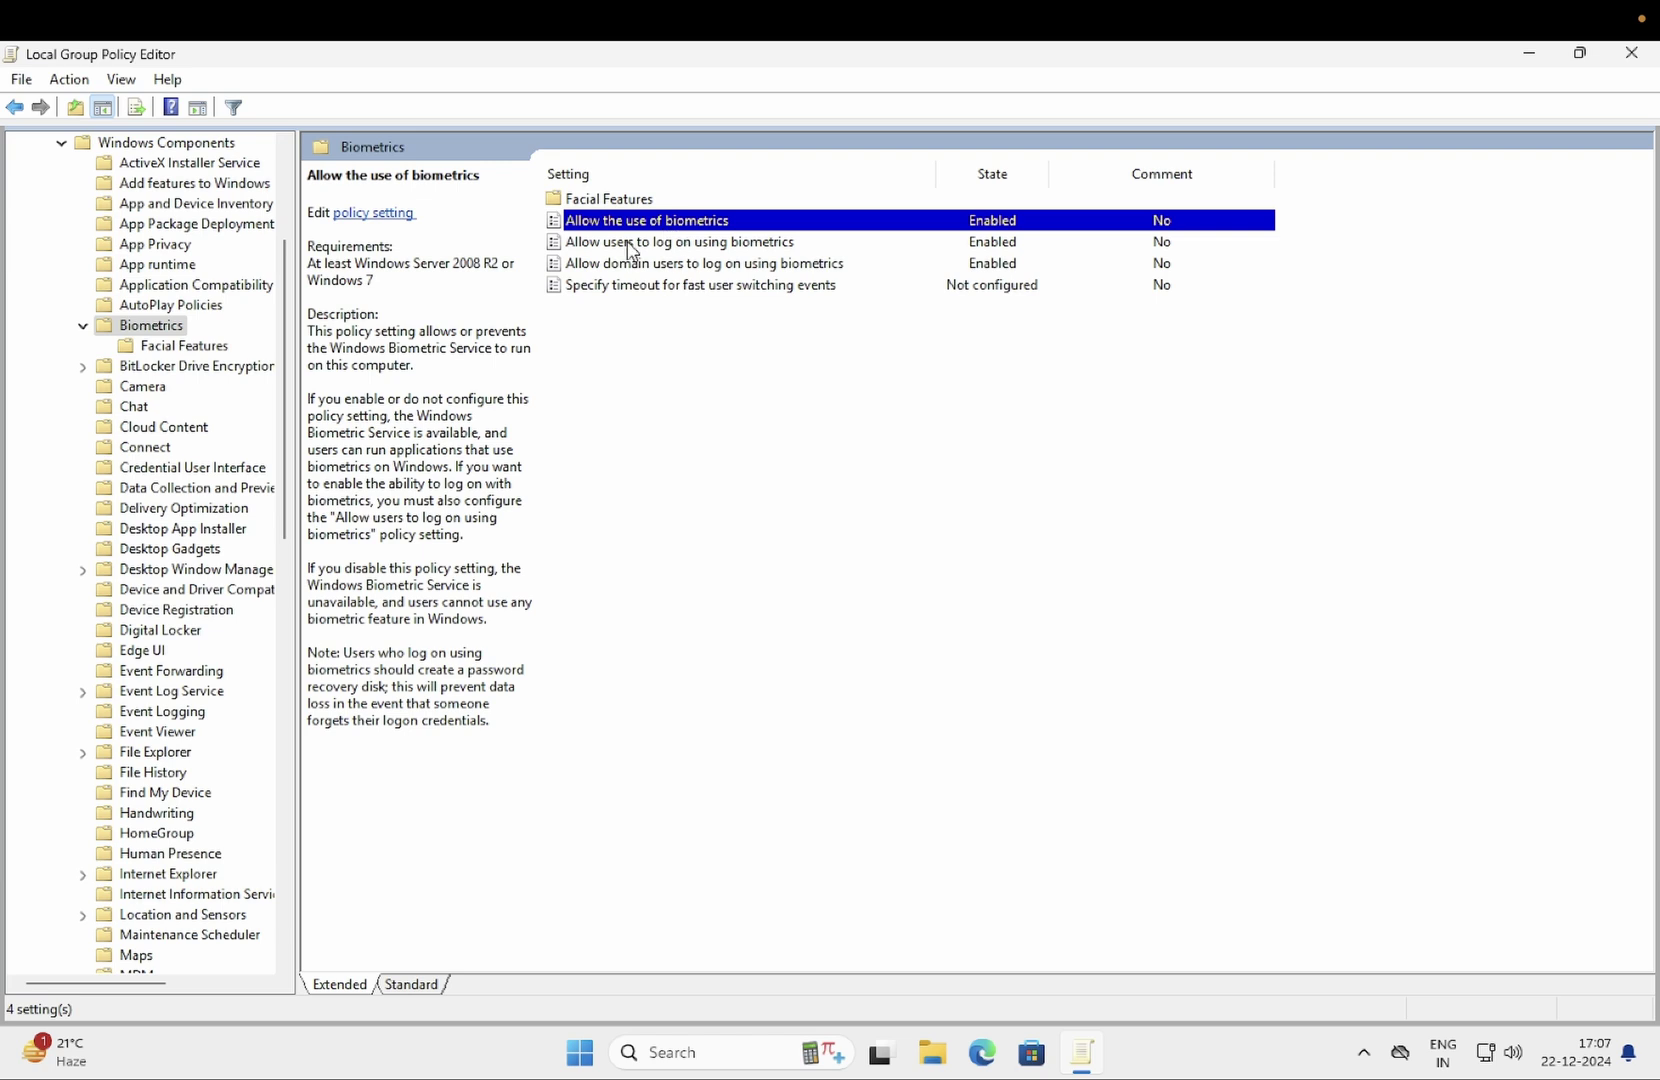
{"action": "left_click", "coordinate": [632, 247]}
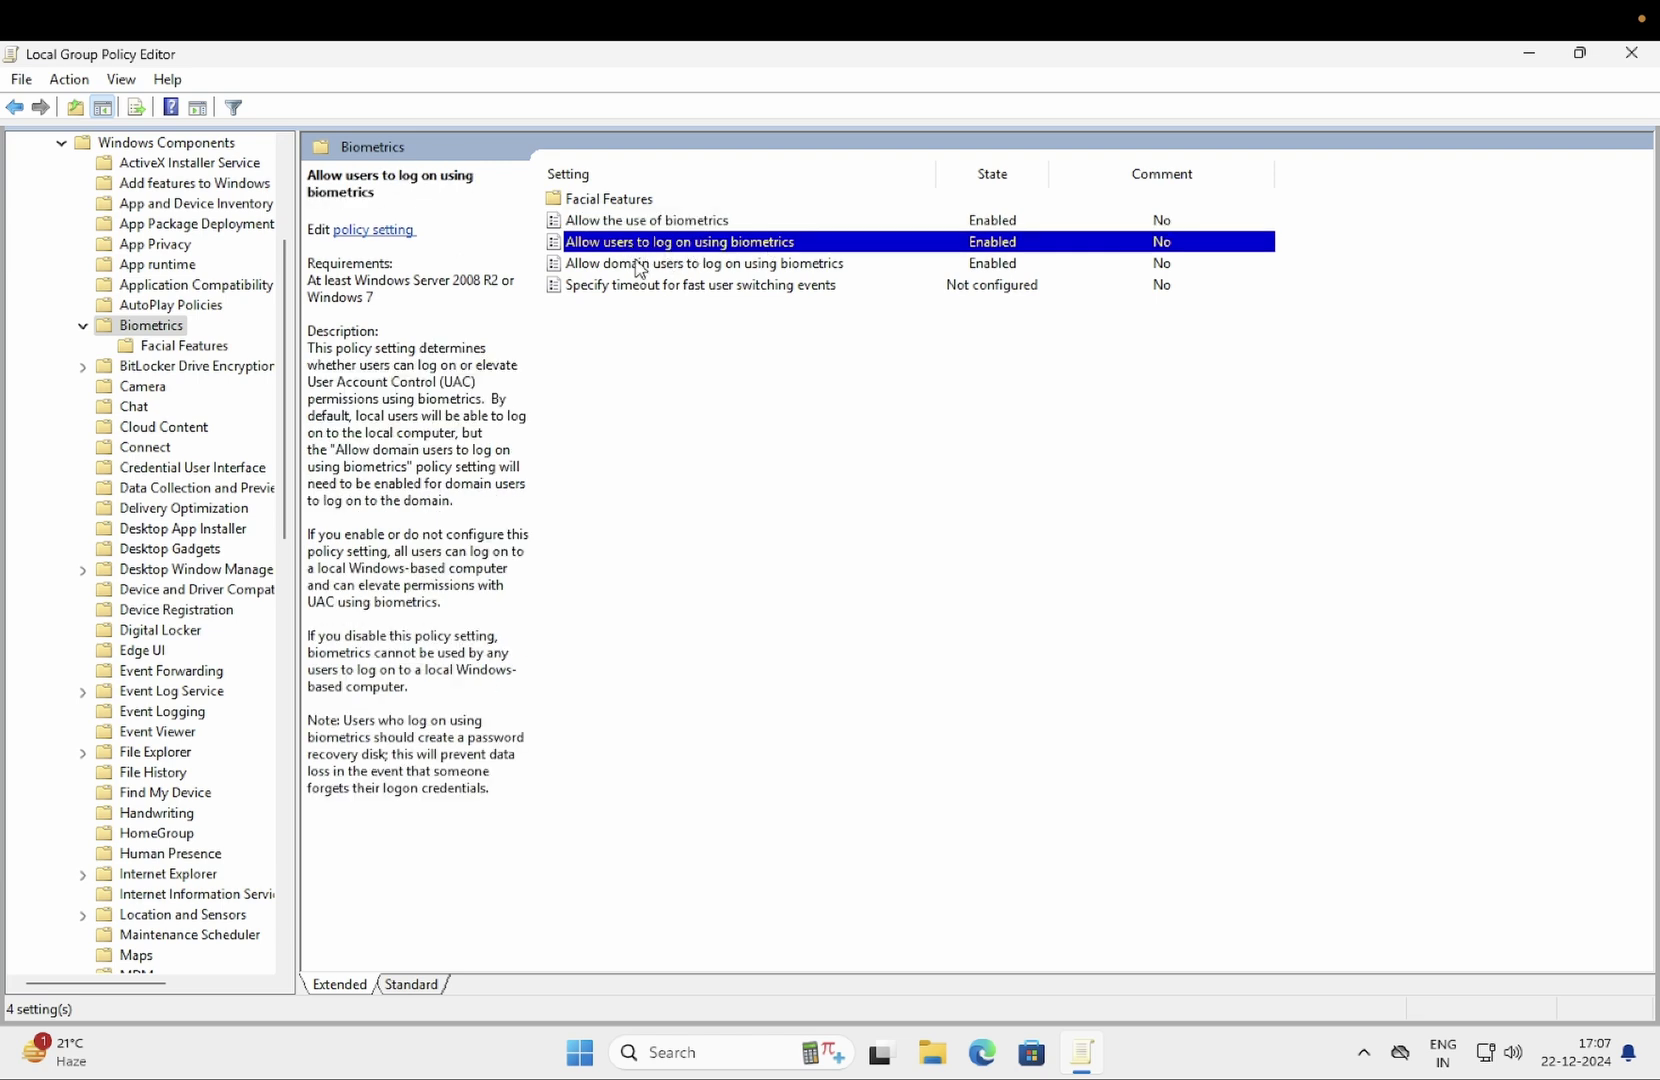
{"action": "left_click", "coordinate": [625, 269]}
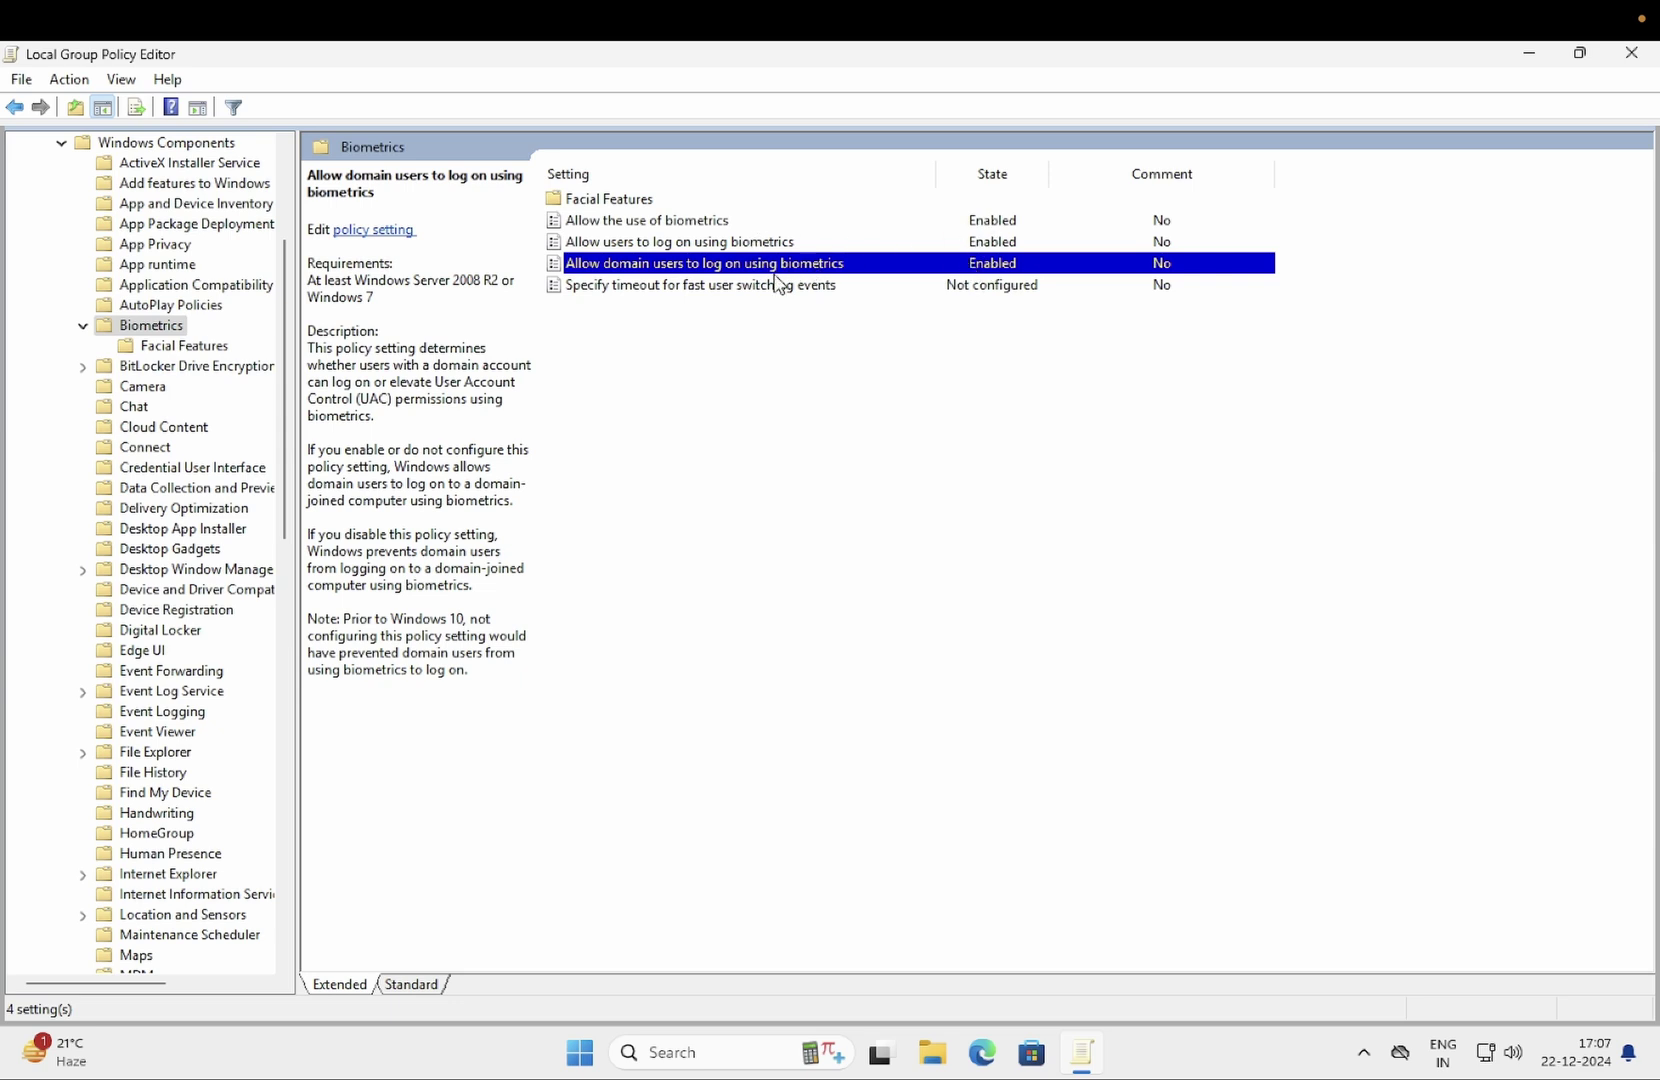
{"action": "left_click", "coordinate": [184, 348]}
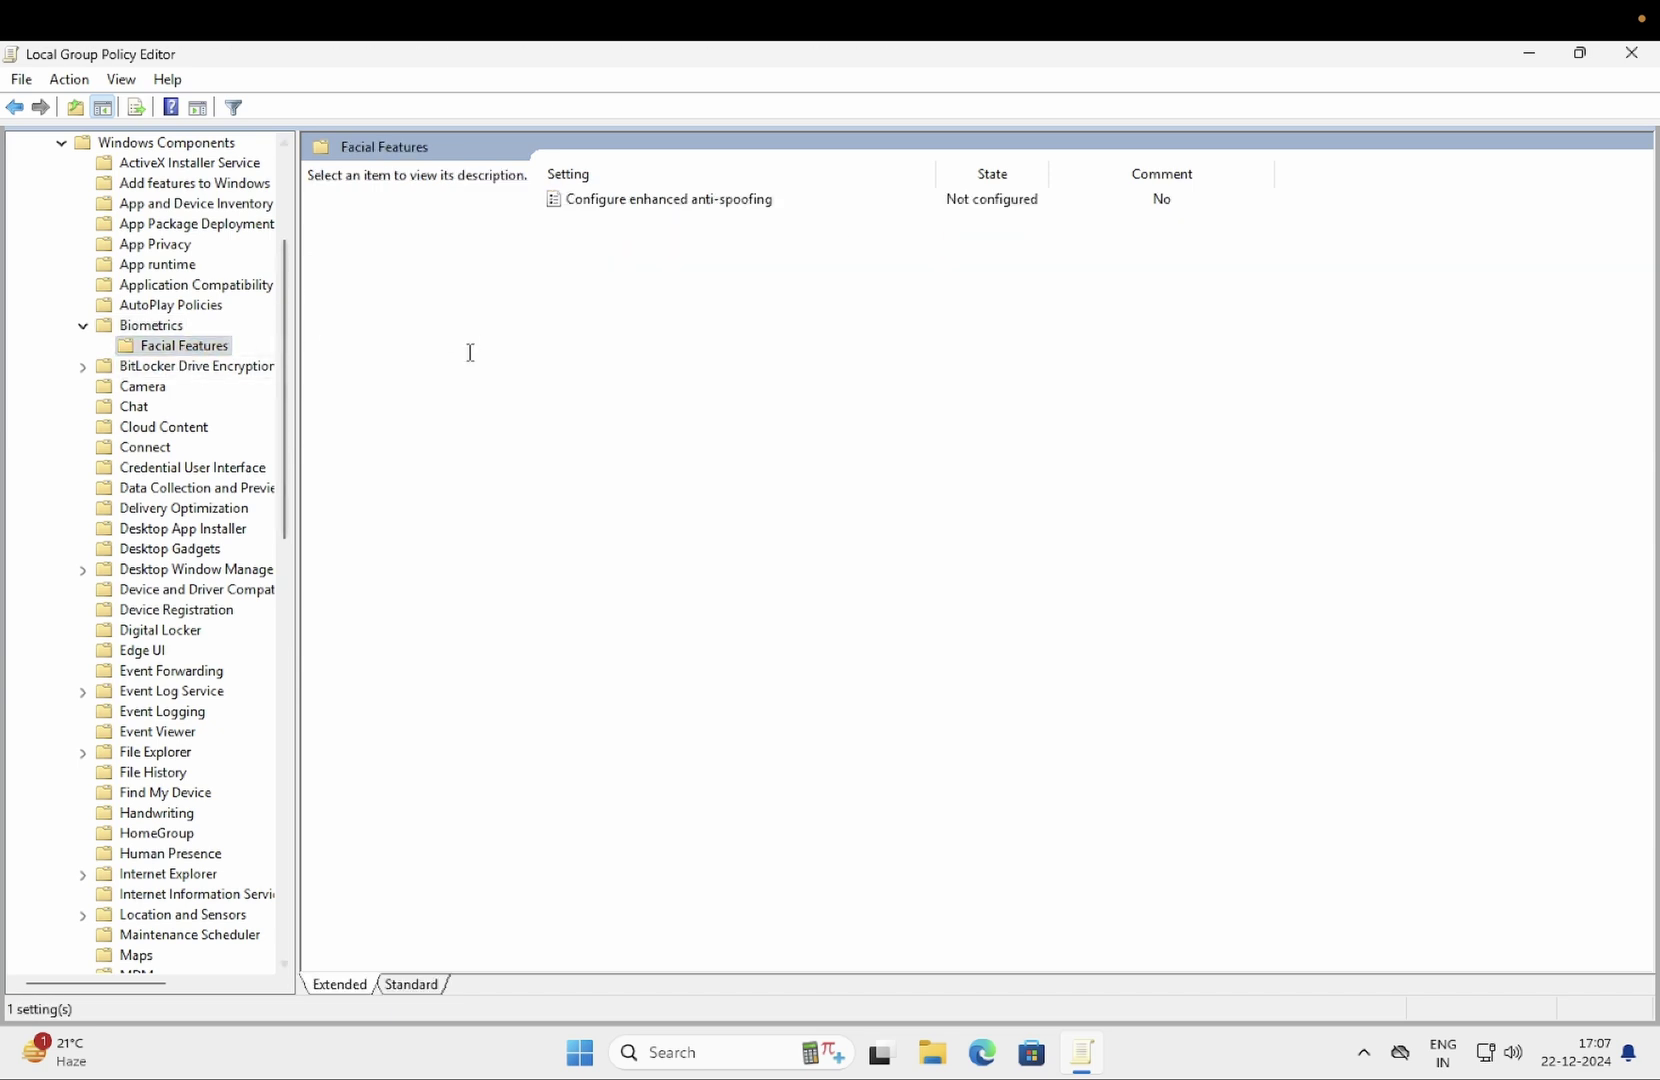
Close the Group Policy Editor and view the Start menu's power options, then dismiss them
{"action": "left_click", "coordinate": [1630, 53]}
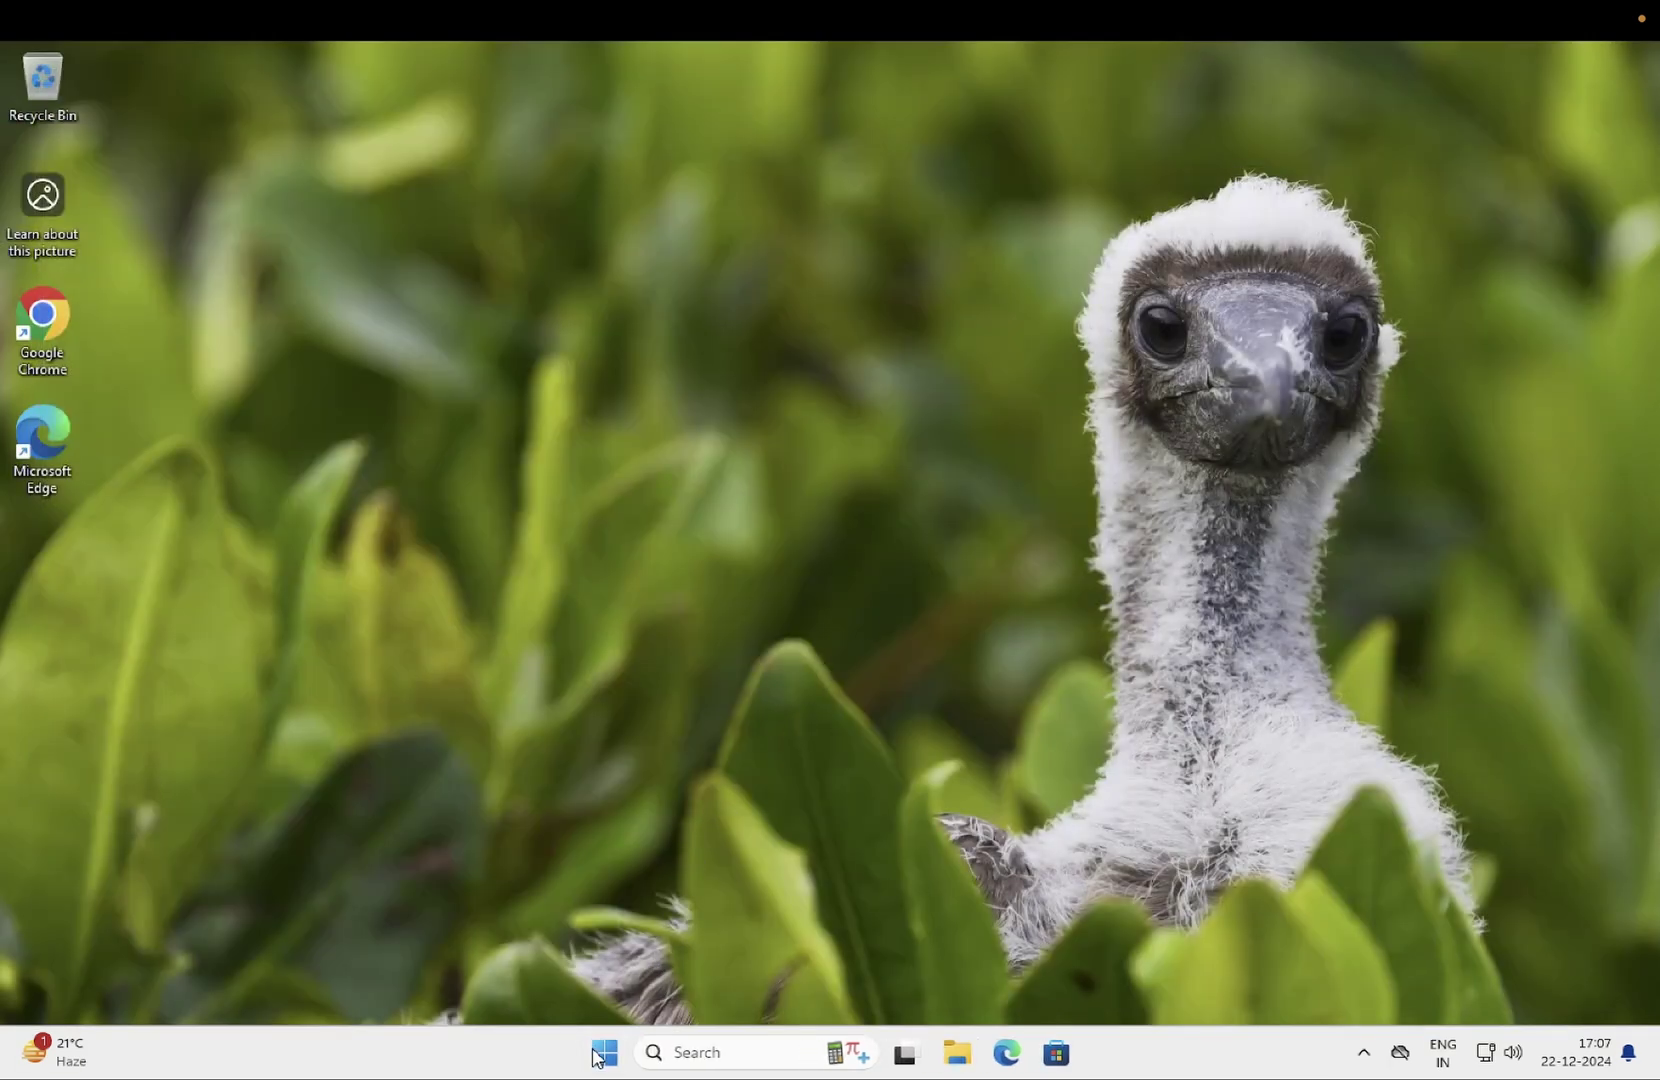
{"action": "left_click", "coordinate": [603, 1053]}
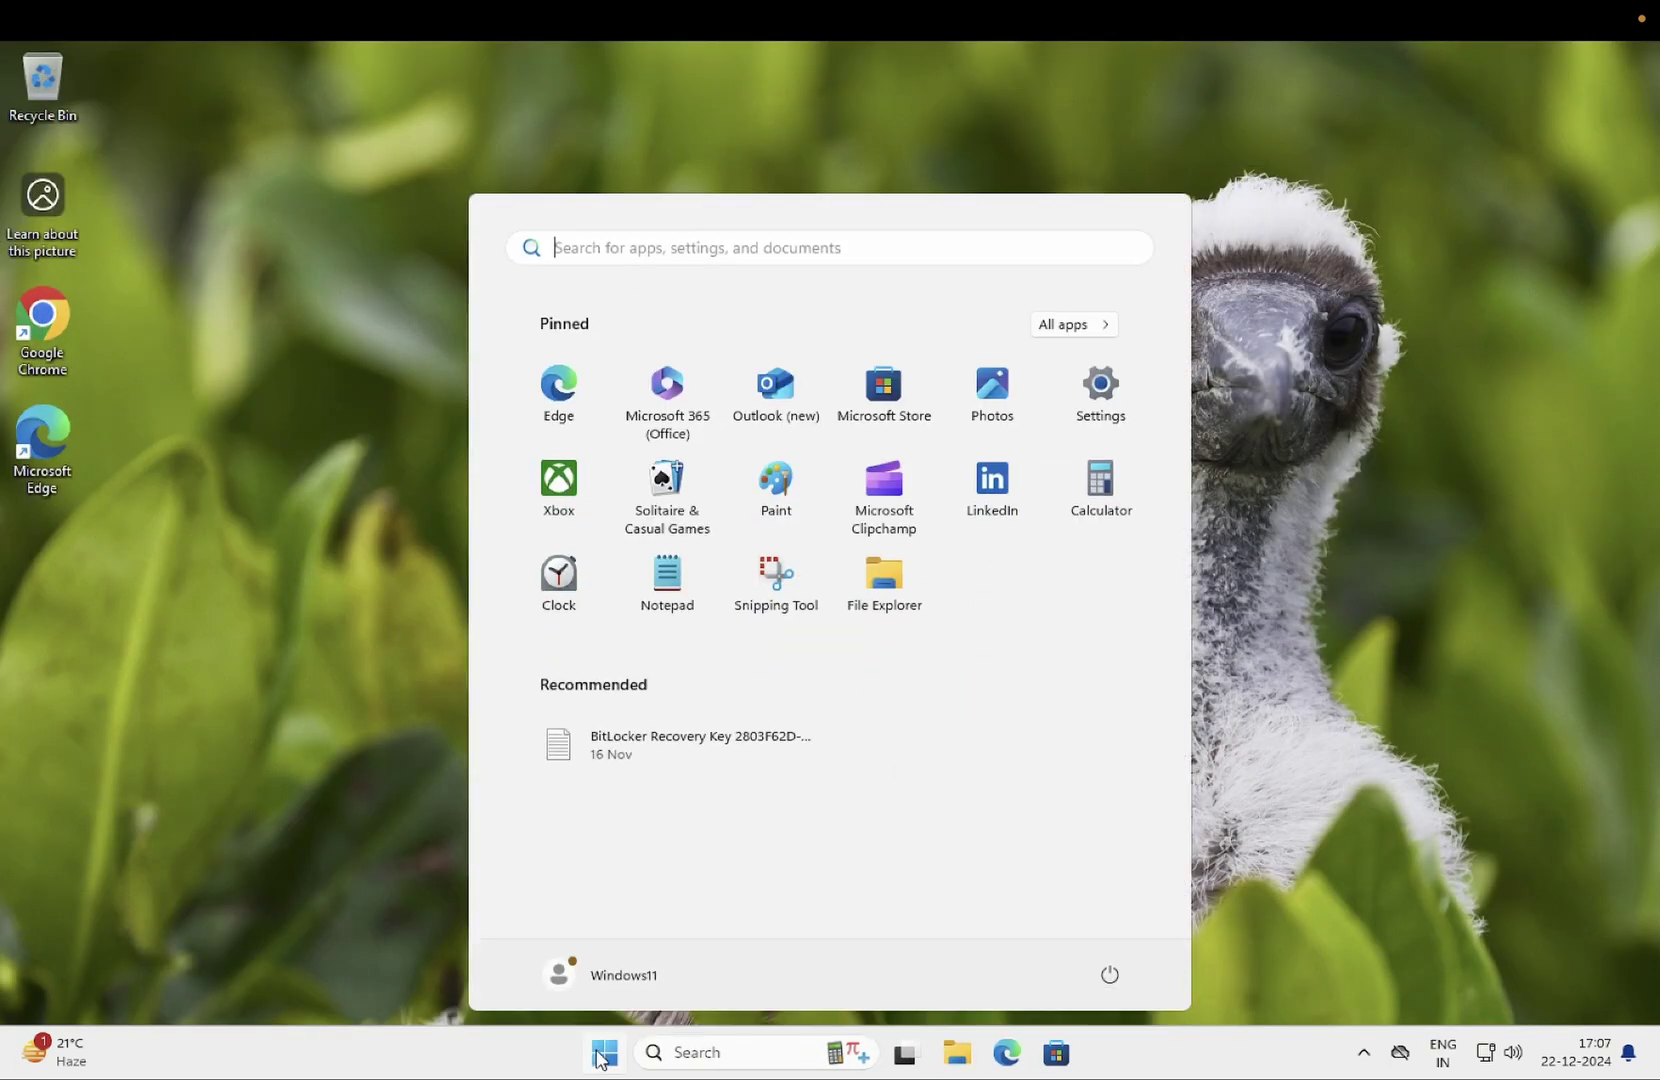
{"action": "left_click", "coordinate": [1109, 976]}
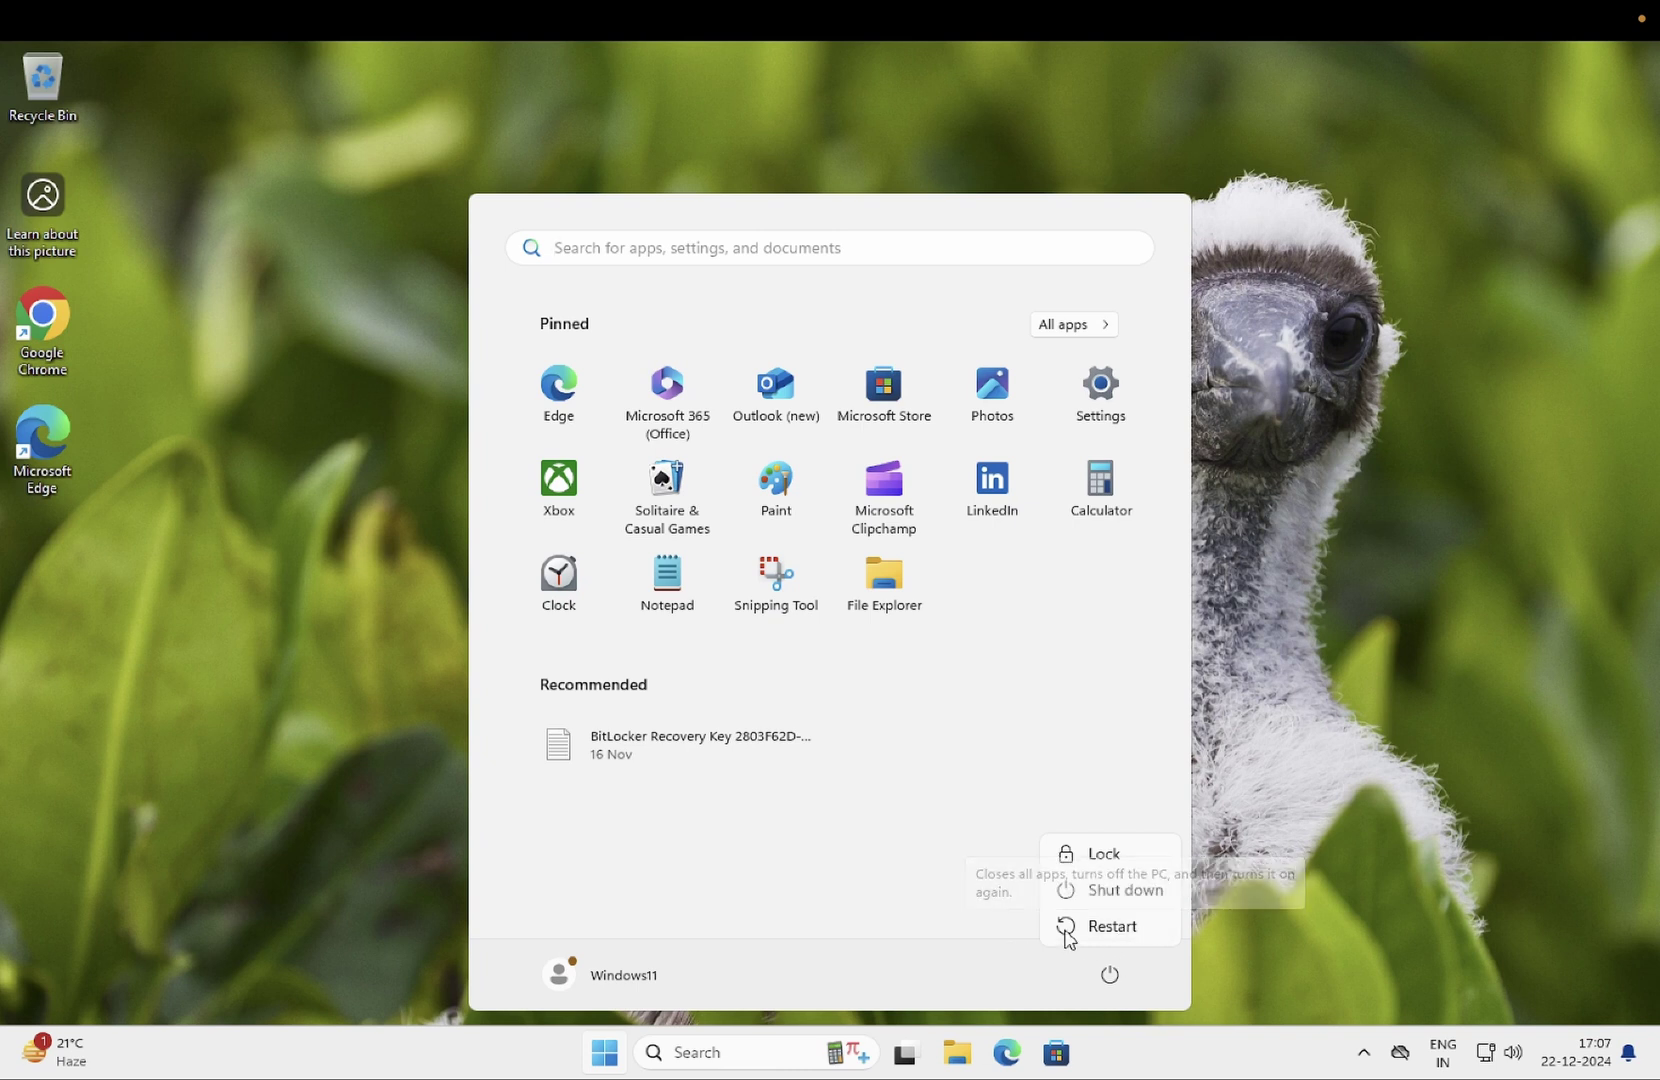
{"action": "left_click", "coordinate": [421, 587]}
Refresh the desktop from its context menu and bring up Start again
{"action": "left_click", "coordinate": [425, 417]}
{"action": "right_click", "coordinate": [425, 417]}
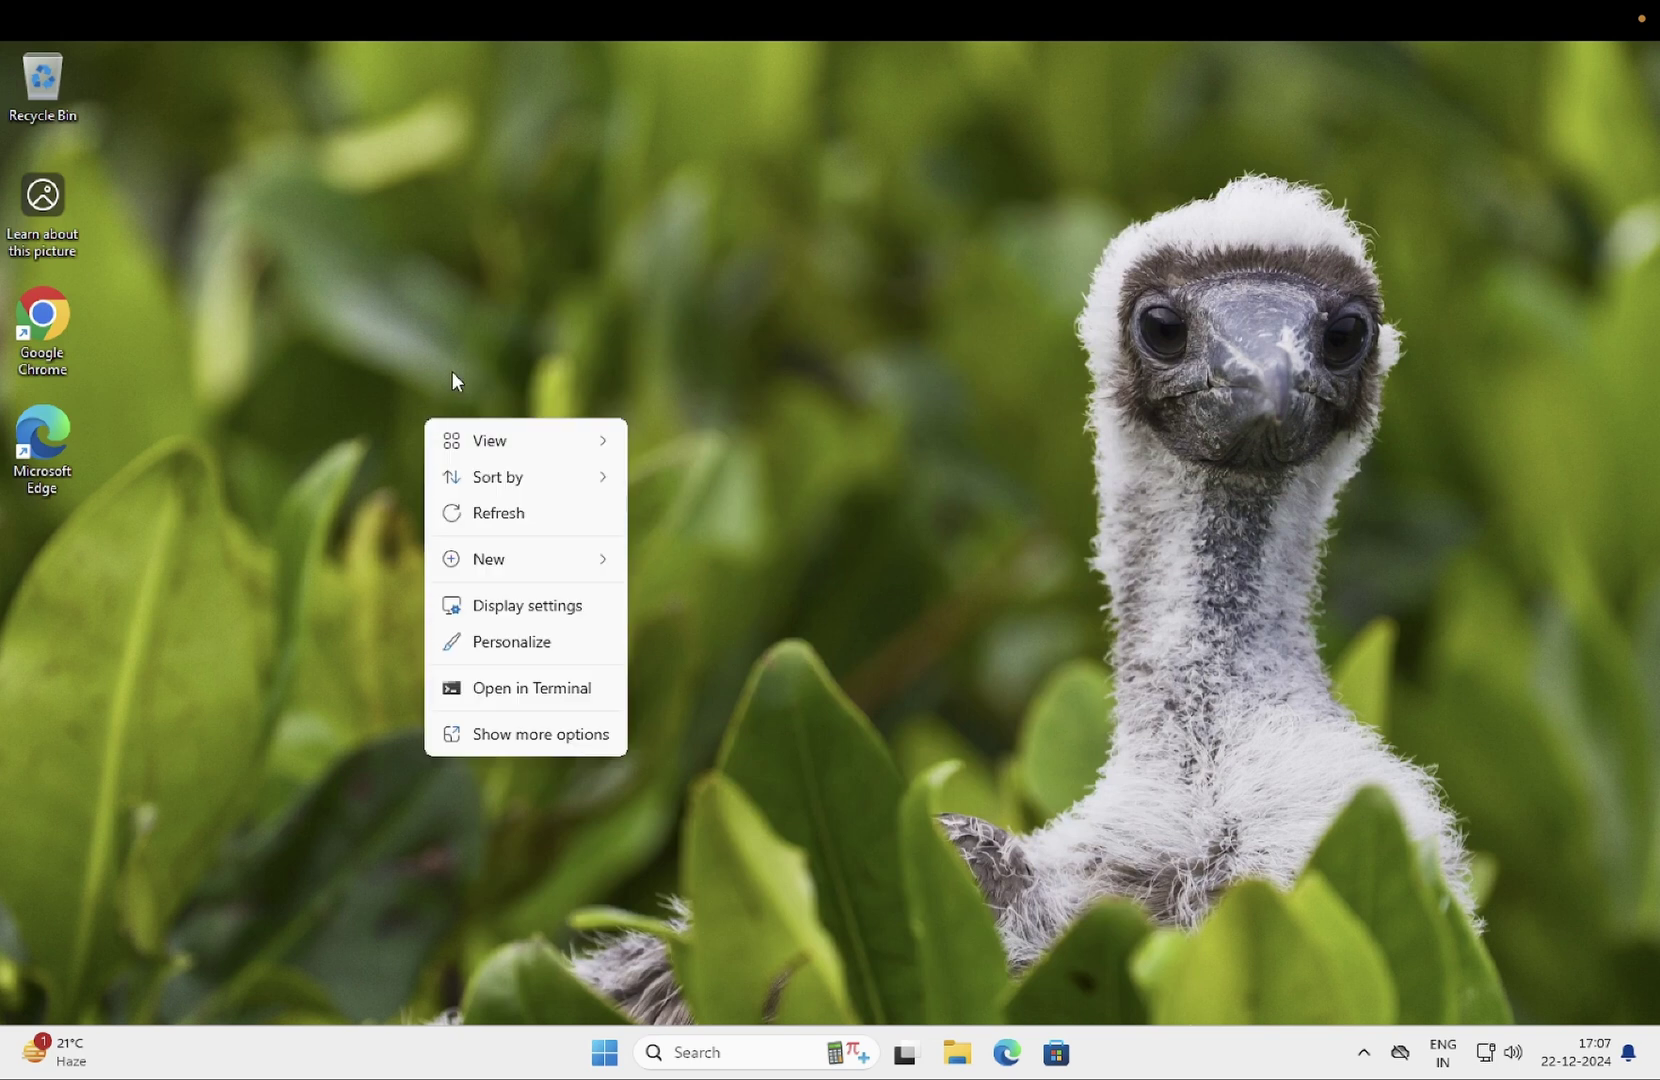
{"action": "left_click", "coordinate": [515, 517]}
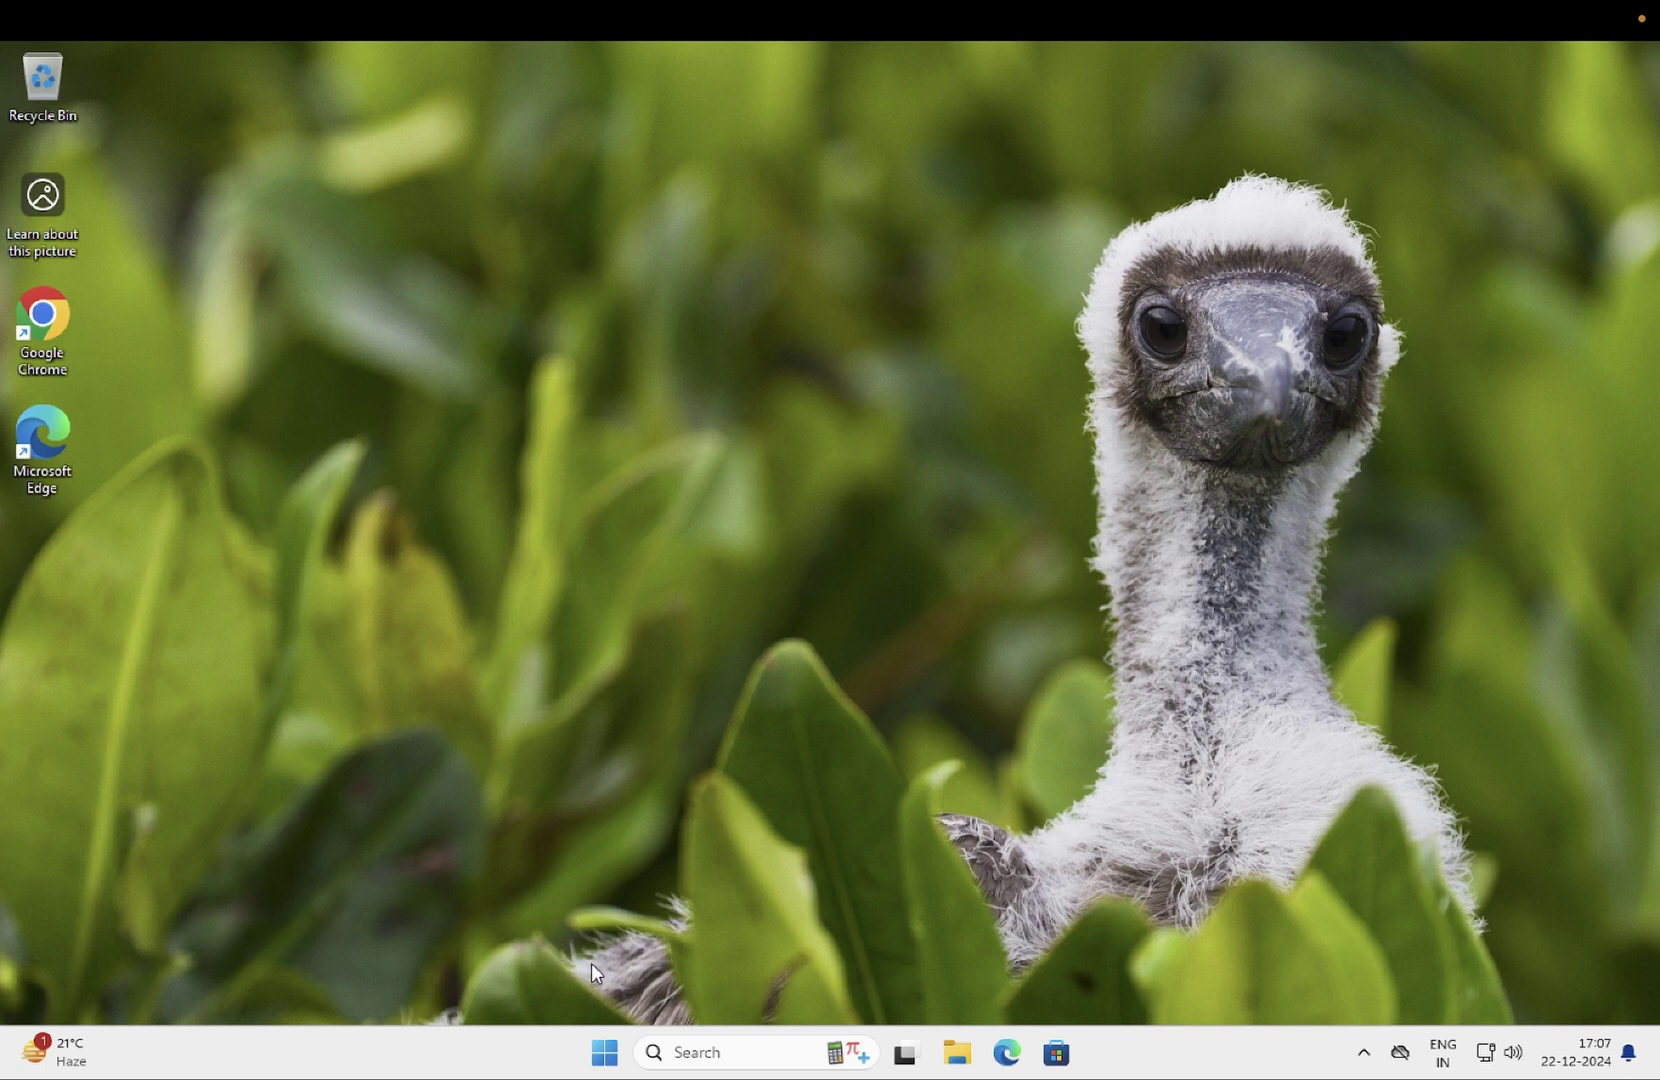
{"action": "left_click", "coordinate": [604, 1053]}
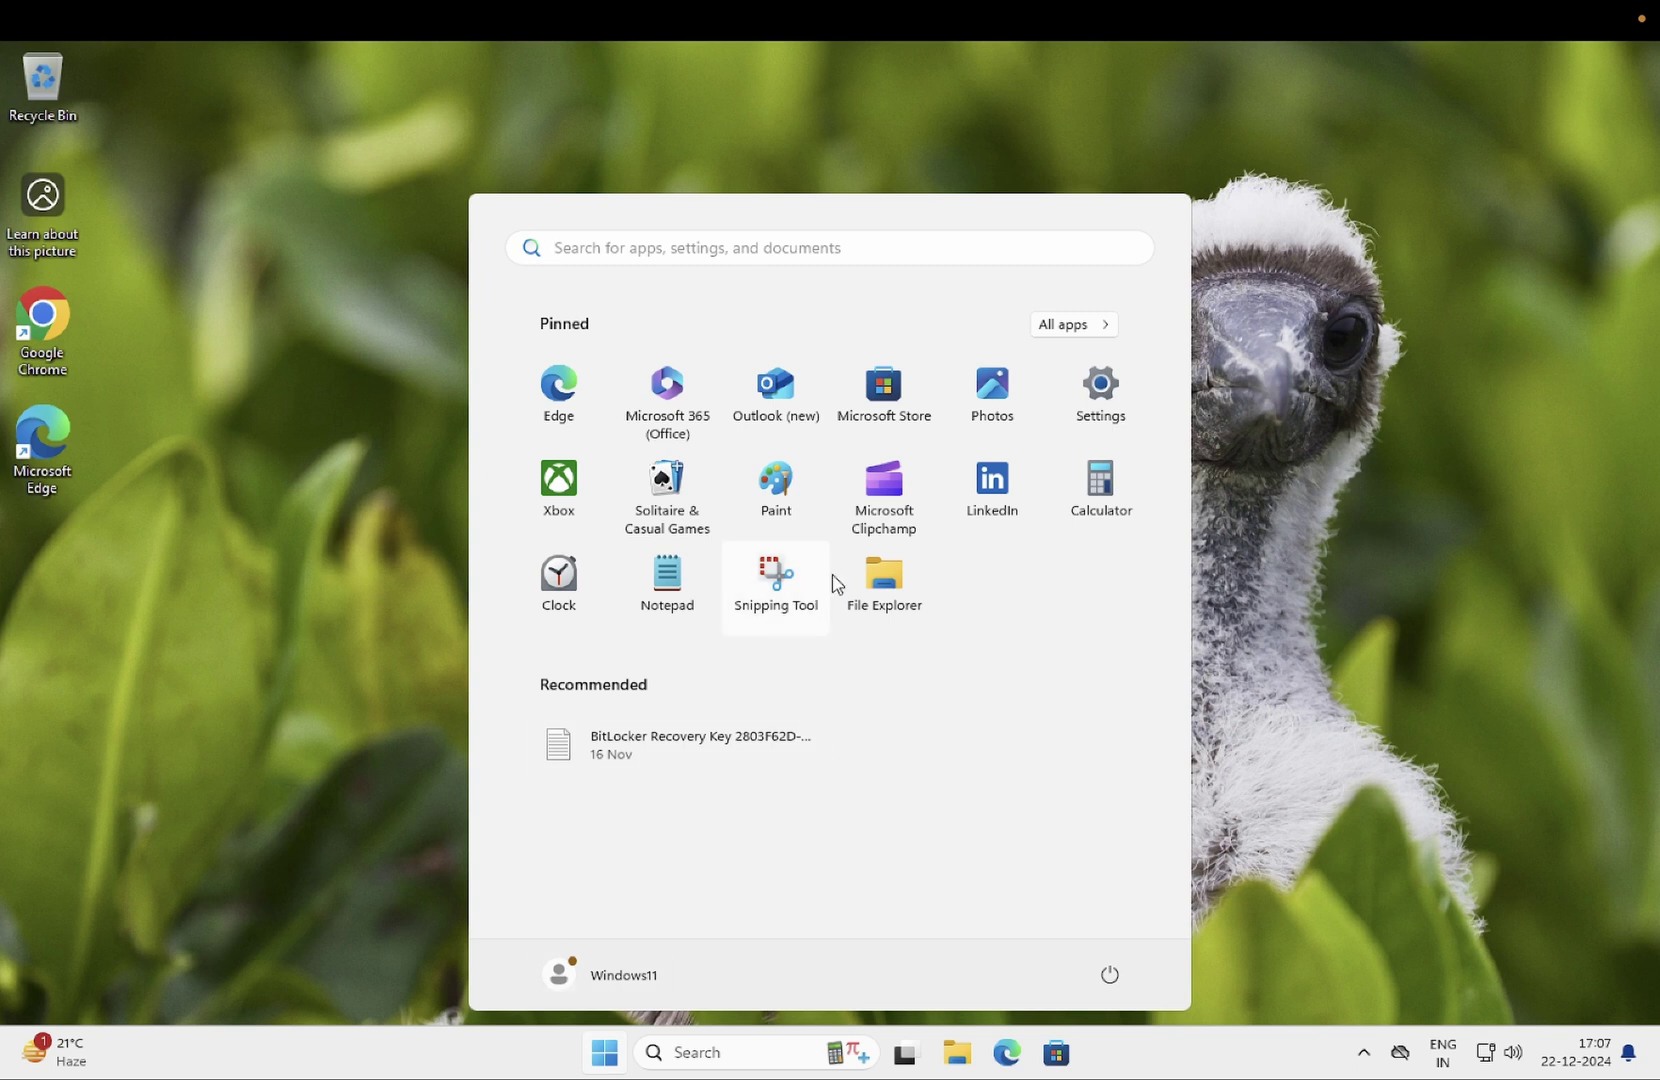
Go to Settings > Windows Update > Update history > Uninstall updates
{"action": "left_click", "coordinate": [1093, 424]}
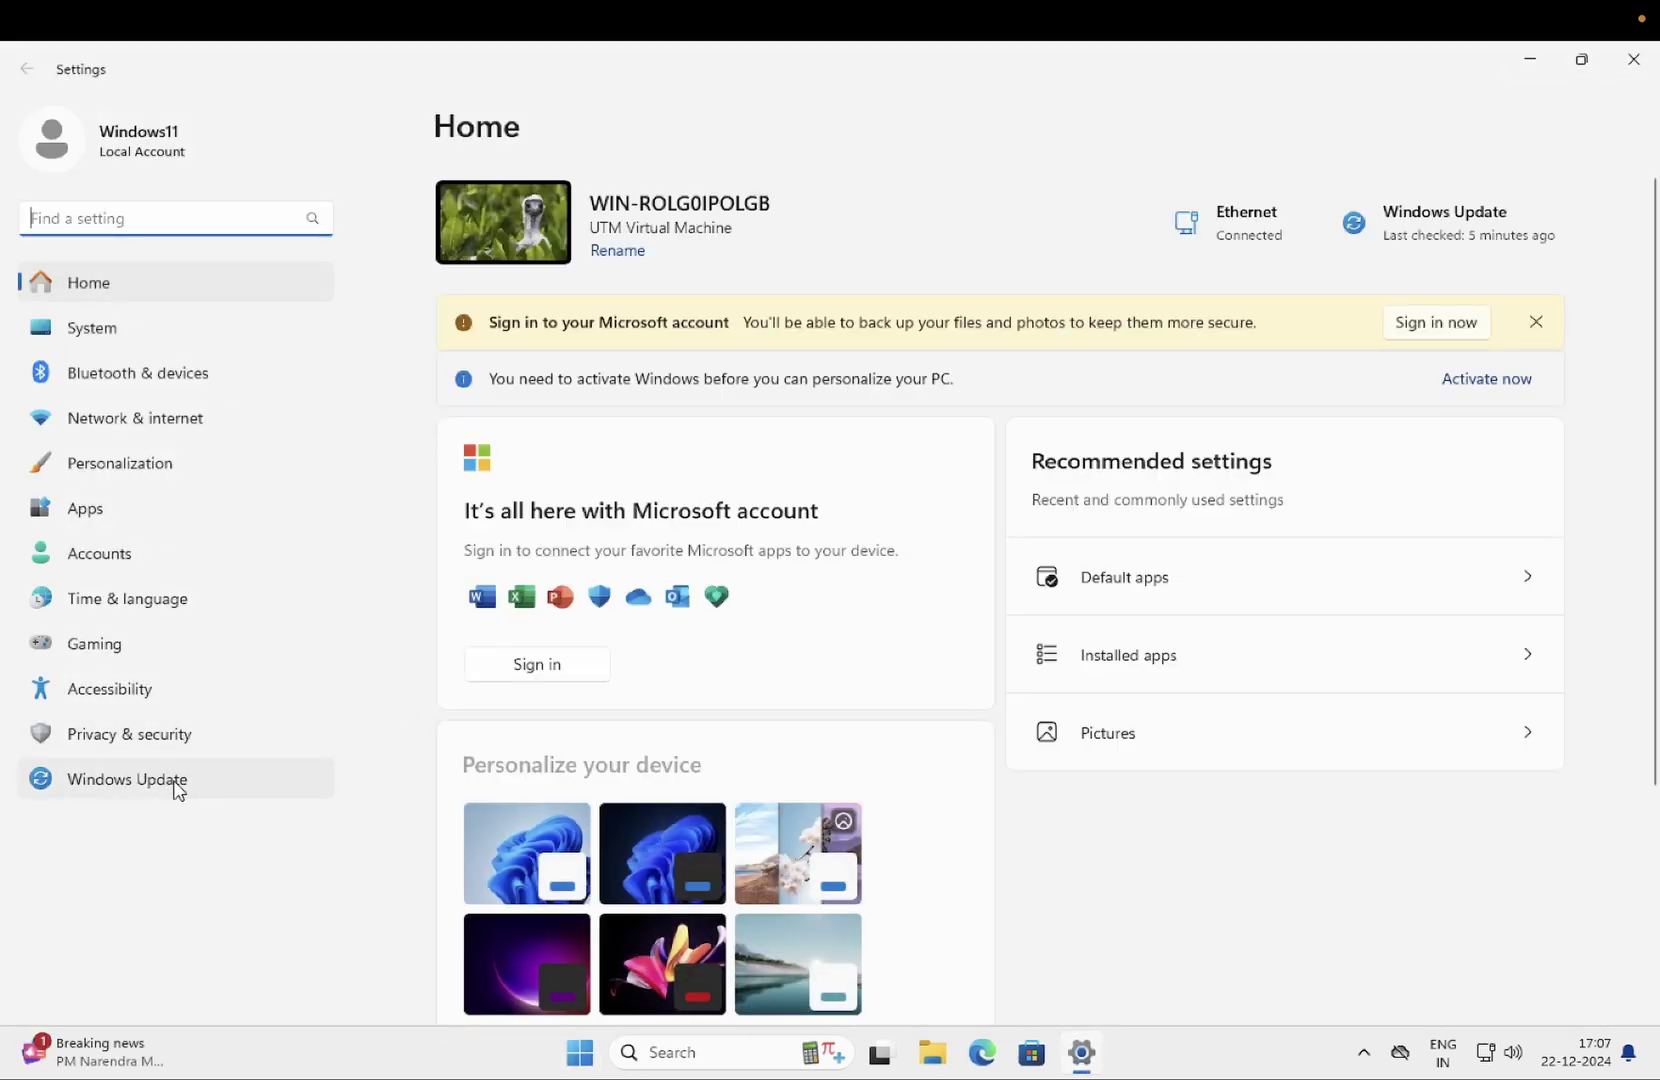
{"action": "left_click", "coordinate": [174, 781]}
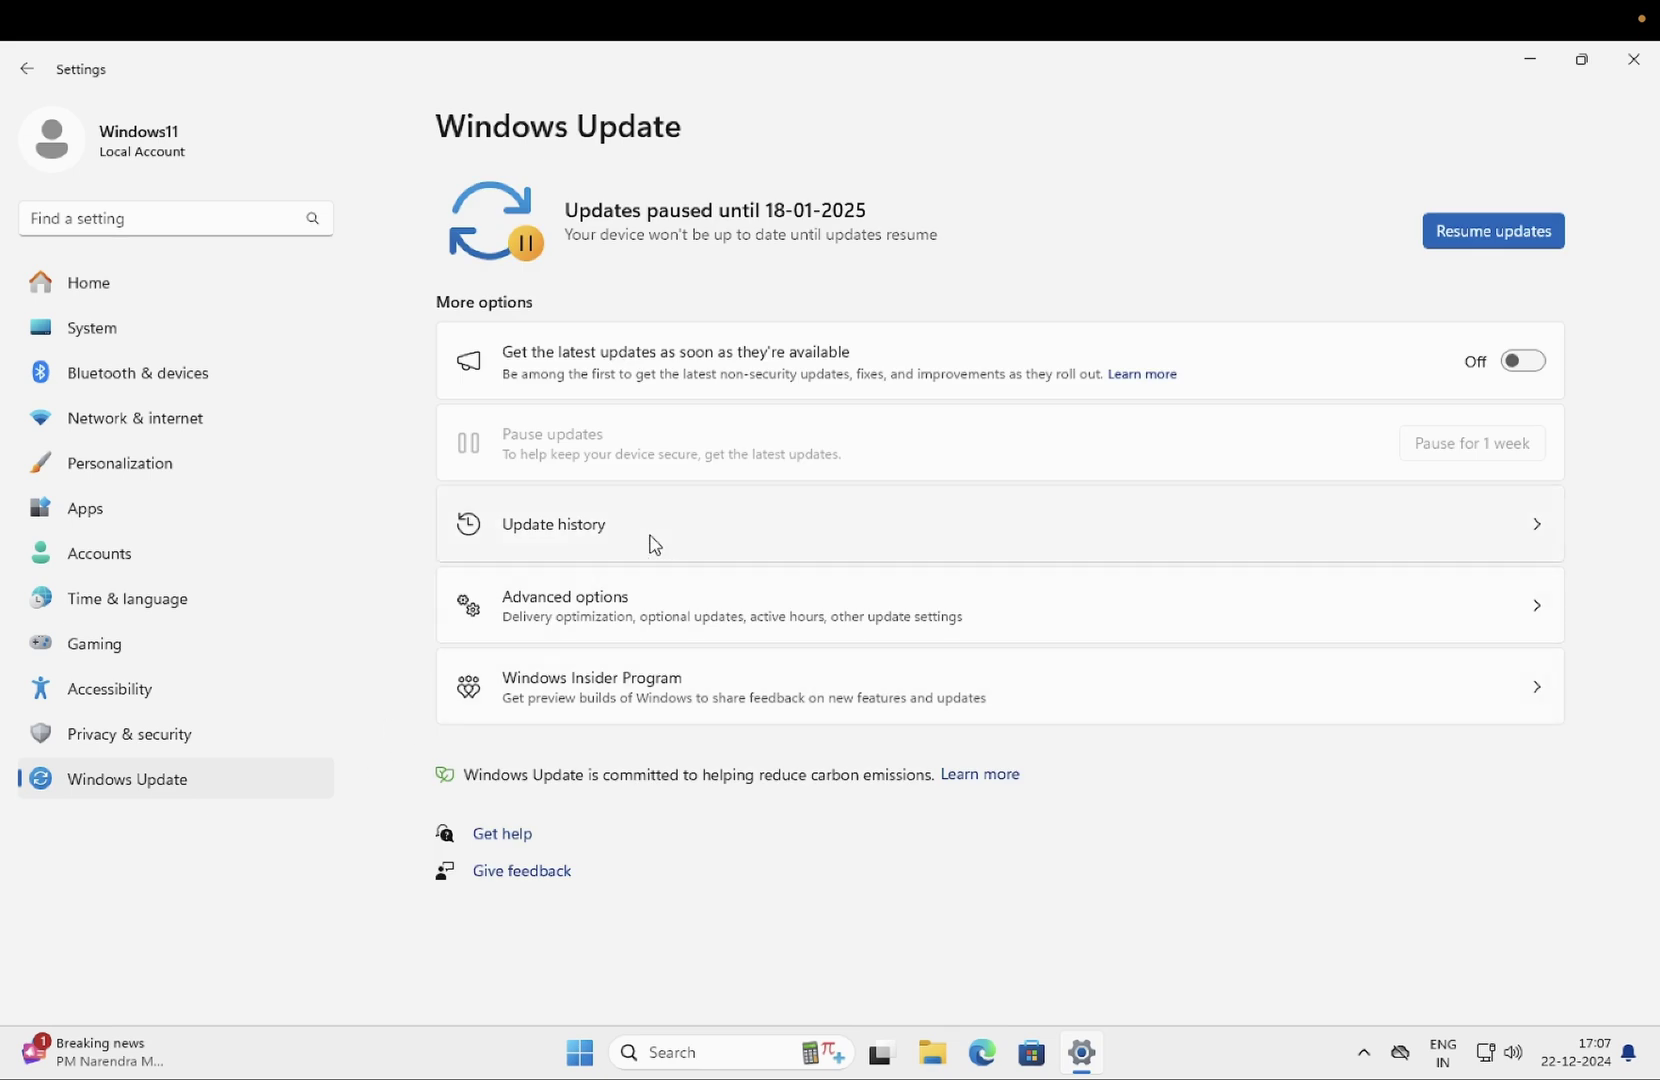
{"action": "left_click", "coordinate": [652, 541]}
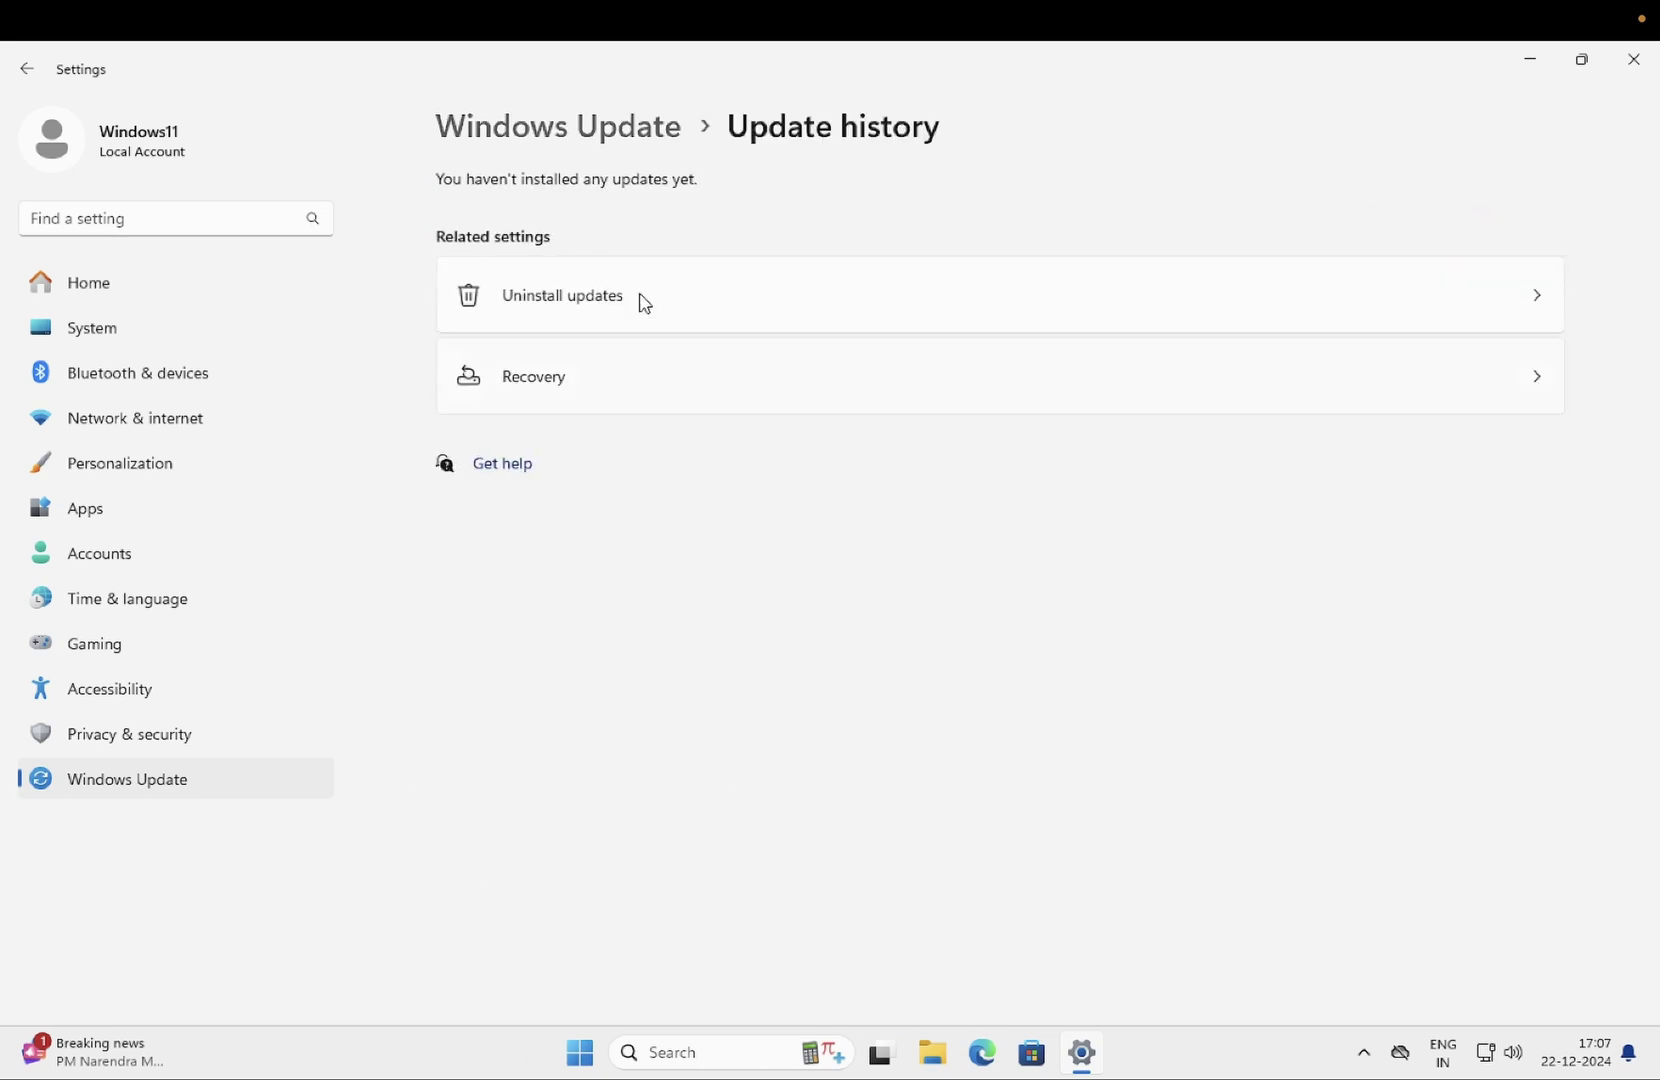
{"action": "left_click", "coordinate": [667, 291]}
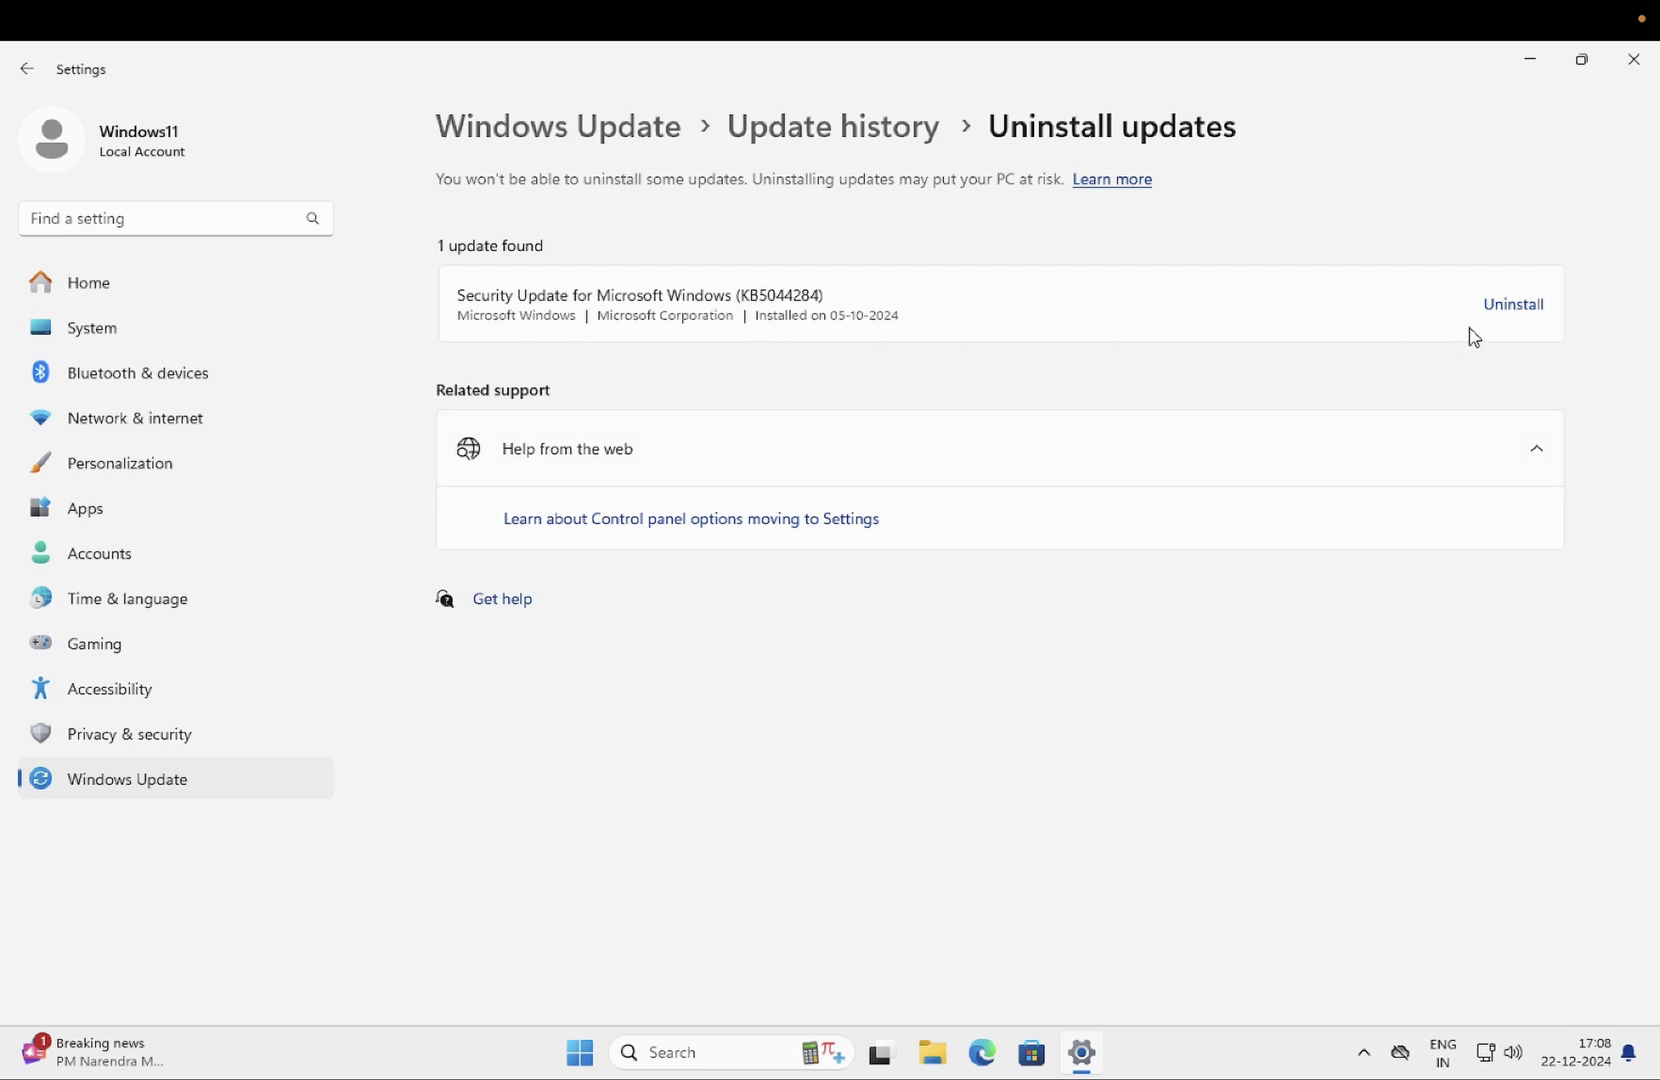
Uninstall security update KB5044284, confirming the removal
{"action": "left_click", "coordinate": [1494, 319]}
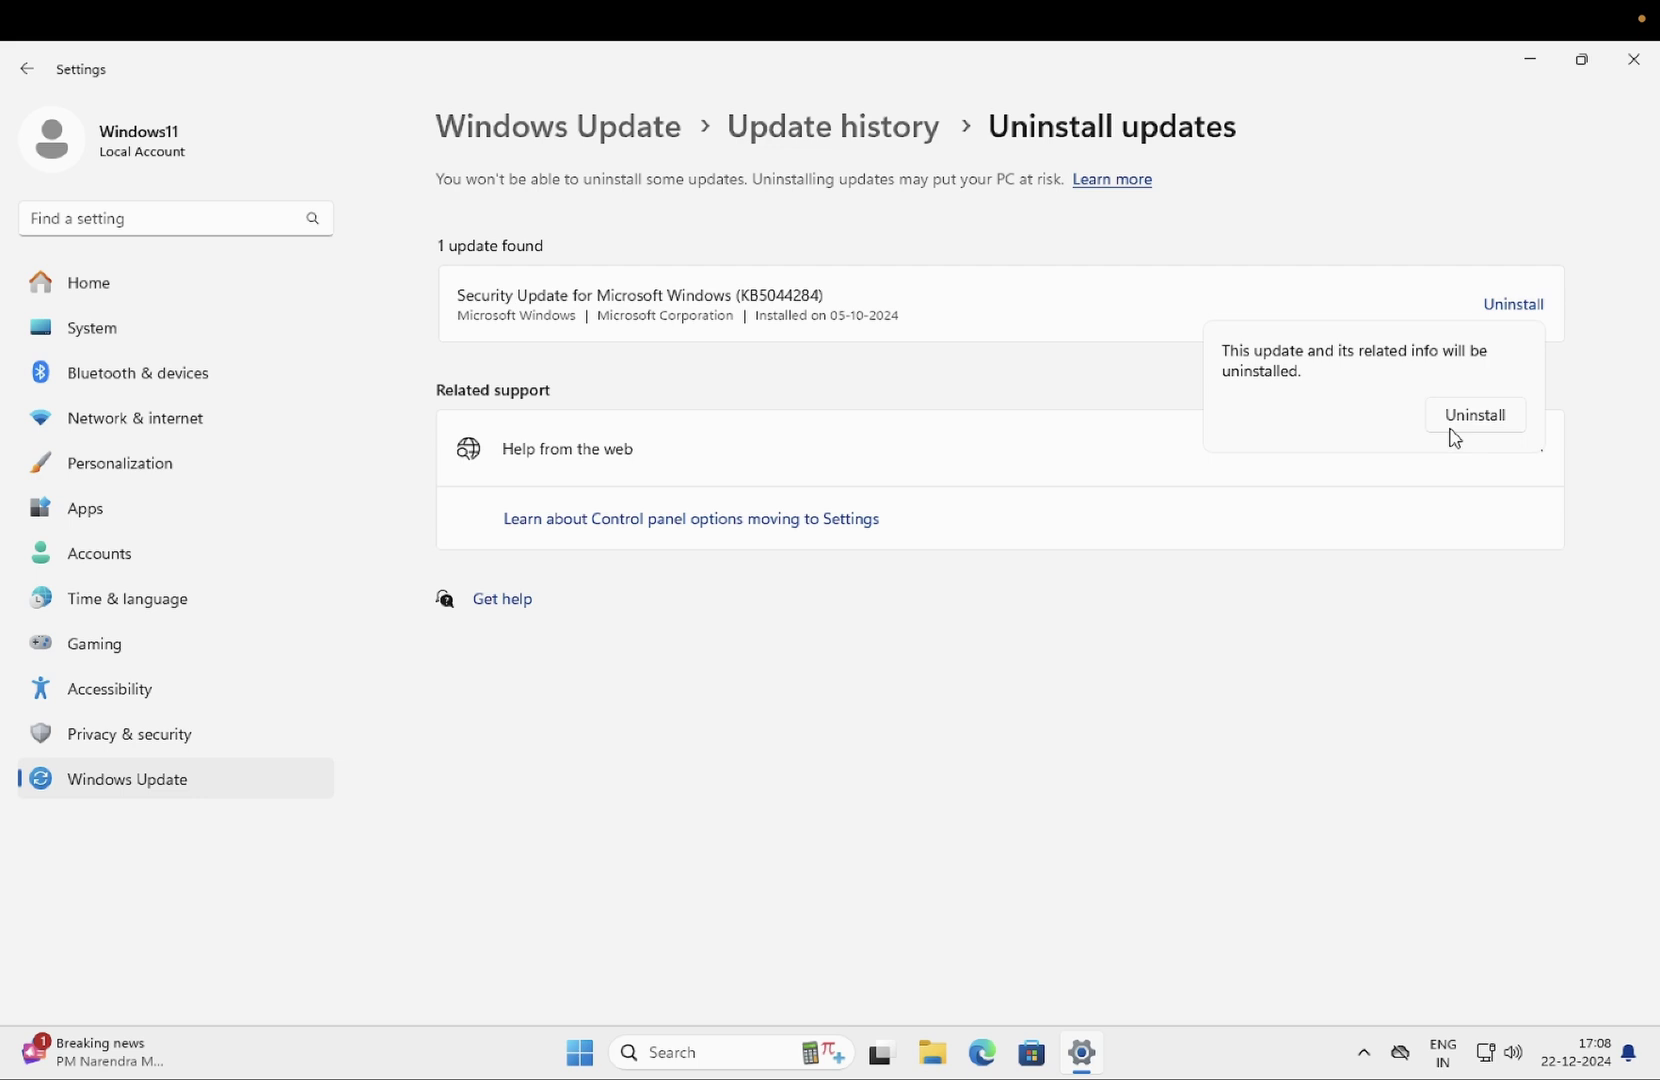
{"action": "left_click", "coordinate": [1458, 431]}
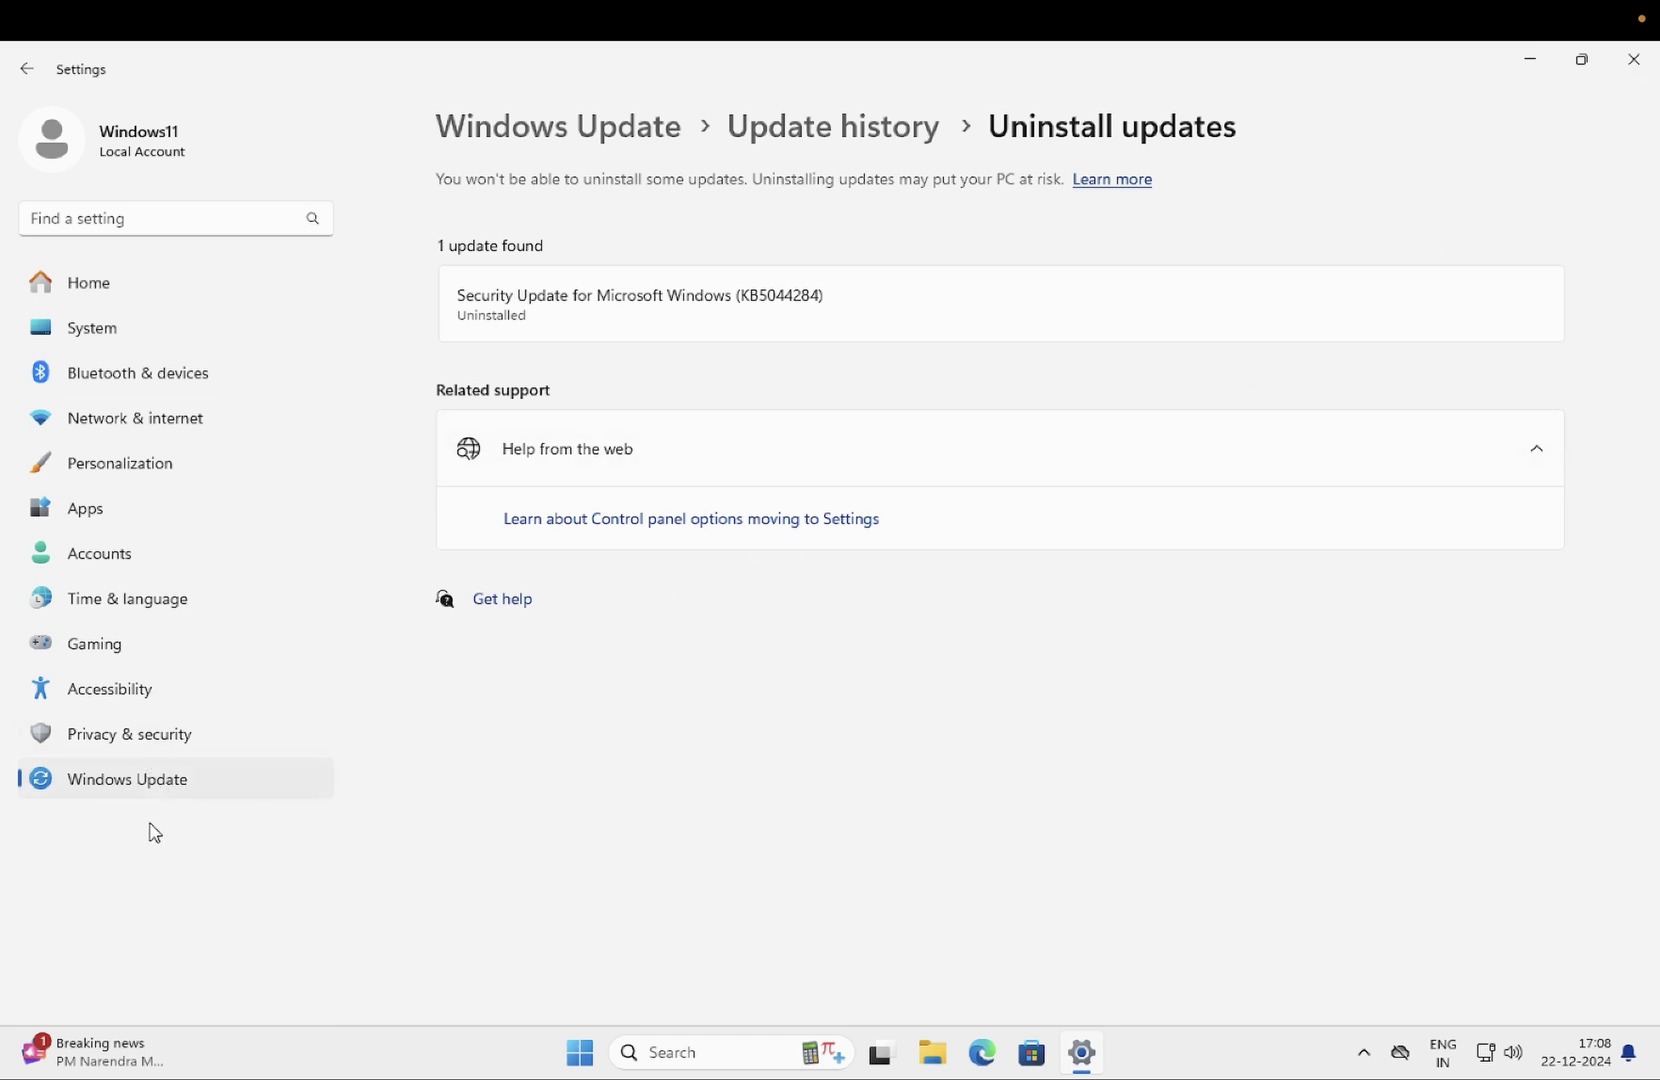
On Windows Update, turn on getting the latest updates early and resume paused updates
{"action": "left_click", "coordinate": [110, 787]}
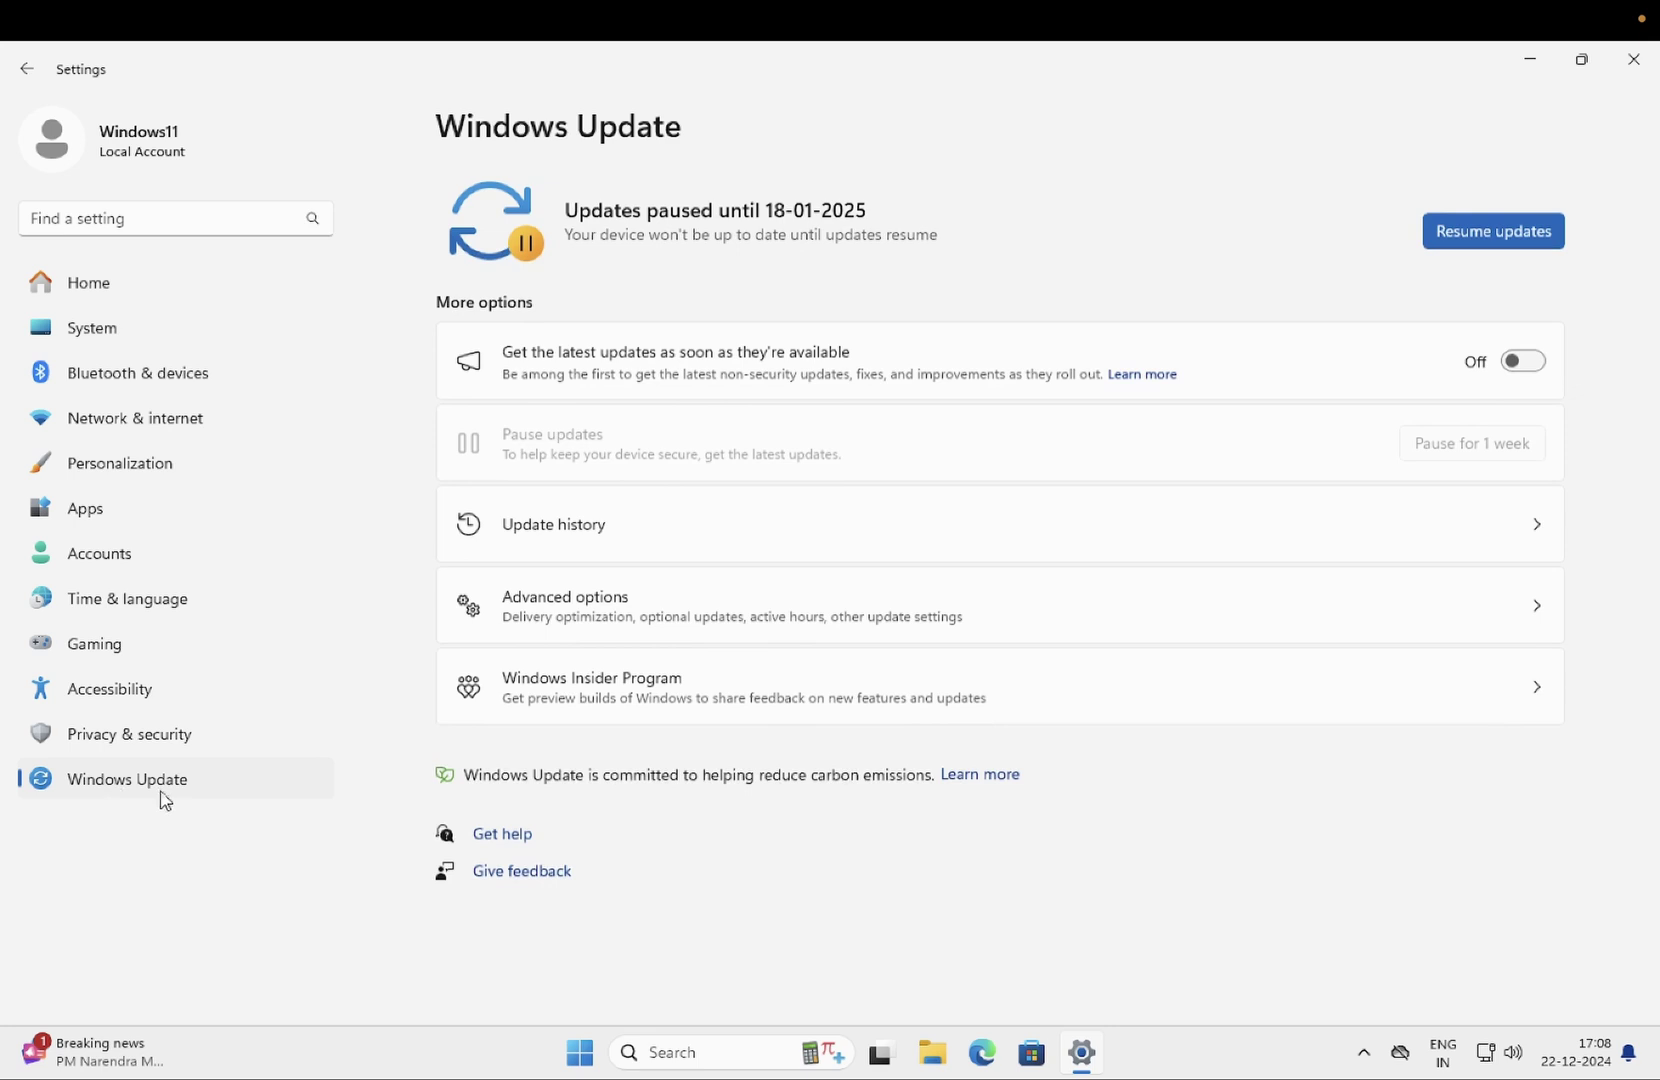
{"action": "left_click", "coordinate": [1504, 366]}
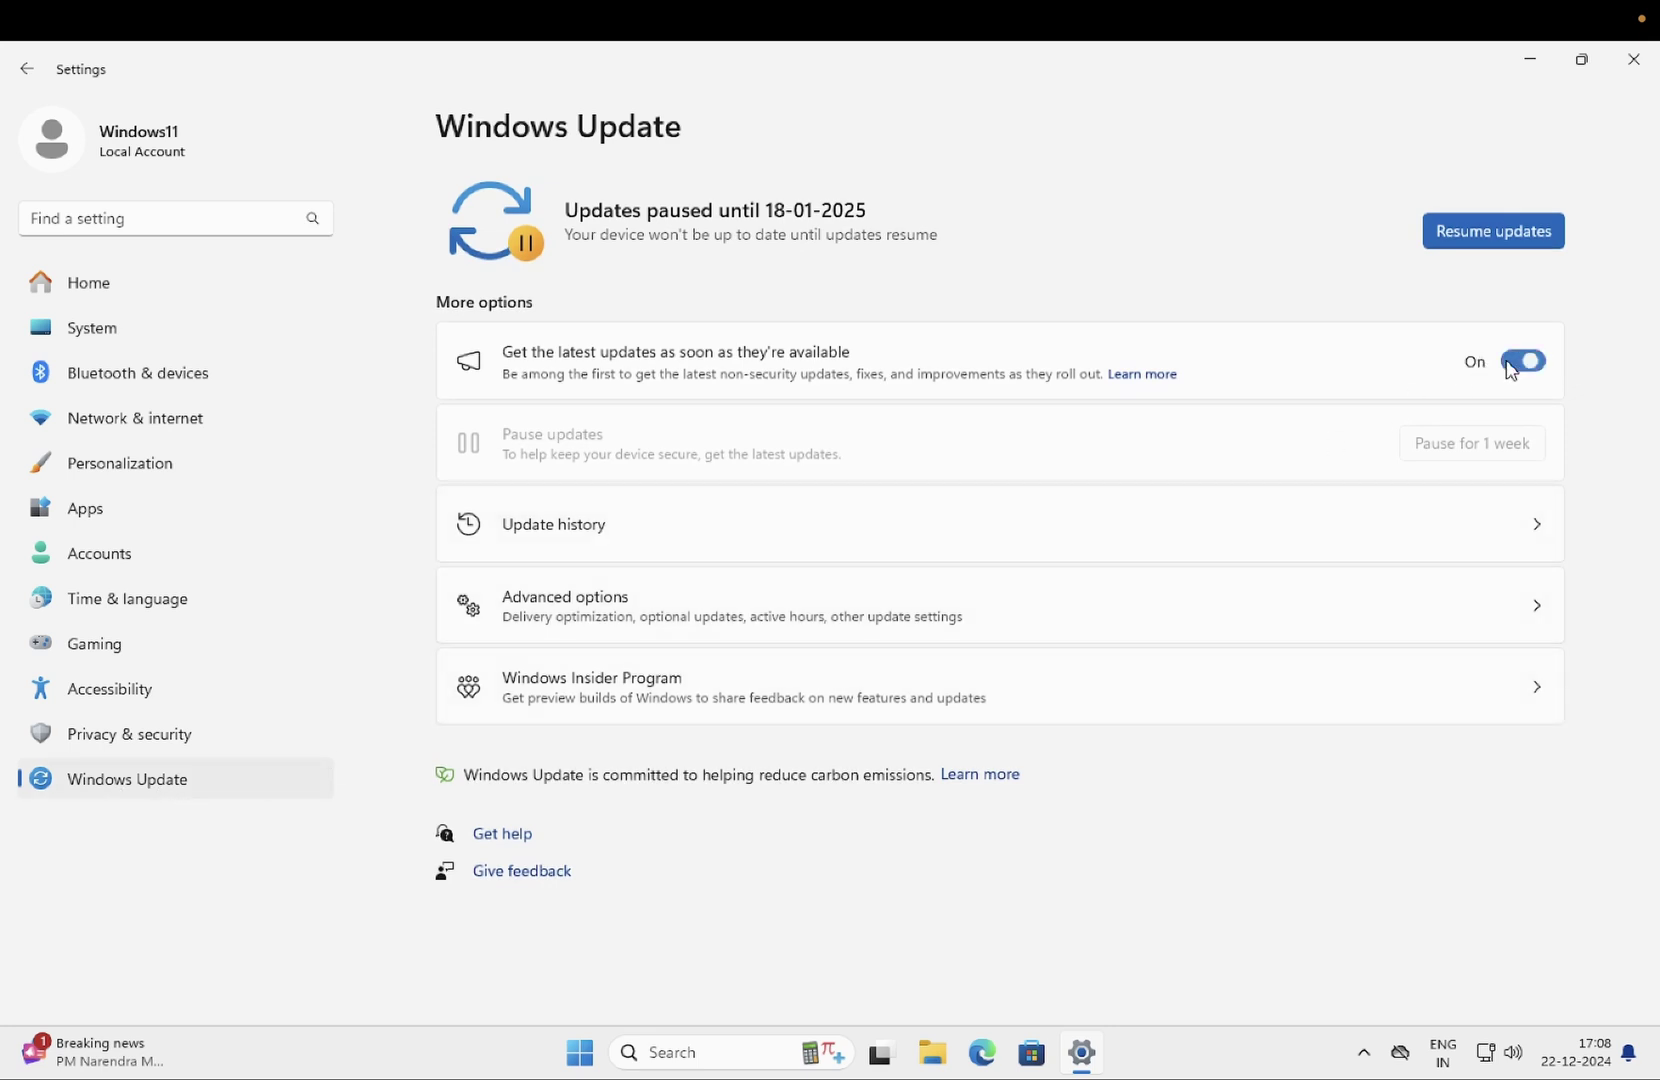
{"action": "left_click", "coordinate": [1517, 238]}
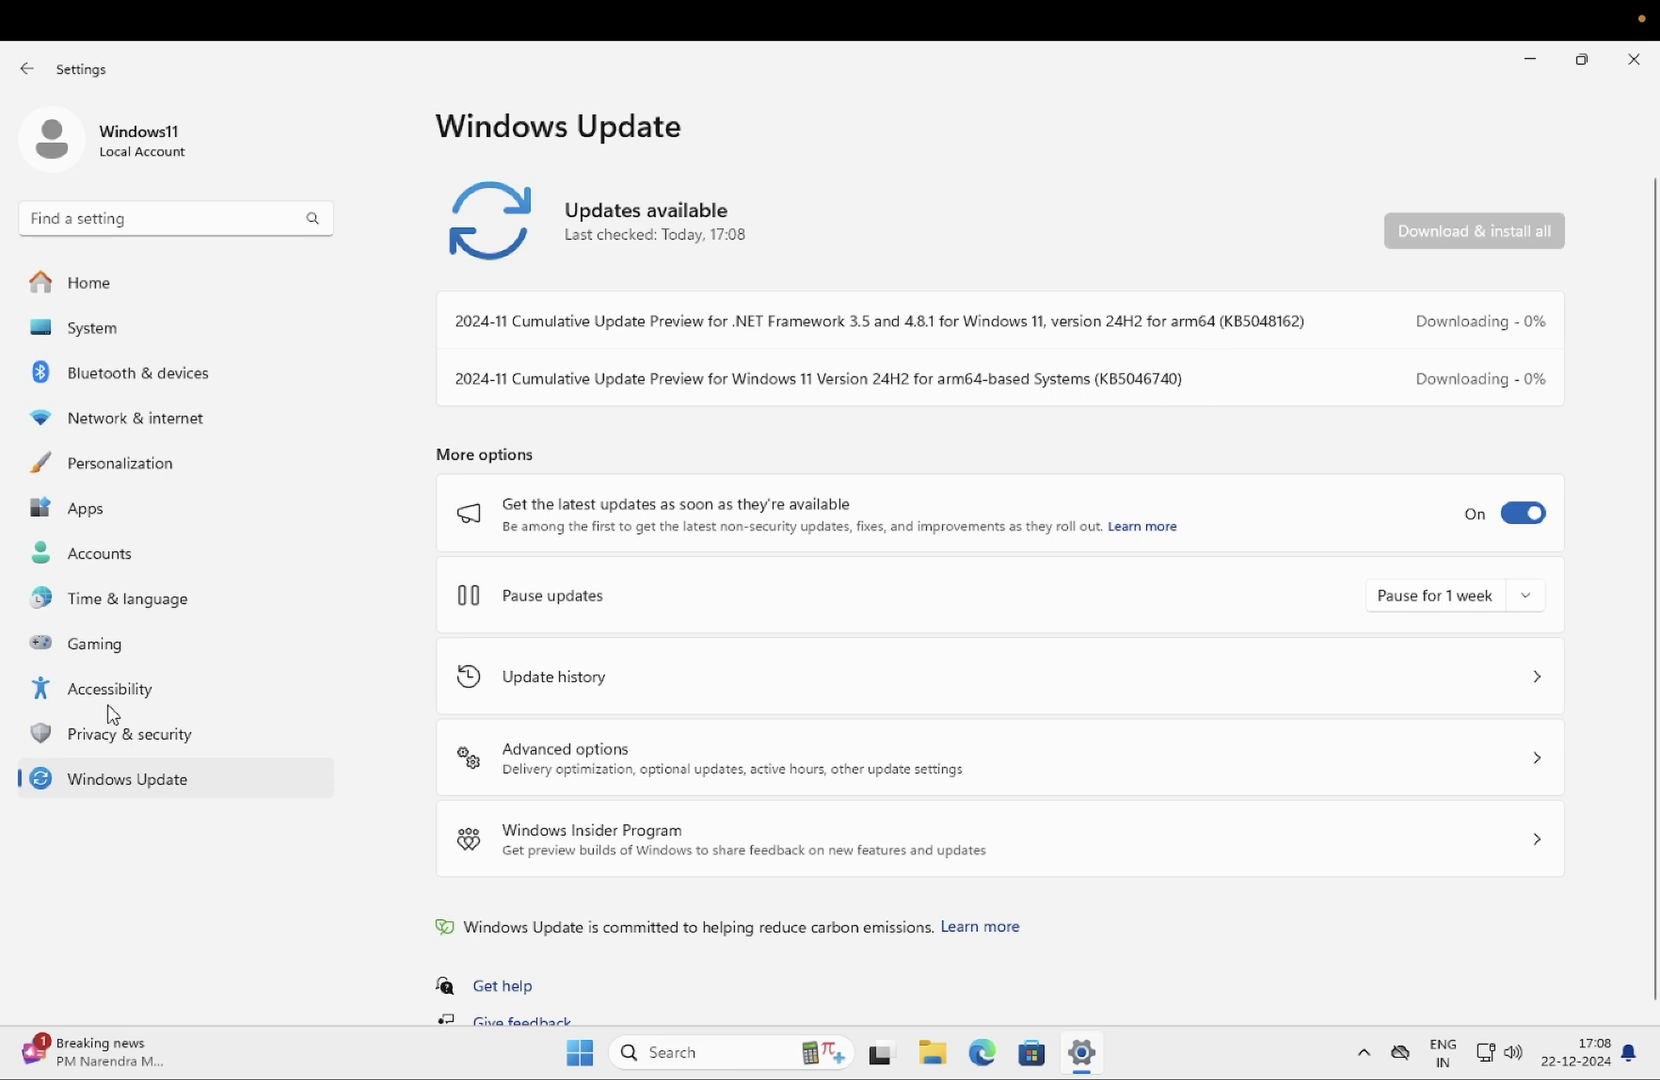
{"action": "left_click", "coordinate": [169, 569]}
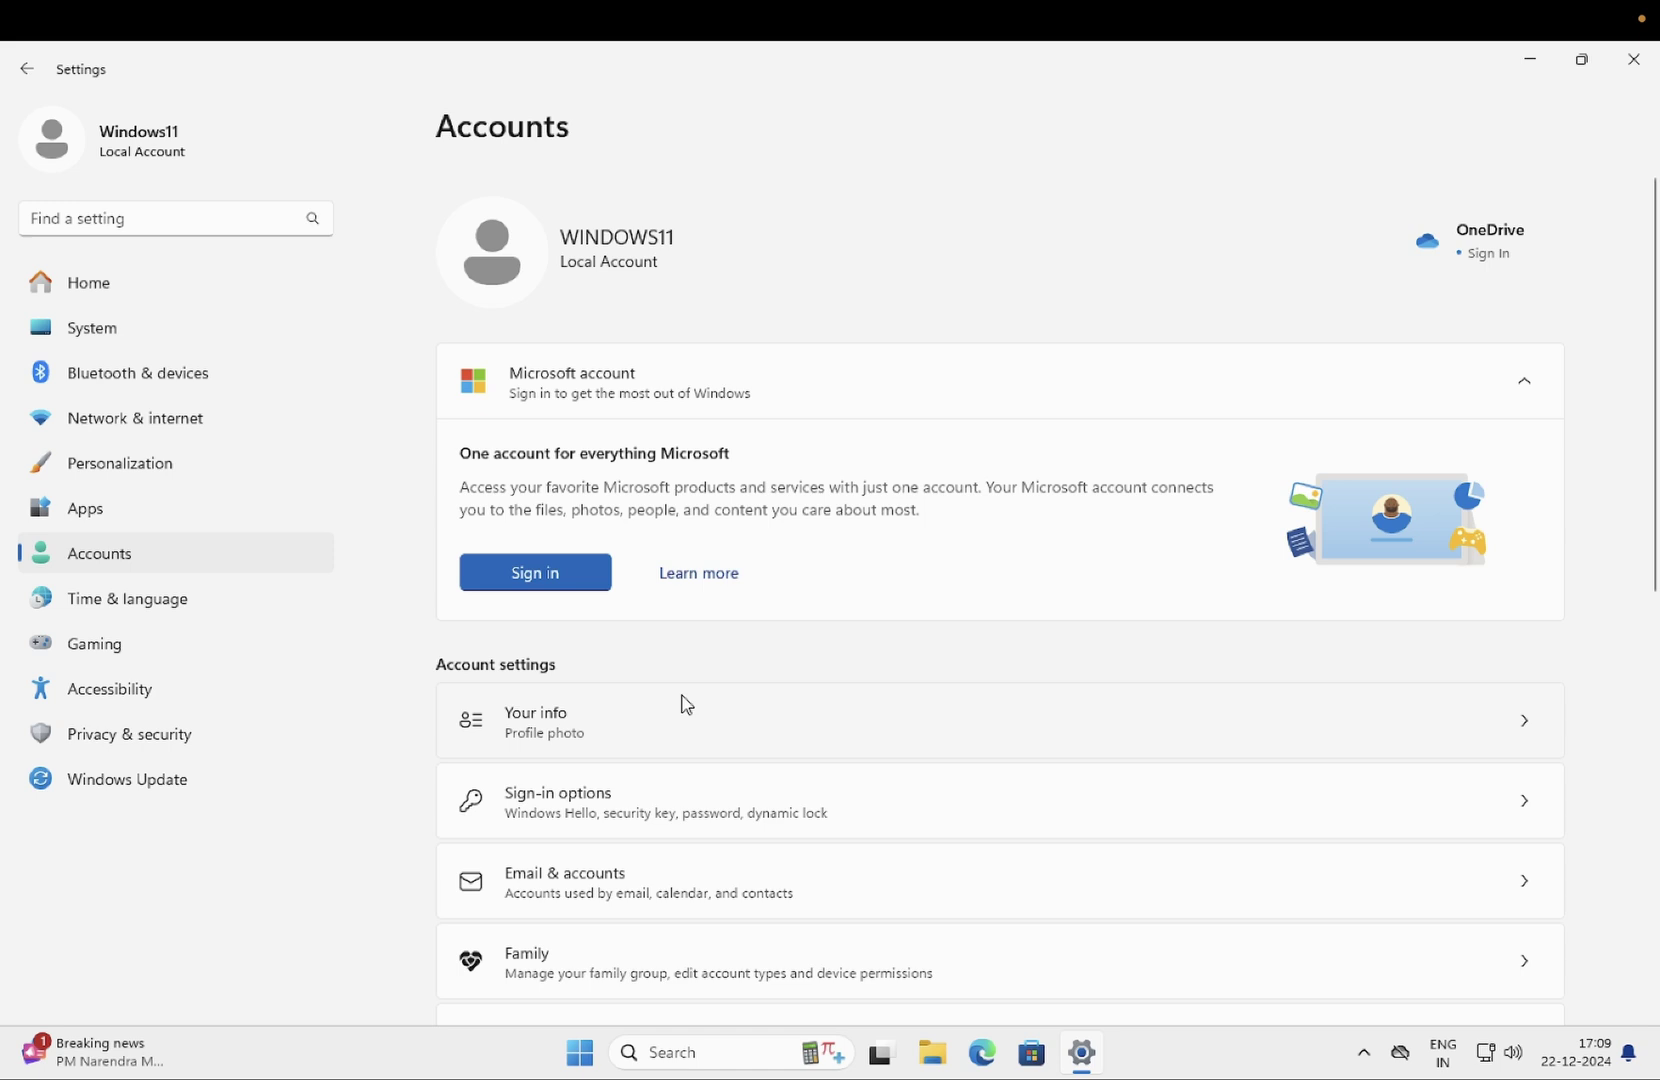
View the Fingerprint recognition (Windows Hello) details under Sign-in options
{"action": "left_click", "coordinate": [637, 811]}
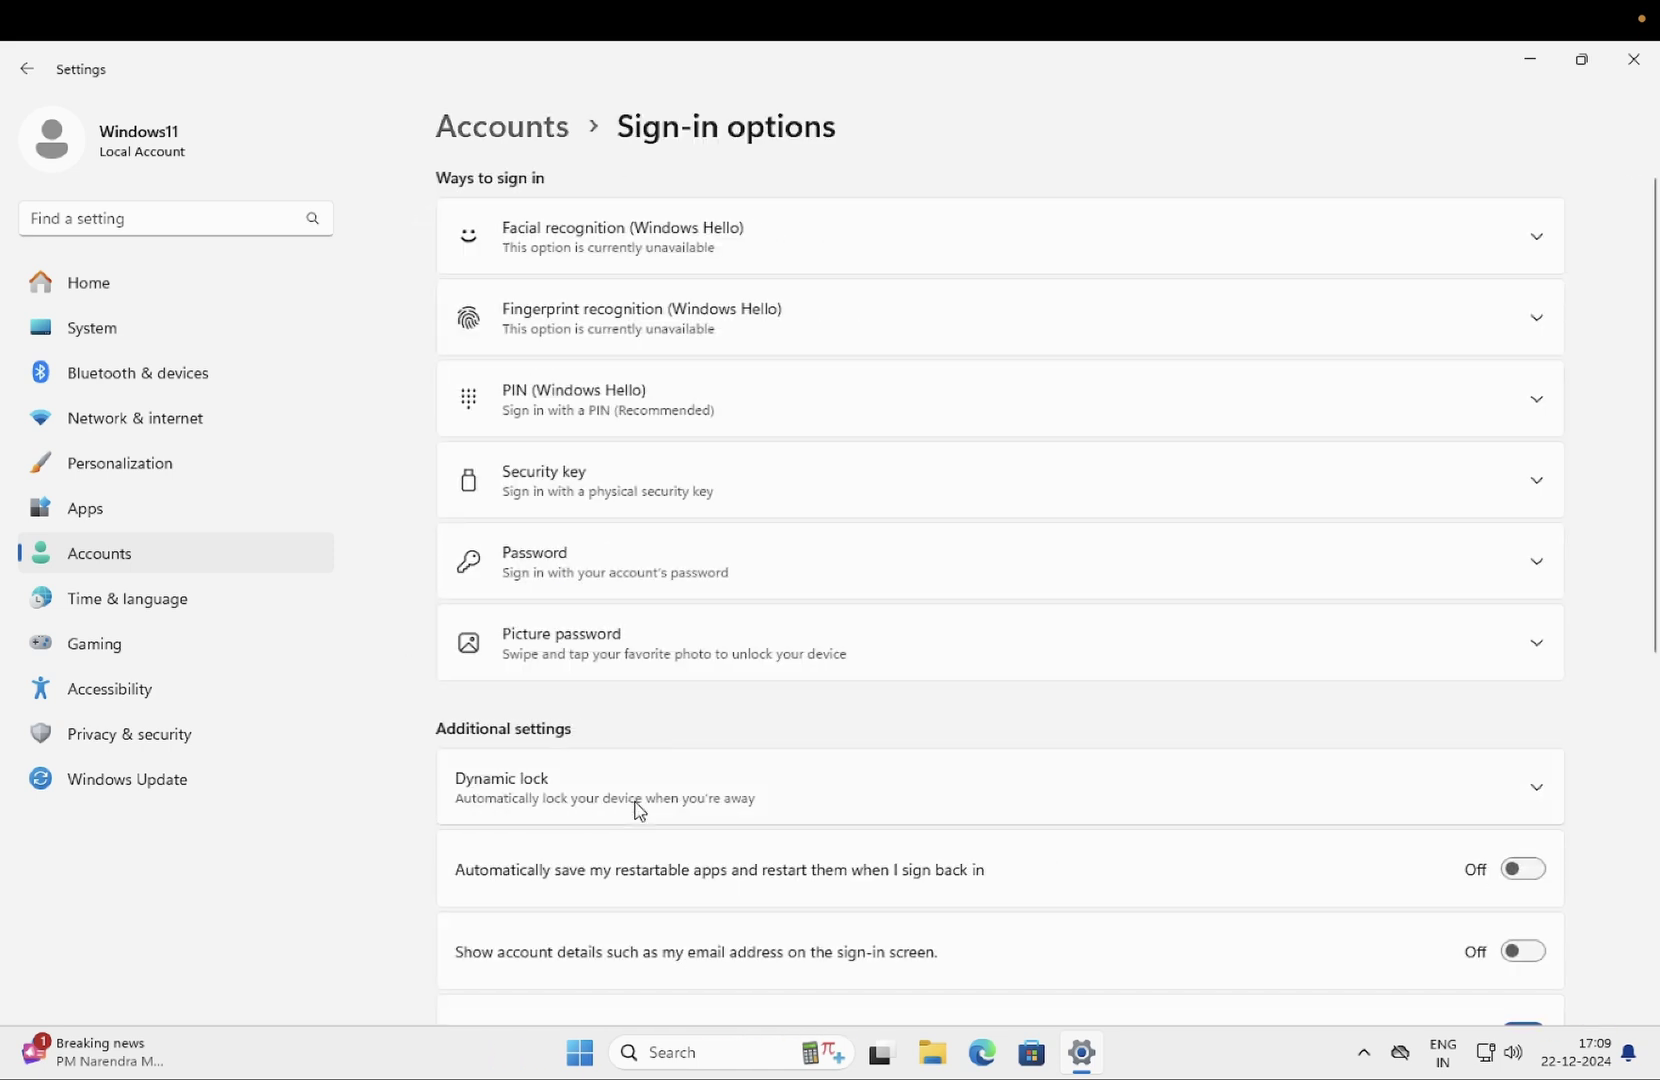
{"action": "left_click", "coordinate": [800, 321]}
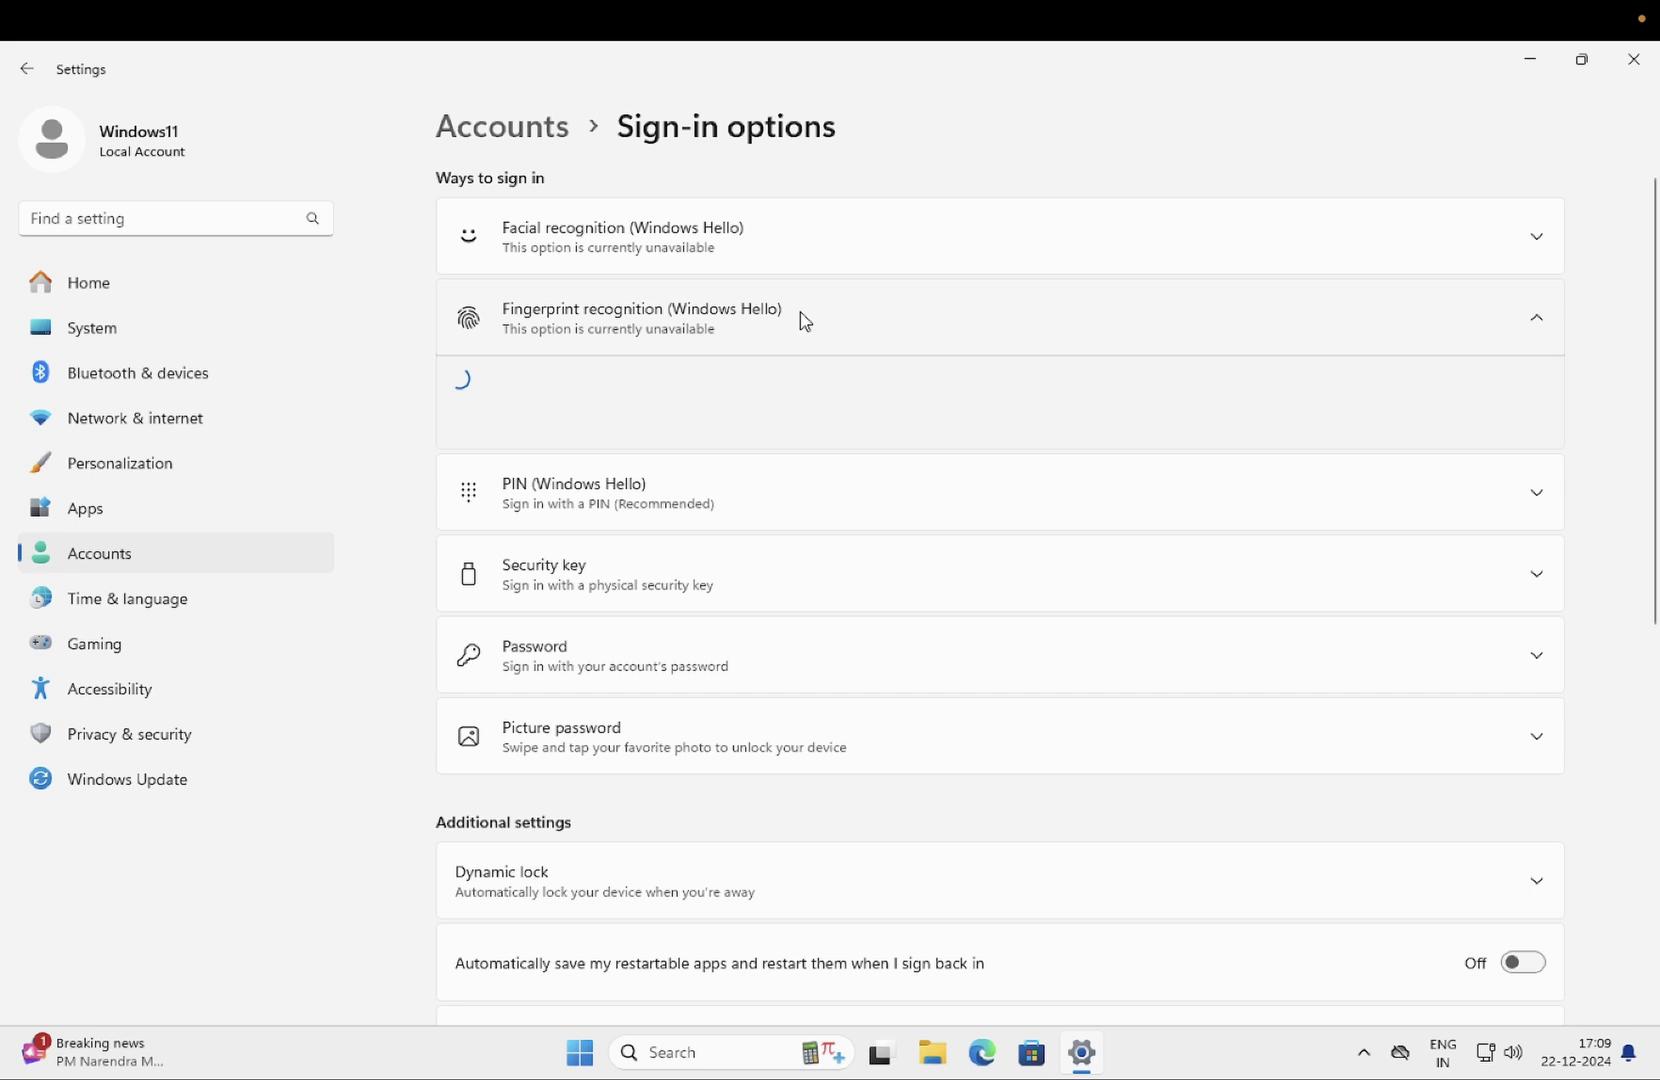
Show the desktop and open the Windows Temp folder with the Run command 'temp'
{"action": "key", "text": "super+d"}
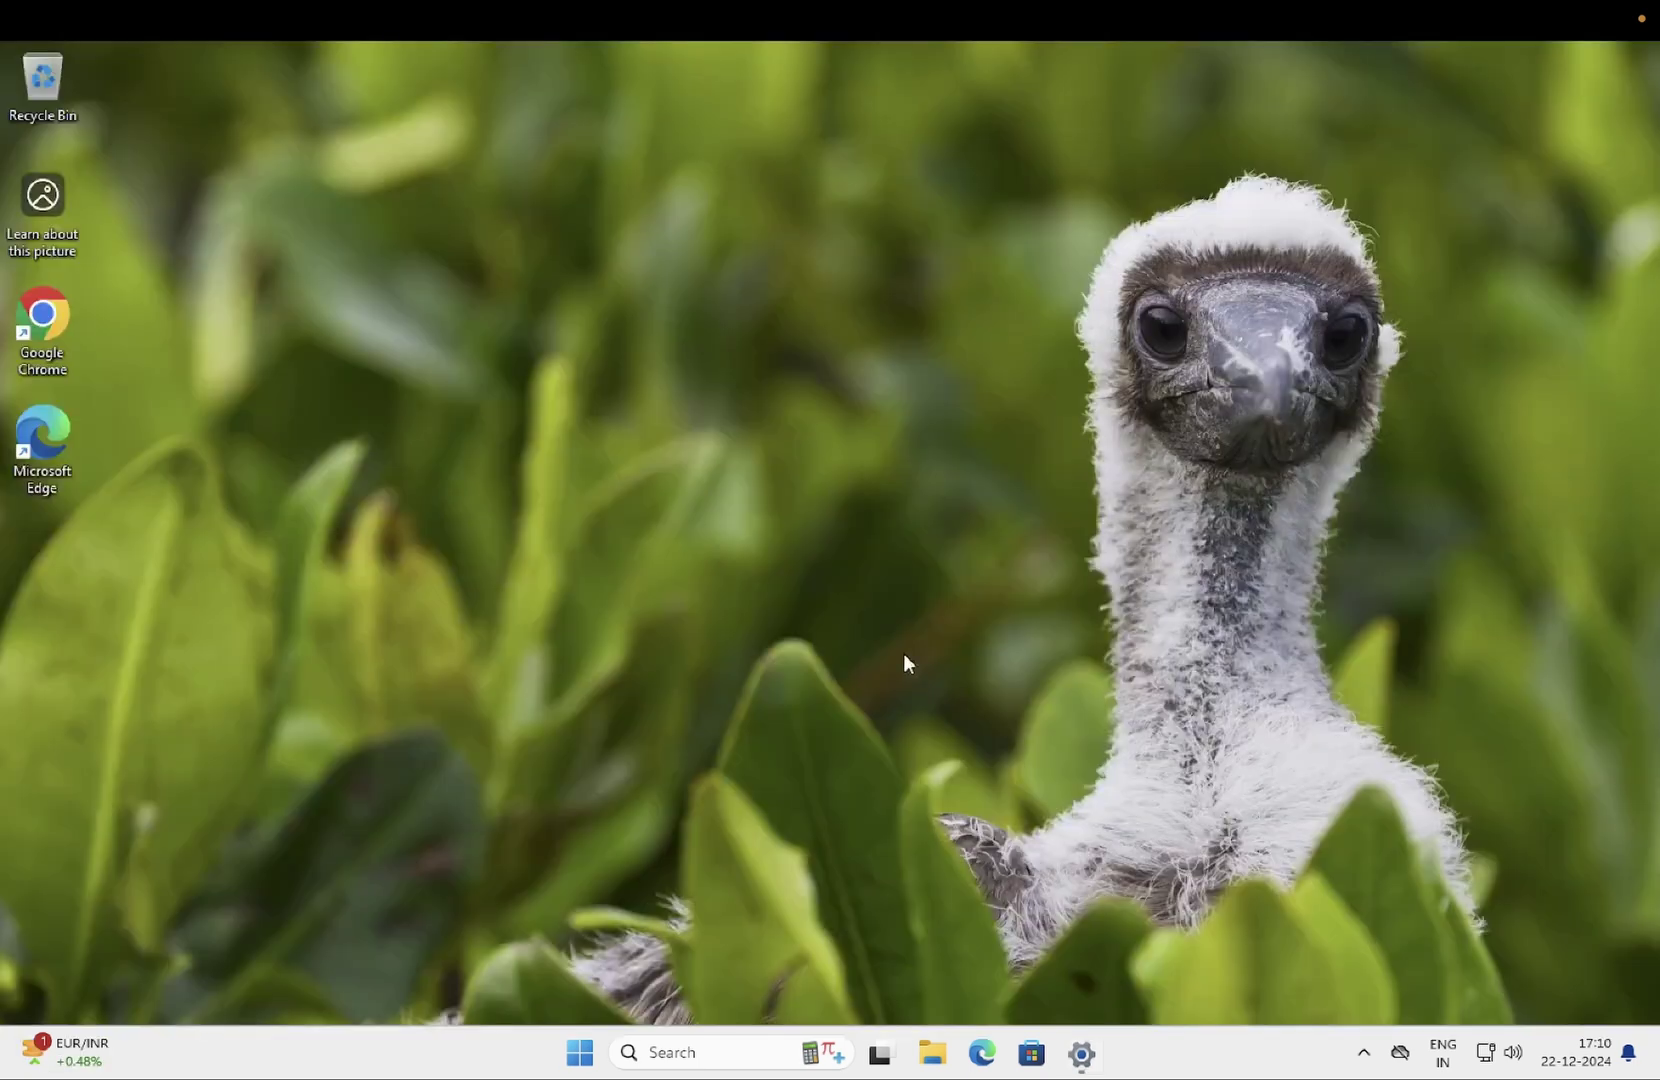
{"action": "left_click", "coordinate": [677, 1049]}
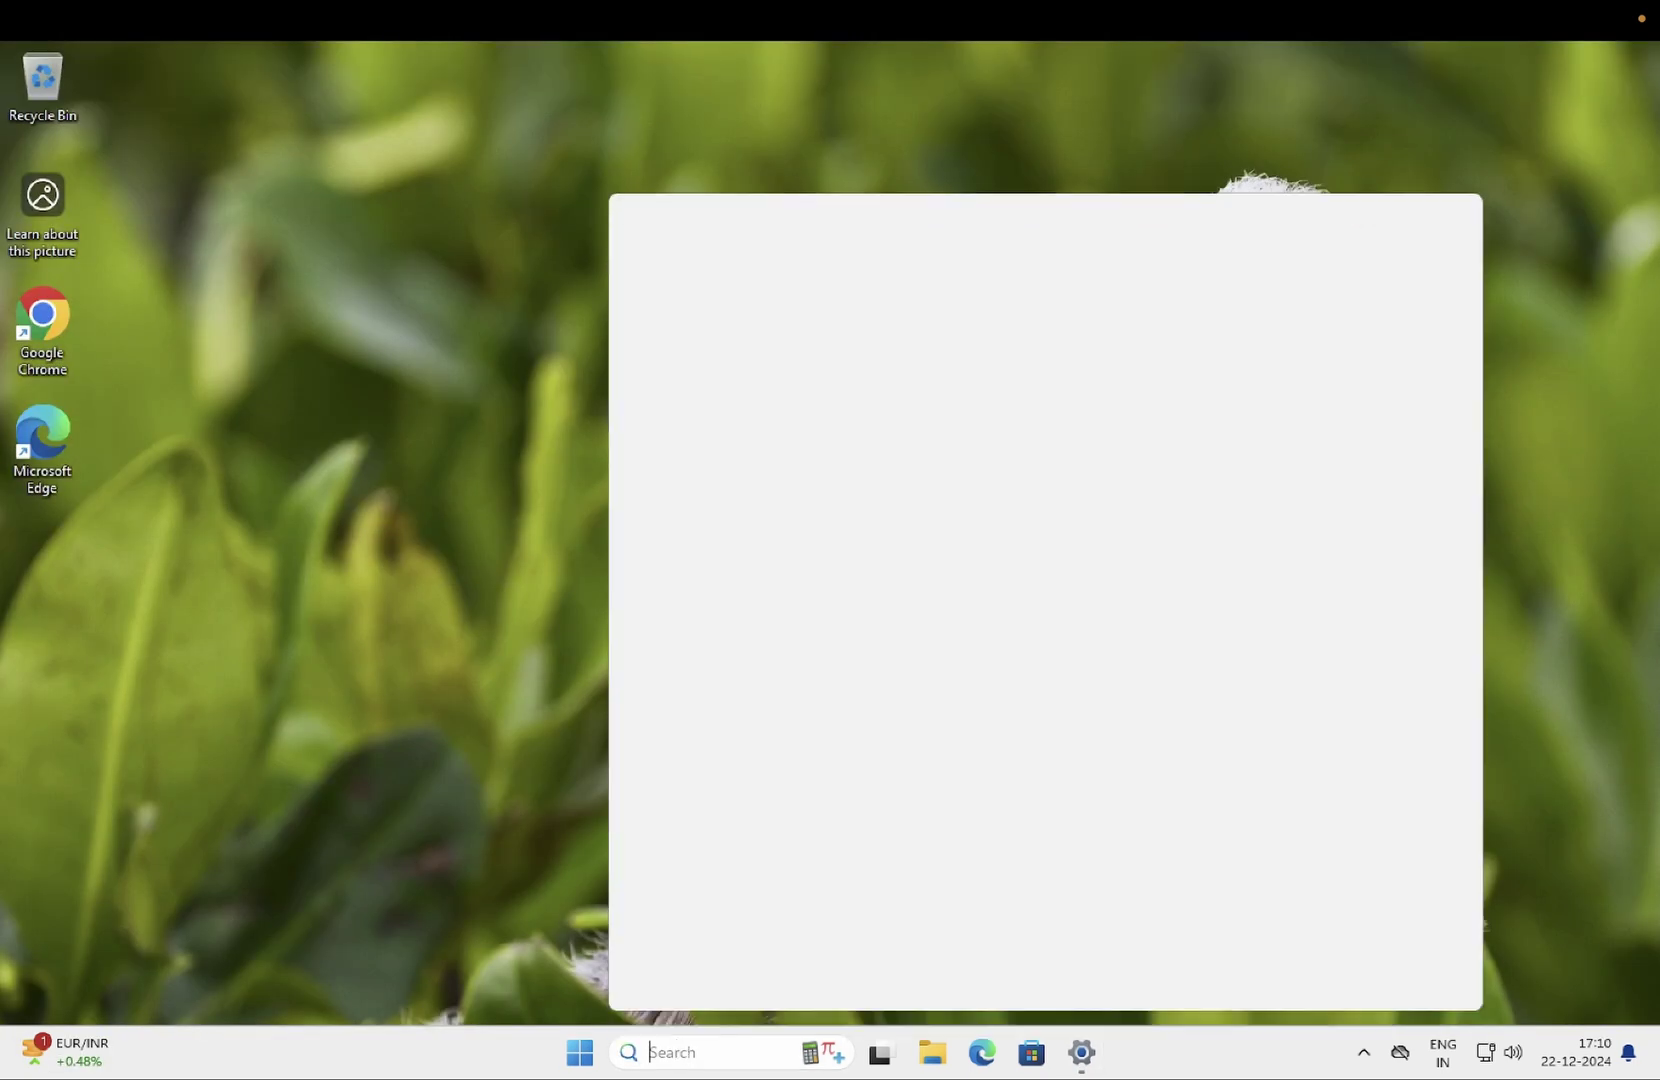
{"action": "type", "text": "run"}
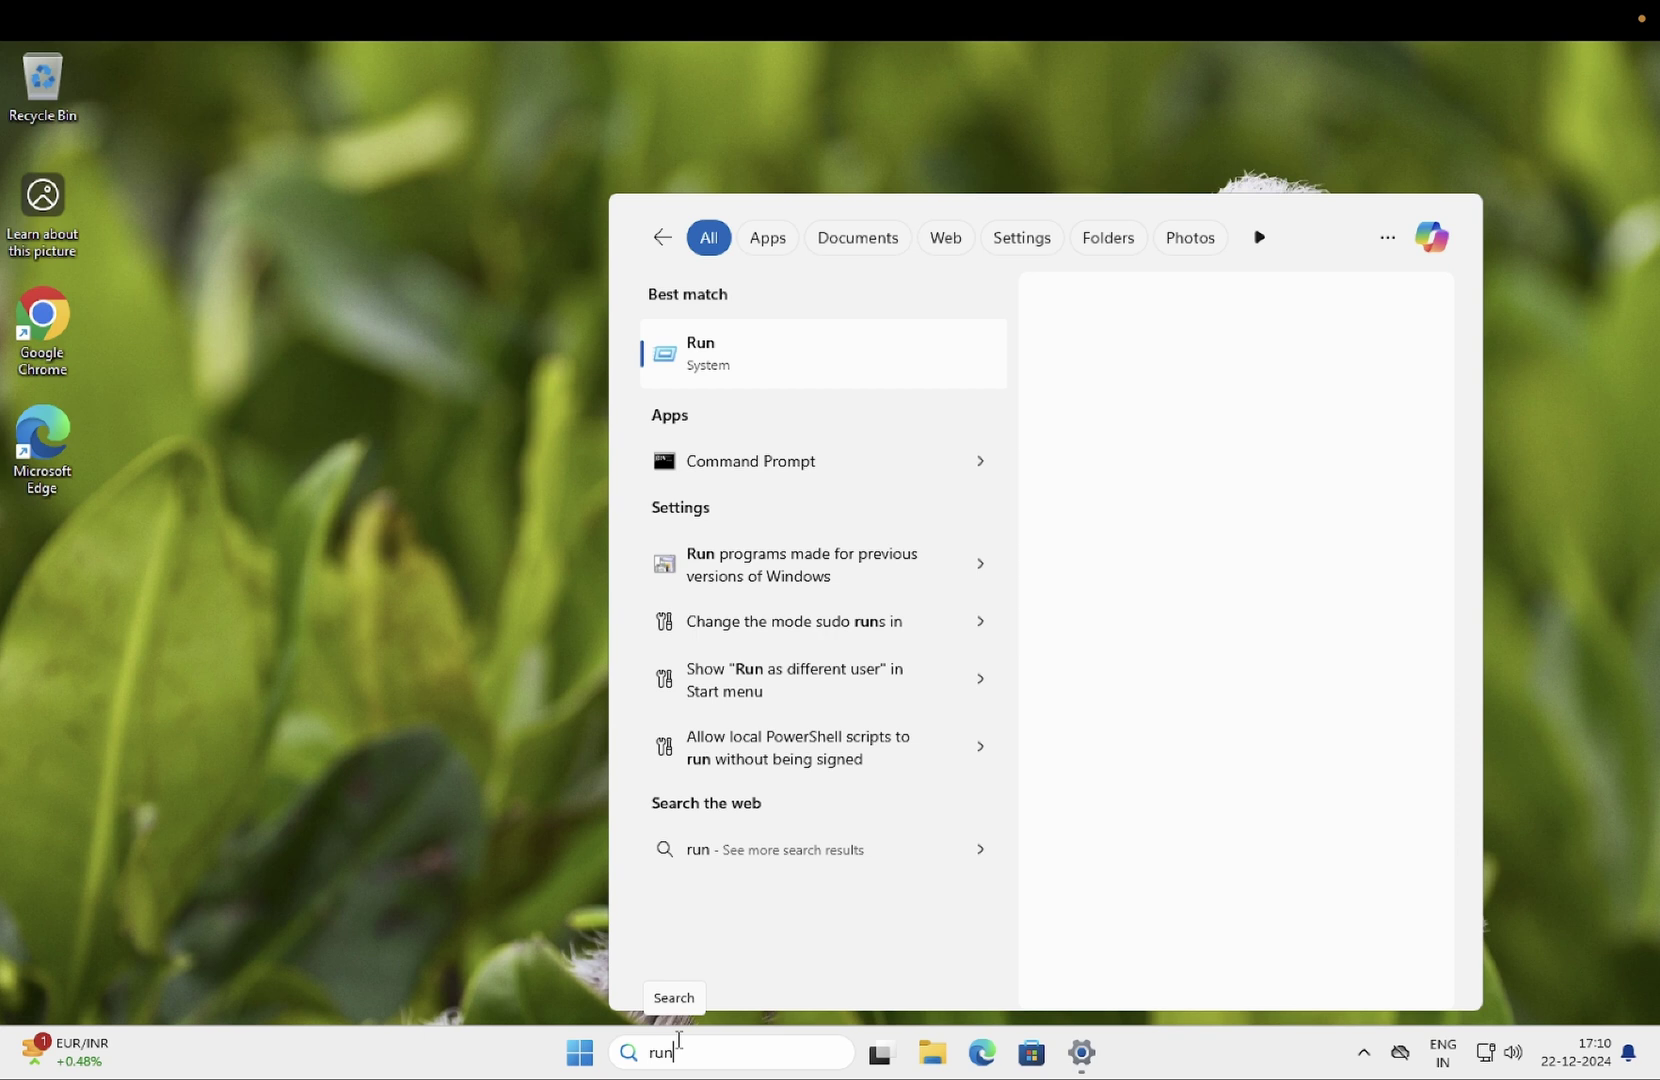
{"action": "left_click", "coordinate": [830, 376]}
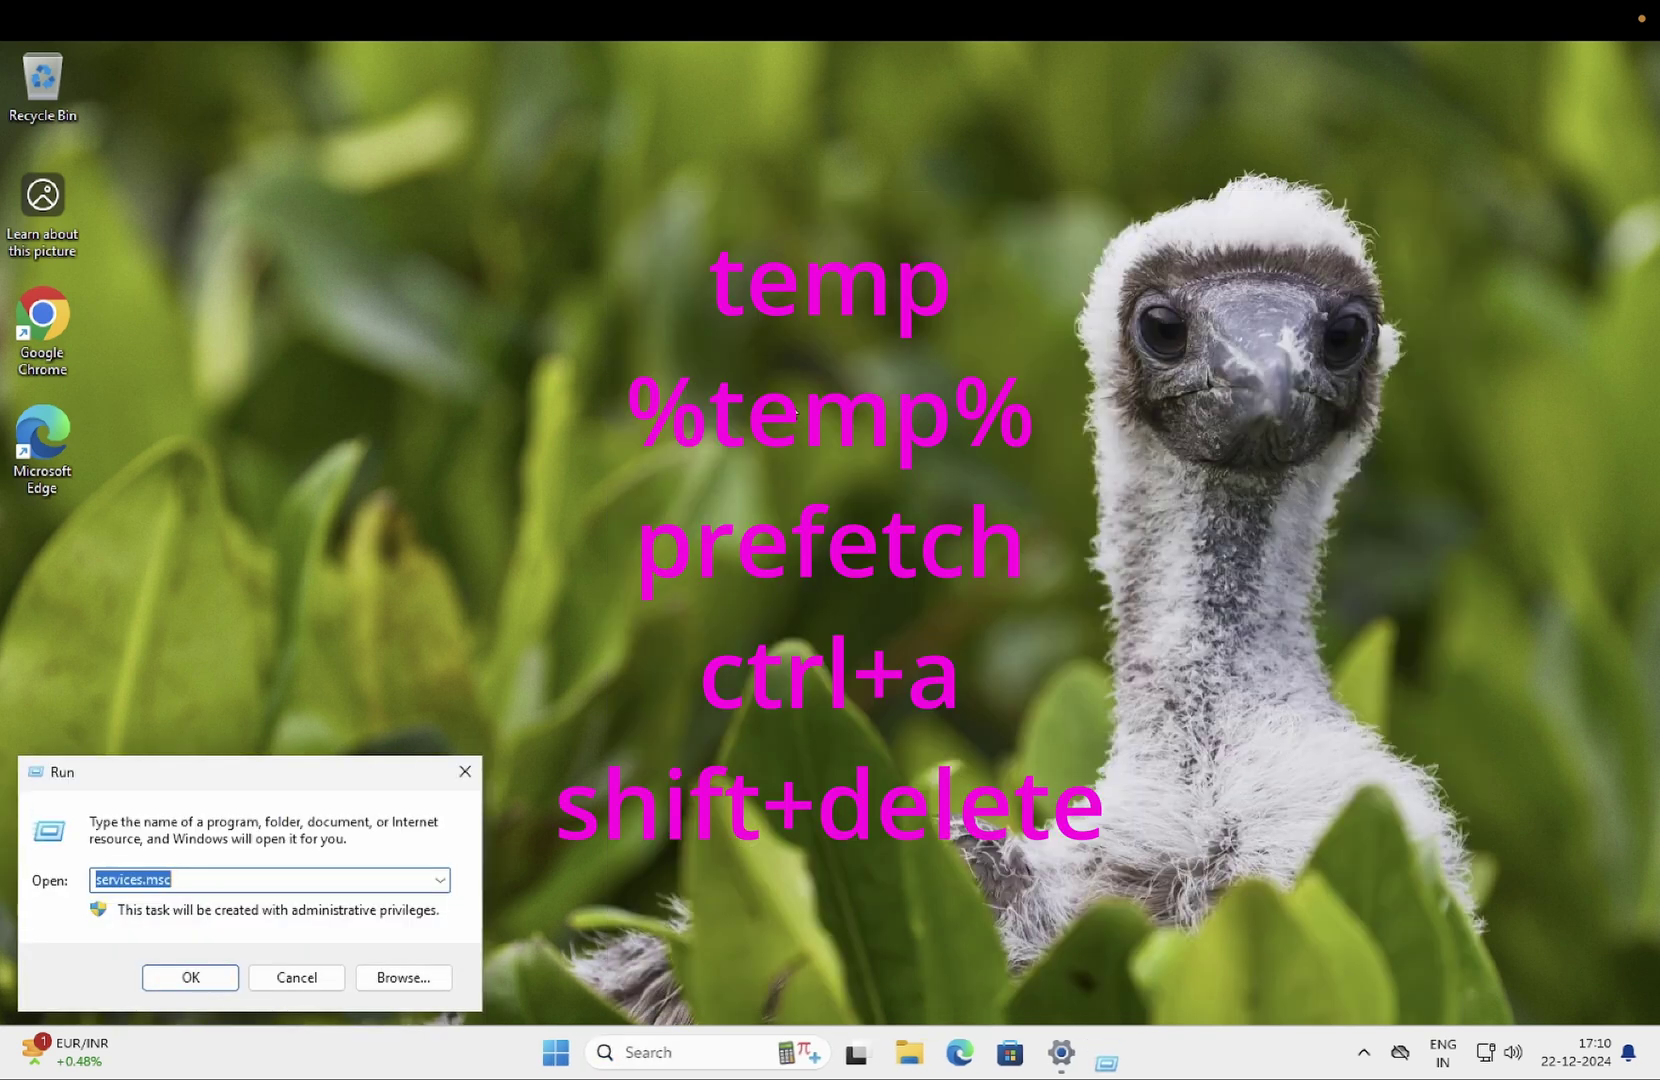
{"action": "left_click_drag", "start_coordinate": [259, 771], "coordinate": [728, 448]}
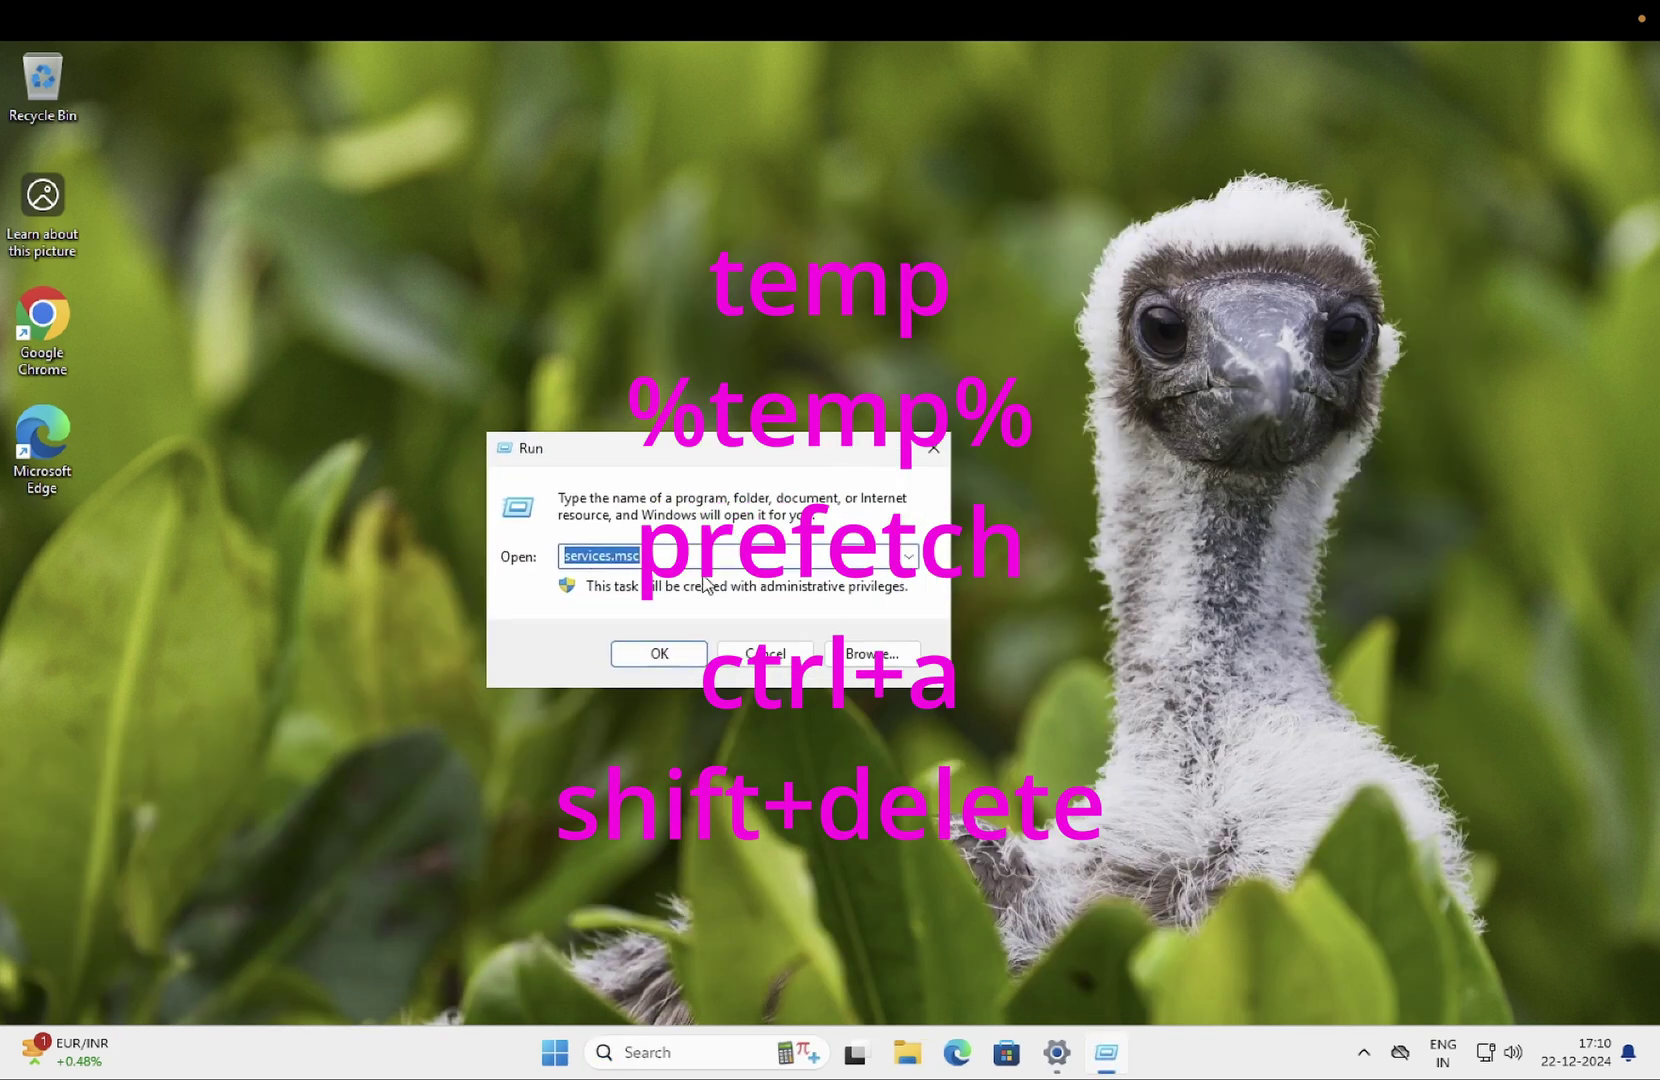
{"action": "type", "text": "temp"}
{"action": "key", "text": "Return"}
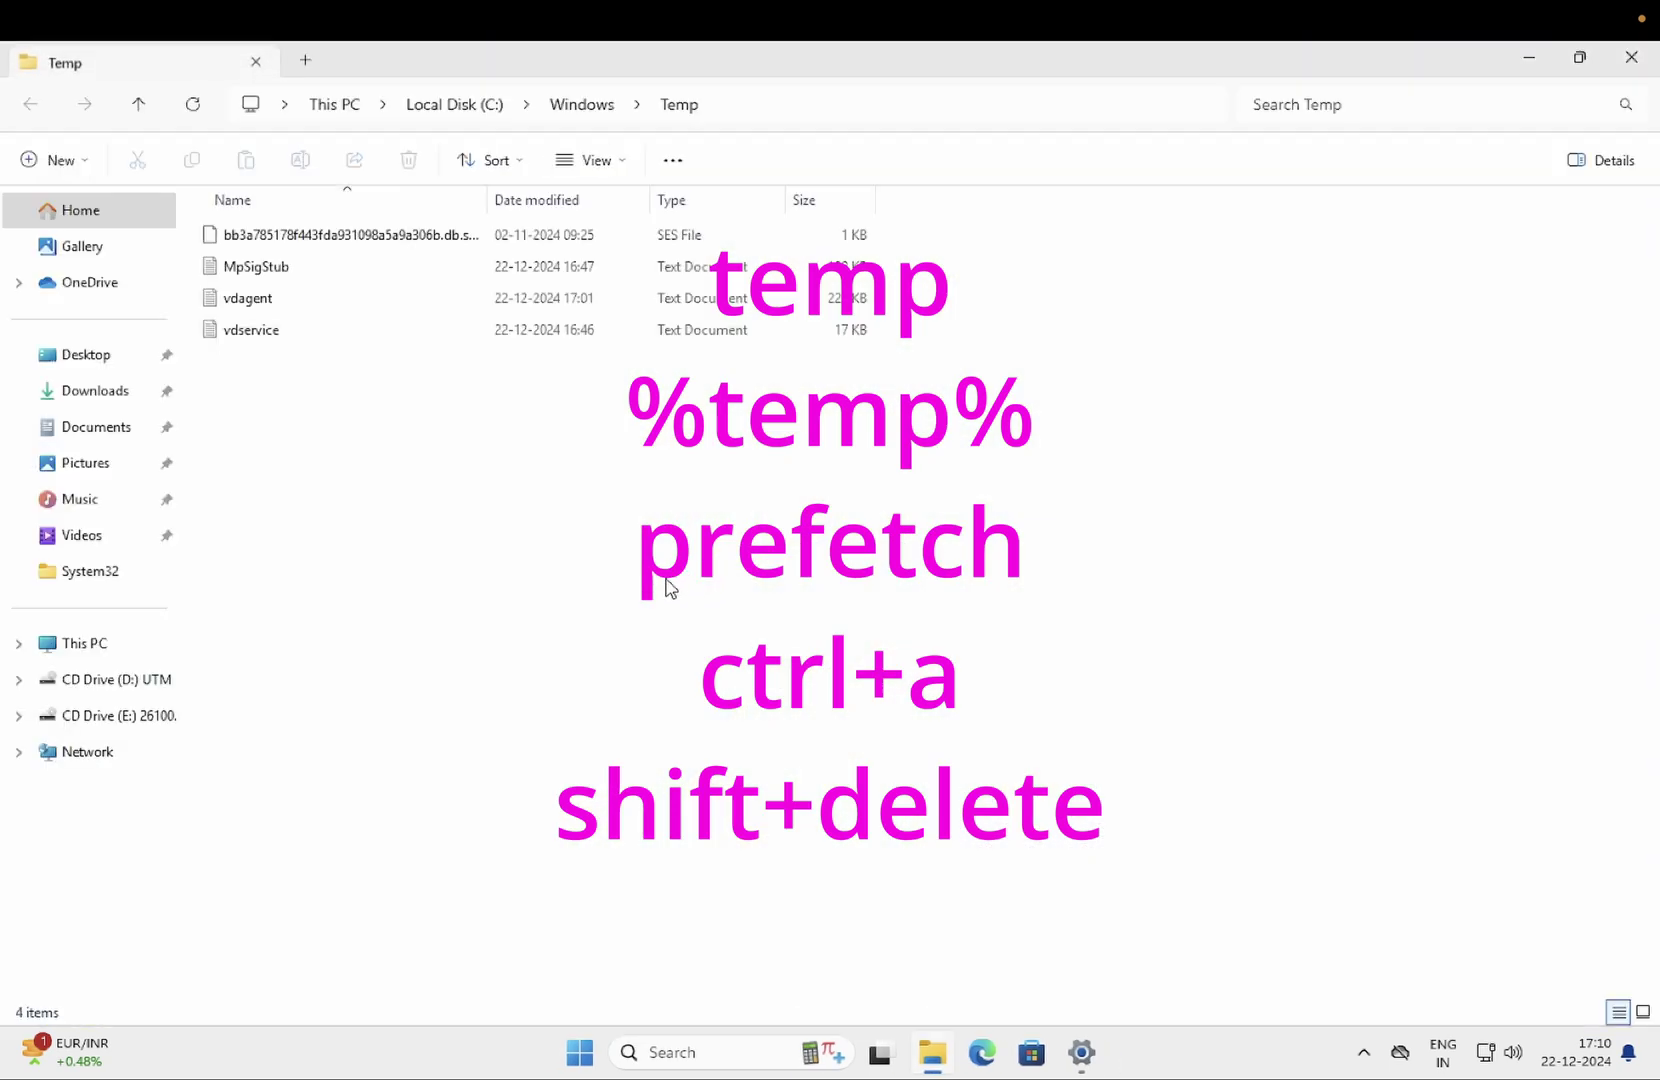
Permanently delete all Temp files, skipping every in-use item, and close the folder
{"action": "key", "text": "super+a"}
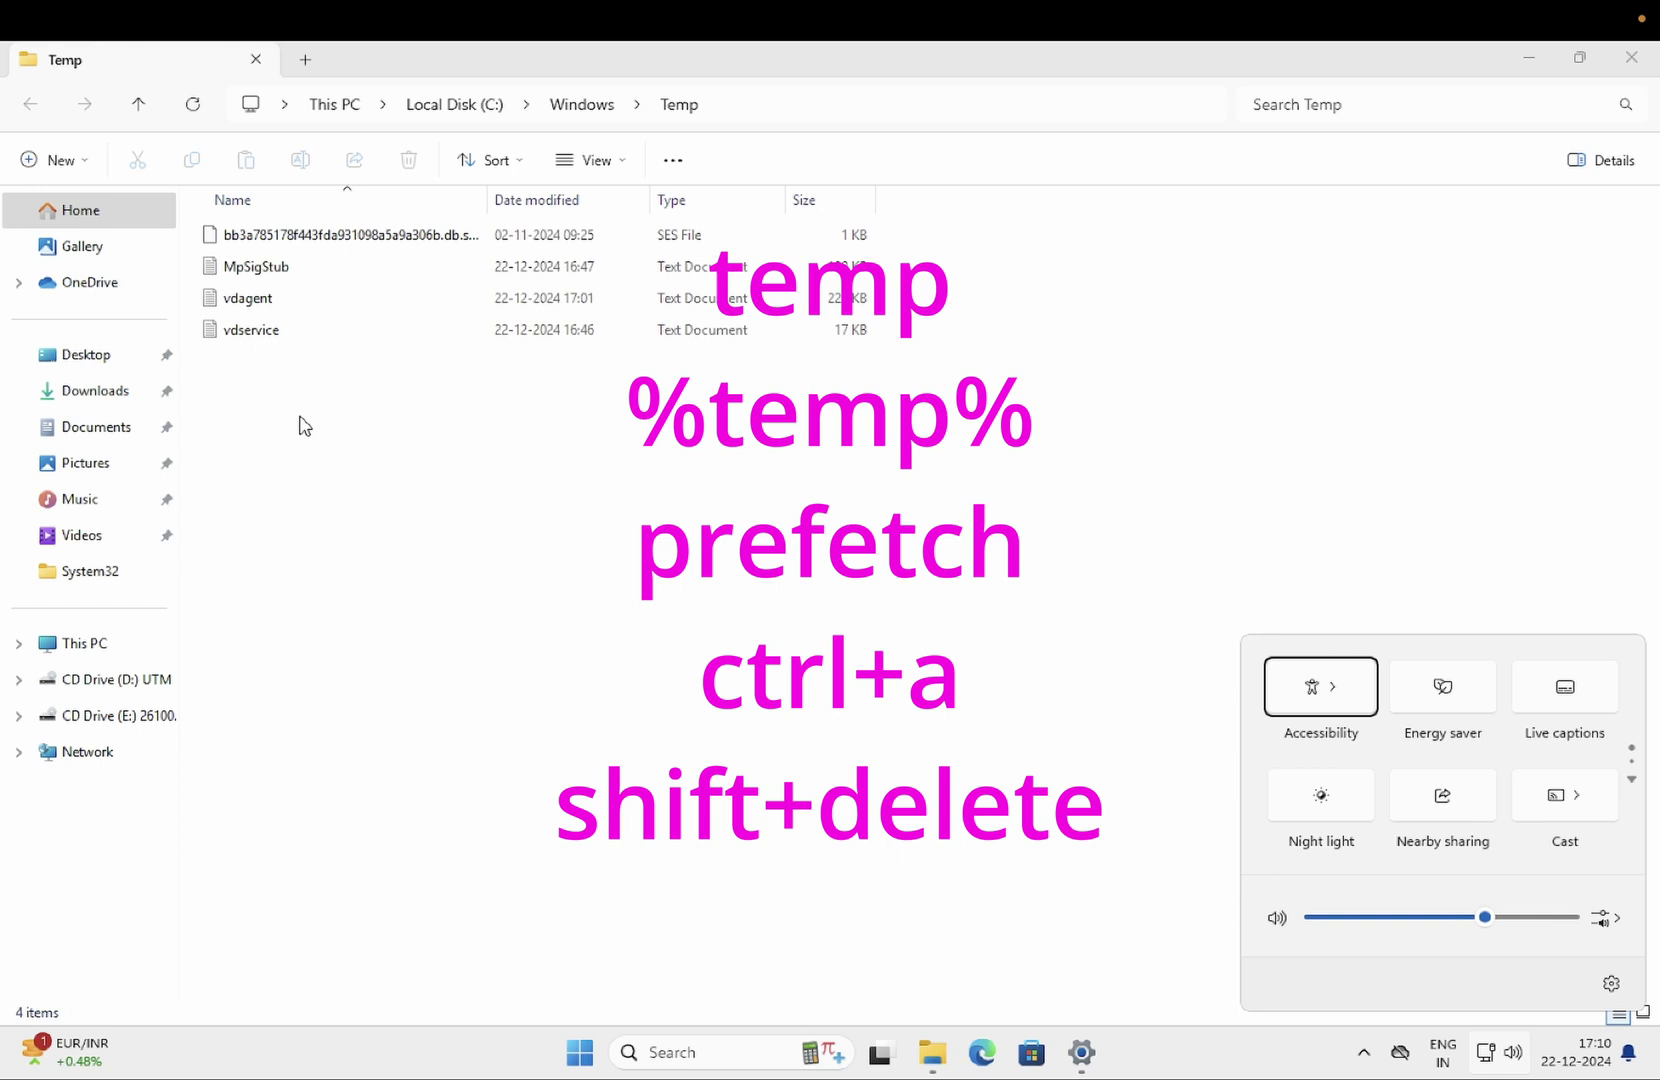
{"action": "left_click", "coordinate": [296, 400]}
{"action": "mouse_move", "coordinate": [296, 400]}
{"action": "left_mouse_down"}
{"action": "mouse_move", "coordinate": [278, 352]}
{"action": "mouse_move", "coordinate": [278, 215]}
{"action": "left_mouse_up"}
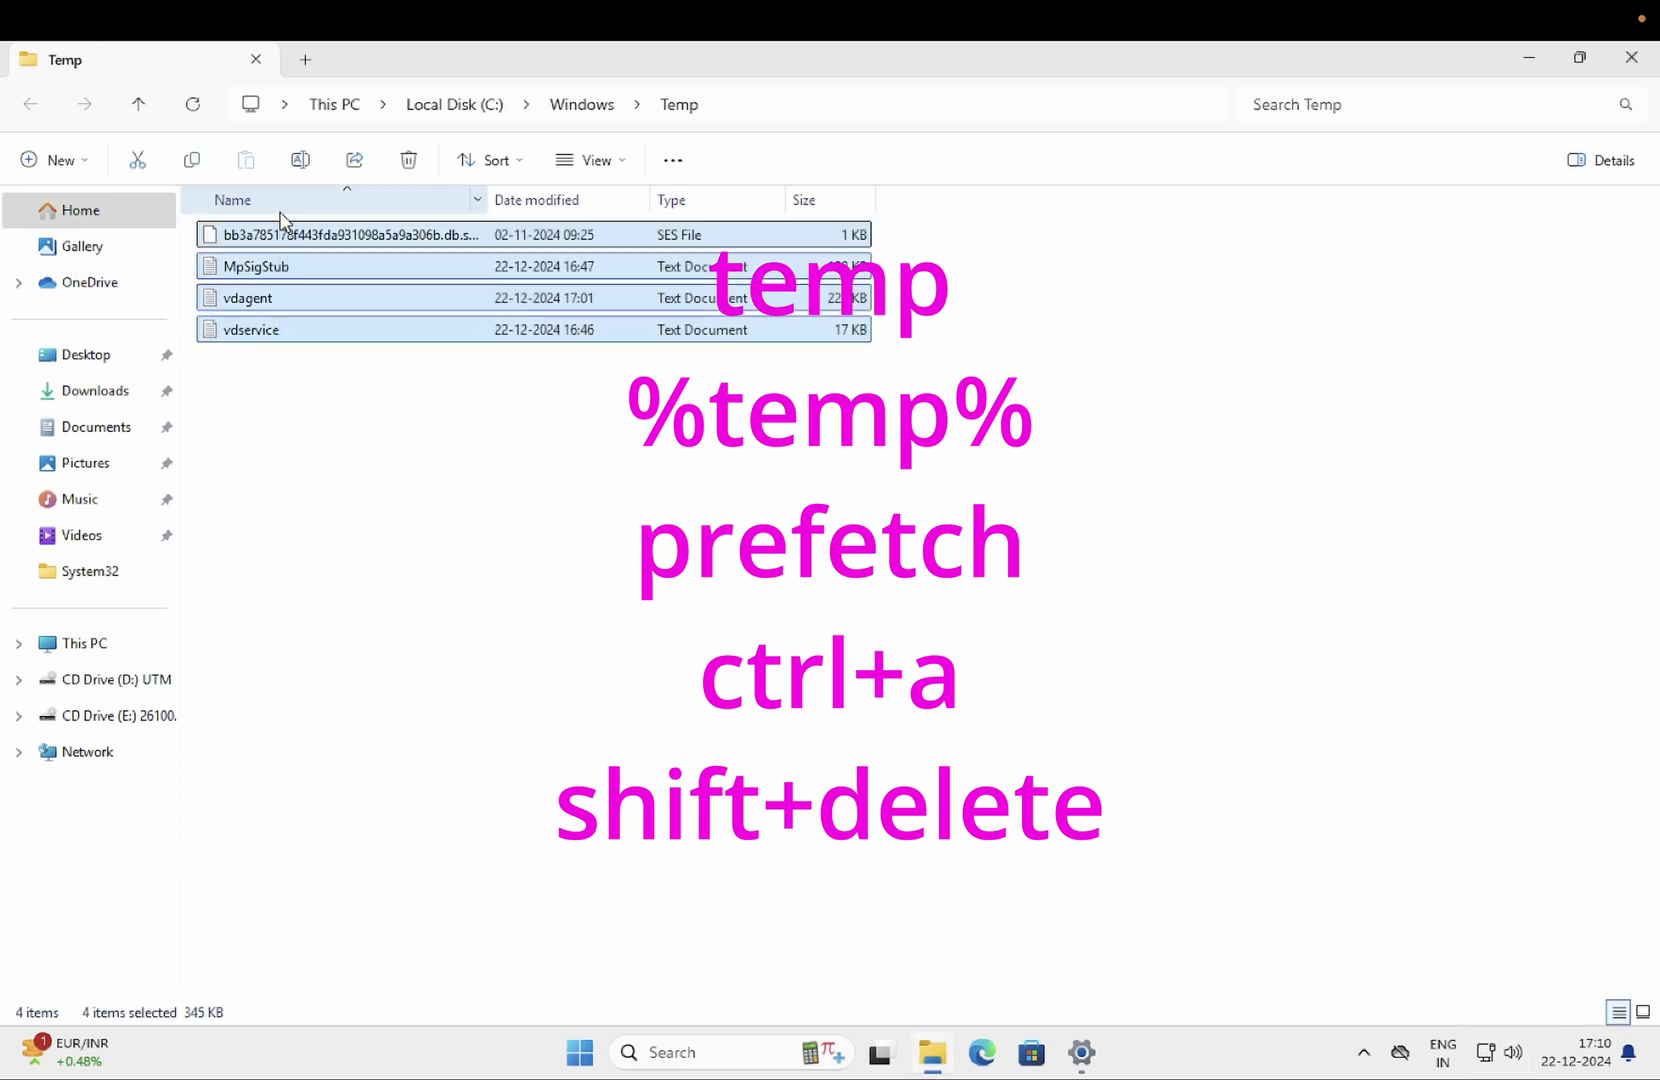
{"action": "key", "text": "shift+Delete"}
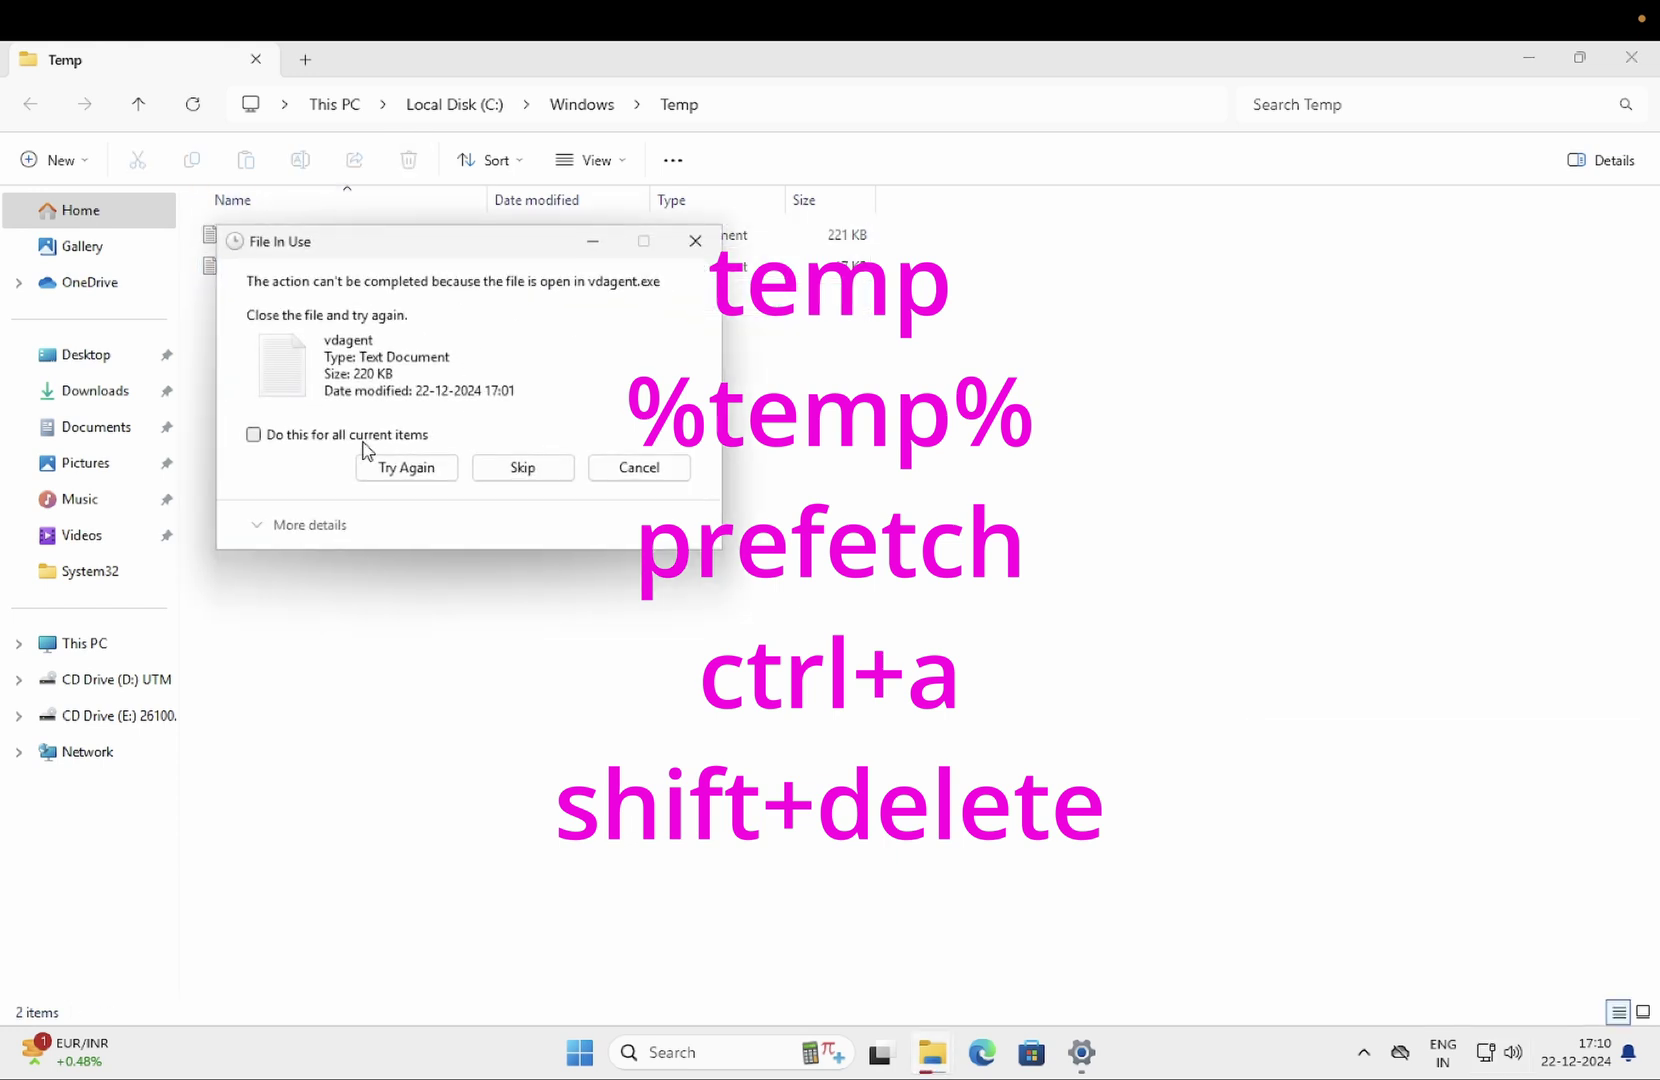
{"action": "left_click", "coordinate": [266, 435]}
{"action": "left_click", "coordinate": [521, 470]}
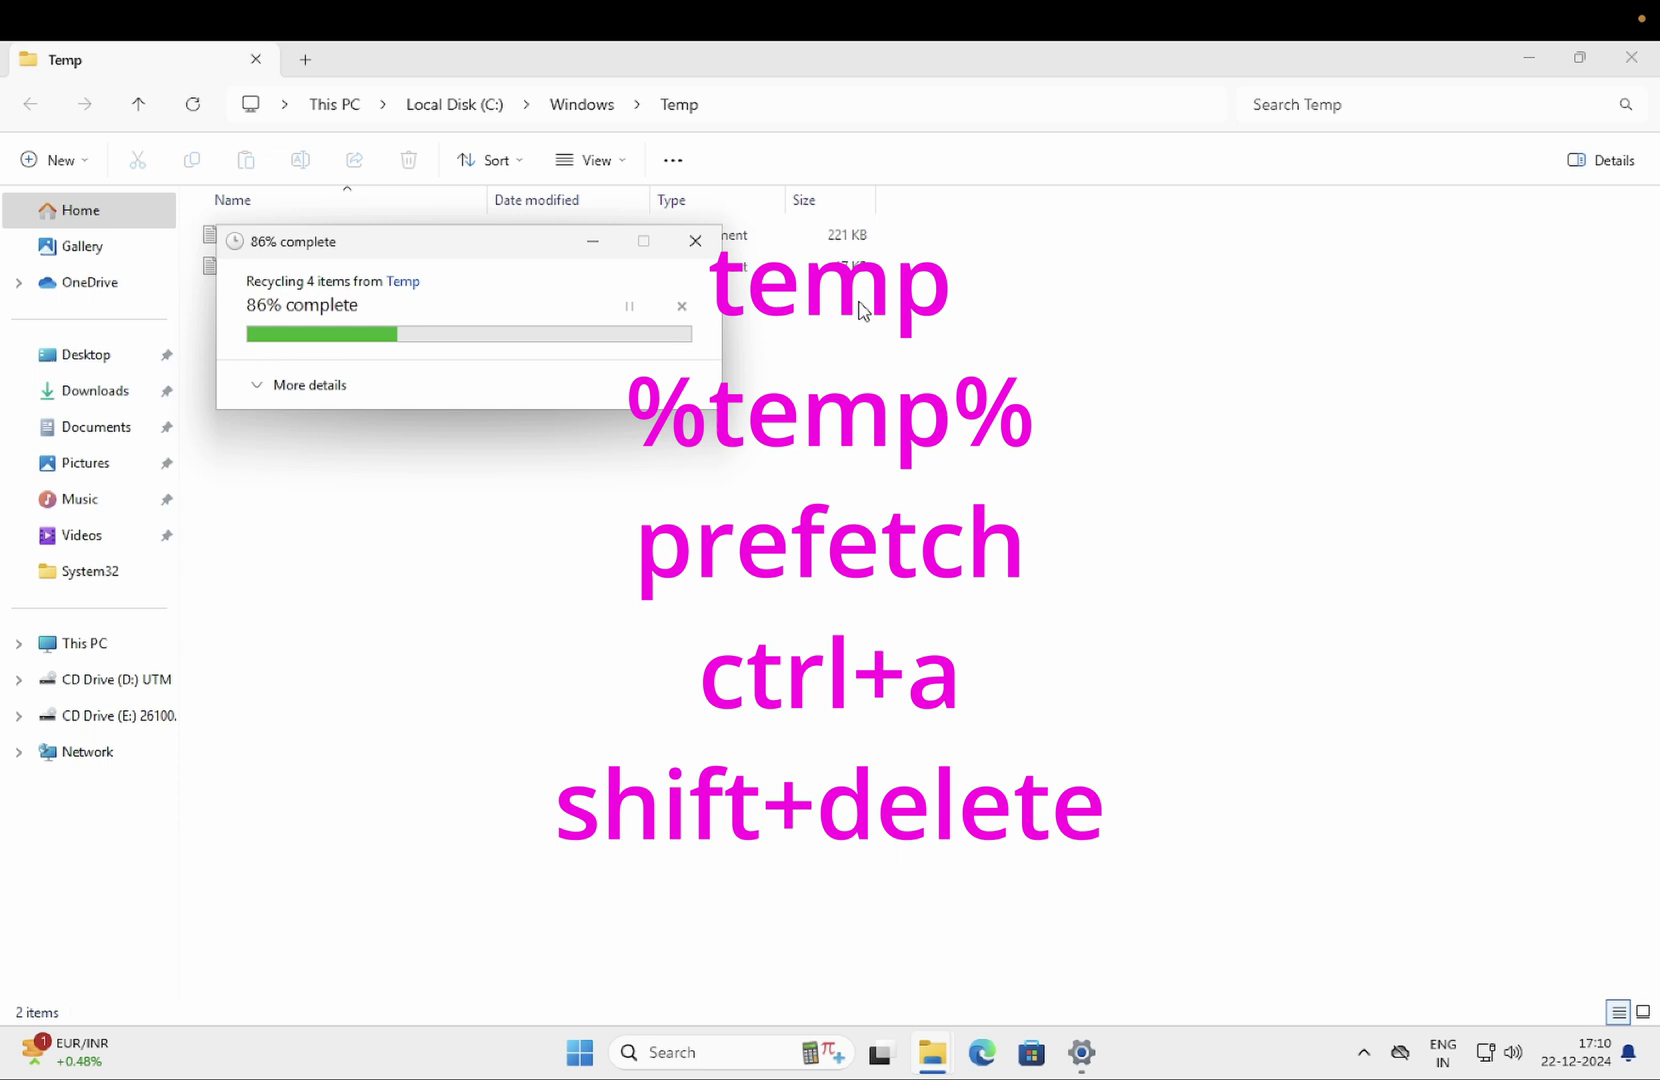
{"action": "left_click", "coordinate": [1648, 68]}
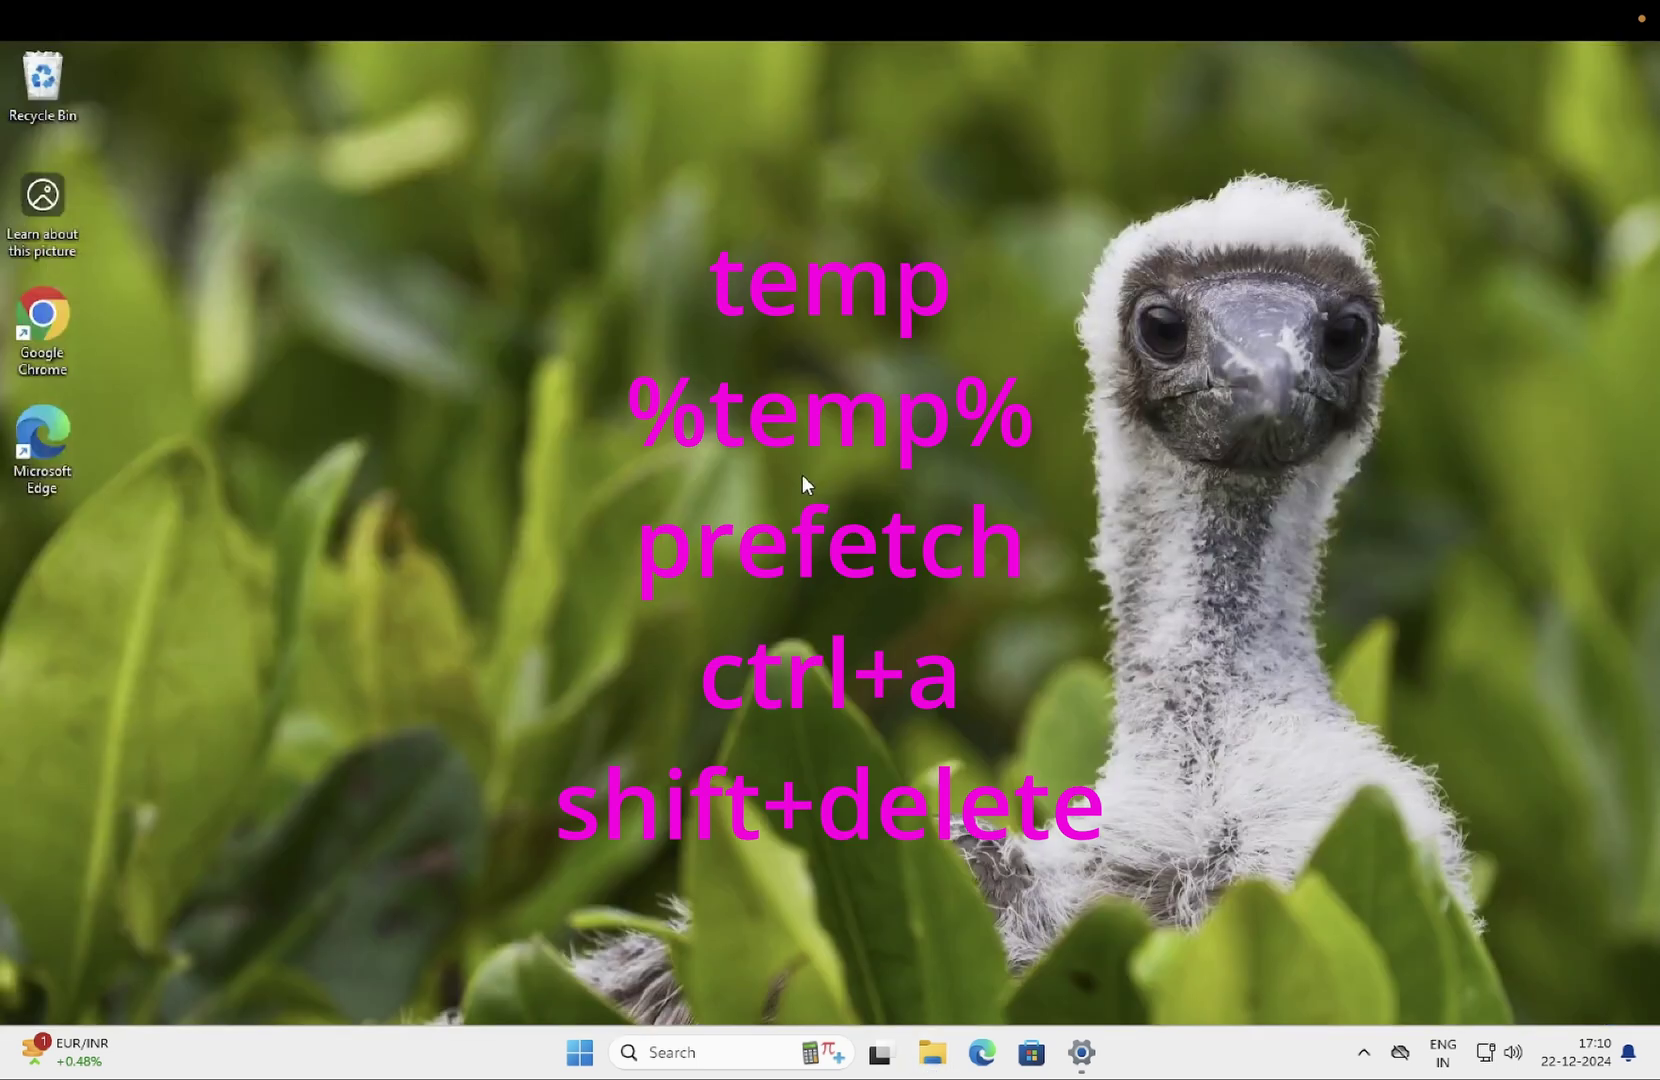
Open %temp%, permanently delete everything except the in-use file, and close the window
{"action": "key", "text": "super+r"}
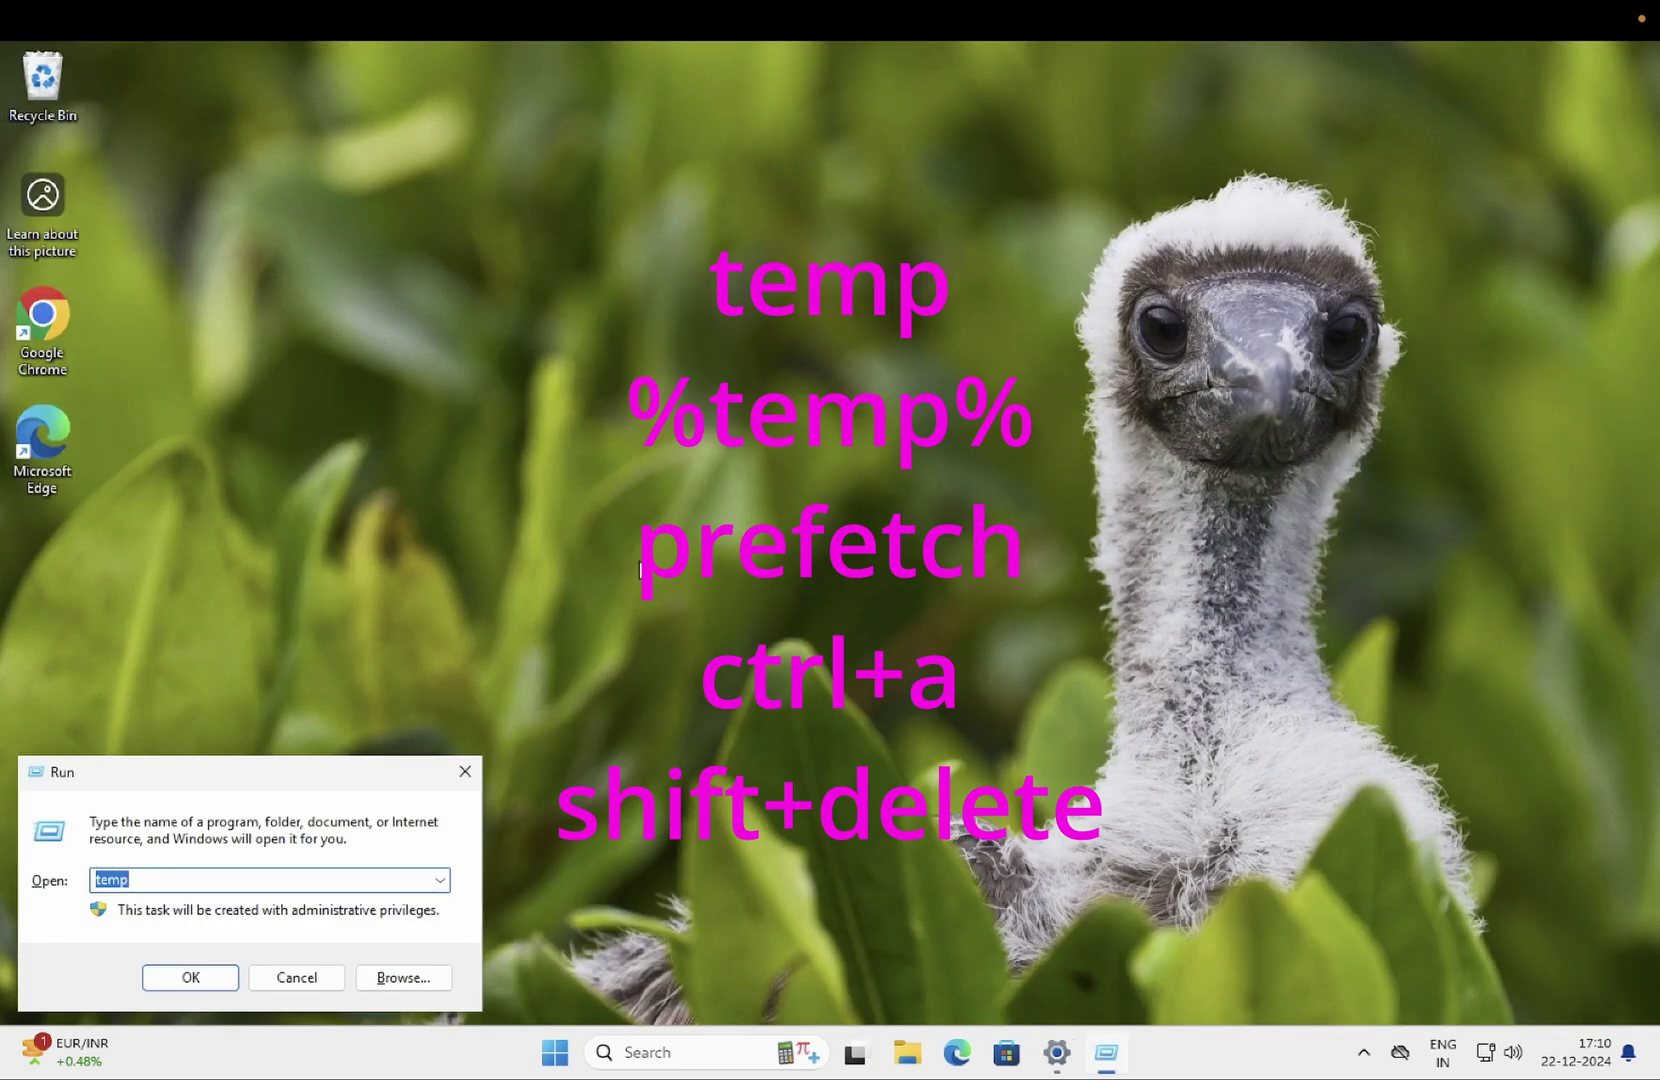
{"action": "type", "text": "%"}
{"action": "key", "text": "Return"}
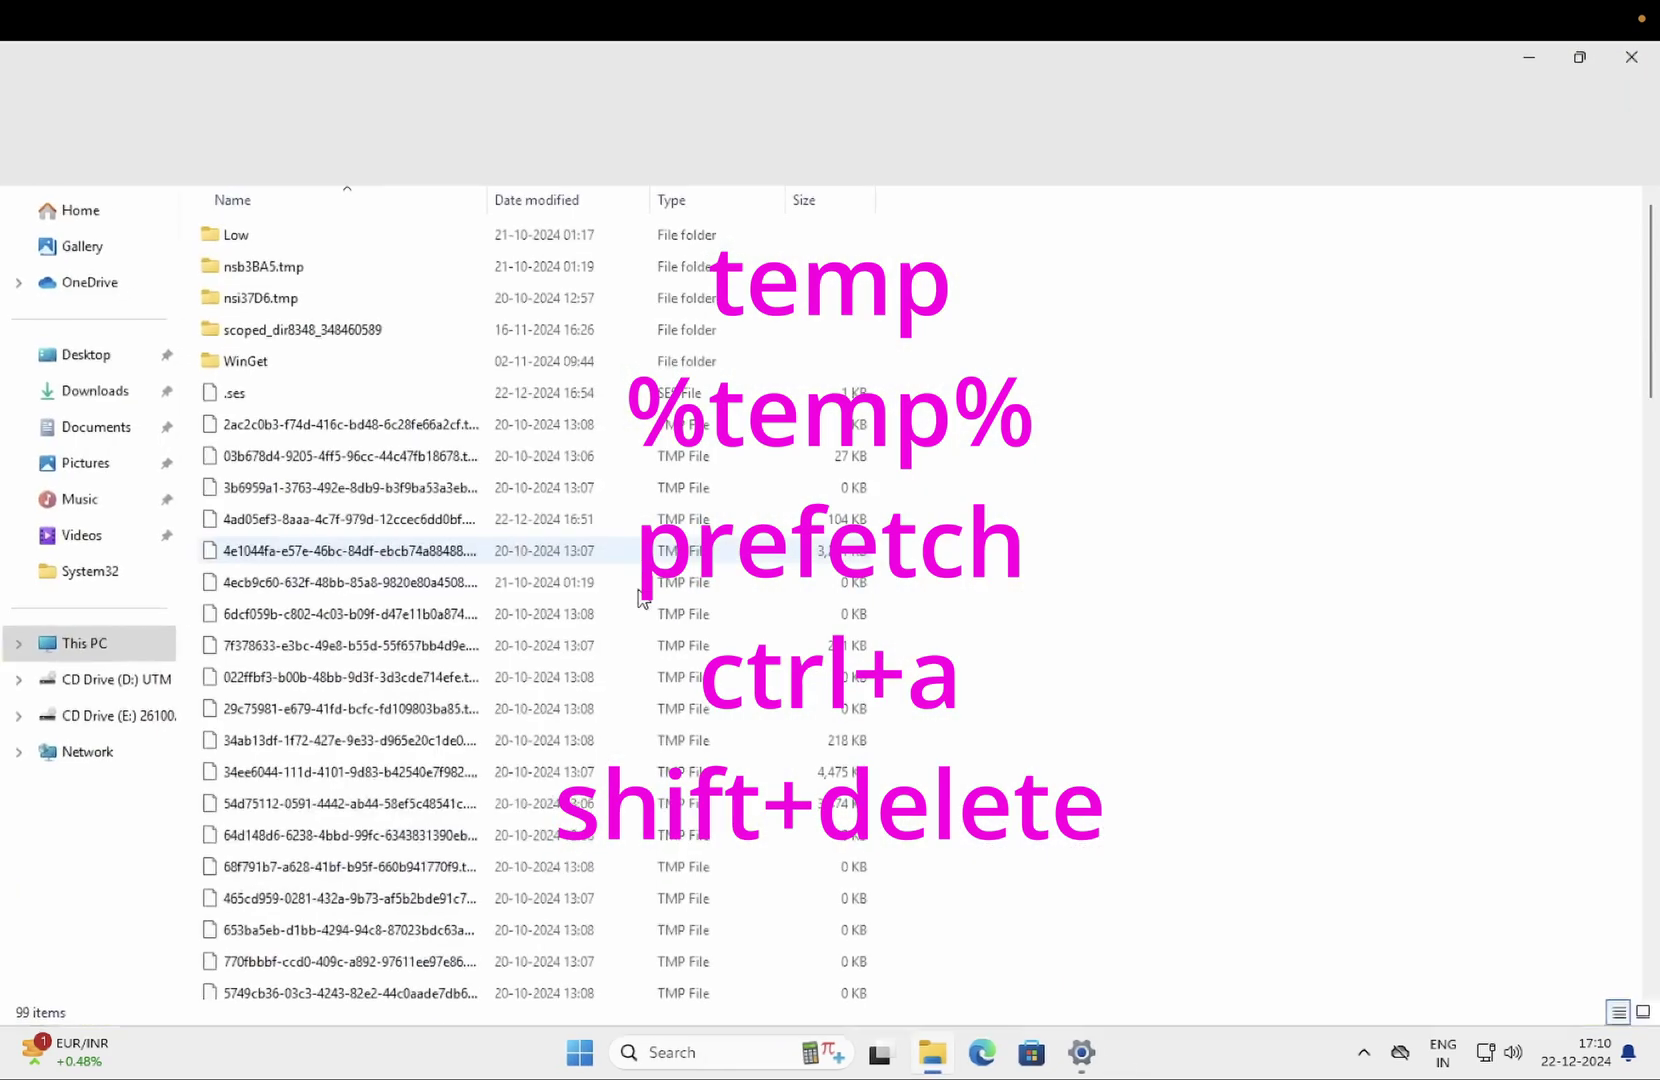
{"action": "key", "text": "super+a"}
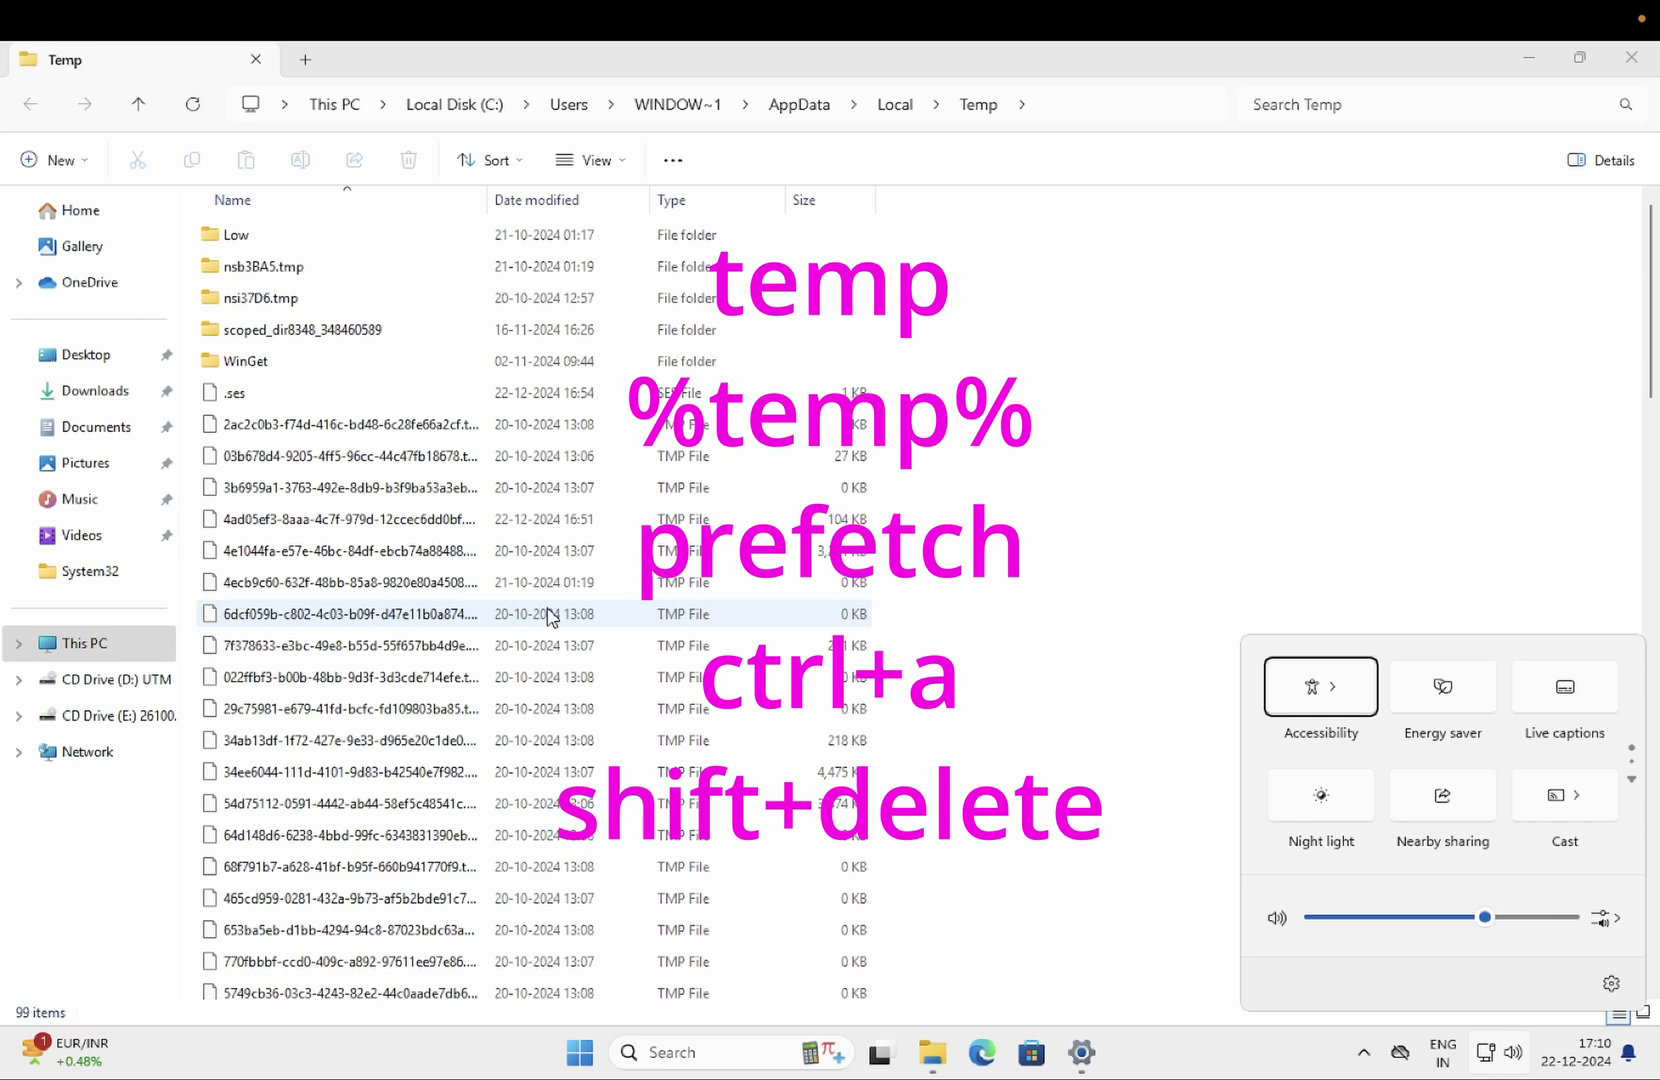
{"action": "key", "text": "ctrl+a"}
{"action": "key", "text": "shift+Delete"}
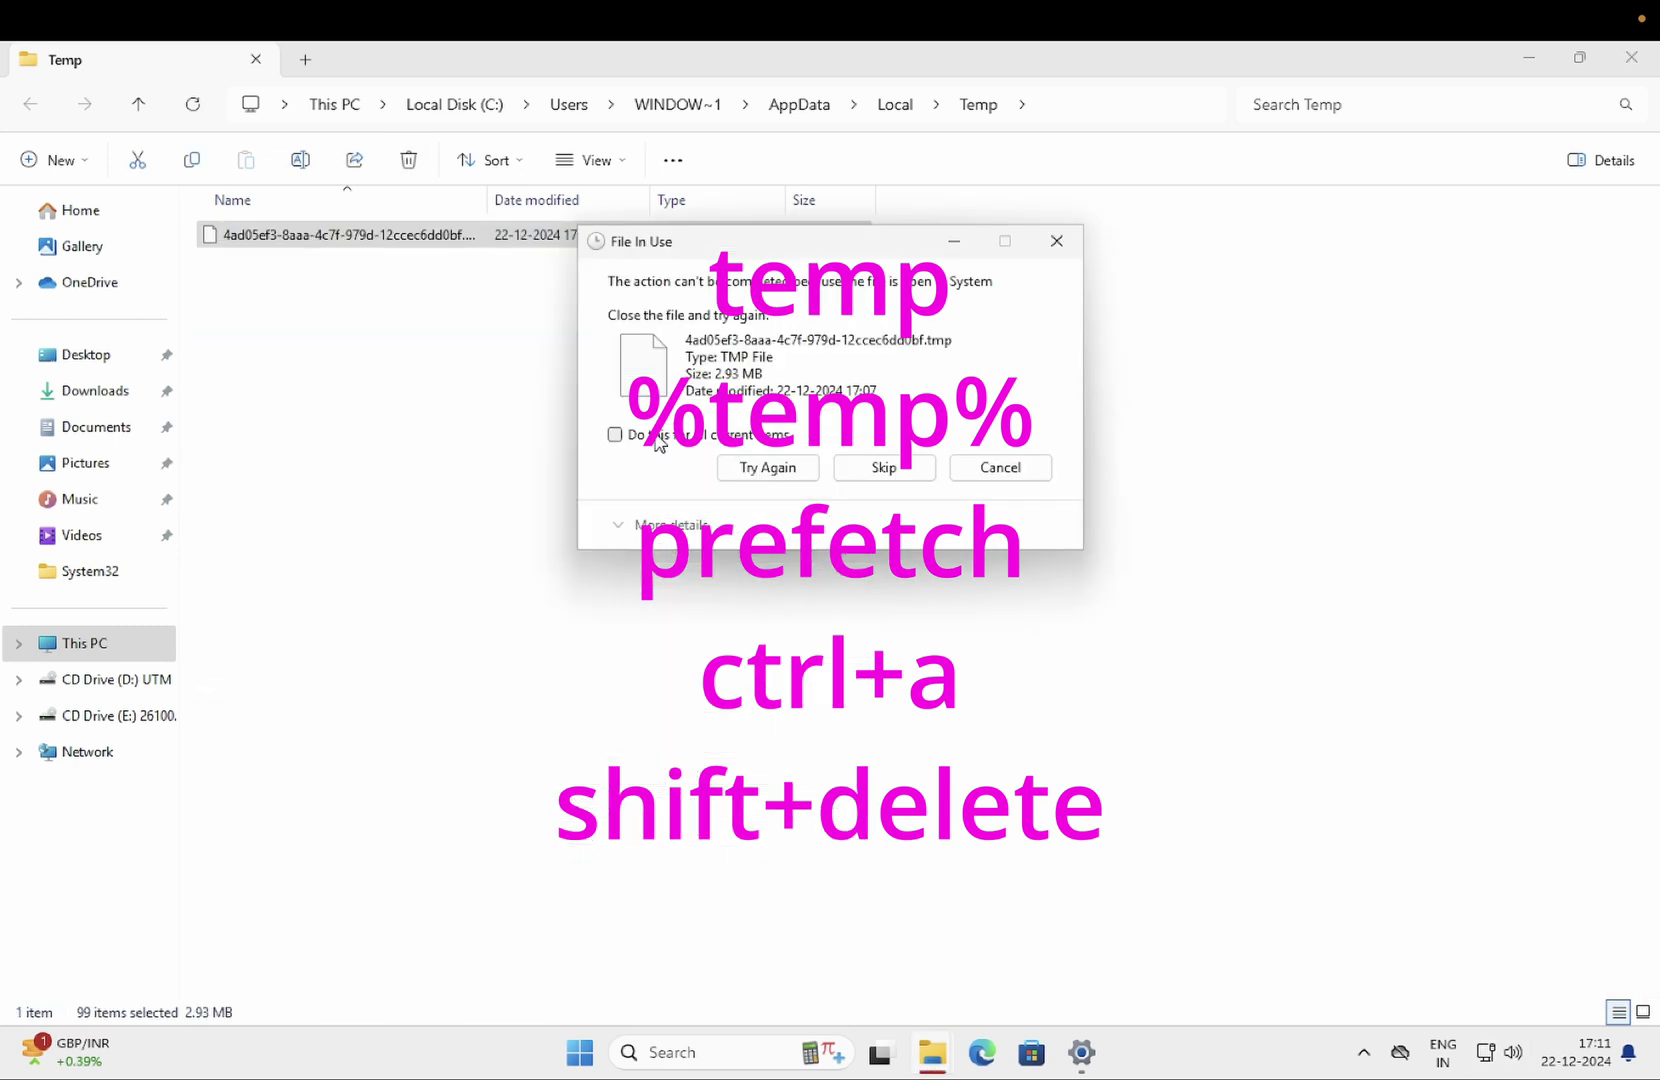
{"action": "left_click", "coordinate": [615, 434]}
{"action": "left_click", "coordinate": [849, 470]}
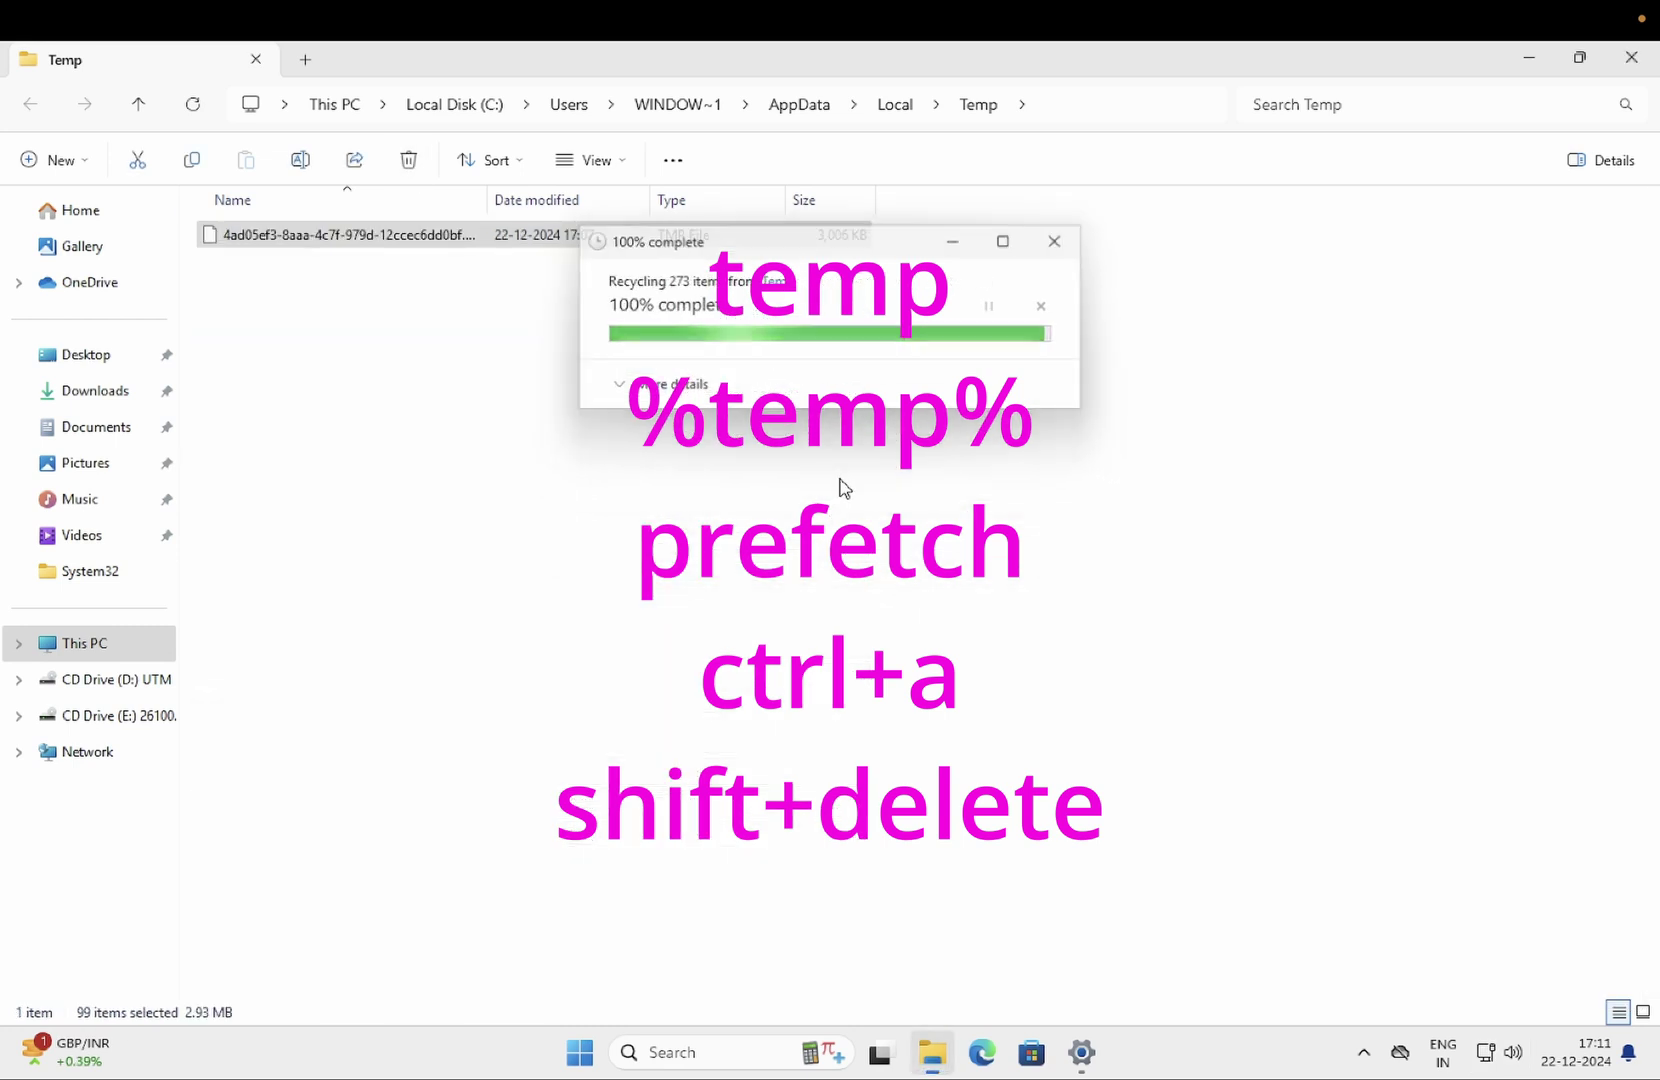
{"action": "left_click", "coordinate": [1631, 57]}
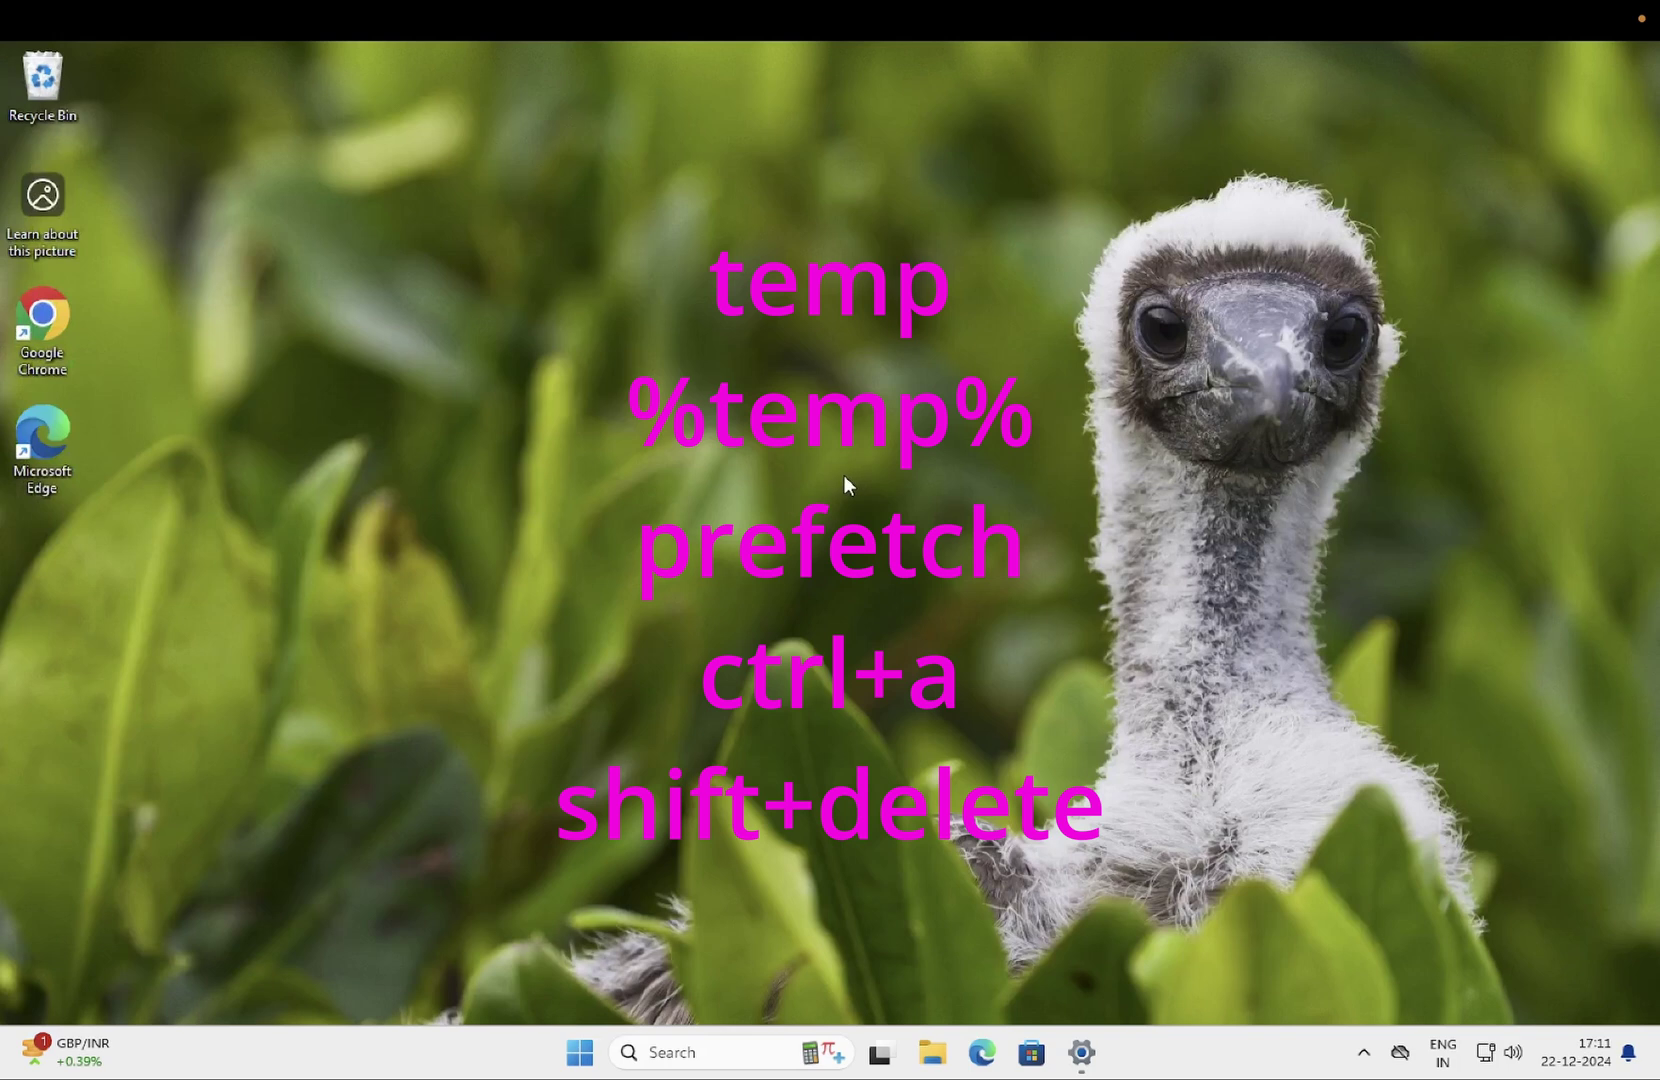
Open the Prefetch folder via Run and delete its first 24 entries, leaving 375
{"action": "key", "text": "super+r"}
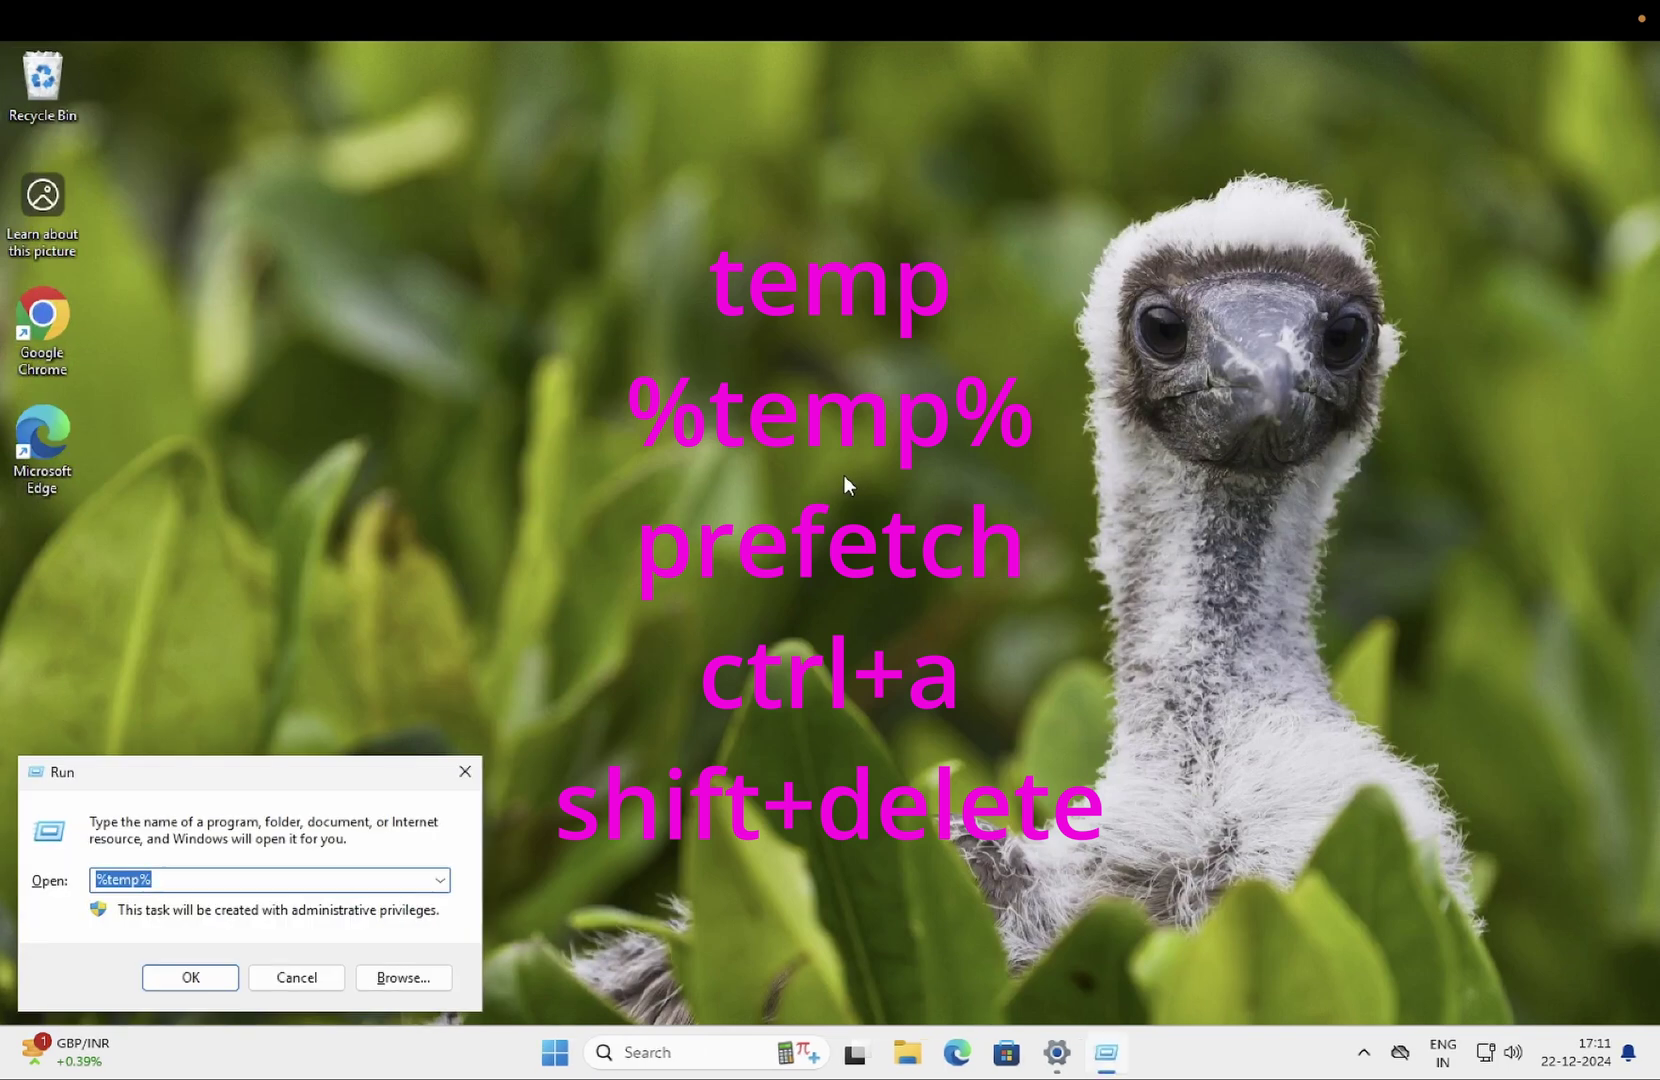
{"action": "type", "text": "prefet"}
{"action": "type", "text": "ch"}
{"action": "key", "text": "ctrl+a"}
{"action": "key", "text": "Return"}
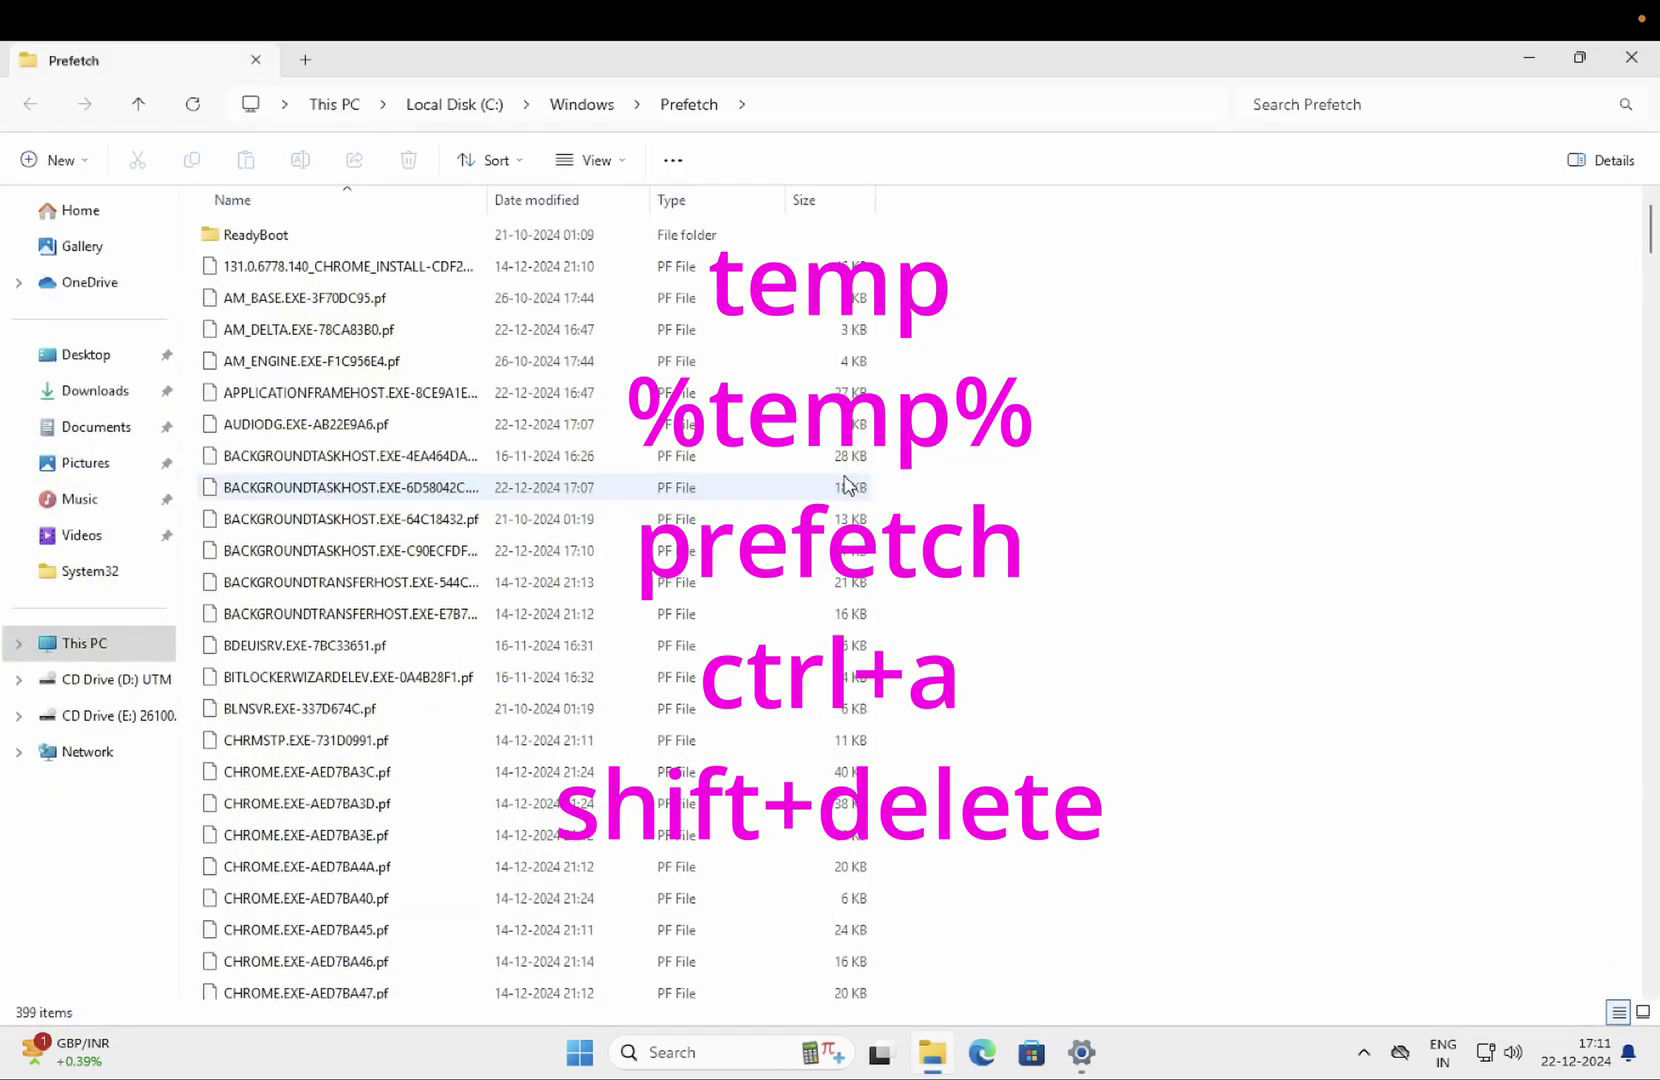
{"action": "mouse_move", "coordinate": [1035, 961]}
{"action": "left_mouse_down"}
{"action": "mouse_move", "coordinate": [582, 183]}
{"action": "mouse_move", "coordinate": [521, 184]}
{"action": "left_mouse_up"}
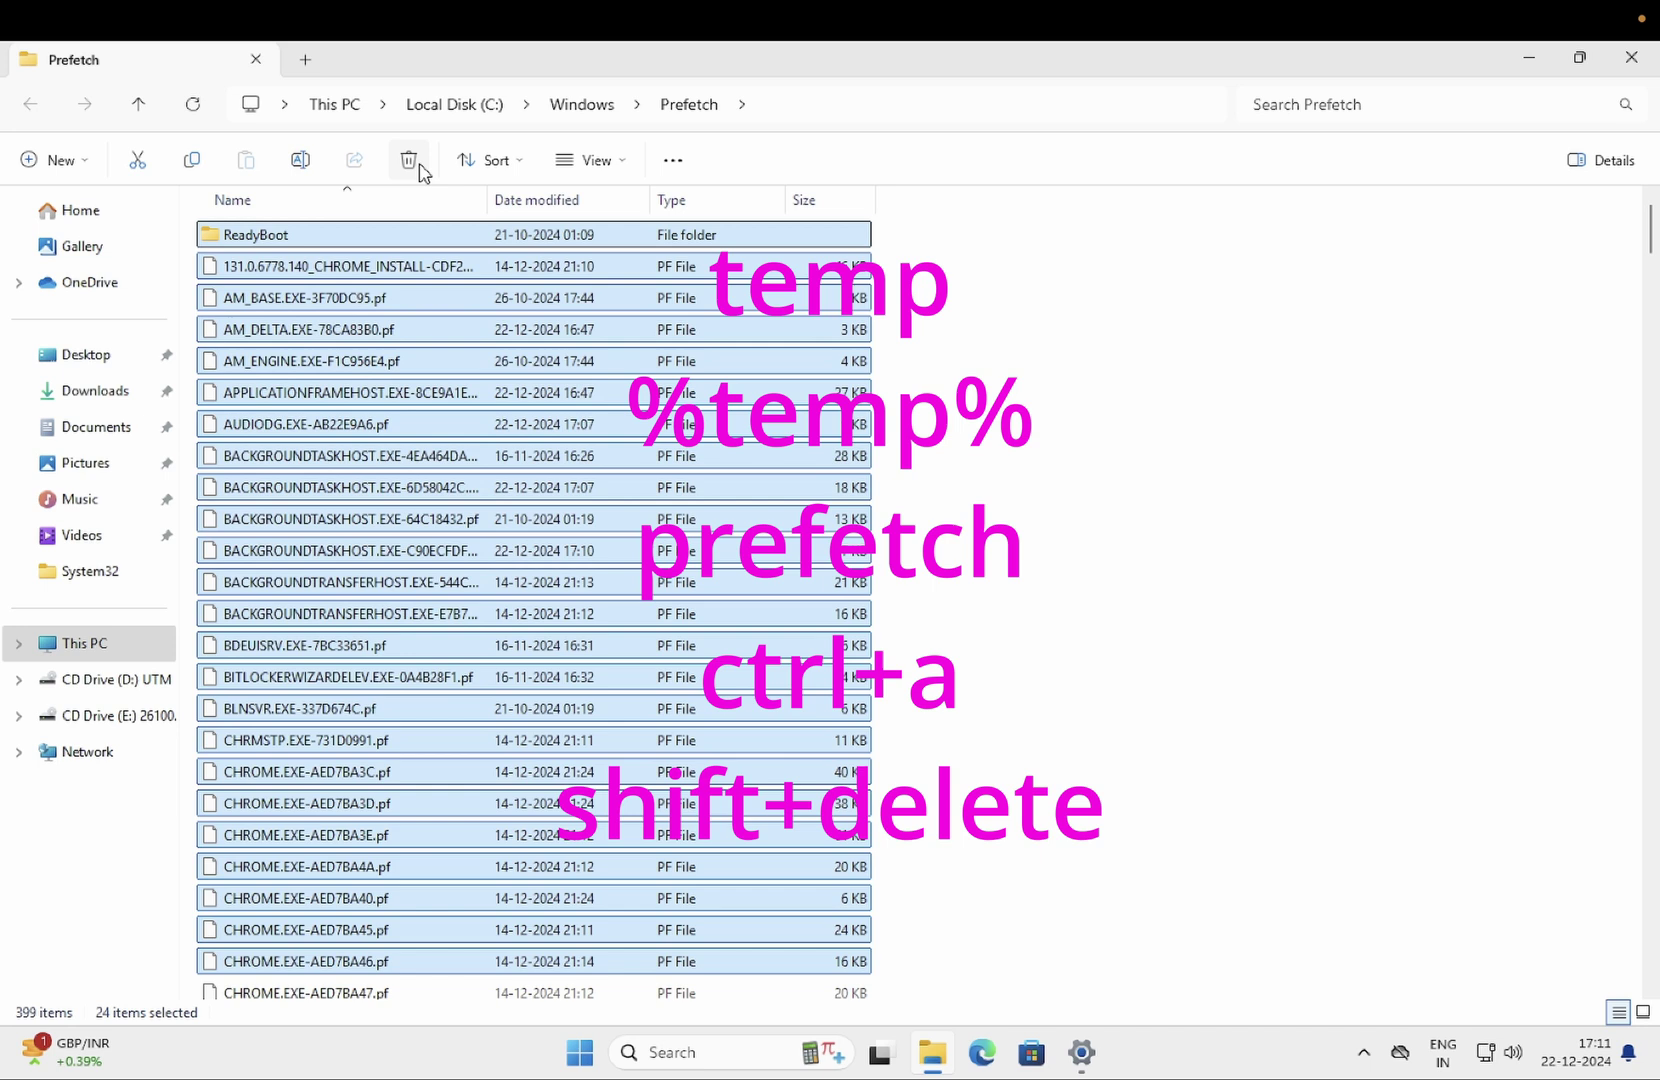
{"action": "key", "text": "shift+Delete"}
{"action": "left_click", "coordinate": [410, 161]}
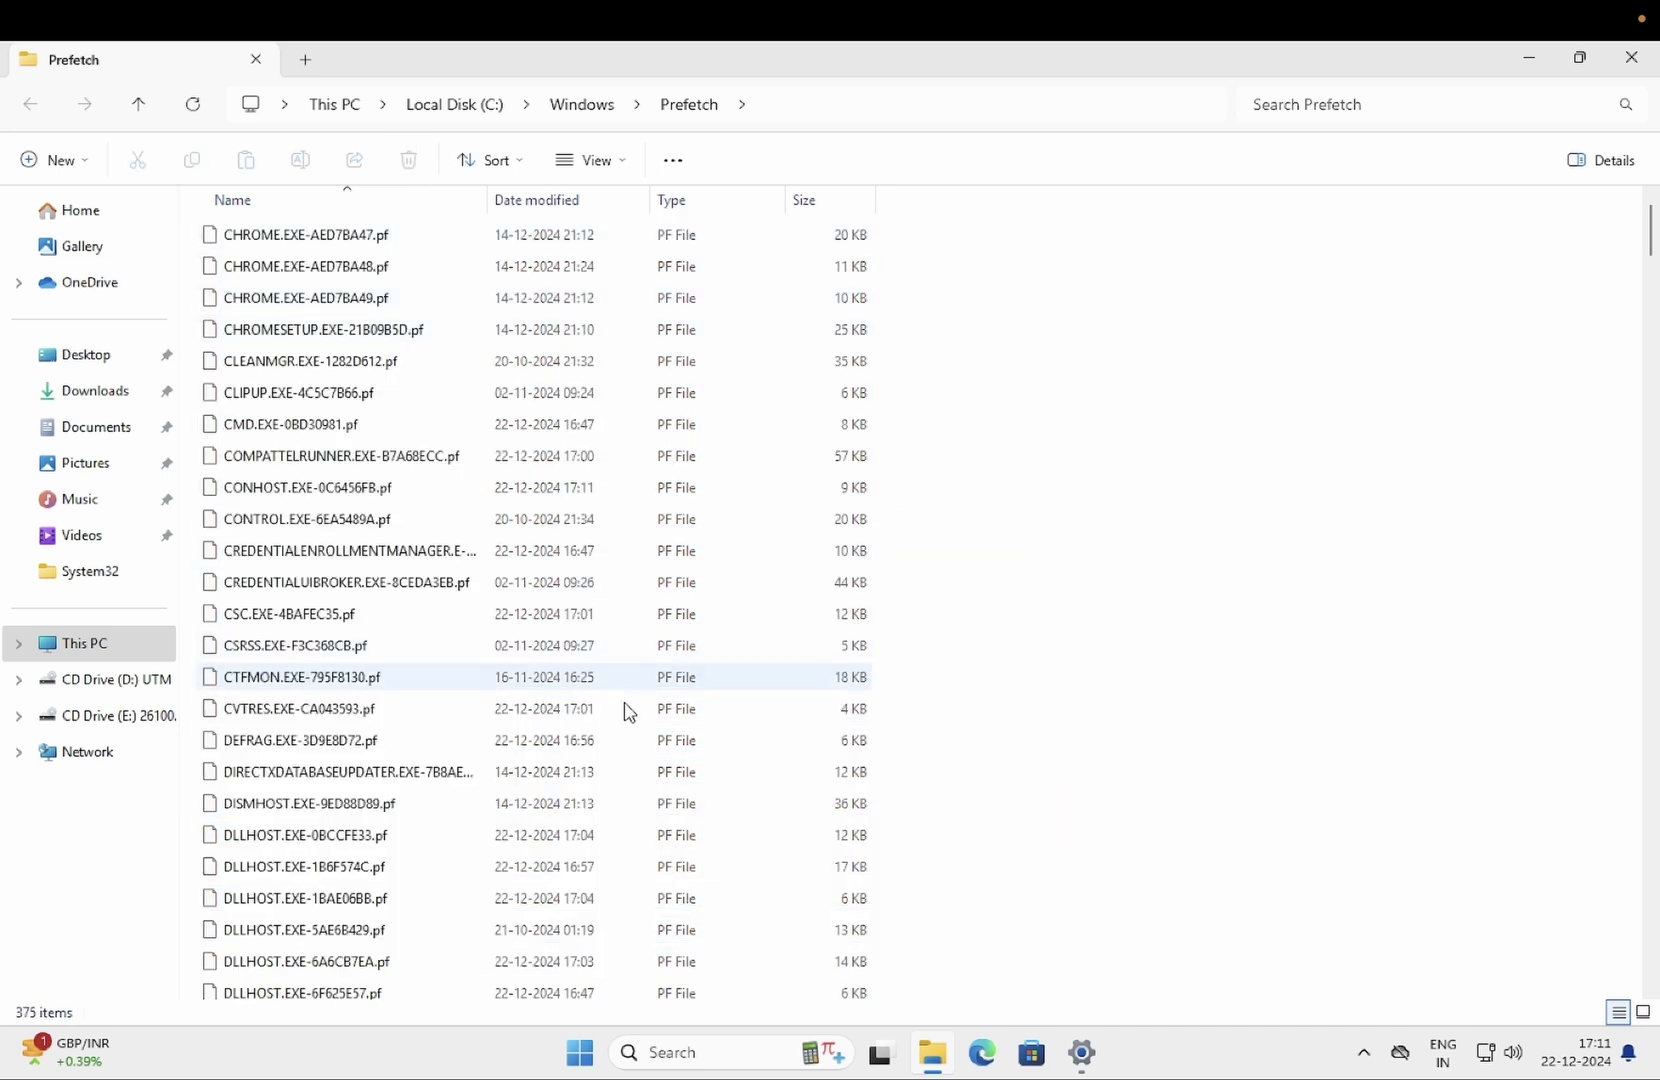
{"action": "left_click", "coordinate": [676, 1053]}
{"action": "type", "text": "cmd"}
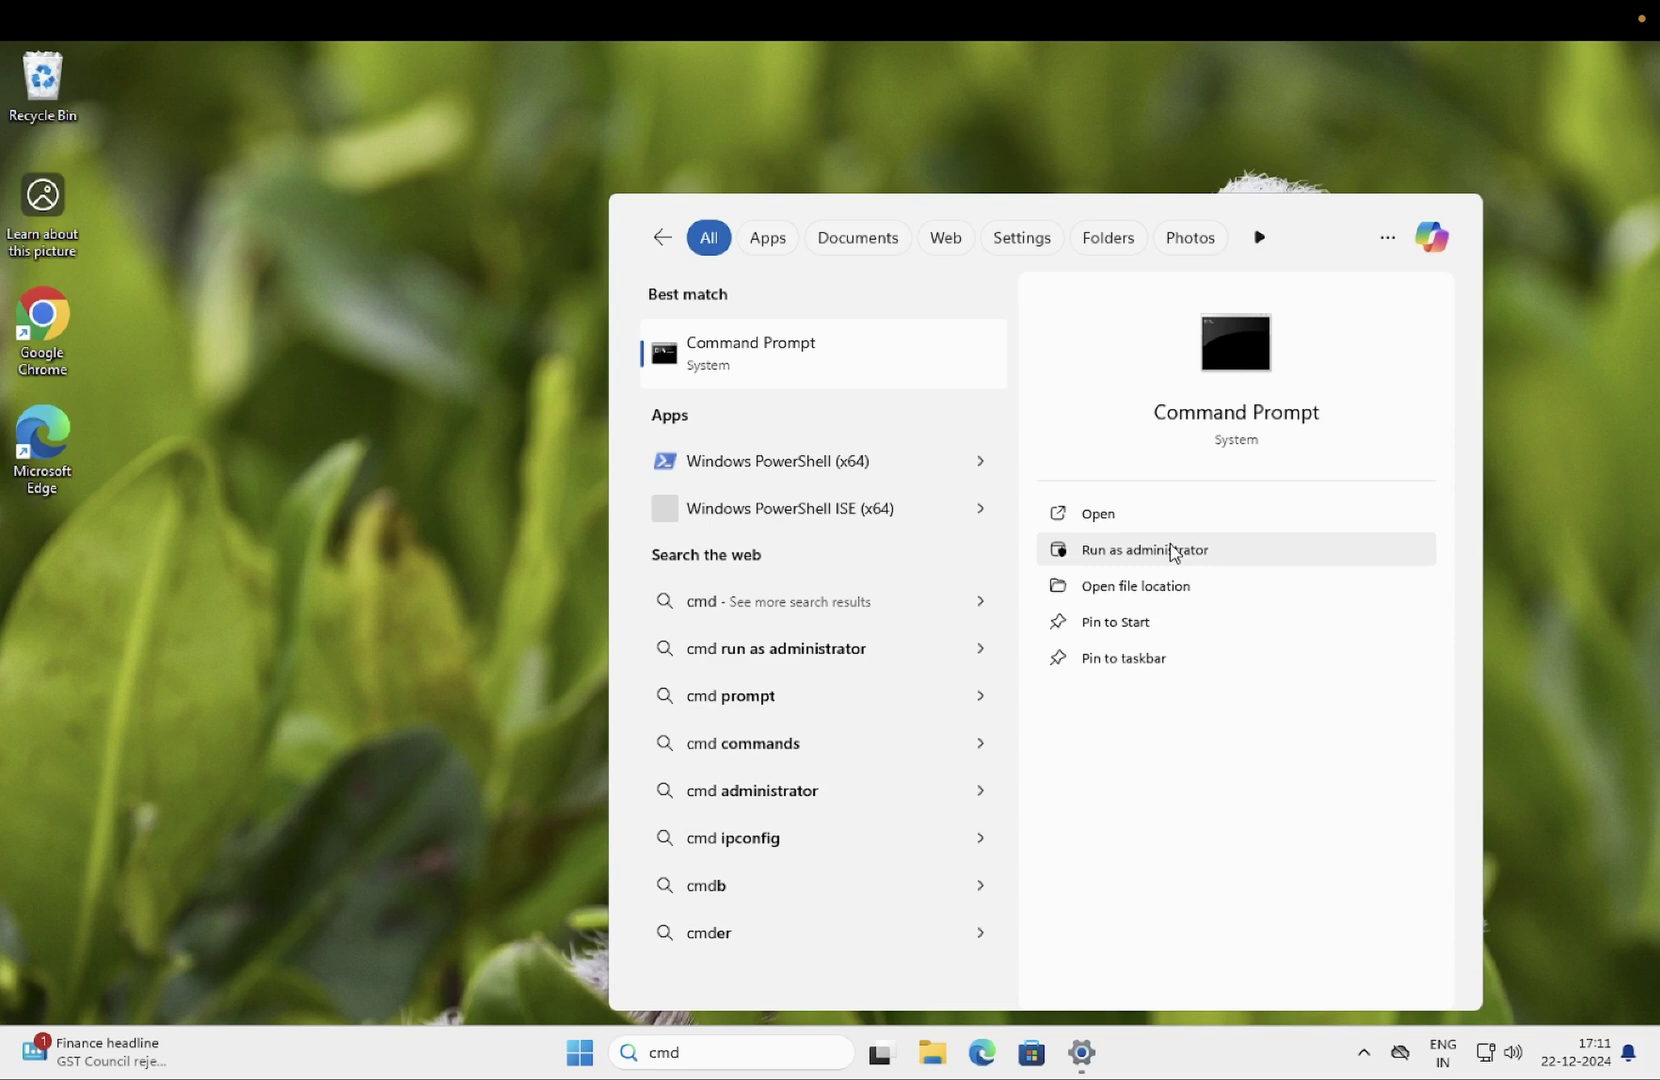
Run sfc /scannow as administrator, confirm corrupt files were repaired, and close Command Prompt
{"action": "left_click", "coordinate": [1075, 558]}
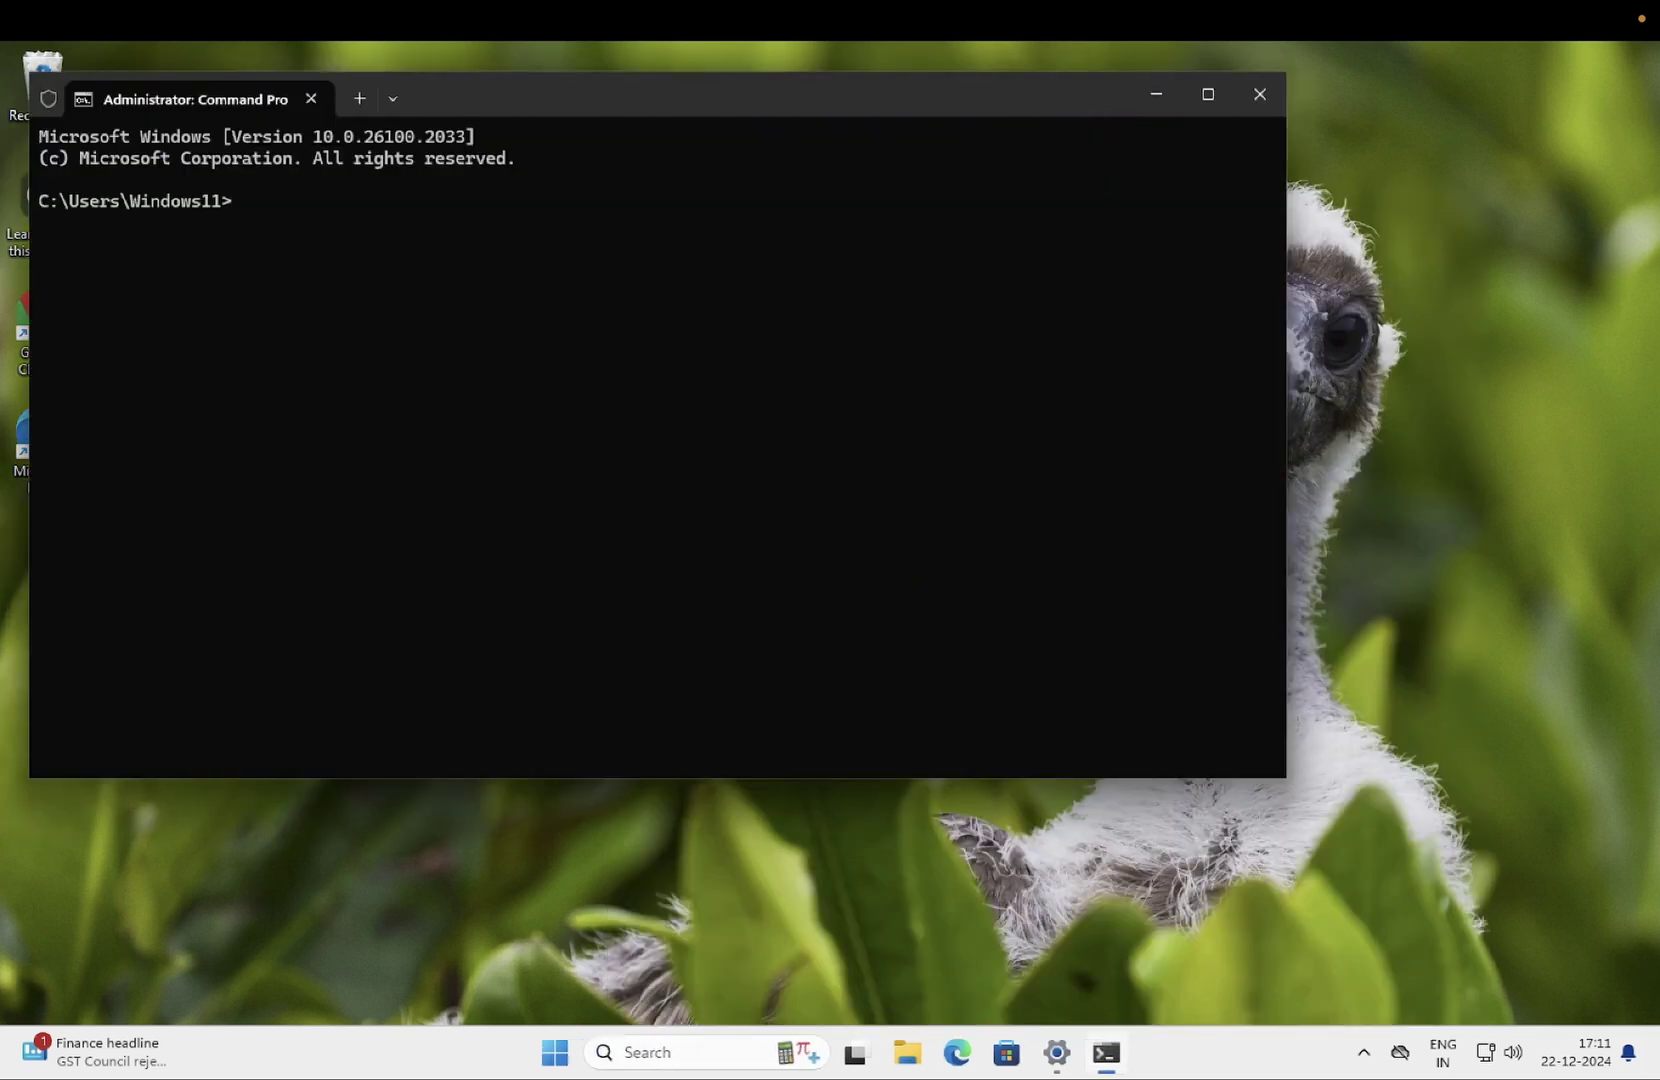
{"action": "type", "text": "sfc /"}
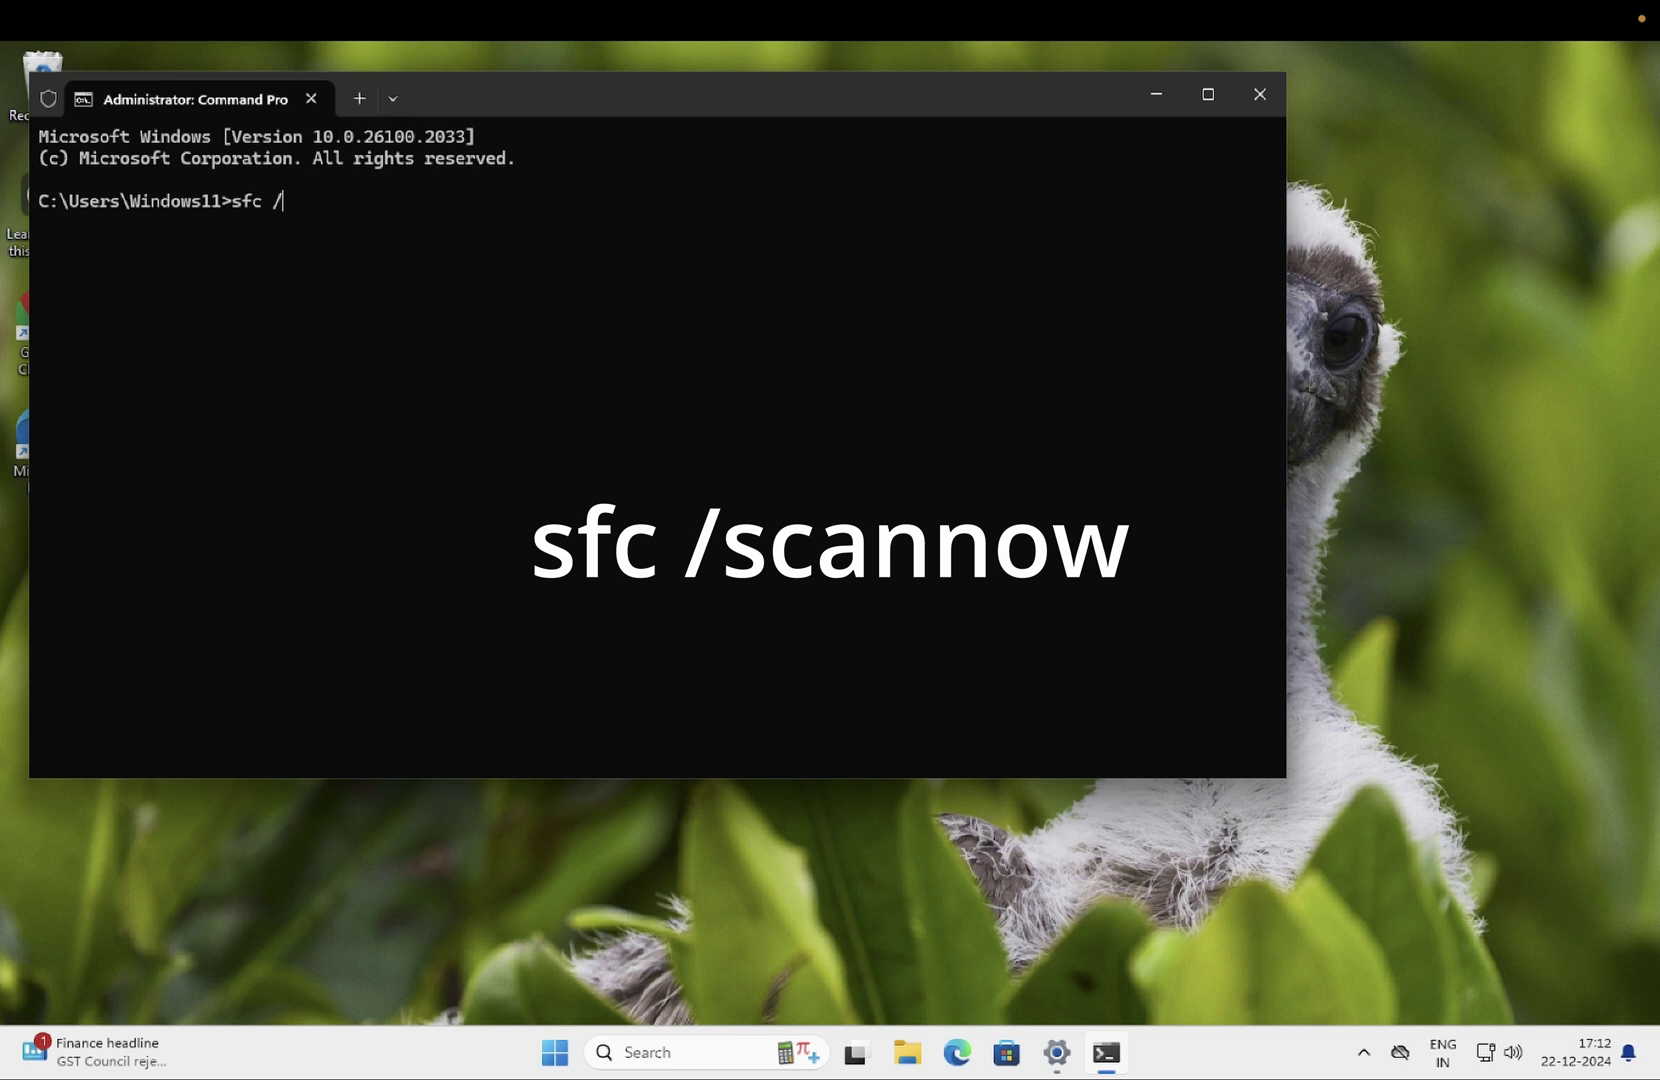
{"action": "type", "text": "sca"}
{"action": "type", "text": "nn"}
{"action": "type", "text": "ow"}
{"action": "key", "text": "Return"}
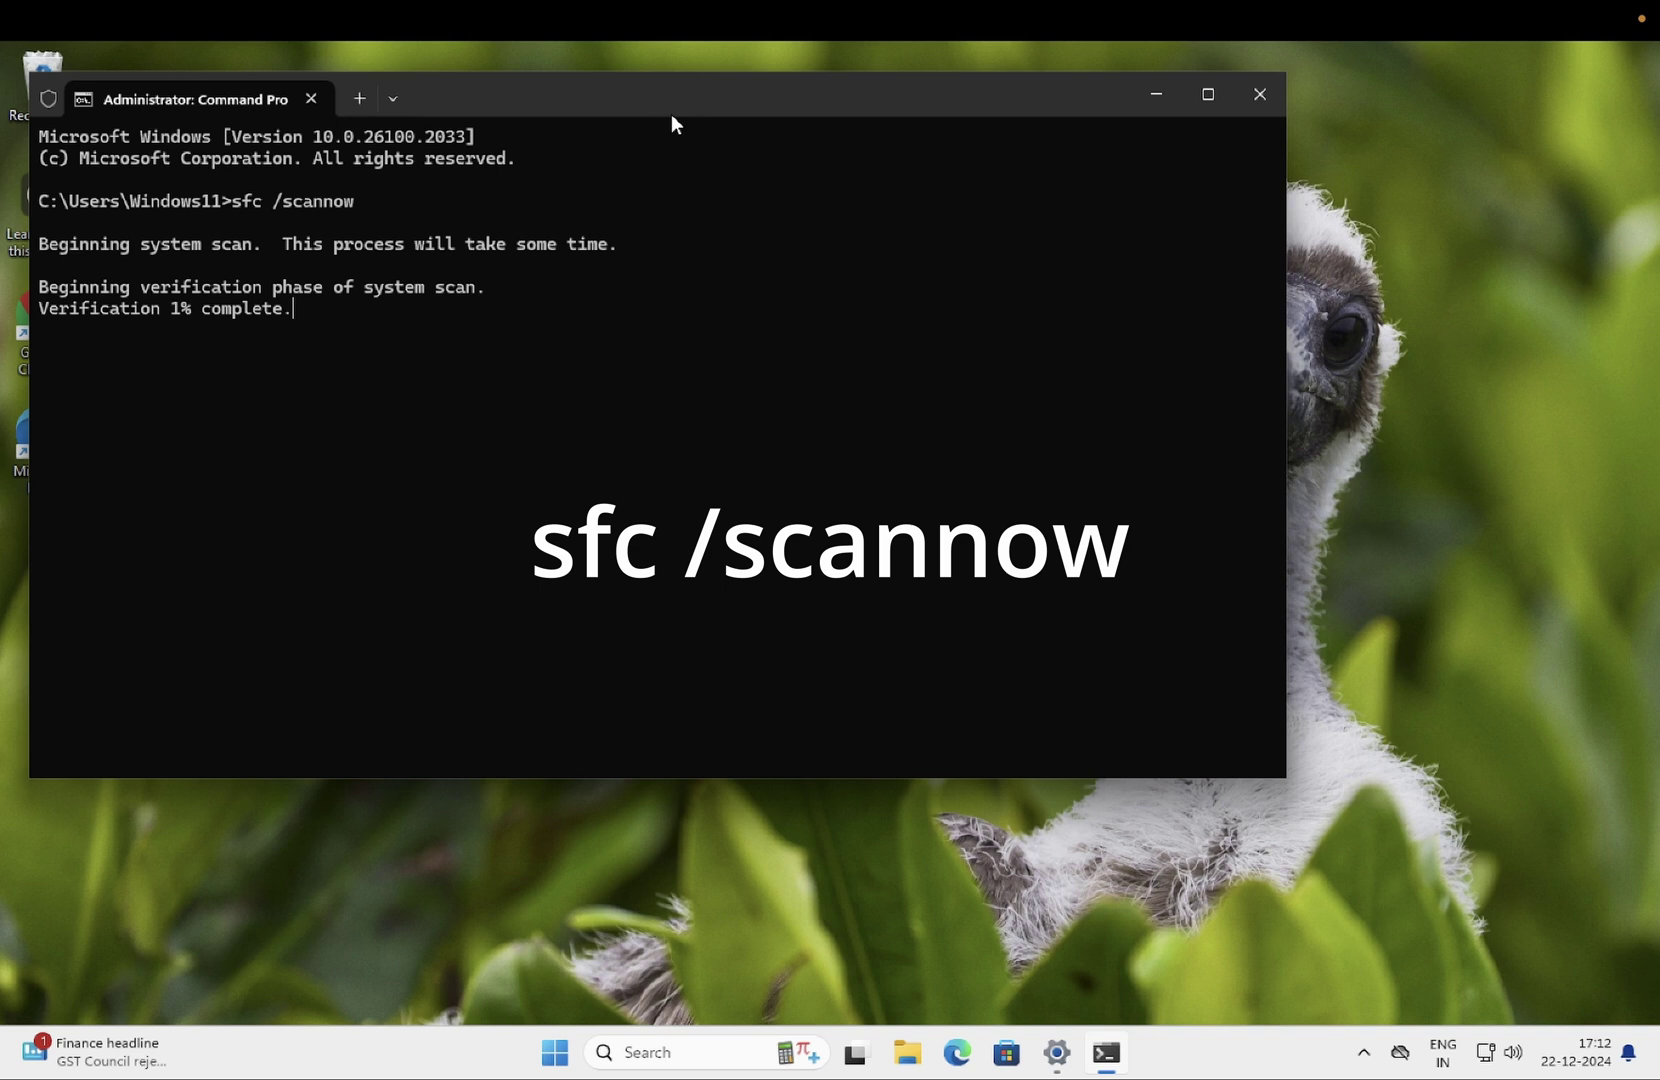
{"action": "left_click_drag", "start_coordinate": [670, 123], "coordinate": [746, 157]}
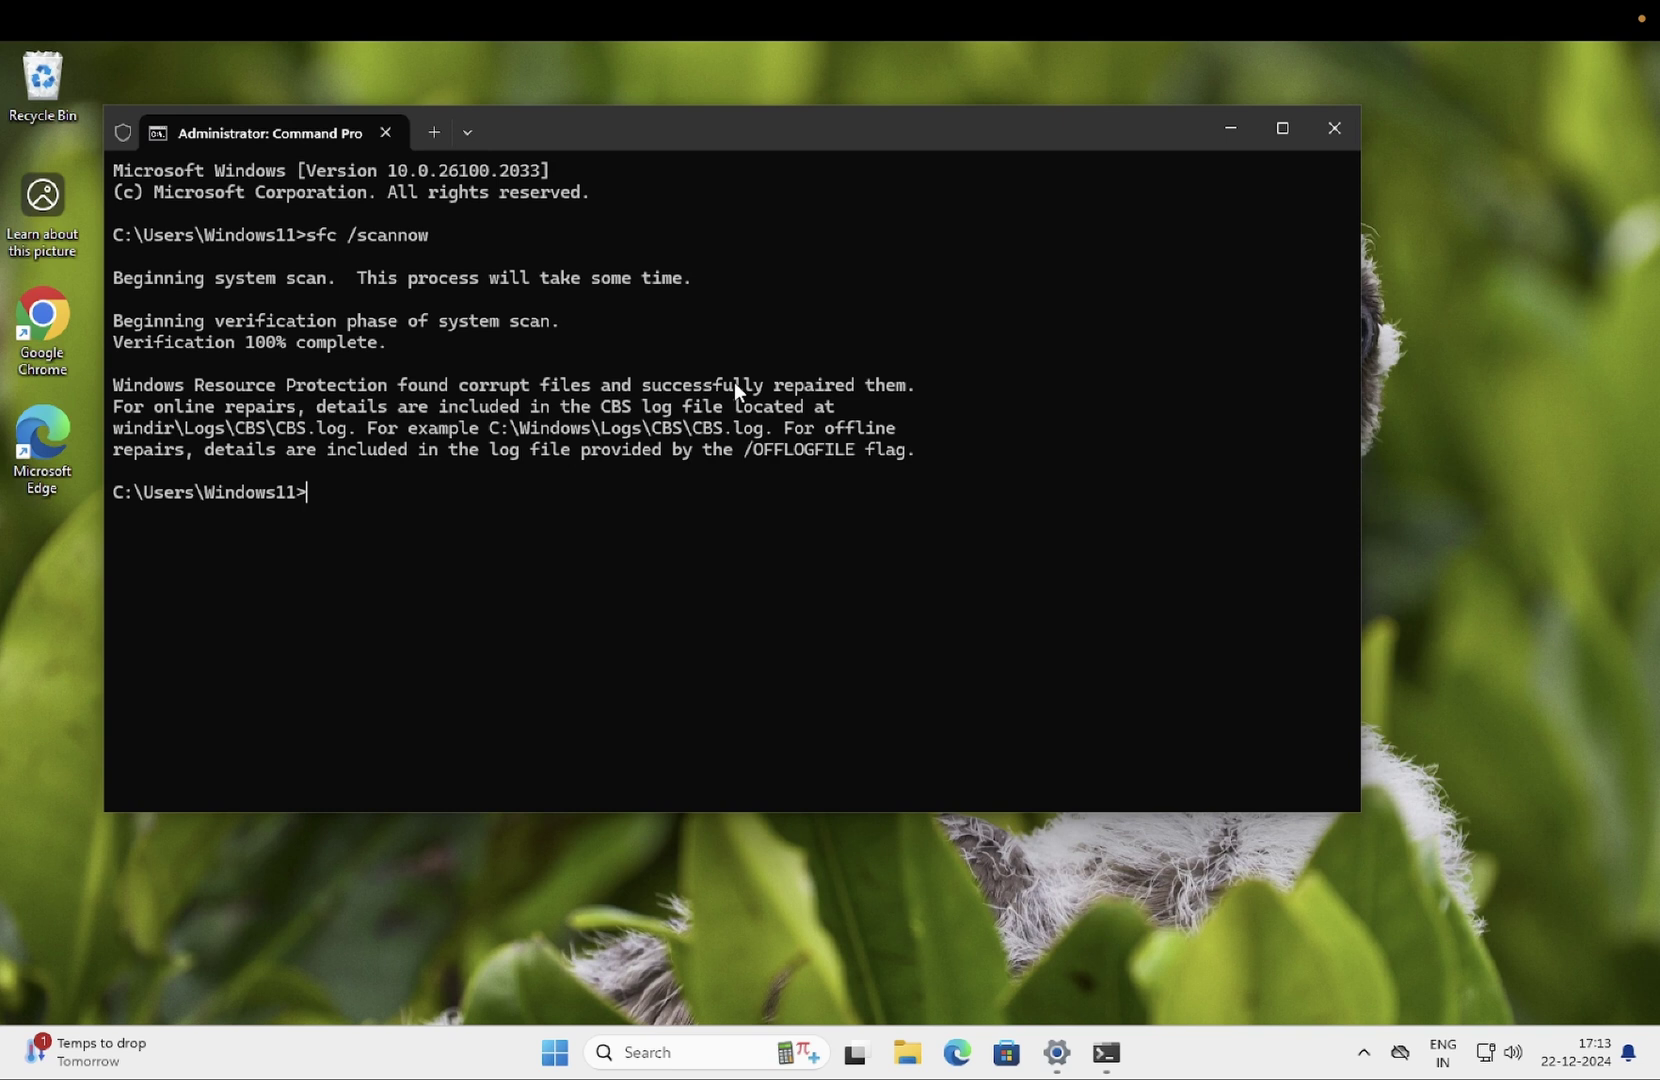
{"action": "left_click_drag", "start_coordinate": [643, 384], "coordinate": [882, 384]}
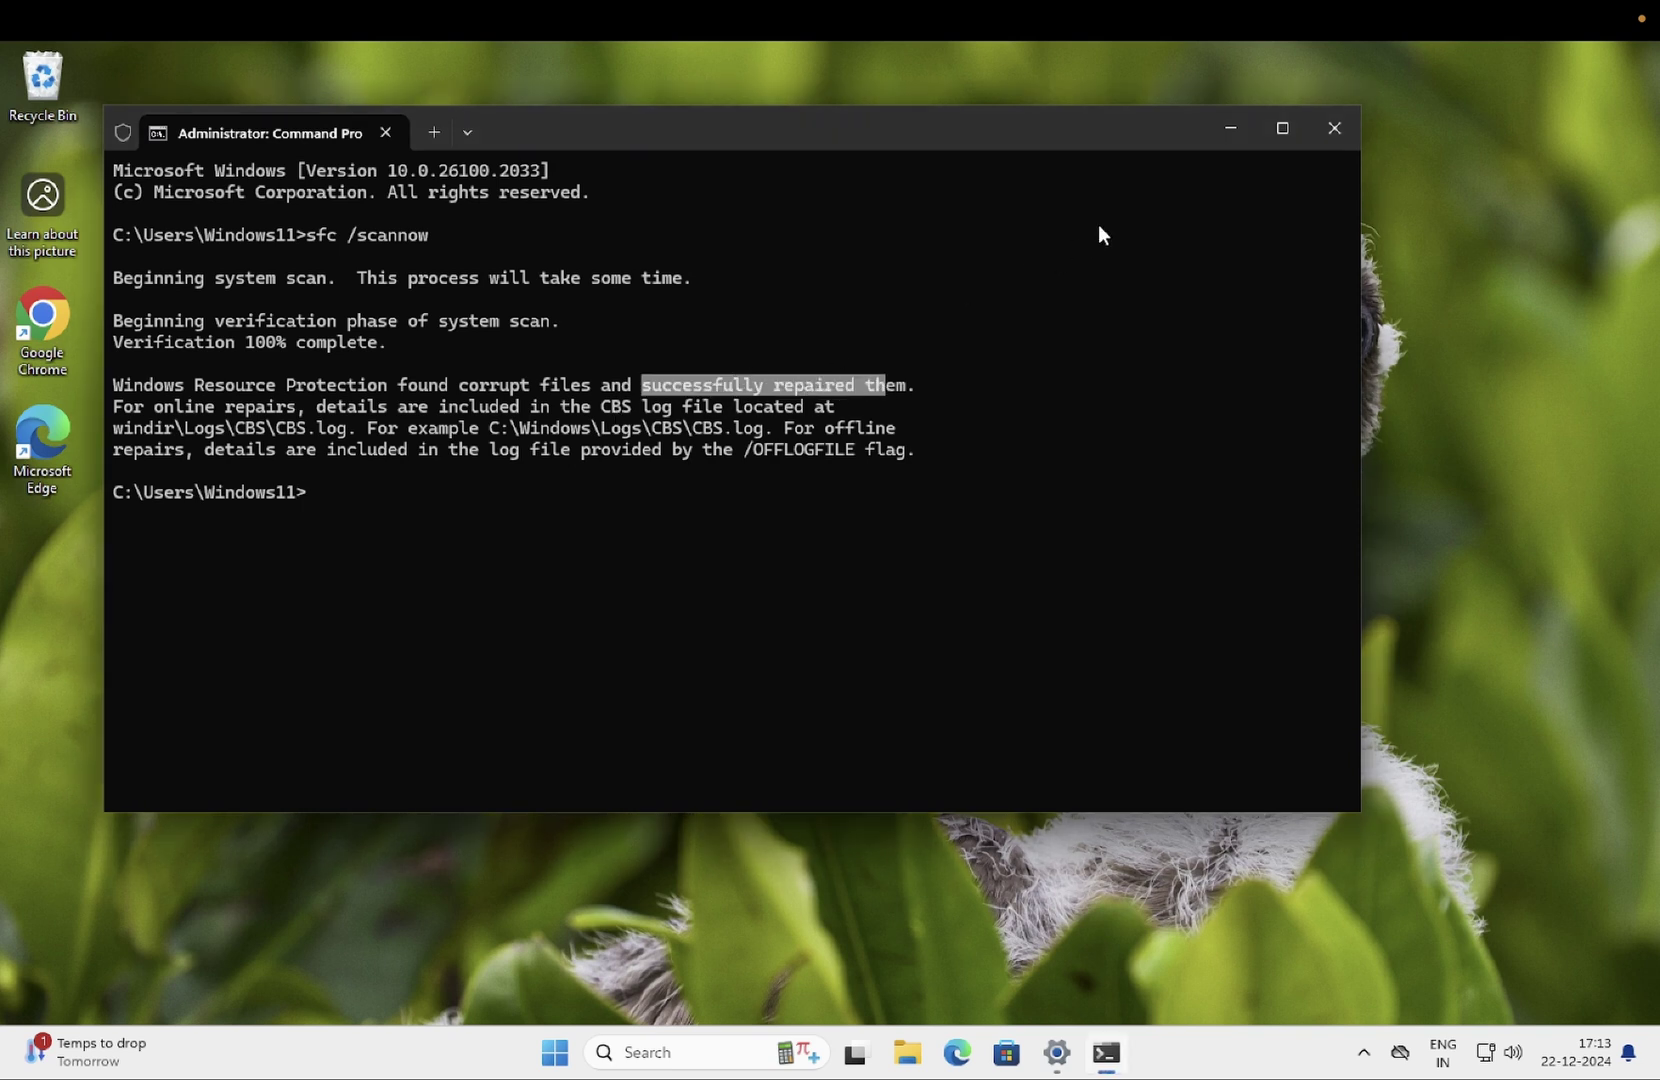
{"action": "left_click", "coordinate": [1329, 143]}
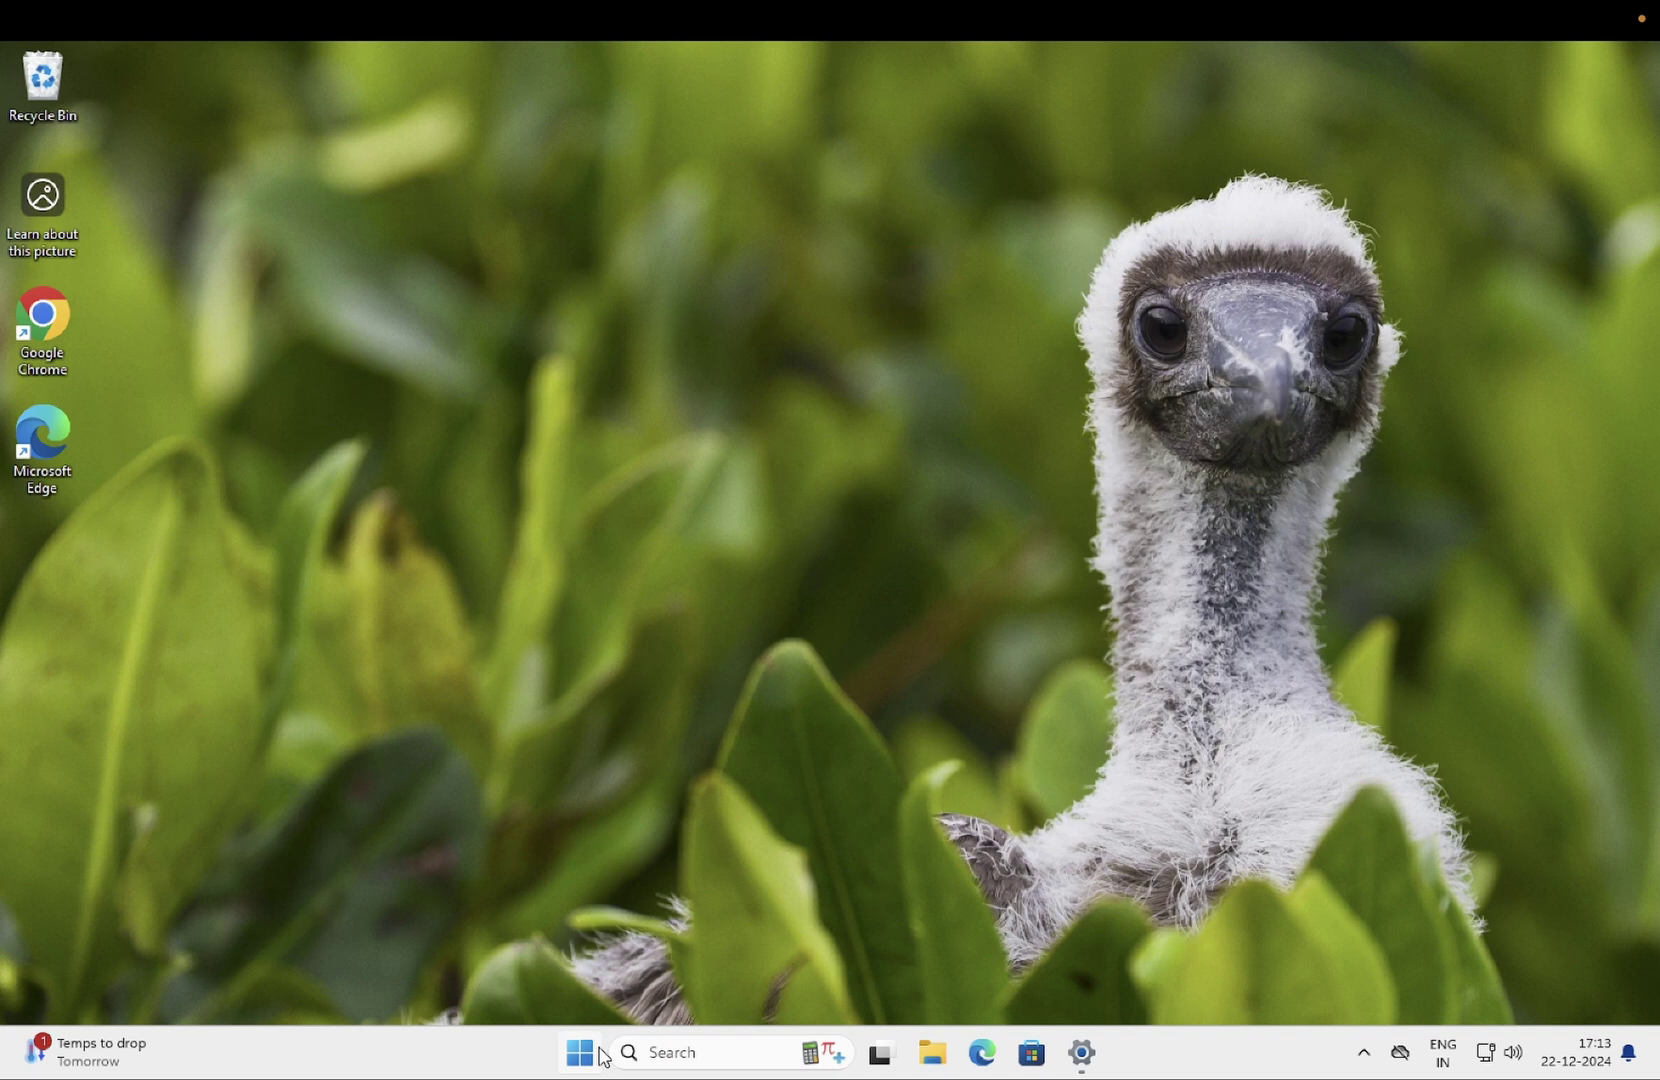
{"action": "left_click", "coordinate": [581, 1054]}
{"action": "left_click", "coordinate": [1110, 976]}
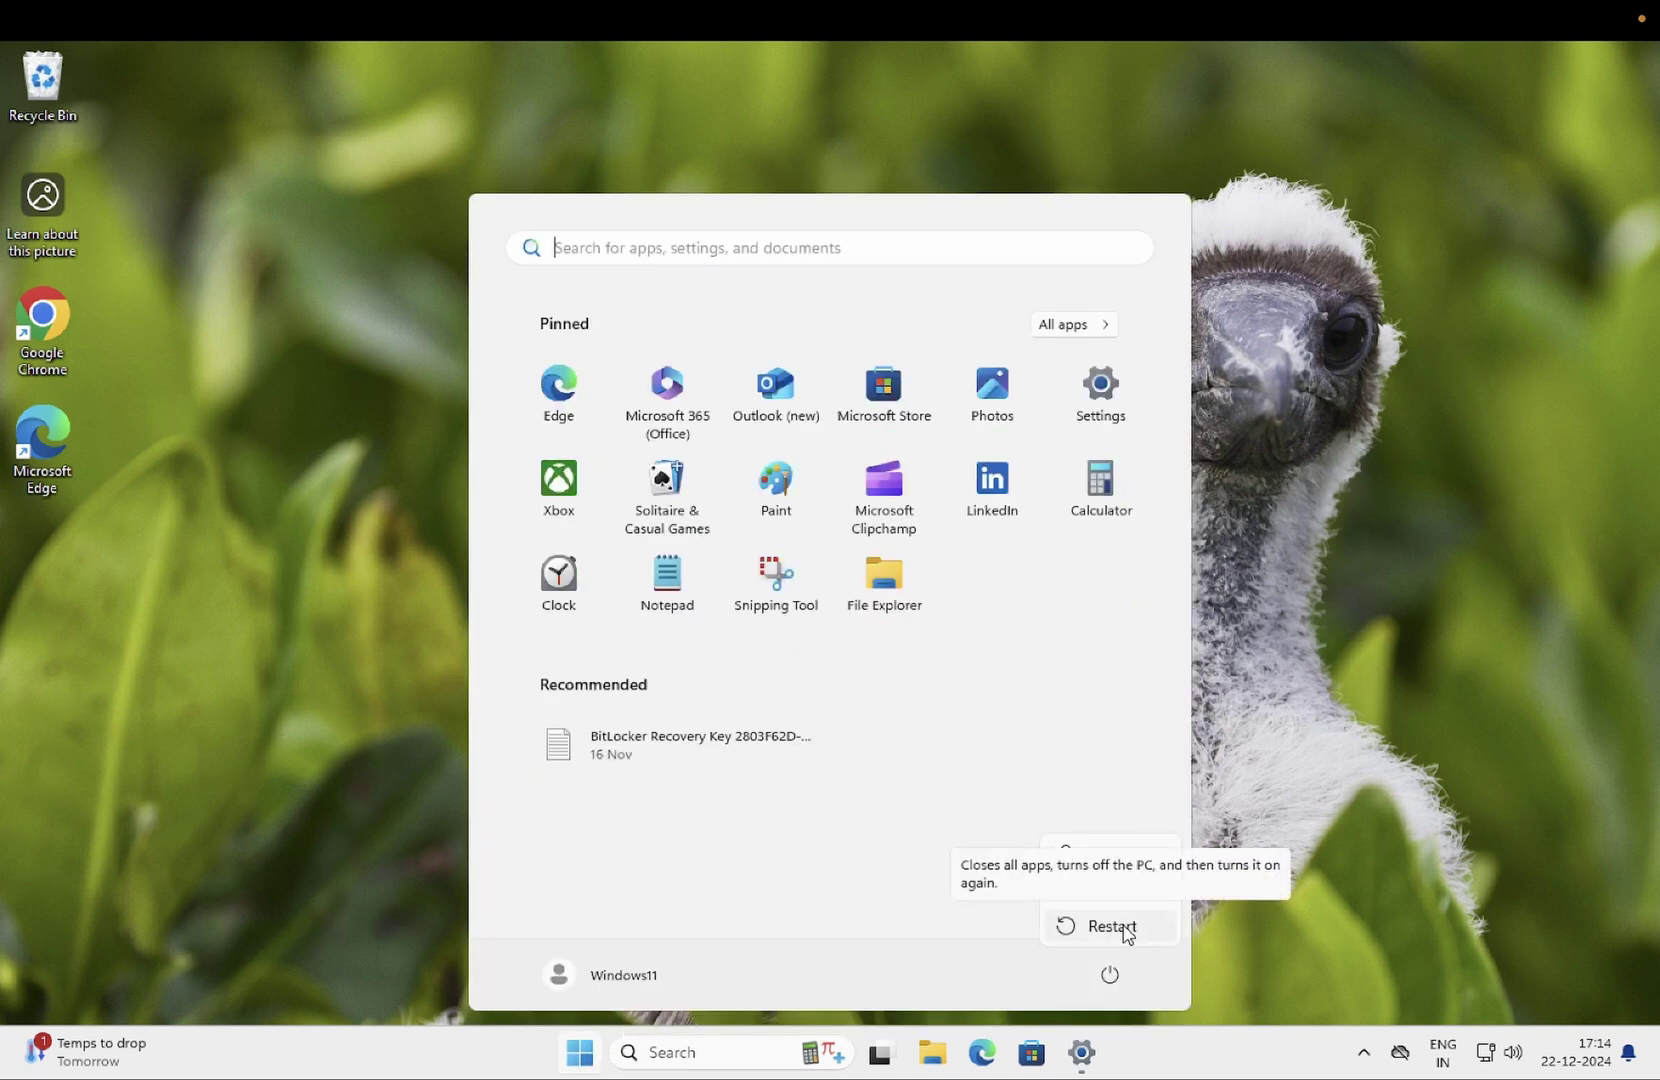
{"action": "left_click", "coordinate": [1261, 665]}
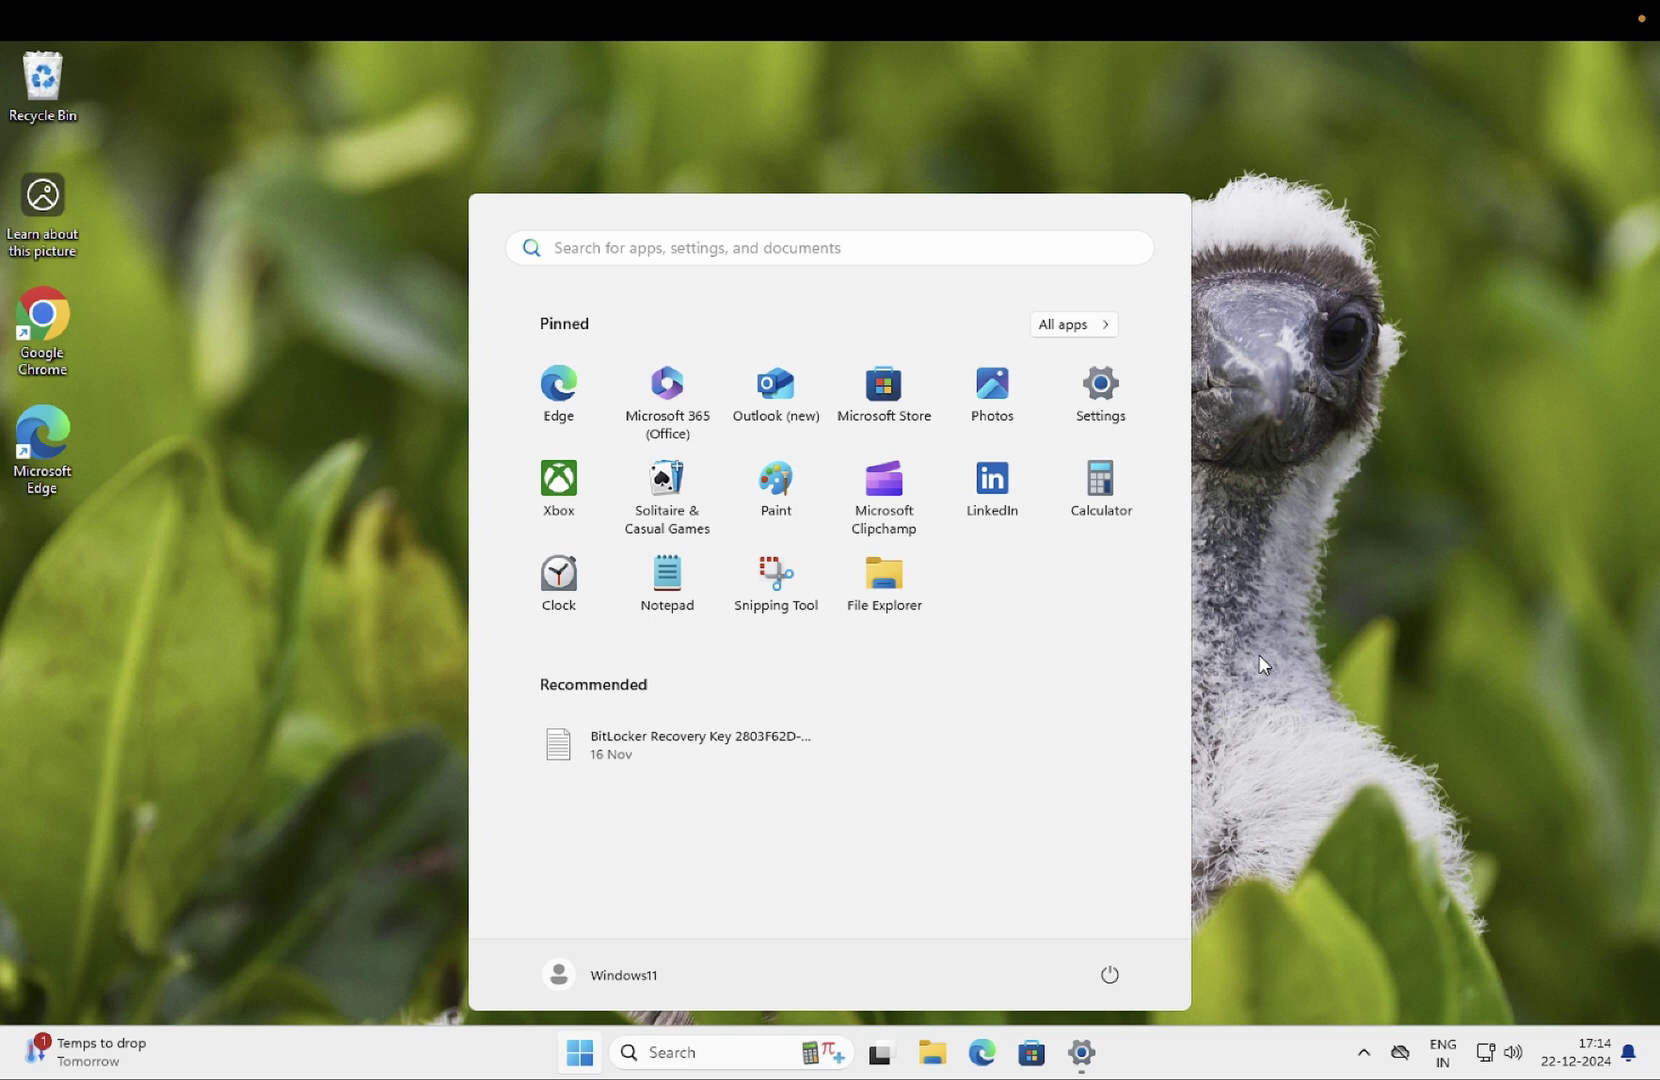
{"action": "left_click", "coordinate": [1216, 558]}
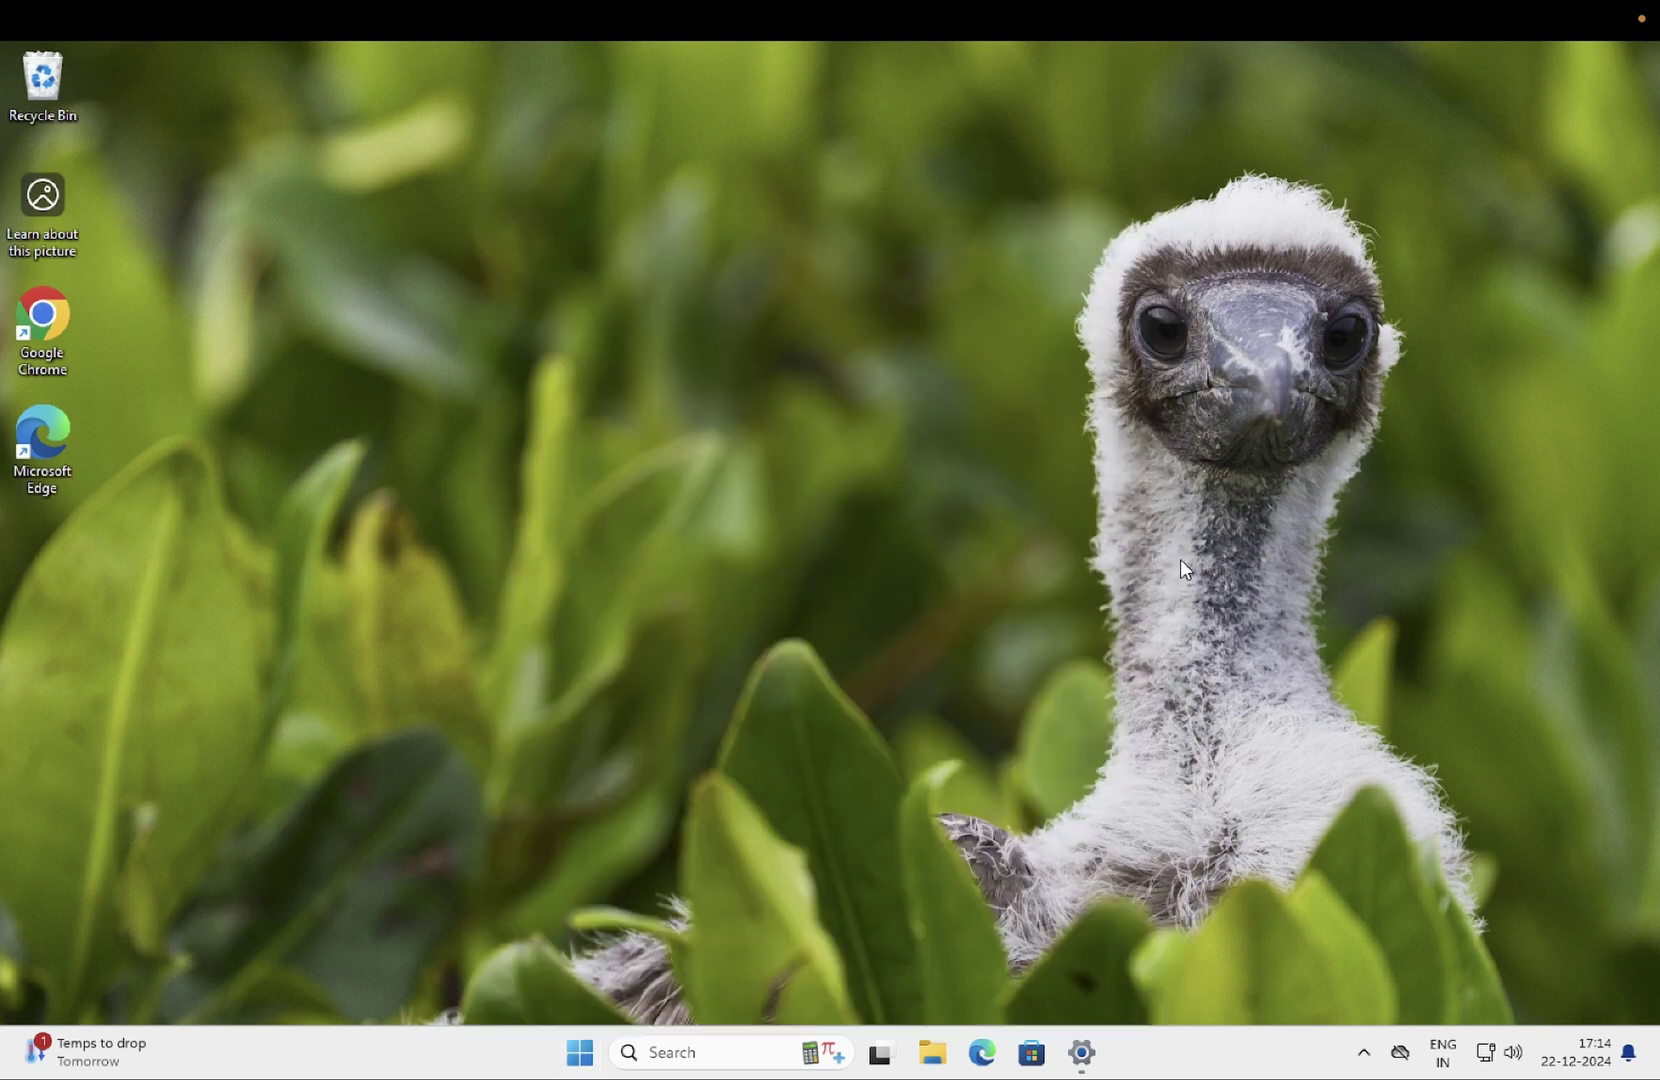
{"action": "right_click", "coordinate": [869, 448]}
{"action": "left_click", "coordinate": [942, 552]}
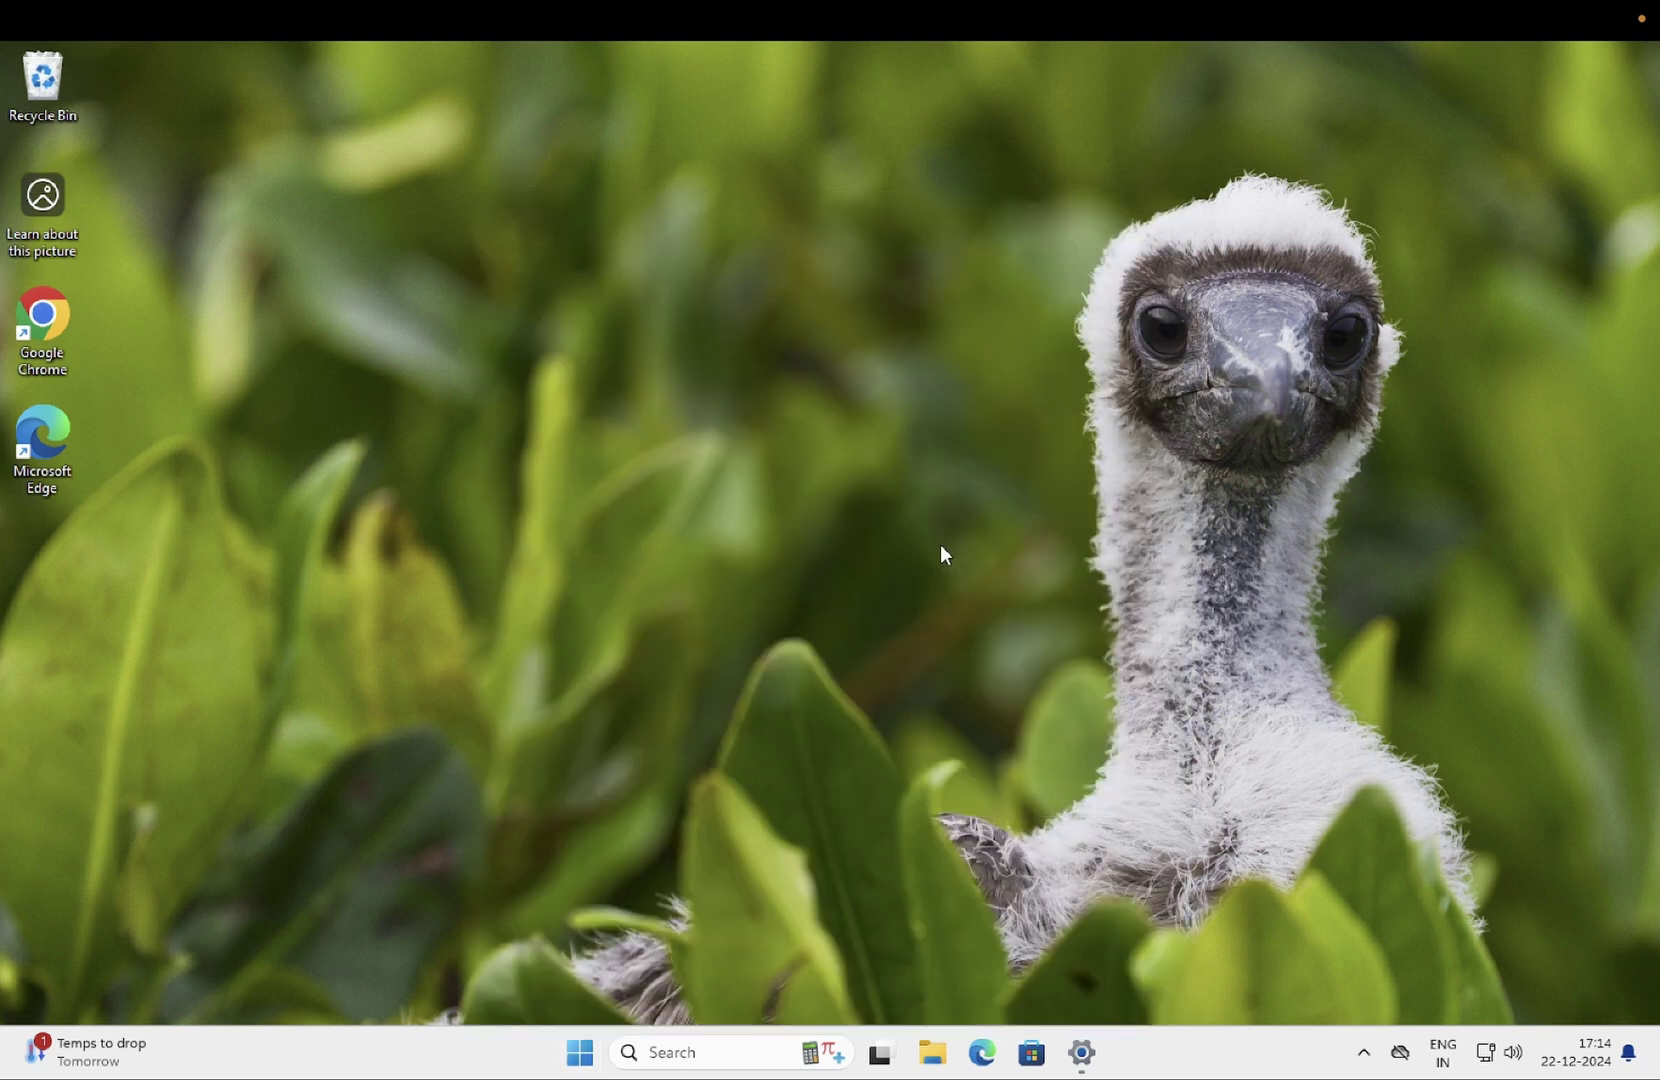